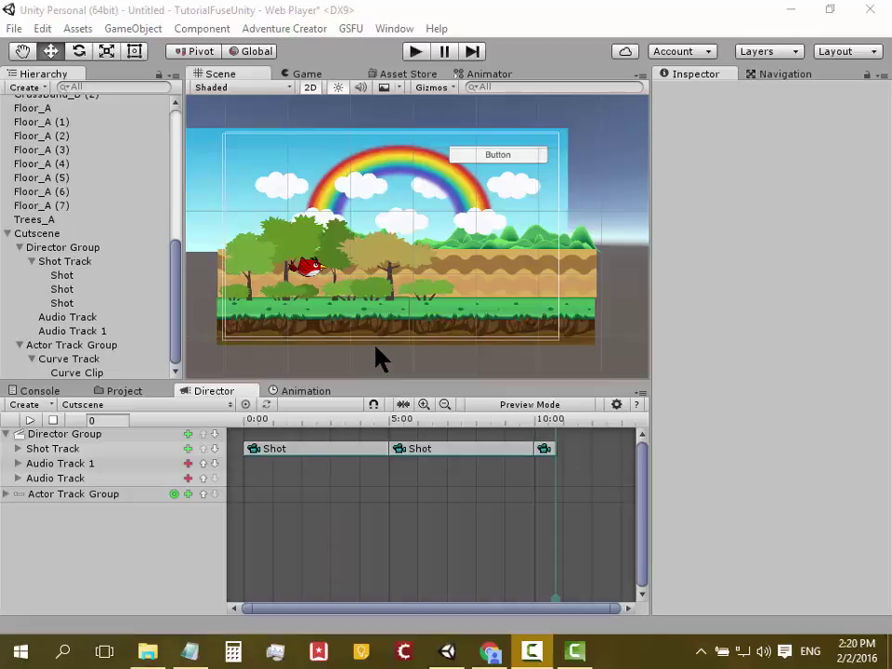
Step: Show the project's asset folders, then bring forward the Notepad list of asset download links
{"action": "left_click", "coordinate": [97, 392]}
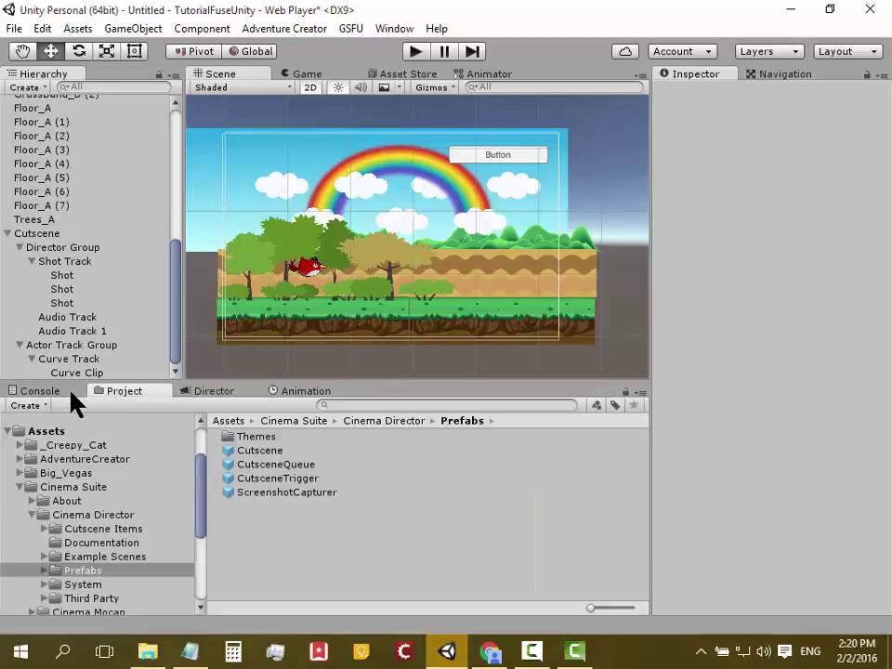
{"action": "left_click", "coordinate": [193, 651]}
Step: Select the JMO particle download link in Notepad, then return to Unity with Cinema Suite collapsed
{"action": "left_click", "coordinate": [548, 181]}
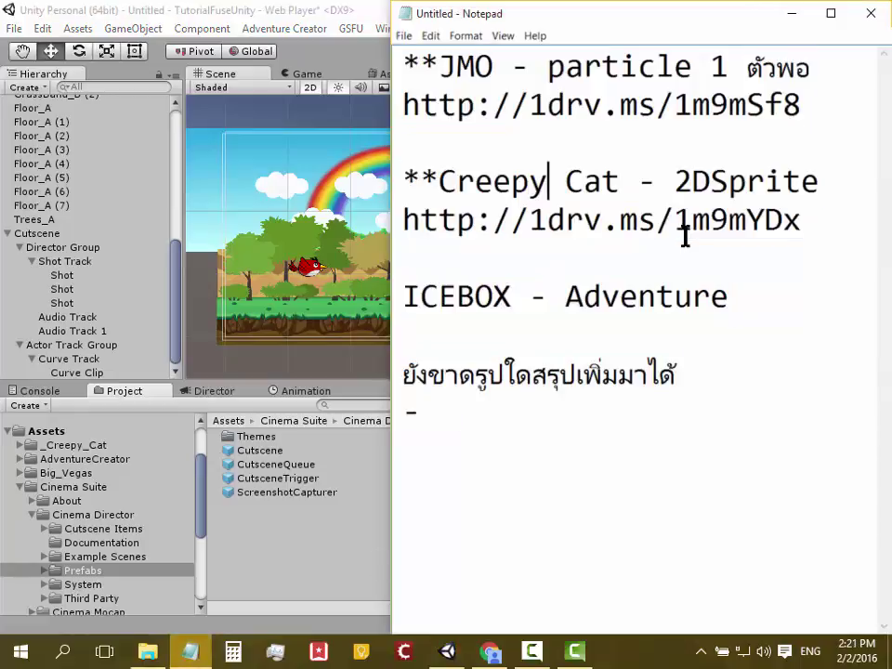
{"action": "left_click_drag", "start_coordinate": [813, 107], "coordinate": [405, 109]}
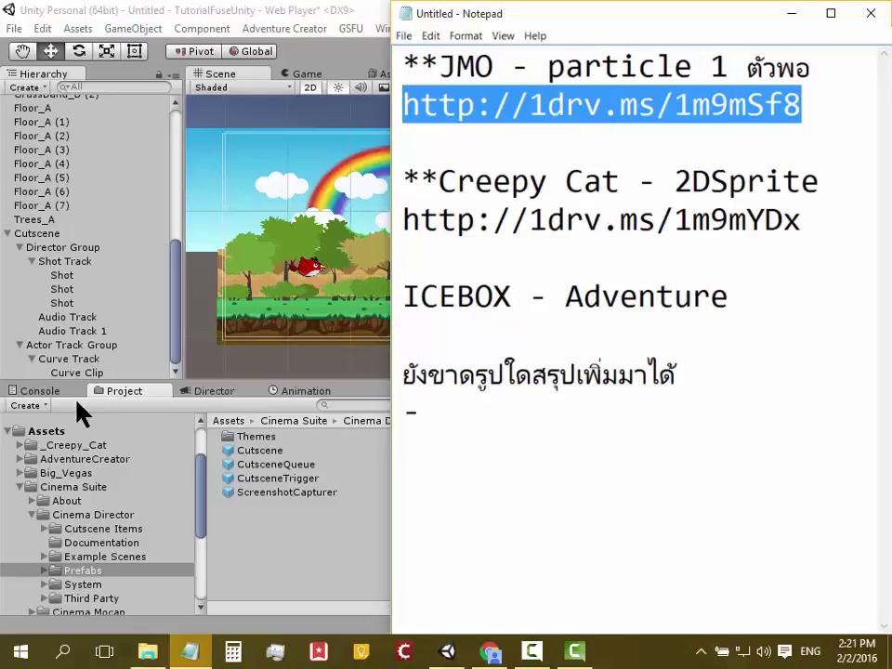
{"action": "left_click", "coordinate": [20, 487]}
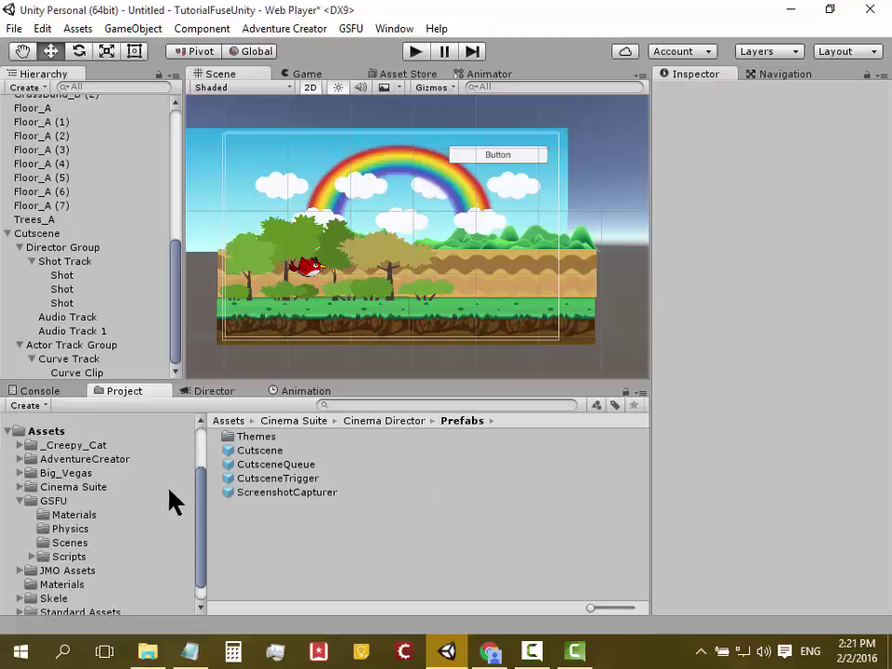
Step: Collapse GSFU and list the JMO Assets folder's Cartoon FX contents
{"action": "left_click", "coordinate": [20, 501]}
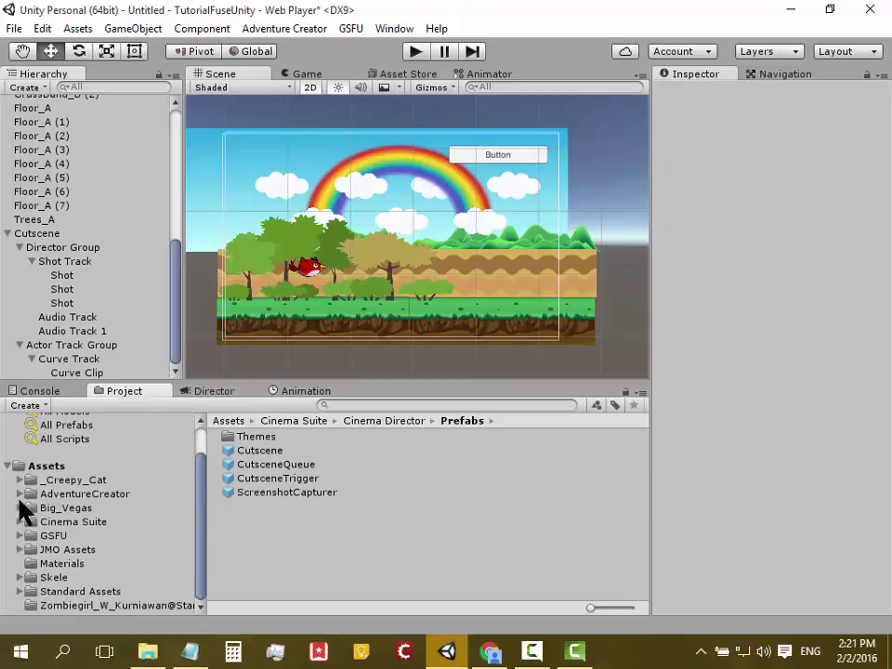
{"action": "left_click", "coordinate": [61, 550]}
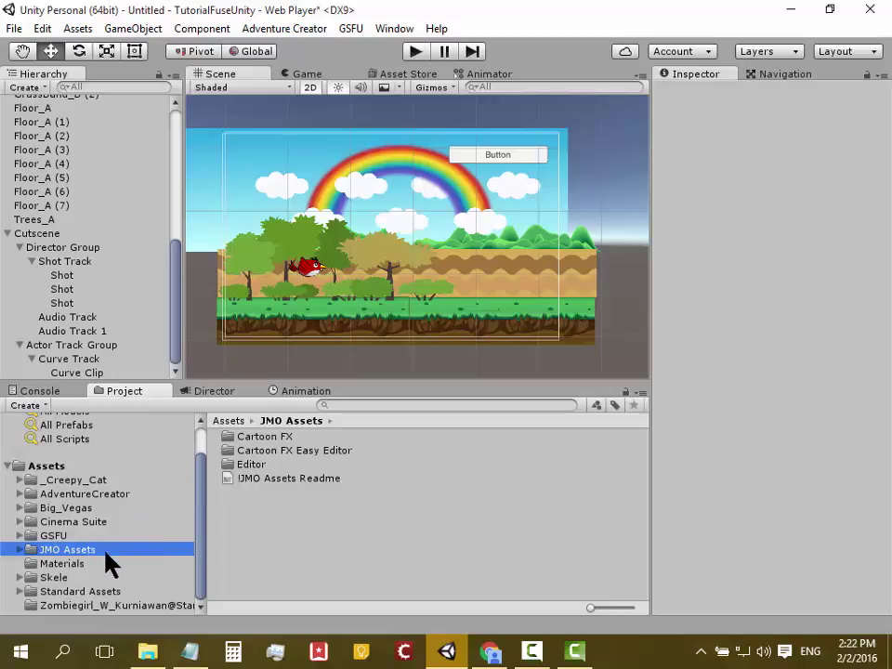
Step: Open the Cartoon FX folder and browse CFX4 Prefabs and CFX4 Prefabs (Mobile)
{"action": "double_click", "coordinate": [284, 438]}
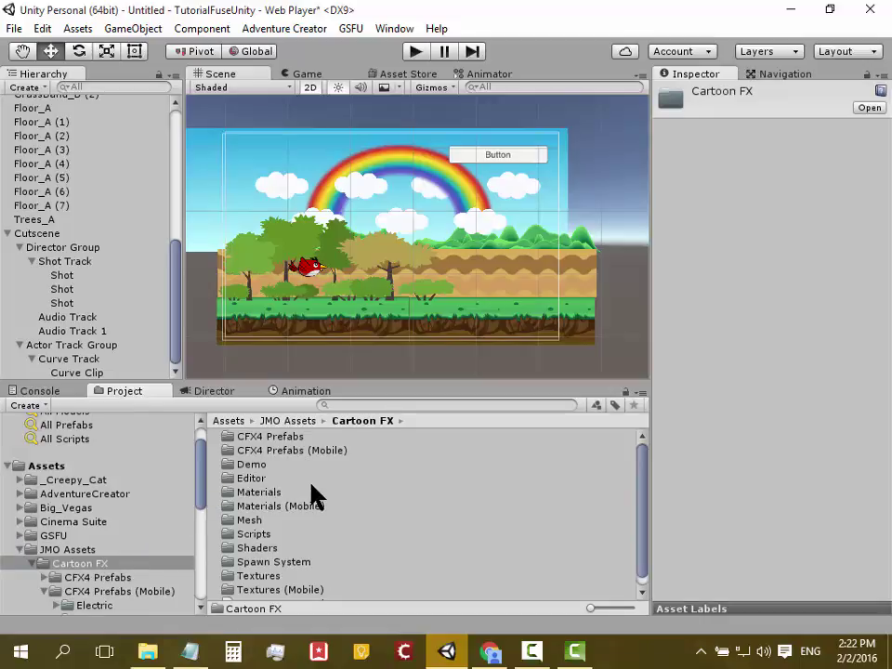
{"action": "scroll", "coordinate": [310, 484], "scroll_direction": "down", "scroll_amount": 1}
{"action": "scroll", "coordinate": [308, 494], "scroll_direction": "up", "scroll_amount": 1}
{"action": "left_click", "coordinate": [278, 441]}
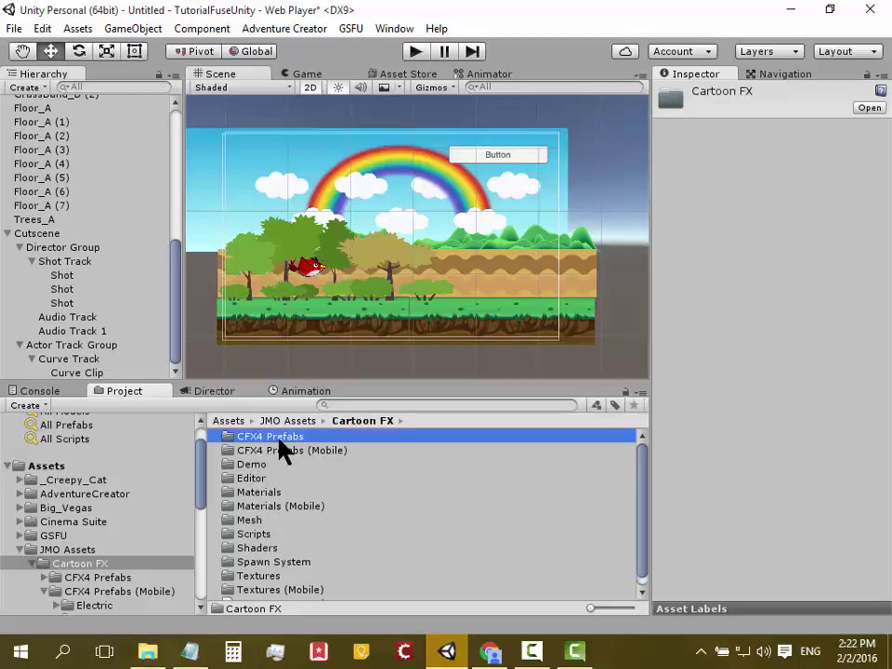
{"action": "left_click", "coordinate": [283, 446]}
{"action": "left_click", "coordinate": [295, 439]}
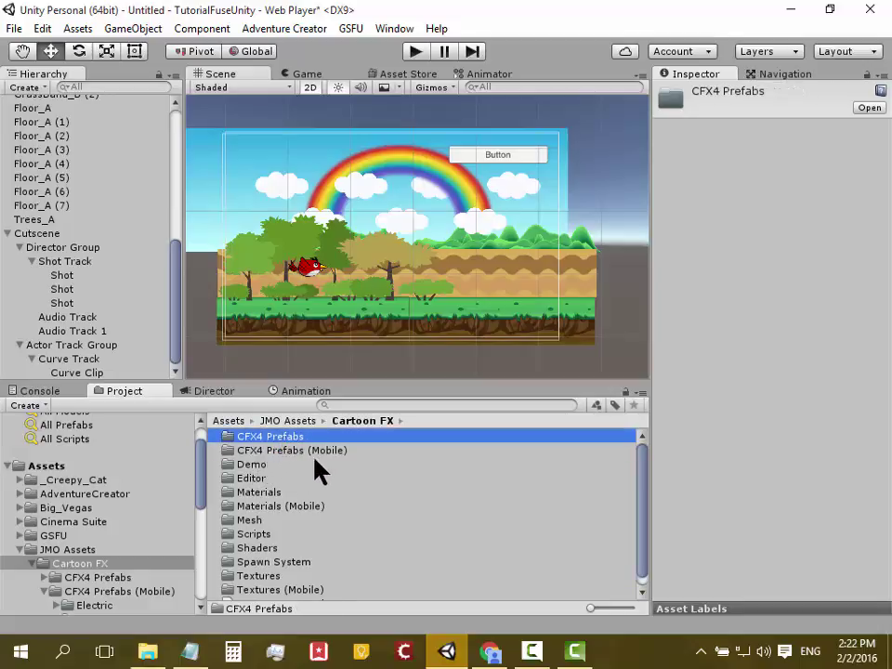
{"action": "left_click", "coordinate": [304, 452]}
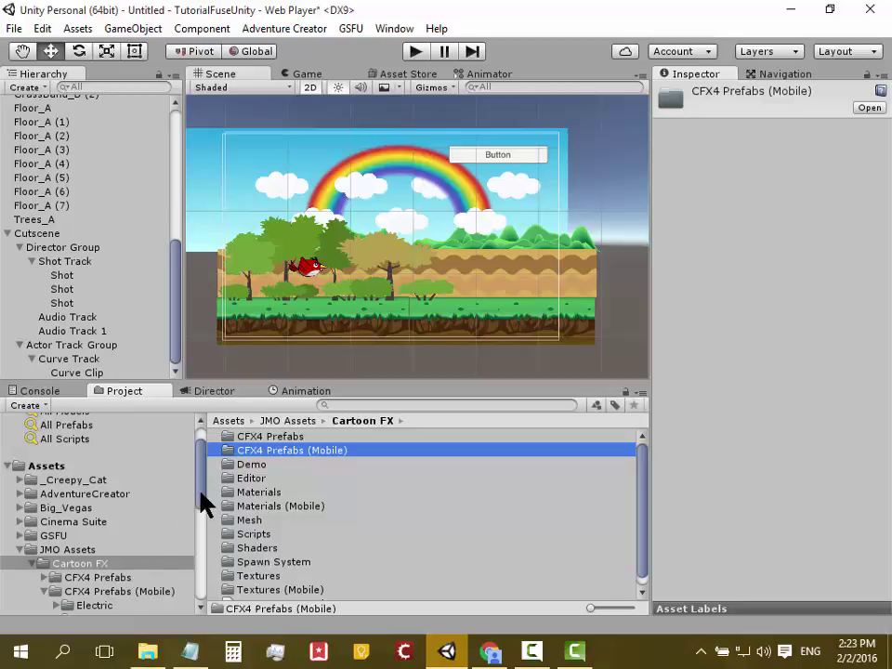
{"action": "left_click_drag", "start_coordinate": [199, 495], "coordinate": [117, 512]}
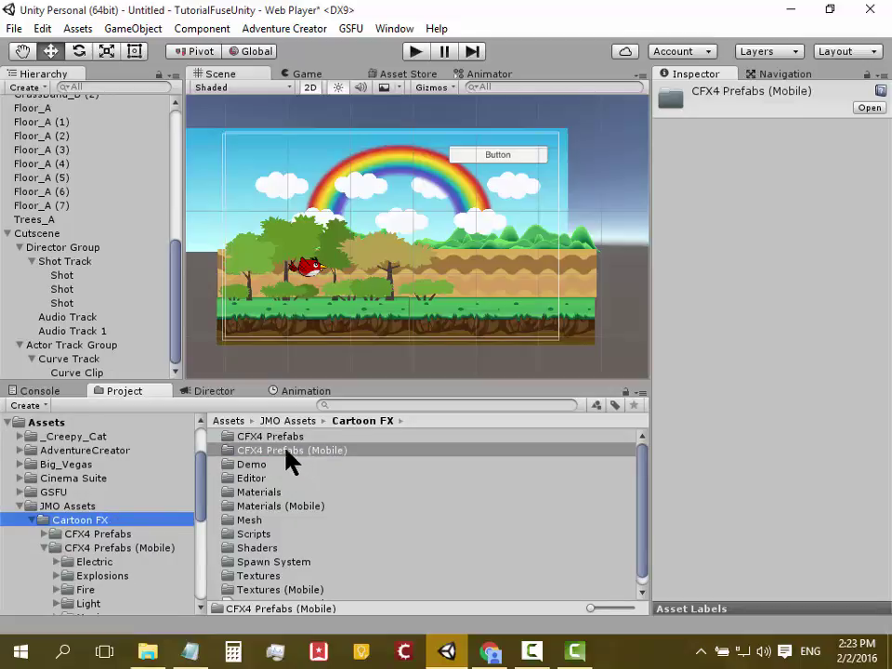
Step: Open CFX4 Prefabs (Mobile), then its Magic folder, to list the CFXM4 prefabs
{"action": "double_click", "coordinate": [284, 450]}
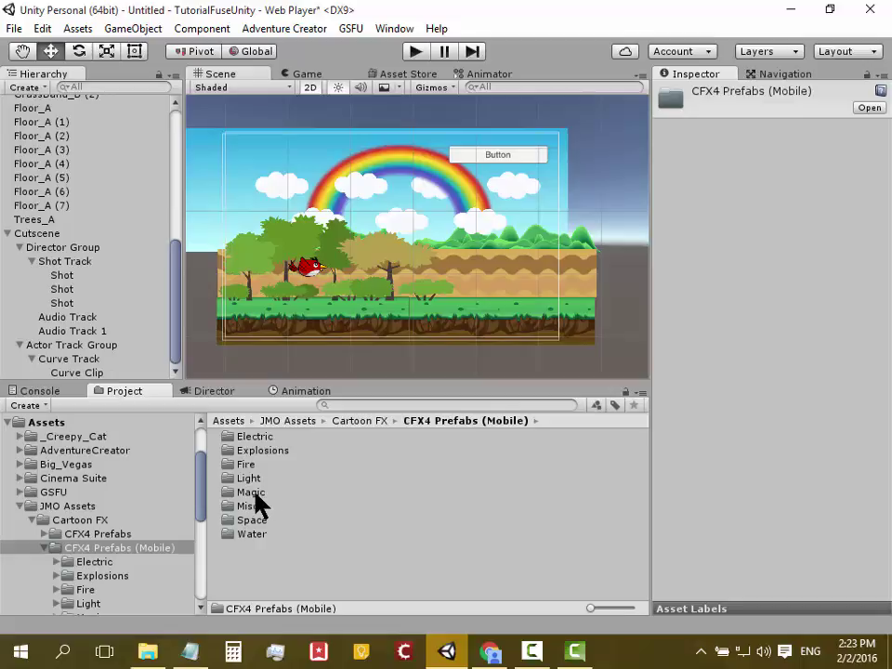
{"action": "left_click", "coordinate": [254, 494]}
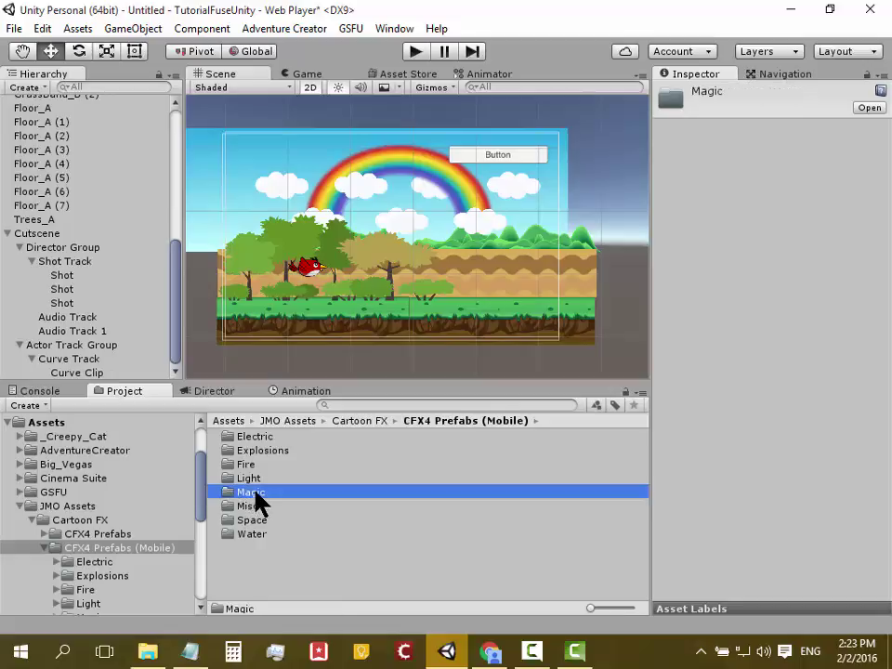
{"action": "double_click", "coordinate": [258, 494]}
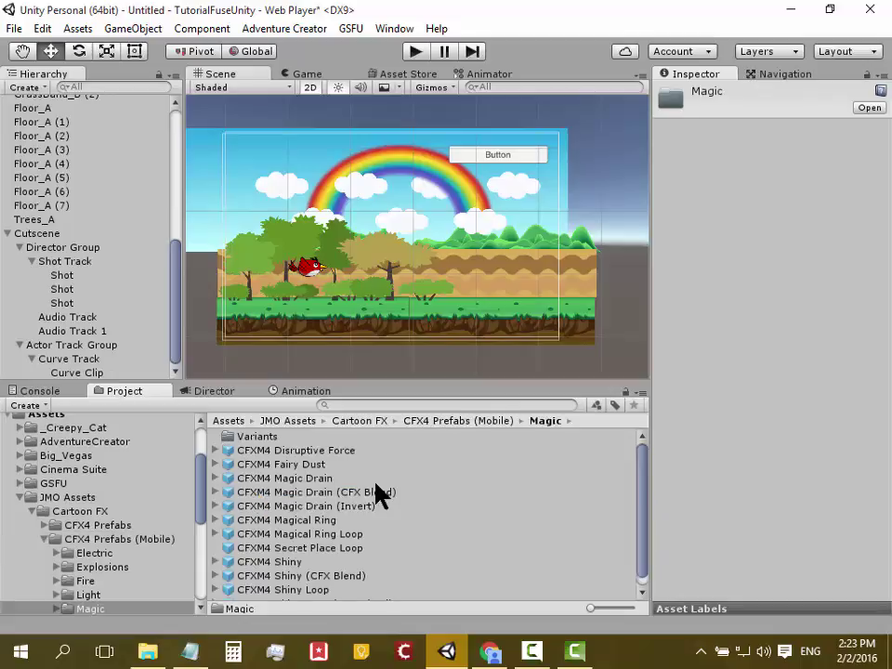
{"action": "scroll", "coordinate": [360, 483], "scroll_direction": "down", "scroll_amount": 1}
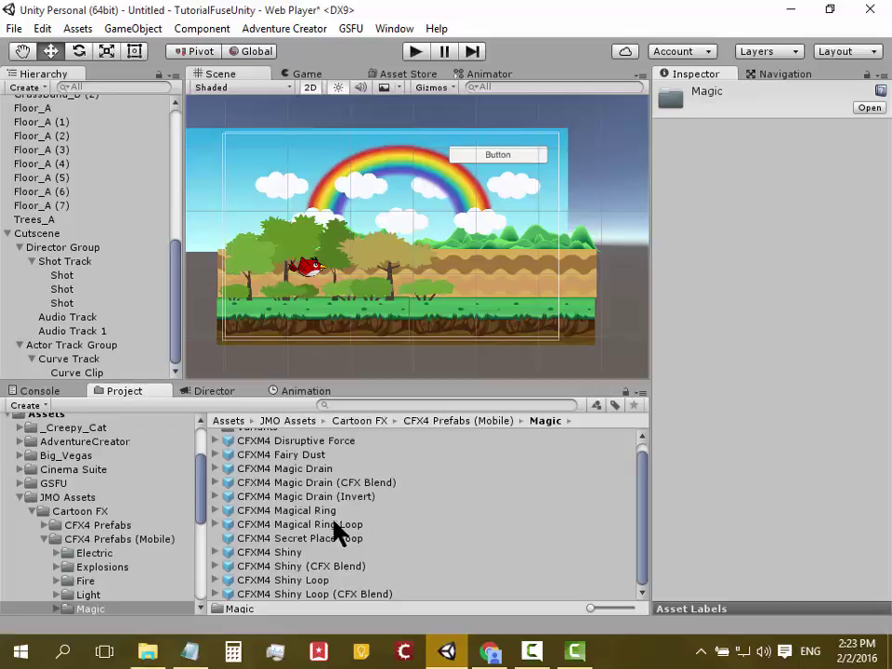
Step: Place the CFXM4 Magical Ring Loop prefab in the scene and raise it to Y 350
{"action": "left_click", "coordinate": [276, 525]}
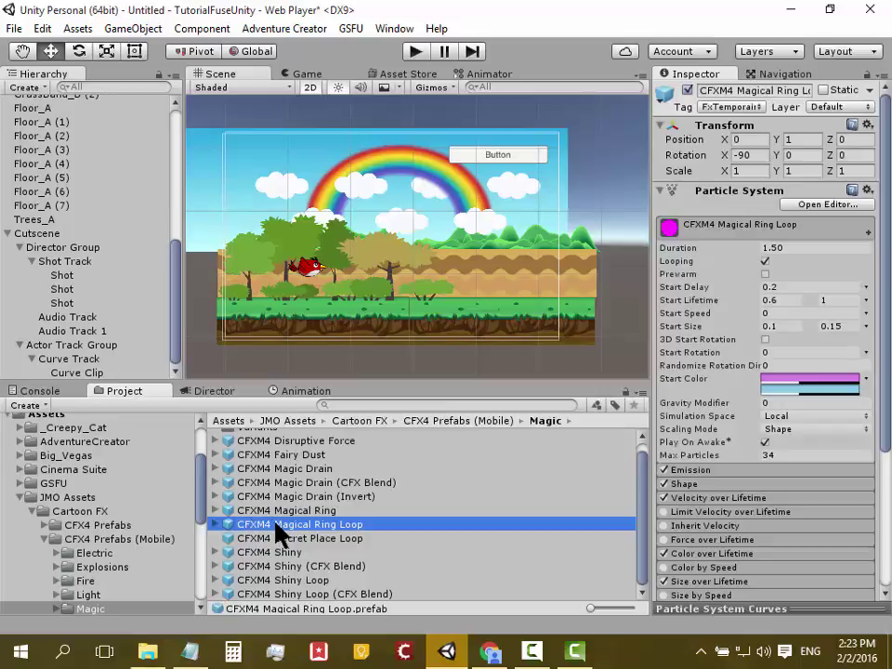
{"action": "mouse_move", "coordinate": [309, 528]}
{"action": "left_mouse_down"}
{"action": "mouse_move", "coordinate": [346, 437]}
{"action": "mouse_move", "coordinate": [310, 244]}
{"action": "mouse_move", "coordinate": [300, 247]}
{"action": "left_mouse_up"}
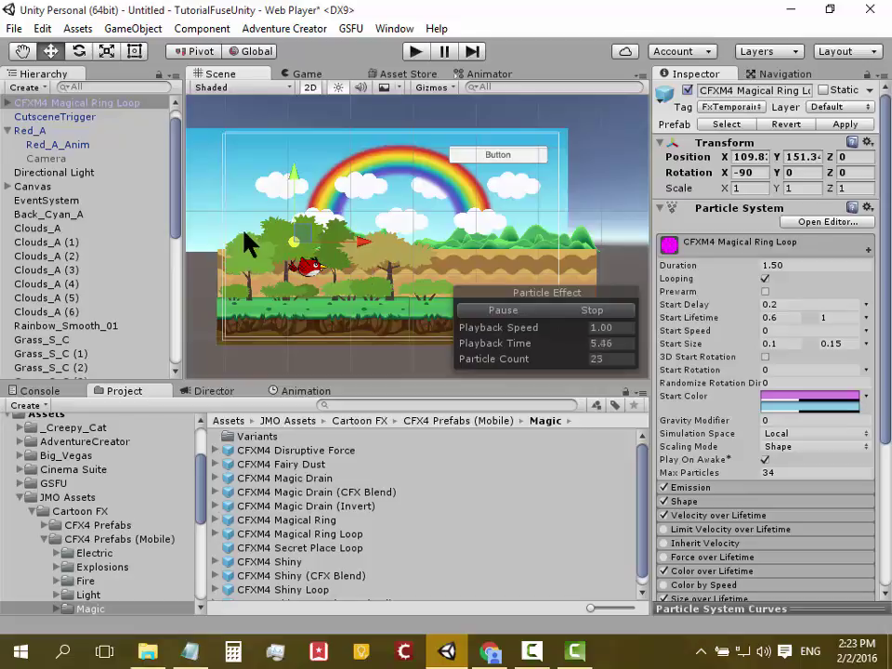
{"action": "left_click_drag", "start_coordinate": [295, 178], "coordinate": [315, 63]}
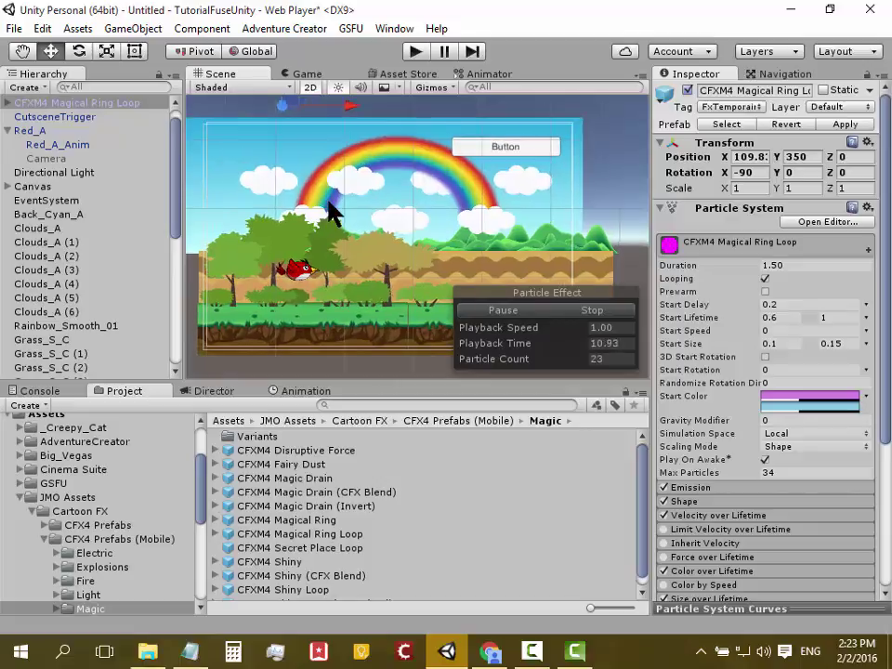
{"action": "scroll", "coordinate": [330, 212], "scroll_direction": "down", "scroll_amount": 5}
{"action": "scroll", "coordinate": [330, 212], "scroll_direction": "up", "scroll_amount": 2}
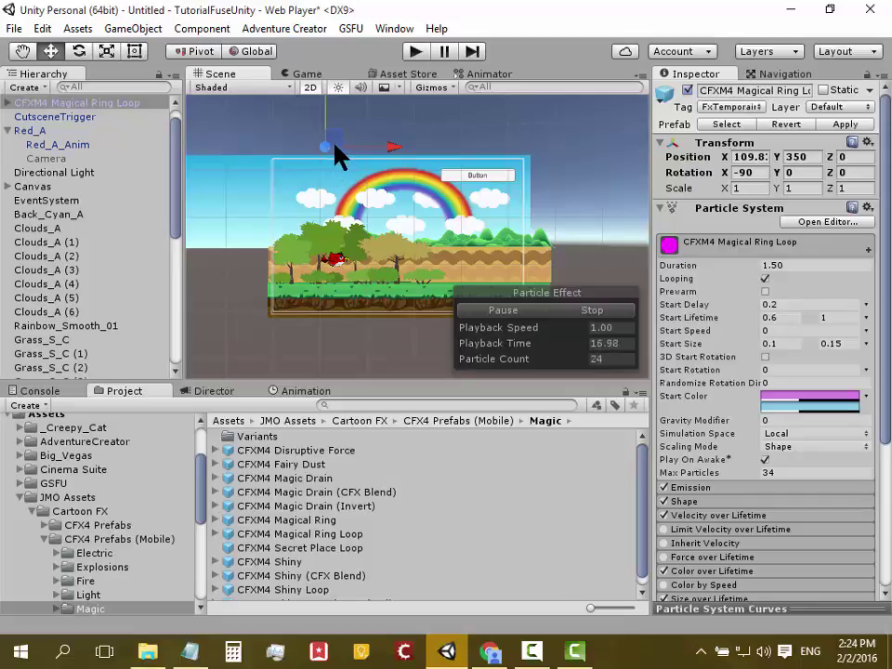
{"action": "scroll", "coordinate": [318, 133], "scroll_direction": "up", "scroll_amount": 1}
Step: Frame the ring effect and reset its scale to 1 on X, Y and Z
{"action": "key", "text": "f"}
{"action": "type", "text": "2"}
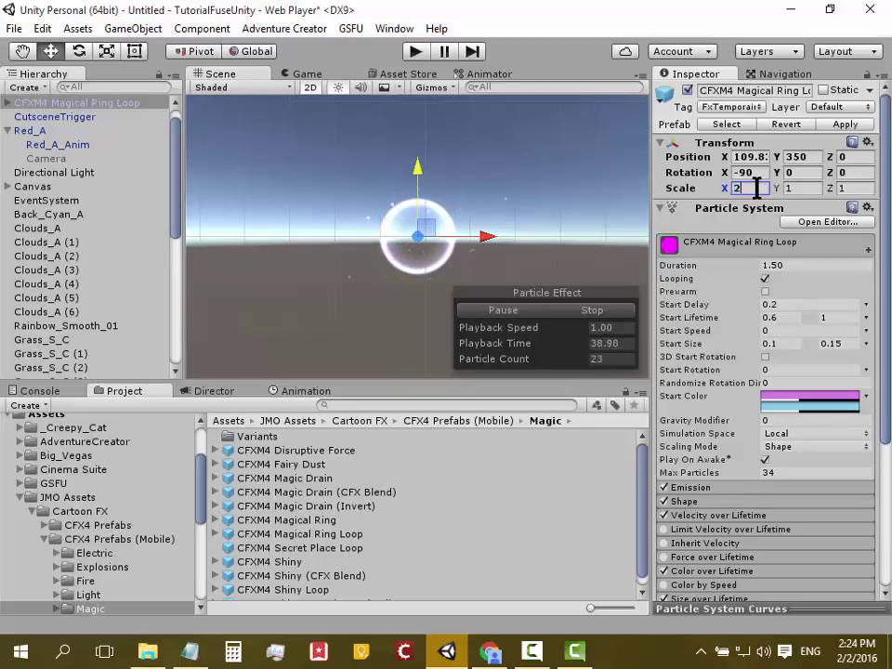
{"action": "type", "text": "0"}
{"action": "left_click", "coordinate": [804, 185]}
{"action": "type", "text": "20"}
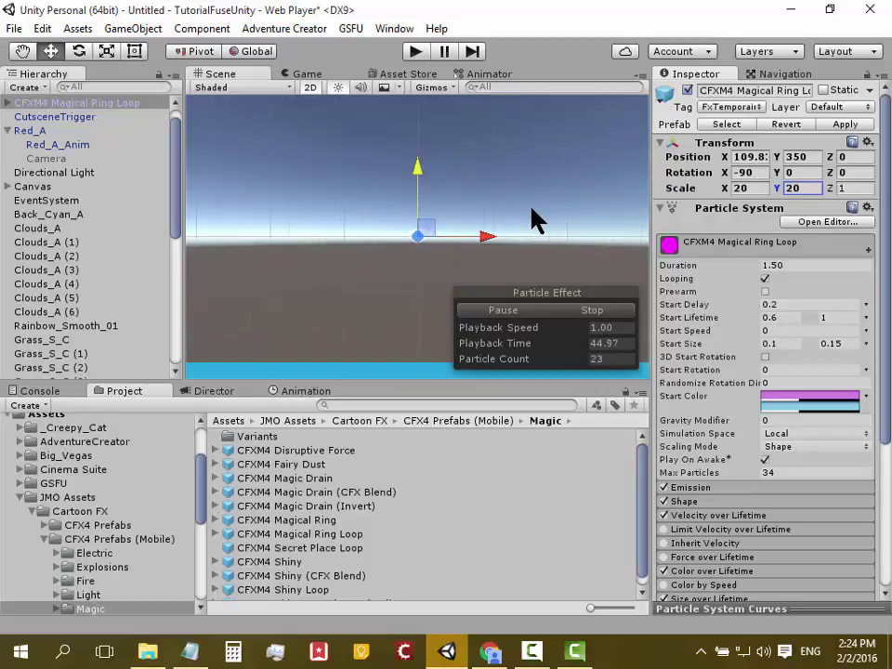
{"action": "key", "text": "Return"}
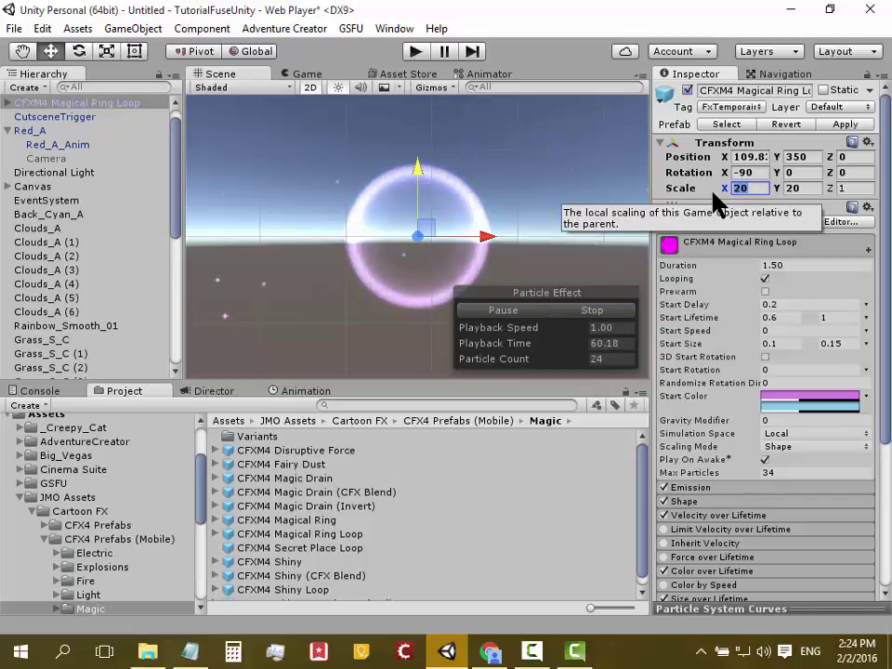
{"action": "type", "text": "1"}
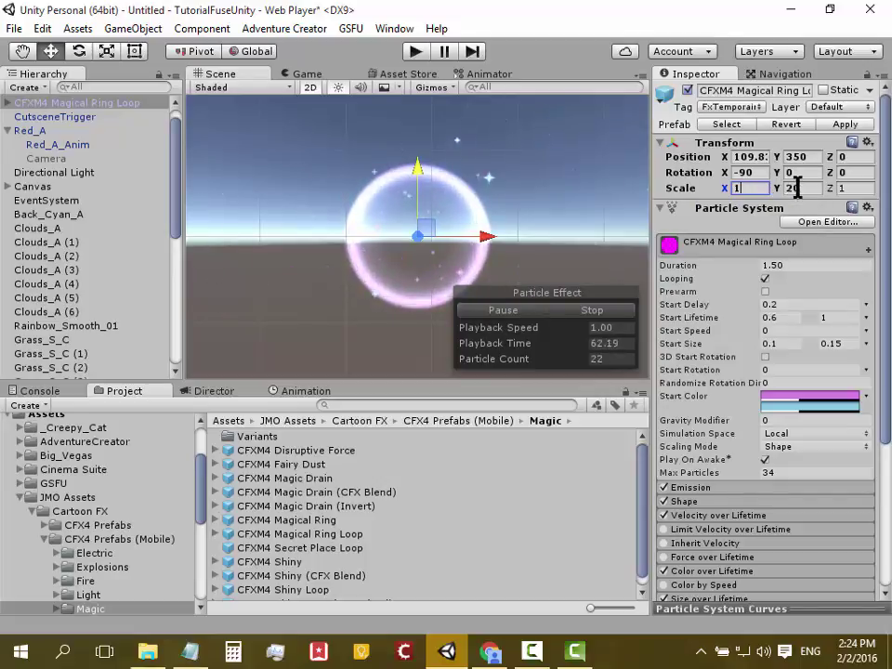
{"action": "left_click", "coordinate": [786, 188]}
{"action": "type", "text": "1"}
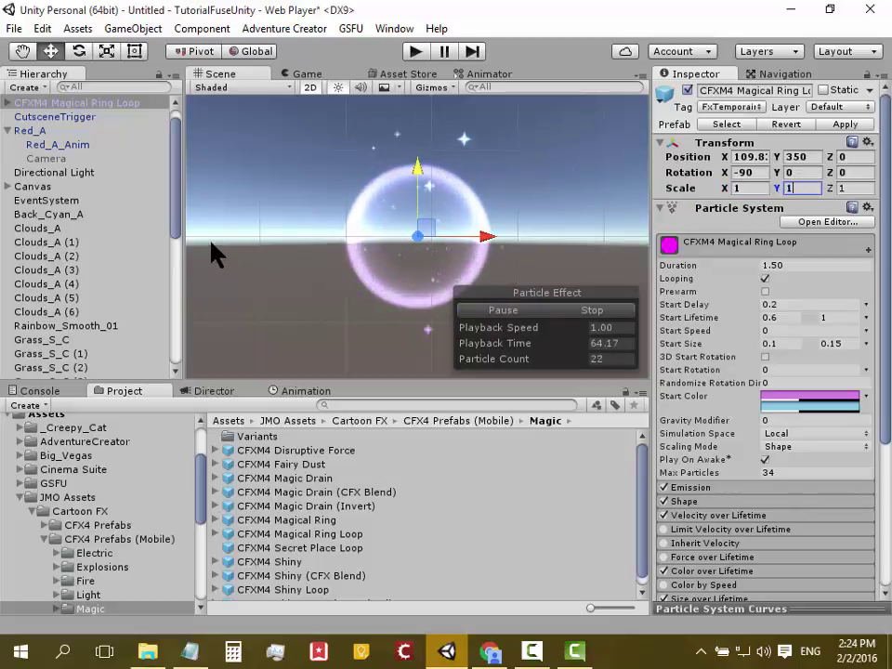
{"action": "left_click", "coordinate": [284, 241]}
{"action": "left_click", "coordinate": [389, 230]}
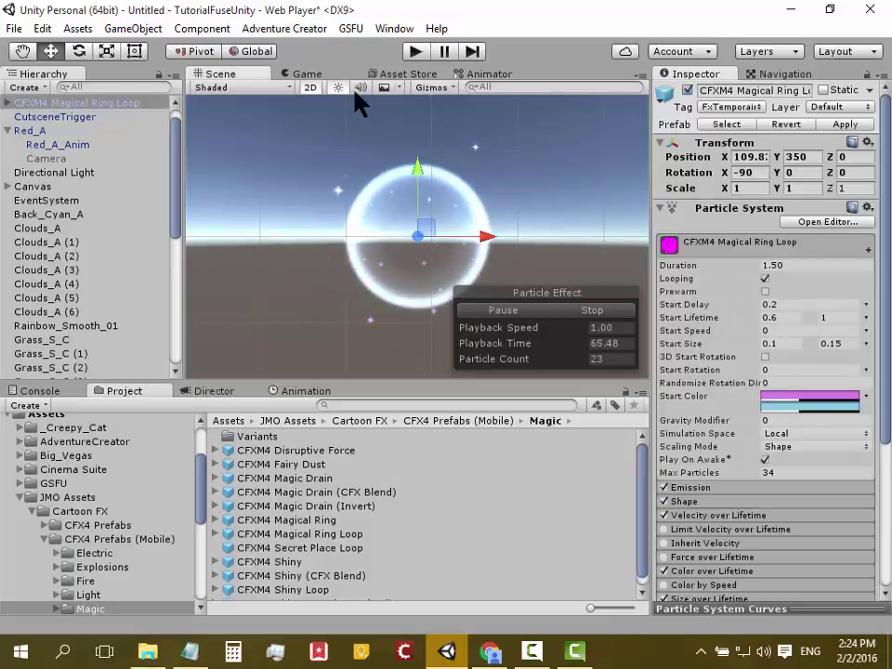
{"action": "left_click", "coordinate": [394, 29]}
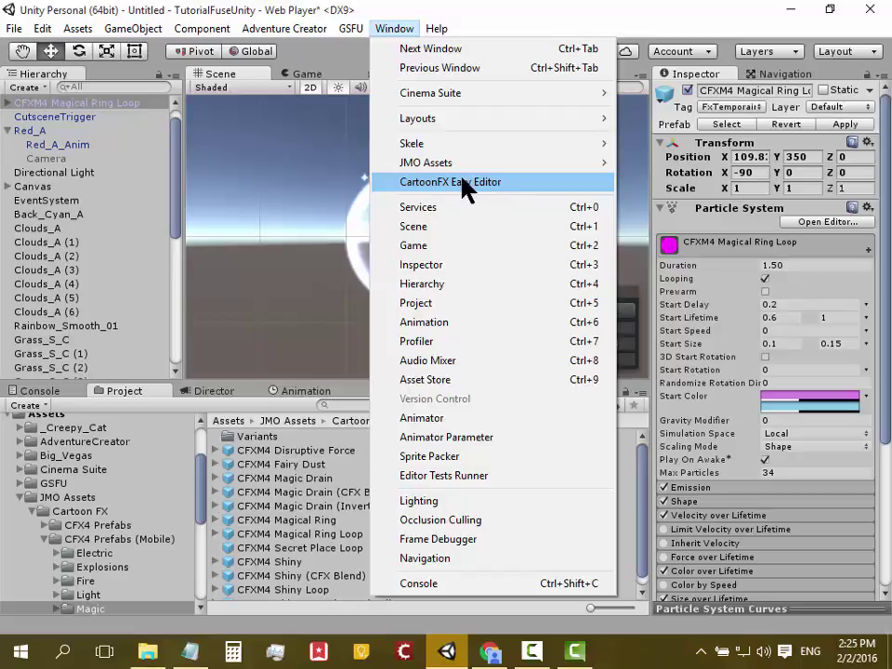
Step: Open the CartoonFX Easy Editor over the Inspector and reselect CFXM4 Magical Ring Loop
{"action": "left_click", "coordinate": [464, 183]}
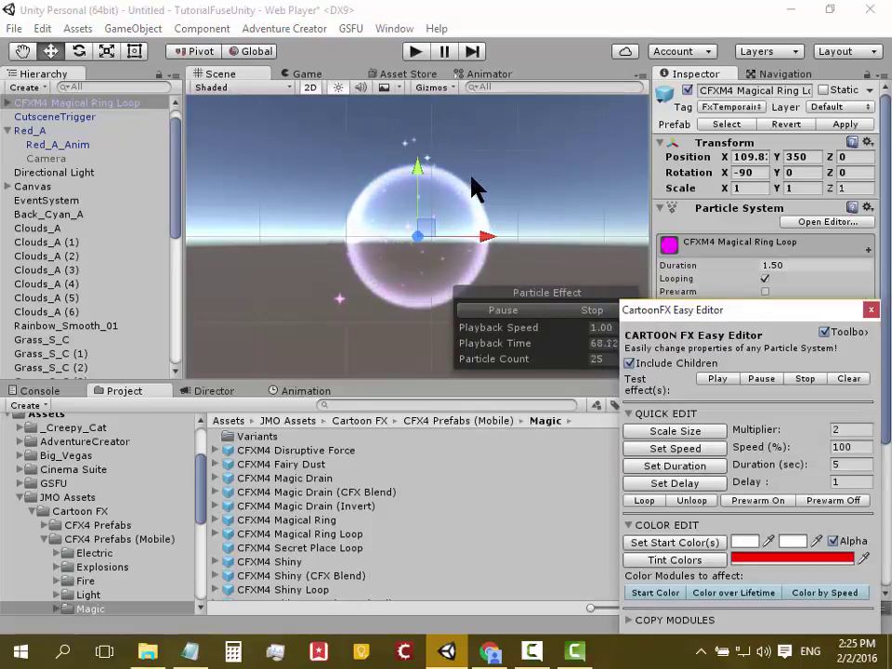
{"action": "mouse_move", "coordinate": [710, 312]}
{"action": "left_mouse_down"}
{"action": "mouse_move", "coordinate": [614, 106]}
{"action": "mouse_move", "coordinate": [614, 126]}
{"action": "left_mouse_up"}
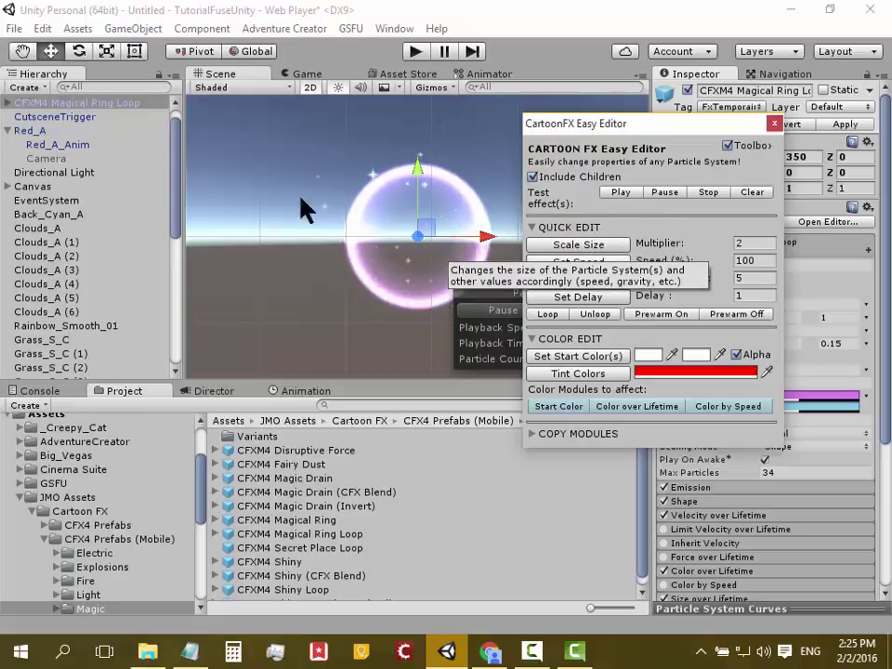
{"action": "left_click", "coordinate": [39, 104]}
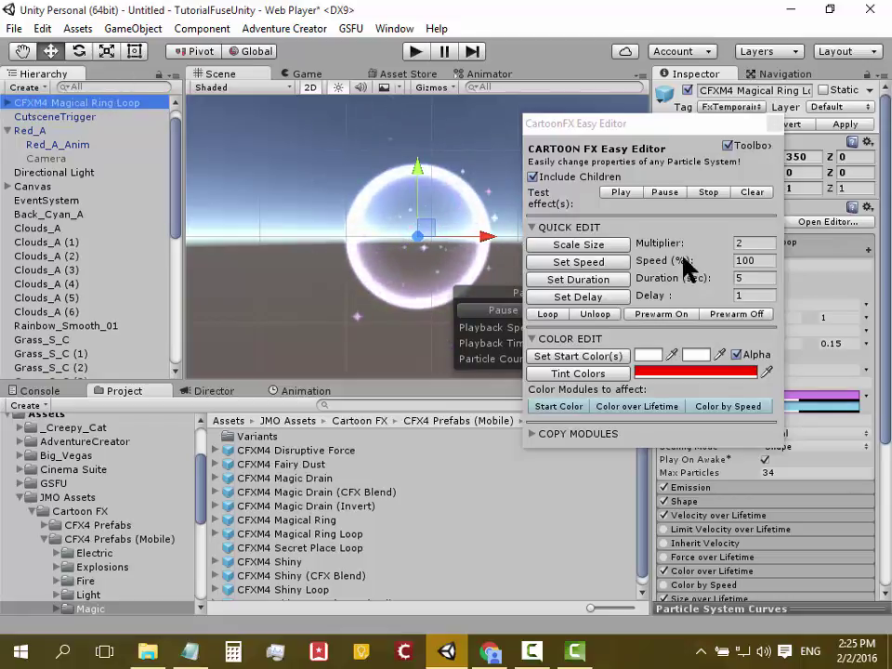
Step: Scale the ring effect with Easy Editor multipliers 20, then 30
{"action": "left_click", "coordinate": [752, 243]}
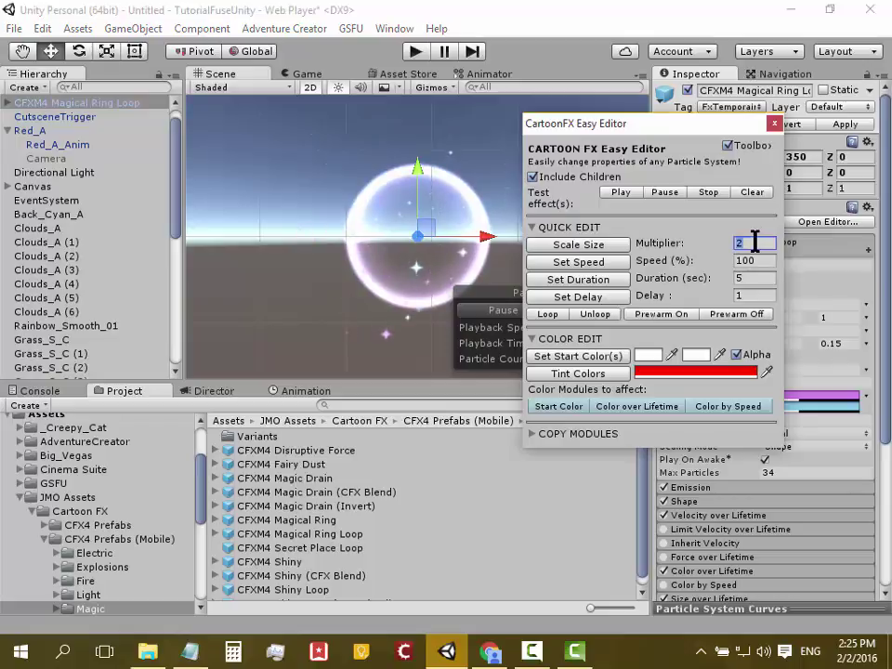
{"action": "left_click", "coordinate": [755, 243]}
{"action": "type", "text": "0"}
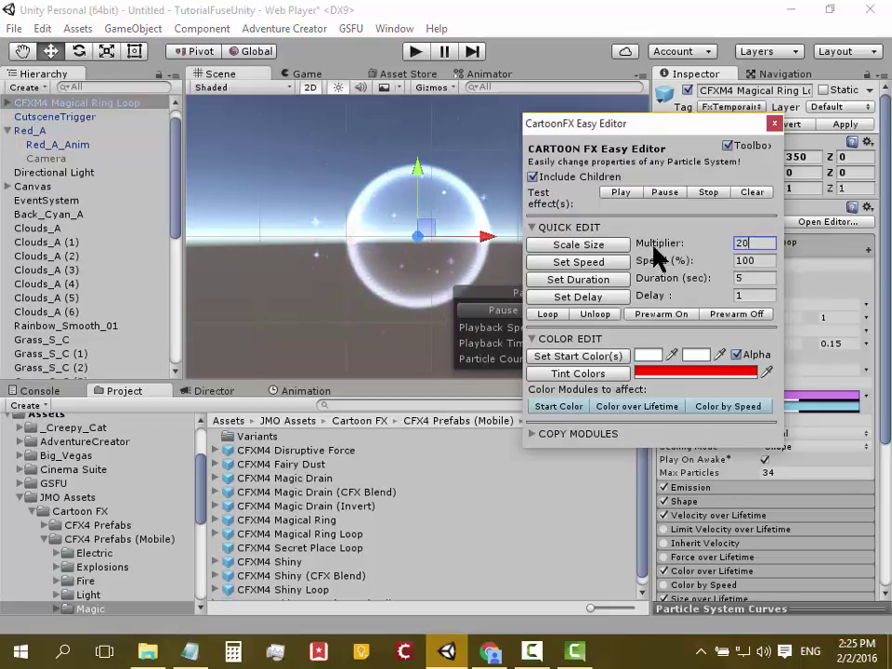
{"action": "left_click", "coordinate": [595, 247]}
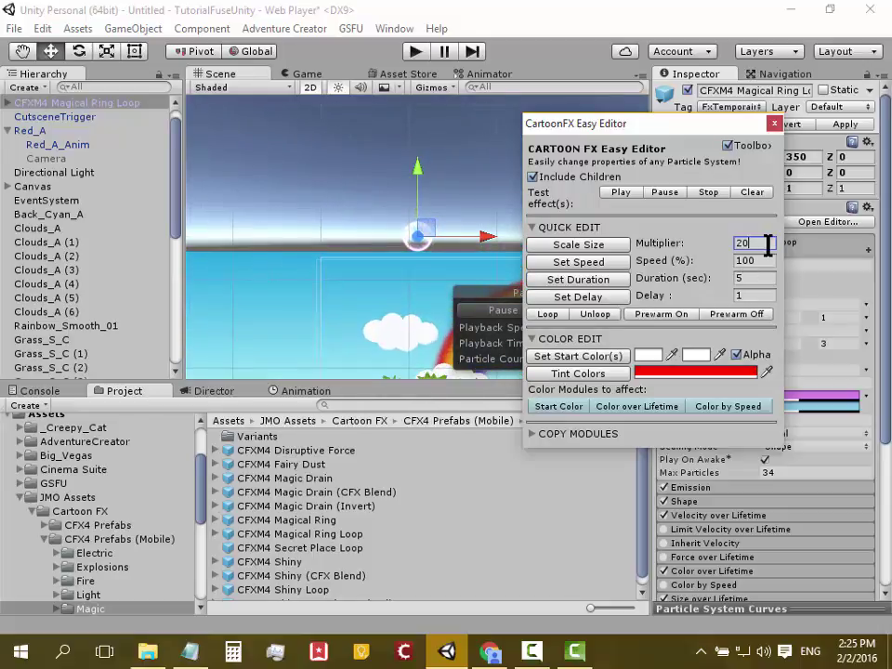
{"action": "type", "text": "30"}
{"action": "left_click", "coordinate": [557, 244]}
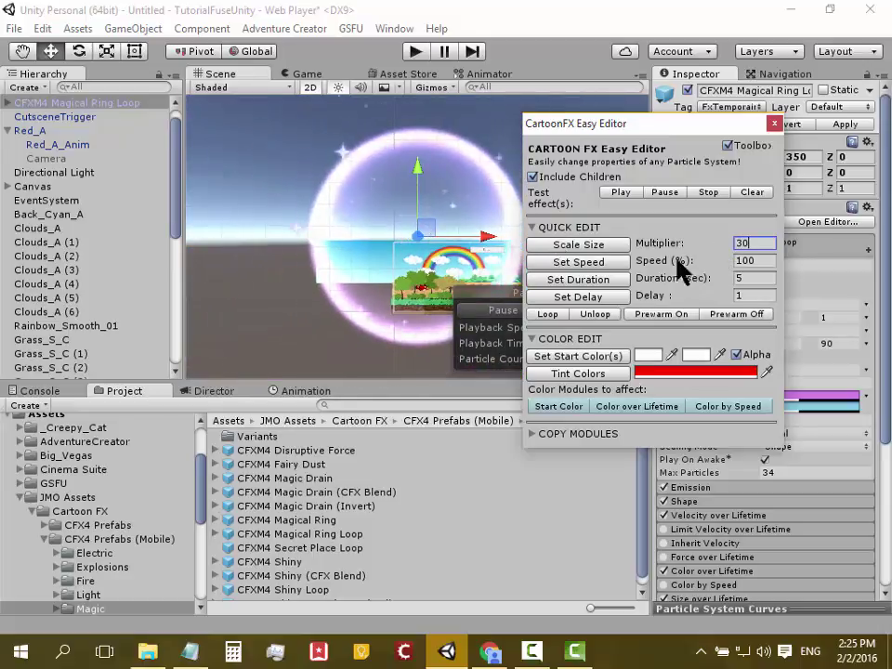
Step: Set the multiplier to 22 and apply Scale Size twice
{"action": "left_click", "coordinate": [747, 244]}
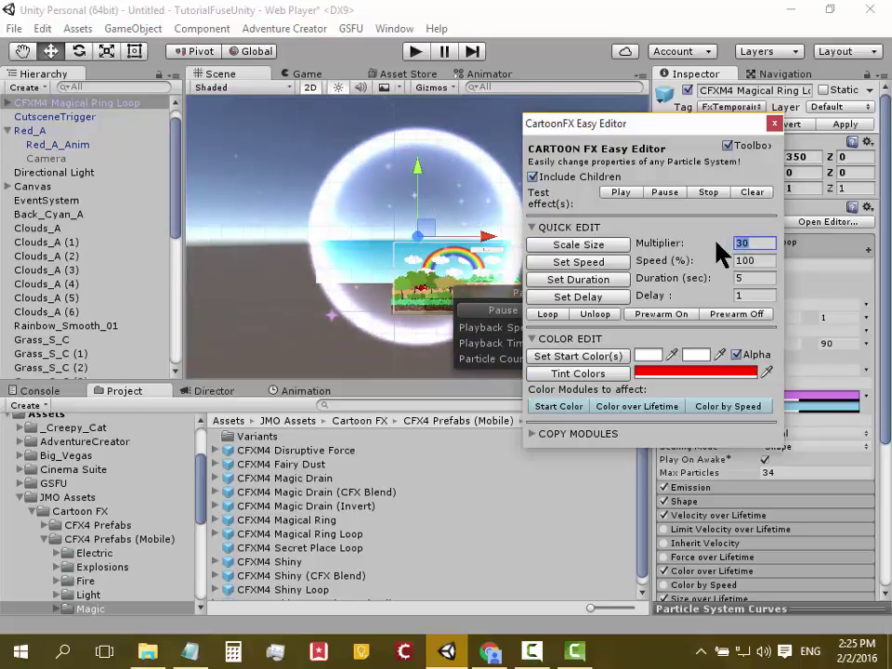
{"action": "type", "text": "22"}
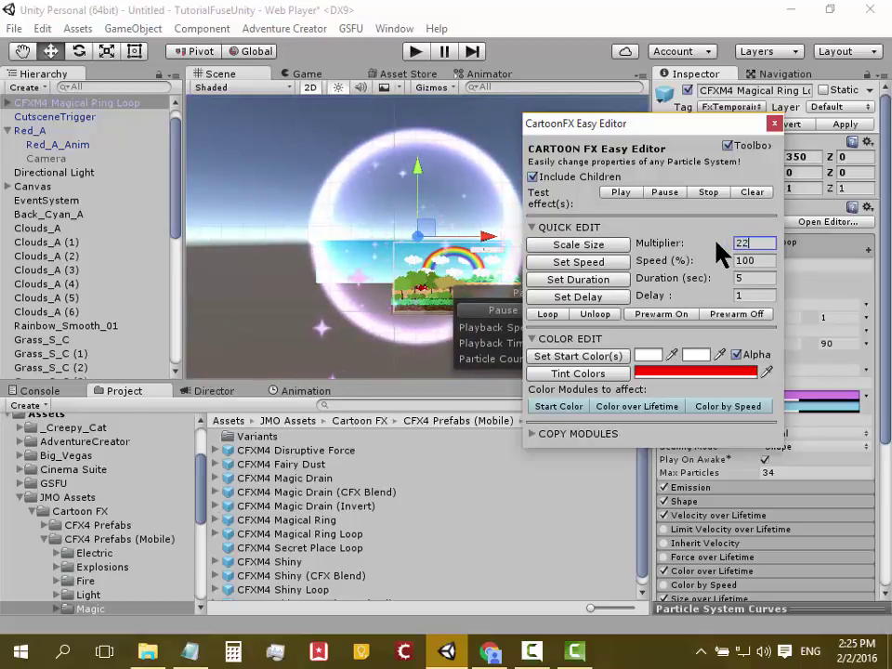
{"action": "left_click", "coordinate": [607, 245]}
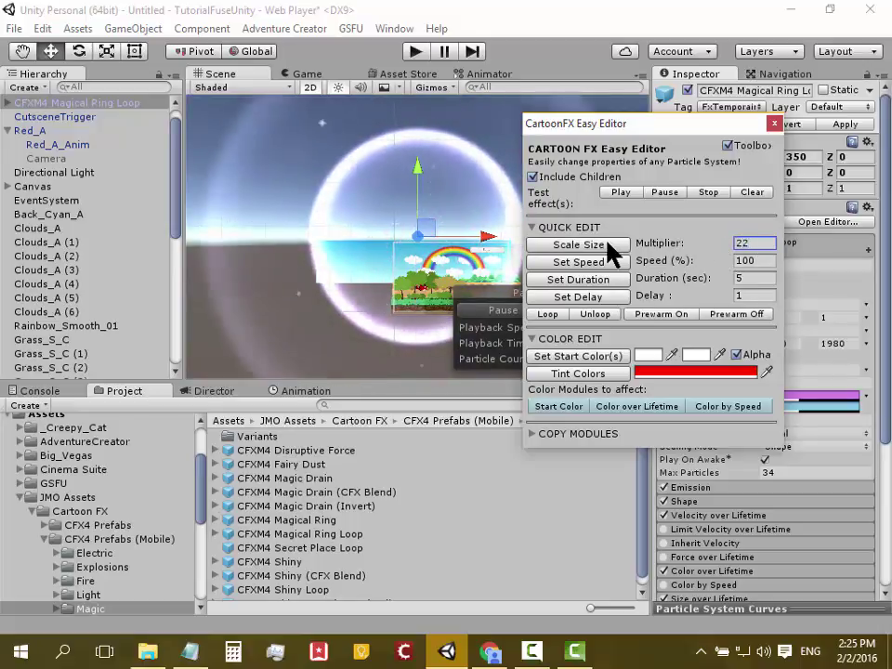
{"action": "scroll", "coordinate": [441, 223], "scroll_direction": "down", "scroll_amount": 5}
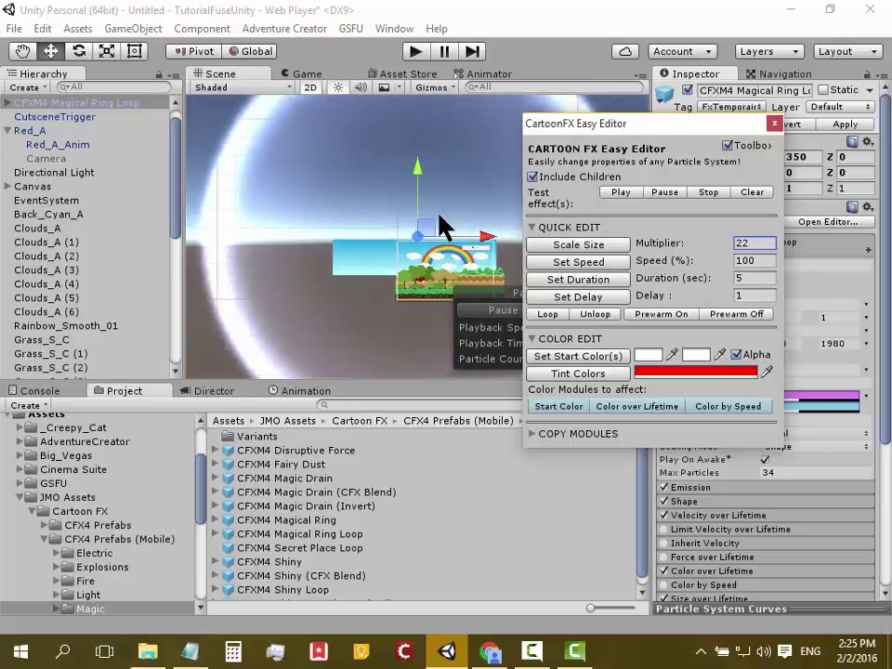
{"action": "scroll", "coordinate": [441, 229], "scroll_direction": "down", "scroll_amount": 3}
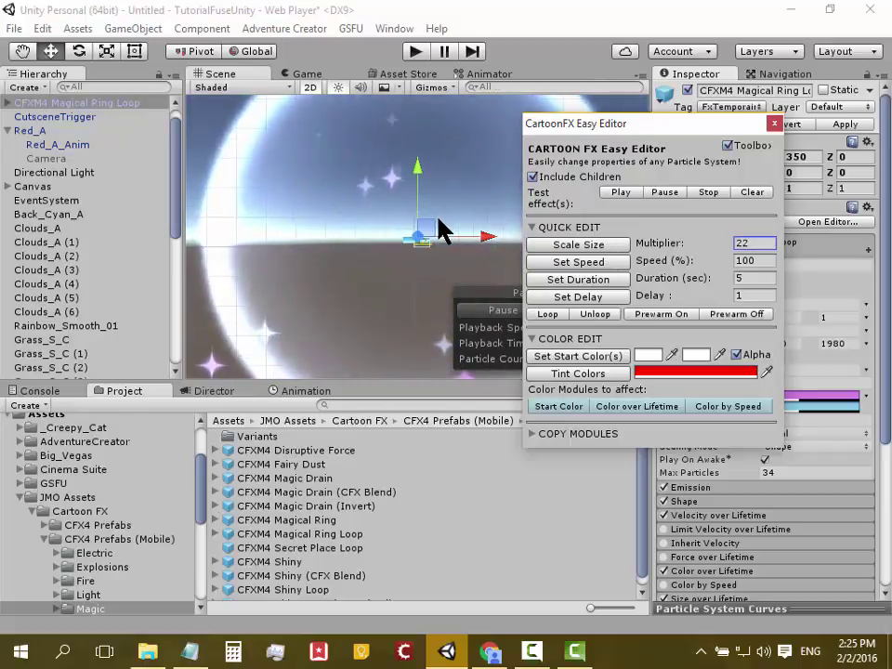
{"action": "scroll", "coordinate": [440, 230], "scroll_direction": "down", "scroll_amount": 2}
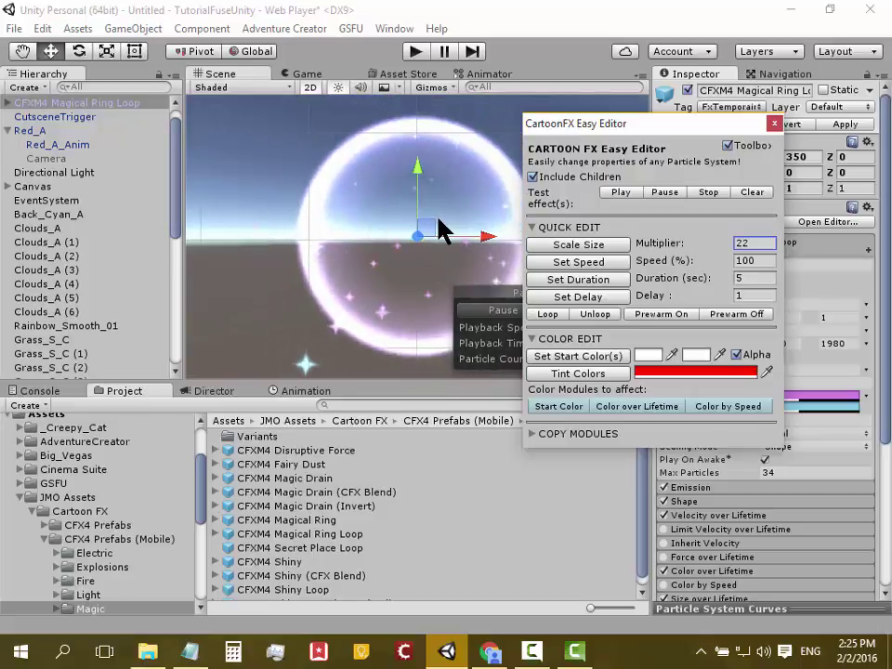
{"action": "scroll", "coordinate": [441, 229], "scroll_direction": "down", "scroll_amount": 2}
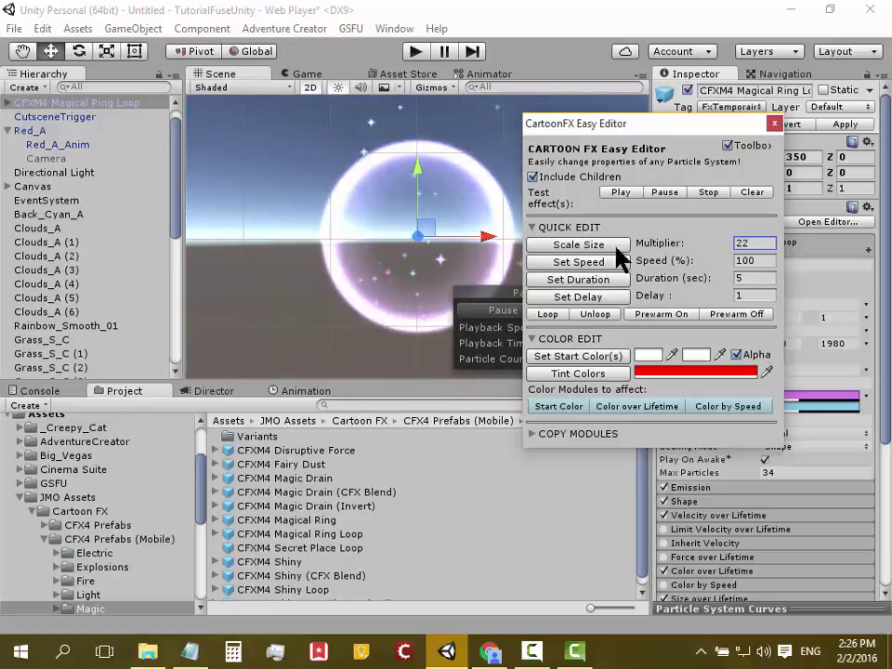
{"action": "left_click", "coordinate": [548, 243]}
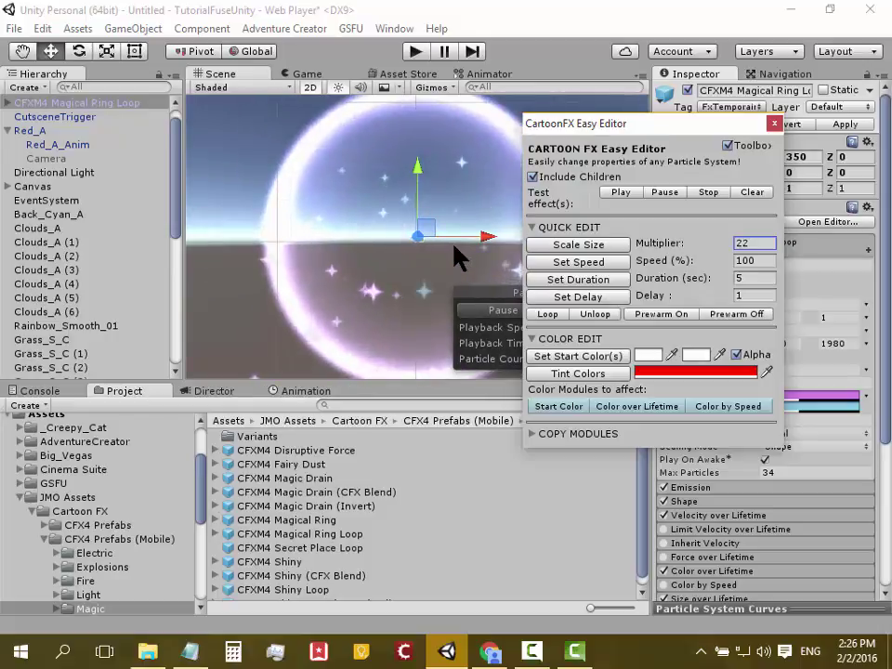
Step: Apply Easy Editor multipliers 1, then 0.5, to the ring effect
{"action": "left_click", "coordinate": [748, 244]}
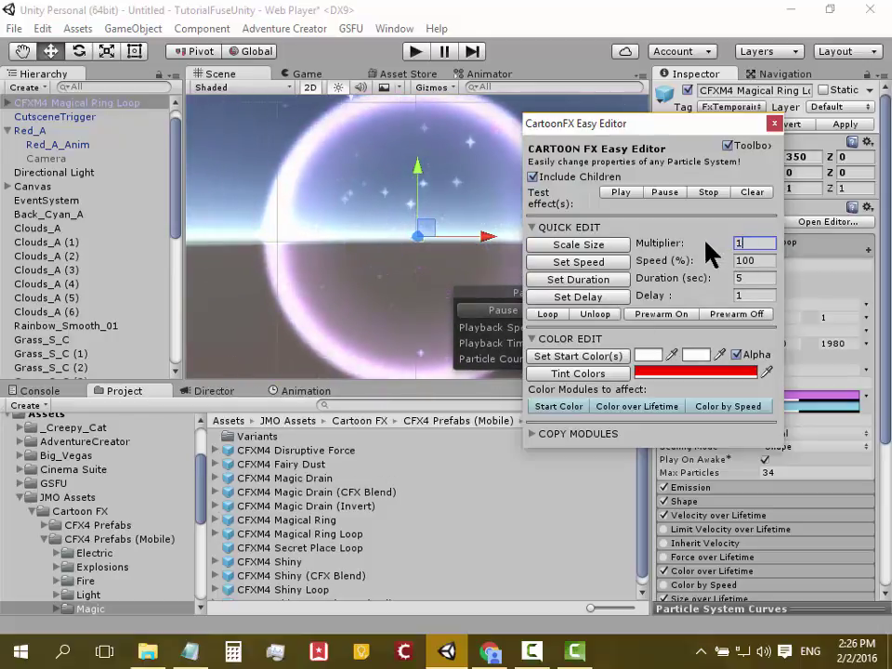
{"action": "type", "text": "1"}
{"action": "left_click", "coordinate": [564, 245]}
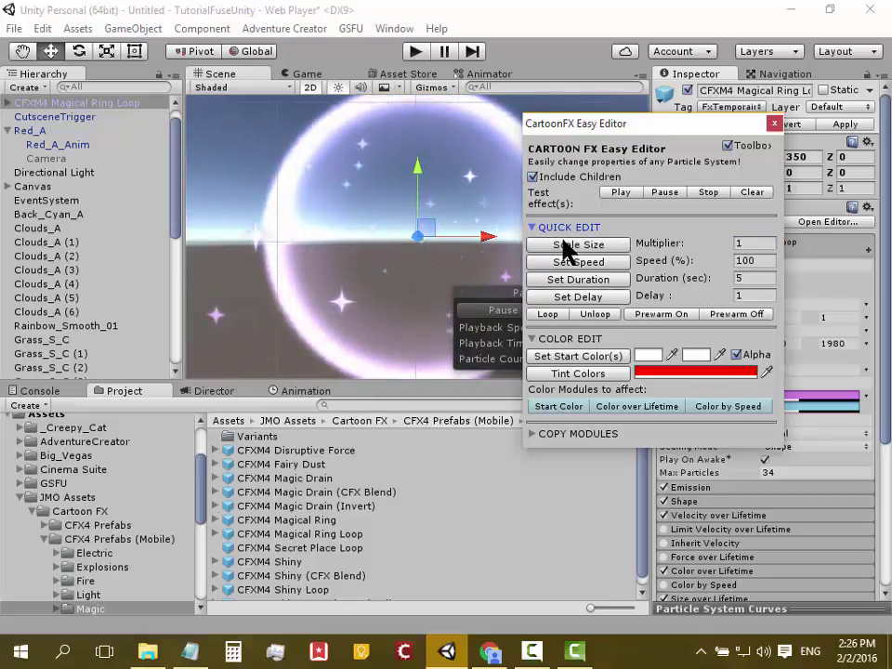
{"action": "left_click", "coordinate": [749, 243]}
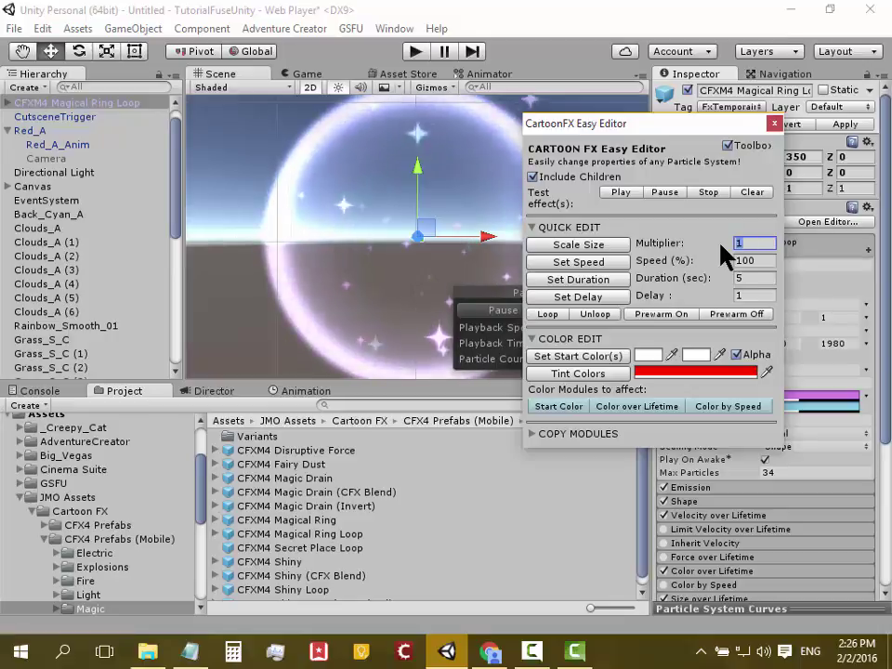
{"action": "type", "text": "0.5"}
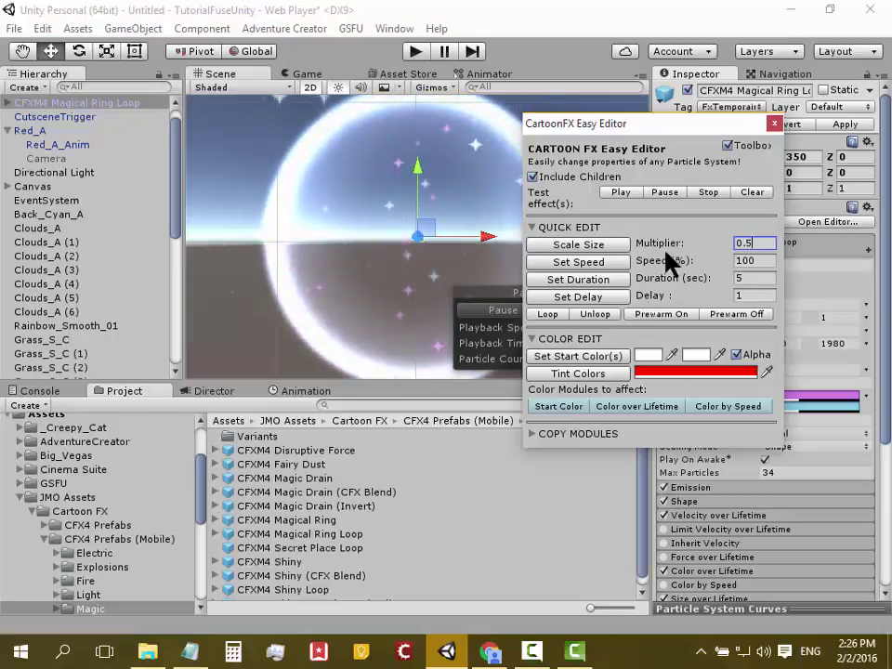
{"action": "left_click", "coordinate": [613, 245]}
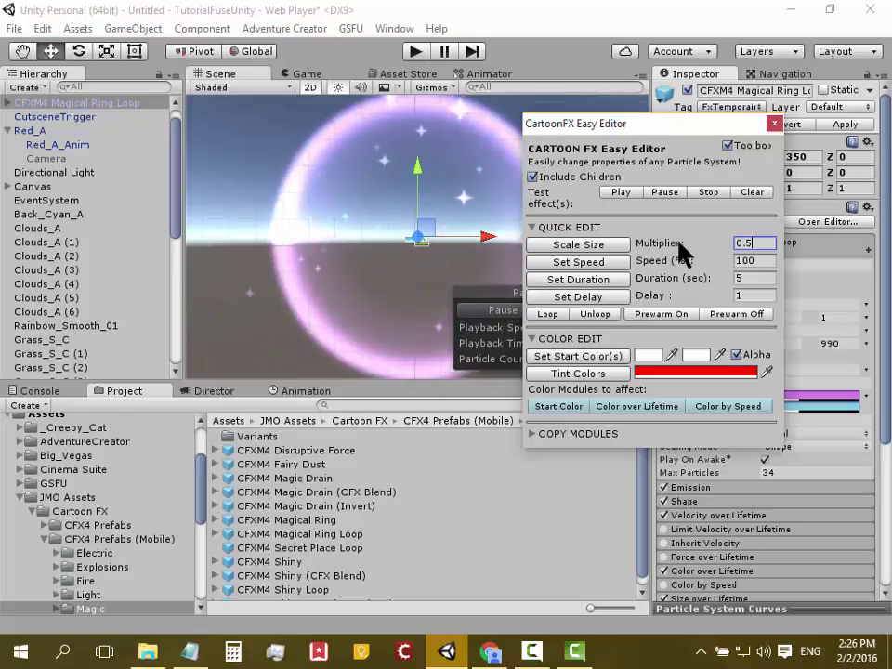
Step: Halve the ring effect's size six more times with multiplier 0.5
{"action": "left_click", "coordinate": [604, 248]}
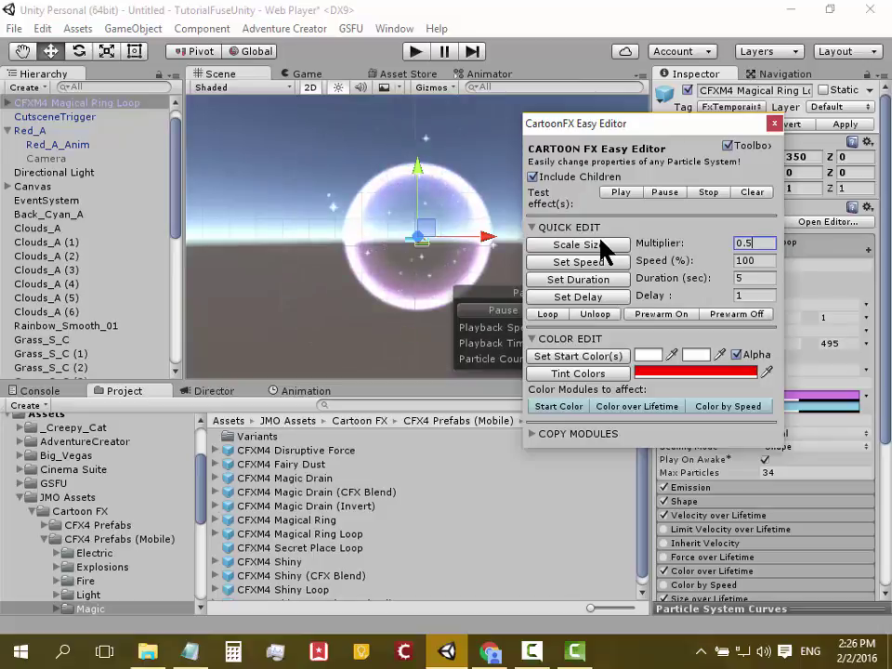
{"action": "left_click", "coordinate": [604, 248]}
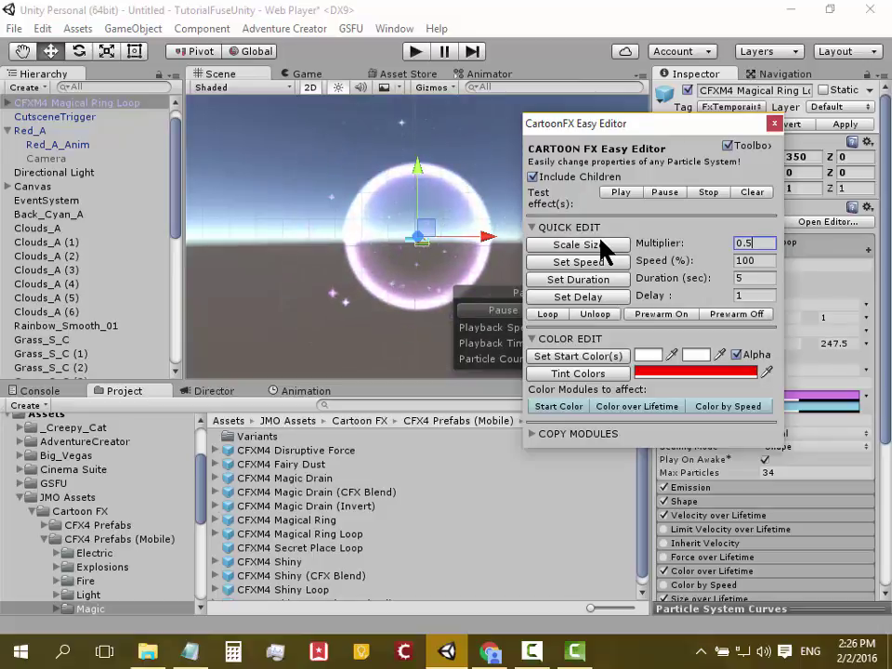
{"action": "left_click", "coordinate": [604, 249]}
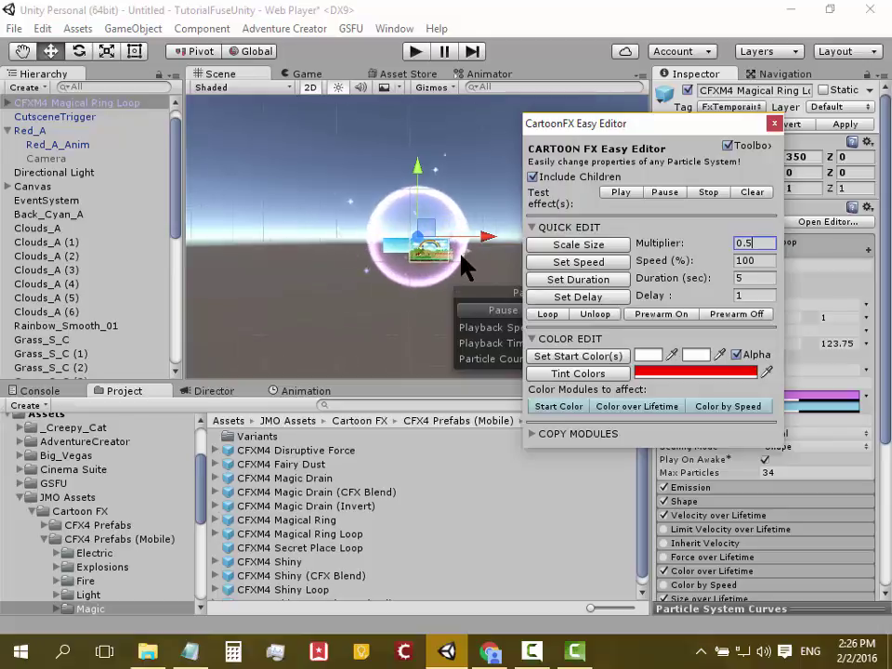
{"action": "left_click", "coordinate": [593, 253]}
{"action": "left_click", "coordinate": [592, 253]}
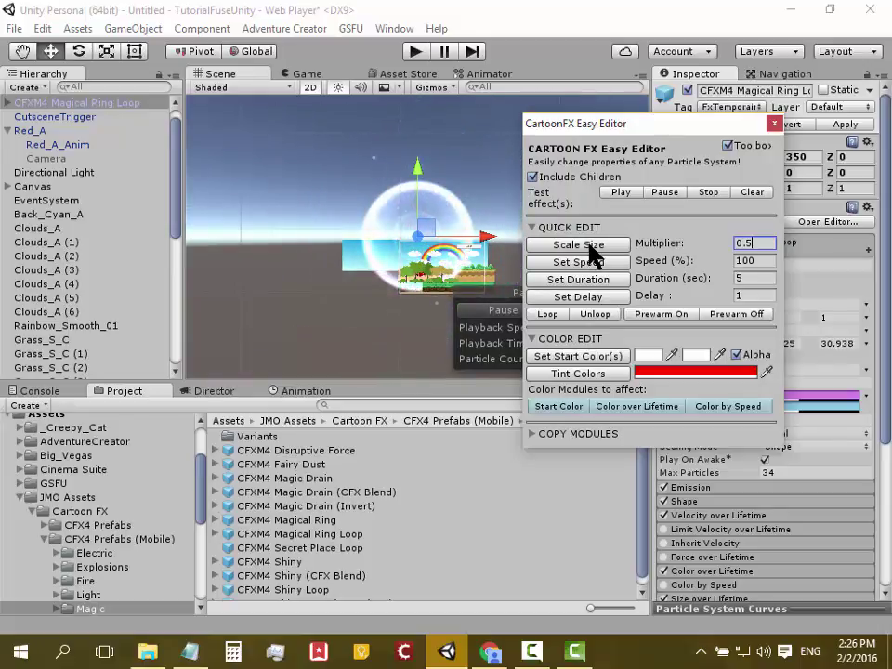
{"action": "left_click", "coordinate": [591, 254]}
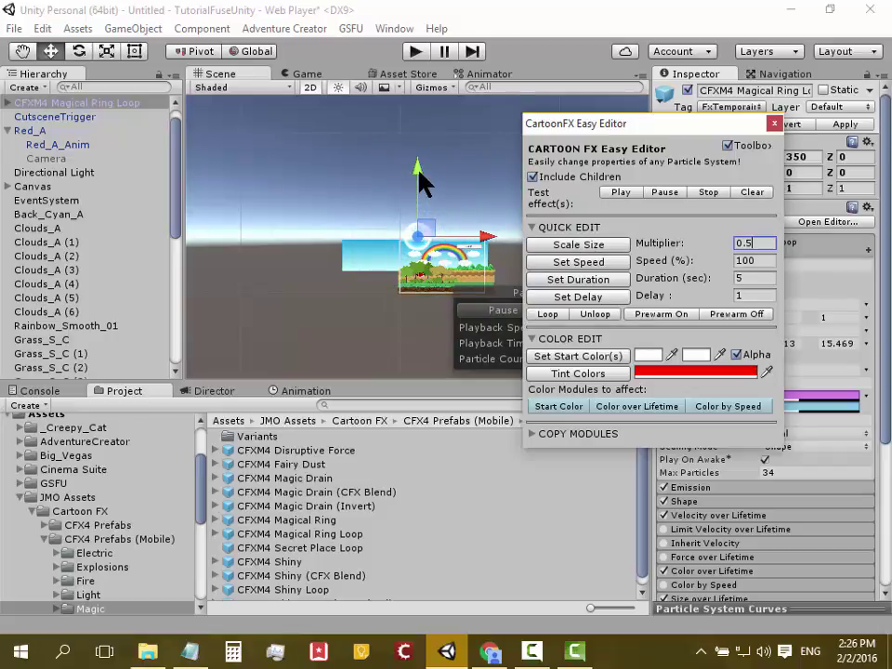
Step: Lower the ring onto the rainbow level and pan to show the whole level
{"action": "left_click_drag", "start_coordinate": [419, 181], "coordinate": [420, 218]}
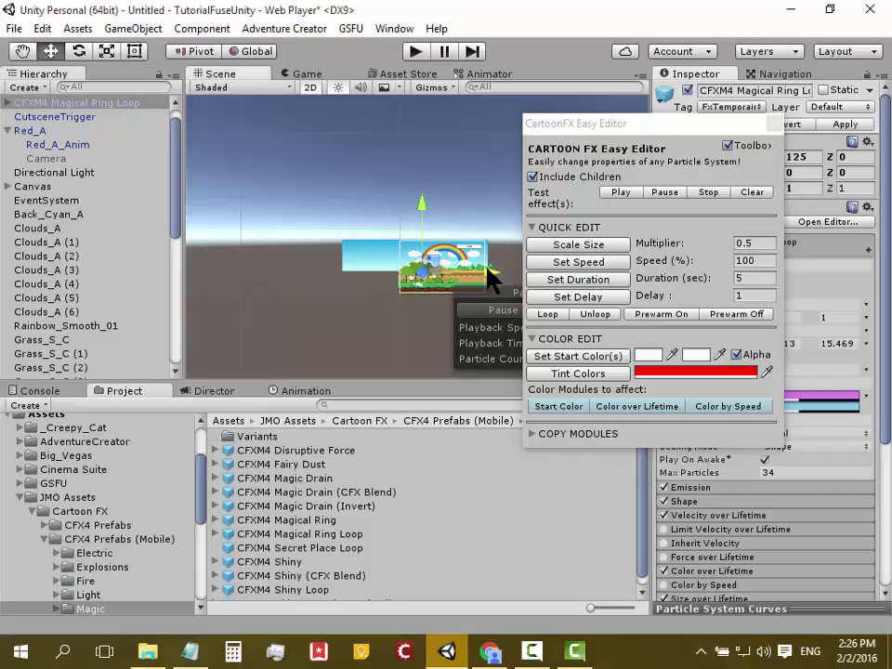
{"action": "scroll", "coordinate": [445, 227], "scroll_direction": "up", "scroll_amount": 5}
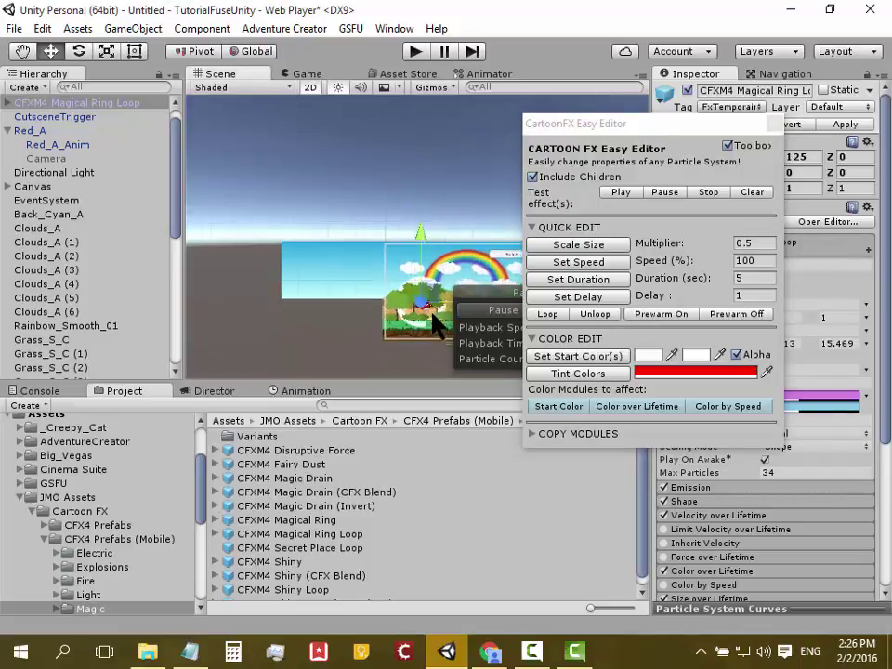
{"action": "middle_click_drag", "start_coordinate": [449, 265], "coordinate": [365, 147]}
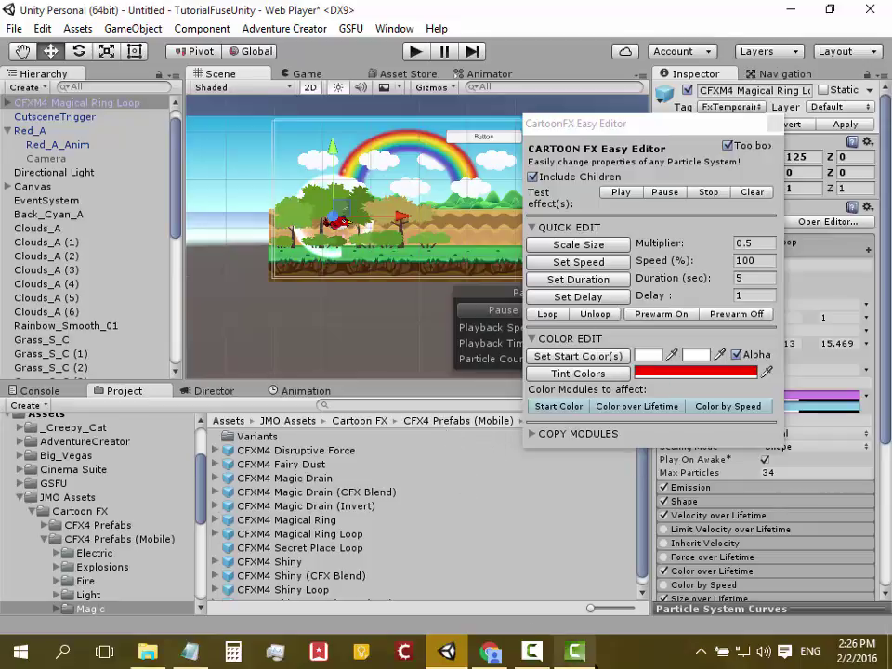
{"action": "left_click", "coordinate": [573, 651]}
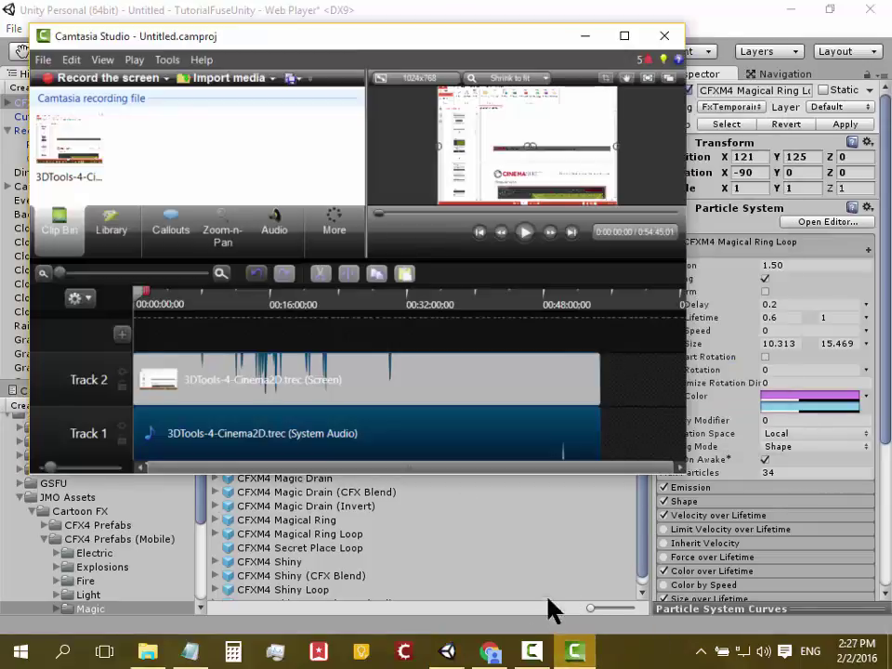
{"action": "left_click", "coordinate": [537, 654]}
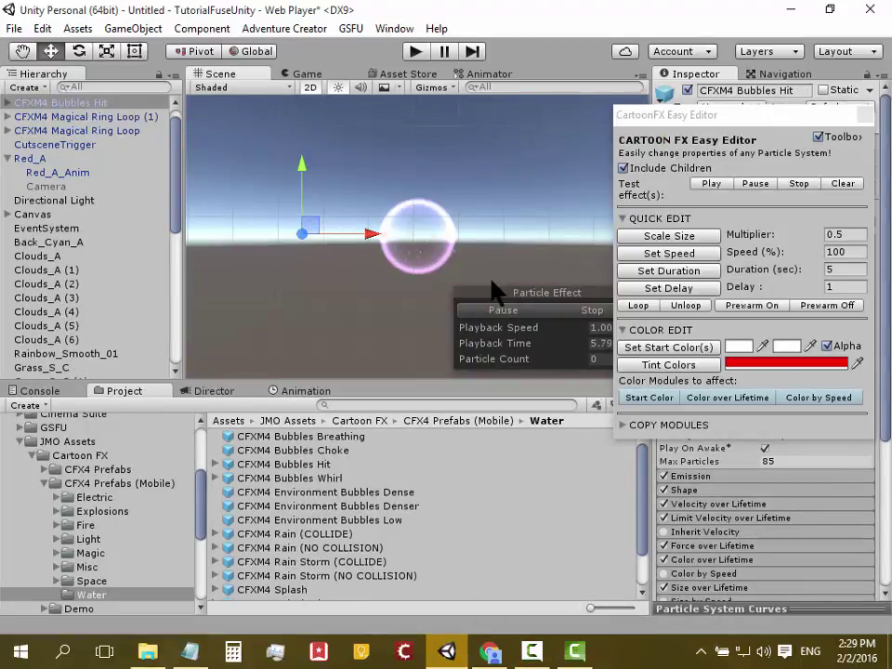
Step: Preview the Bubbles Hit effect and set it to Looping
{"action": "left_click_drag", "start_coordinate": [705, 121], "coordinate": [509, 426]}
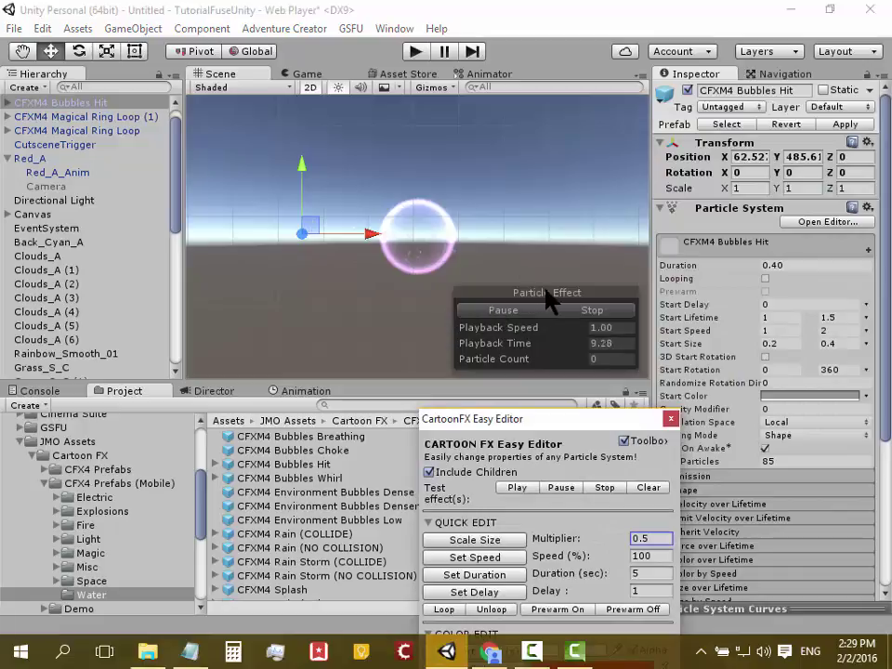
{"action": "left_click", "coordinate": [508, 313]}
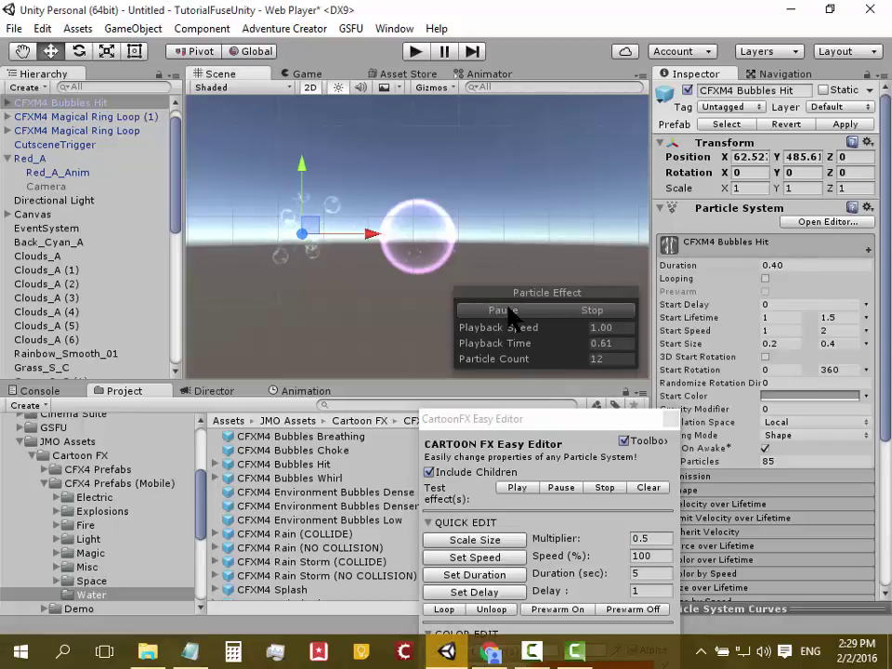
{"action": "left_click", "coordinate": [509, 312]}
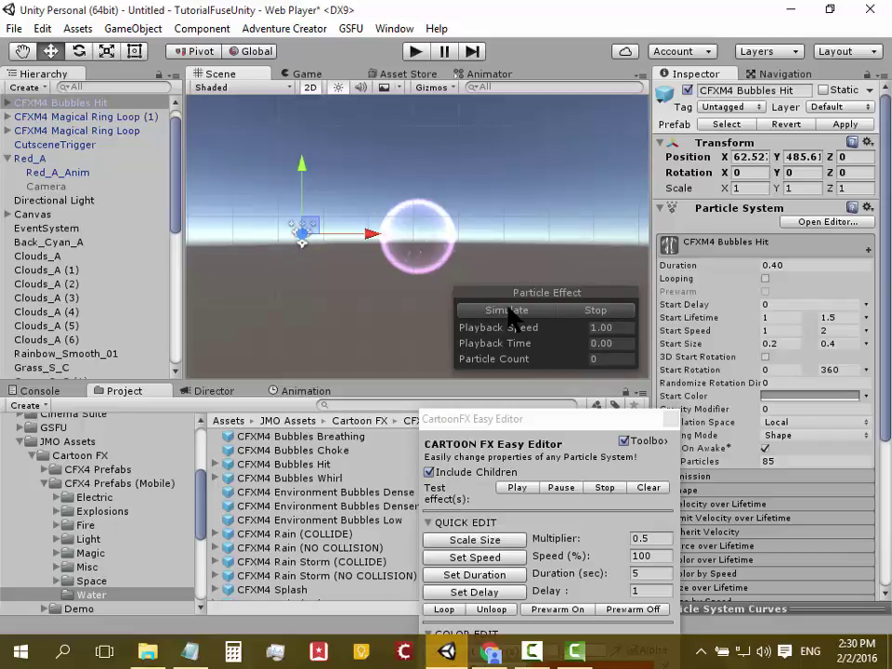
{"action": "left_click", "coordinate": [765, 279]}
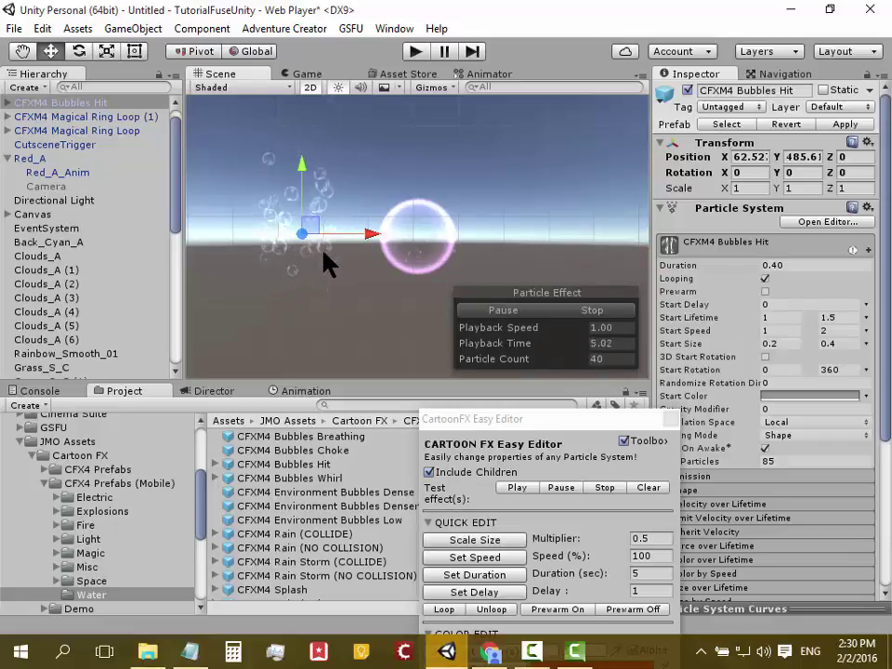
Step: Add a looping CFXM4 Bubbles Whirl effect to the scene, then show the Light folder's aura prefabs
{"action": "left_click_drag", "start_coordinate": [310, 481], "coordinate": [412, 130]}
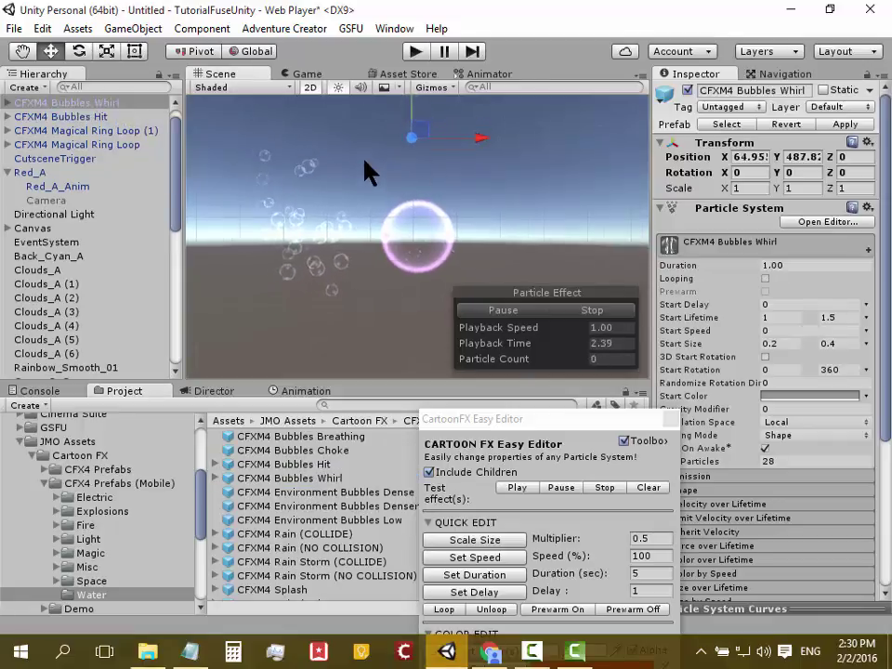
{"action": "left_click", "coordinate": [765, 278]}
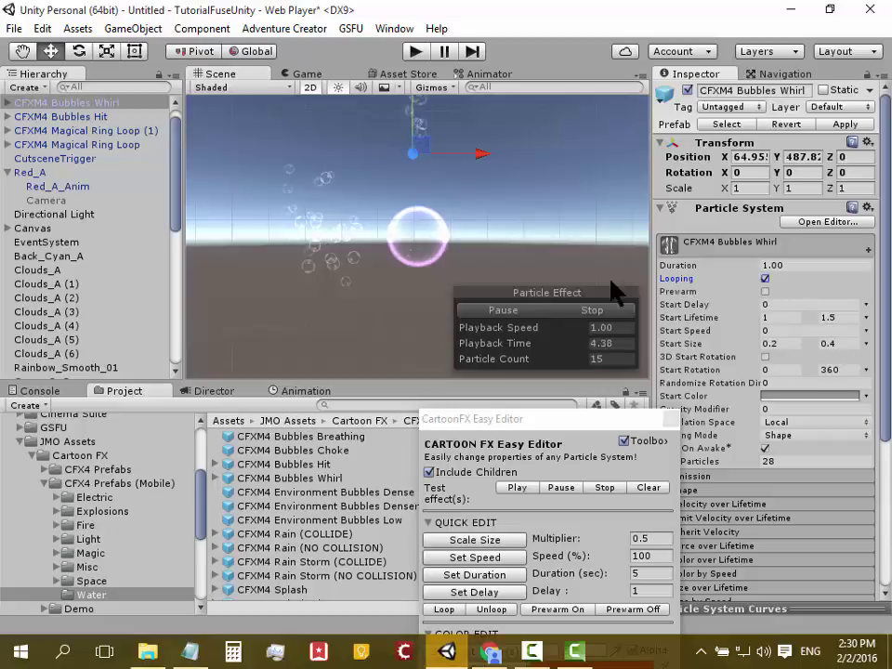
{"action": "left_click", "coordinate": [98, 541]}
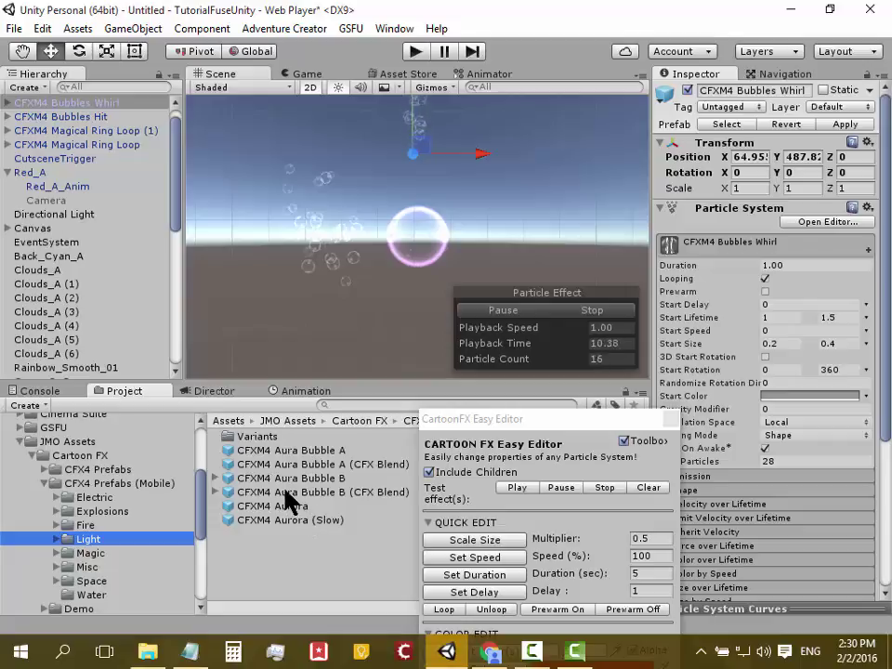
Step: Place the CFXM4 Aura Bubble B effect from the Light folder into the scene
{"action": "left_click_drag", "start_coordinate": [293, 503], "coordinate": [522, 228]}
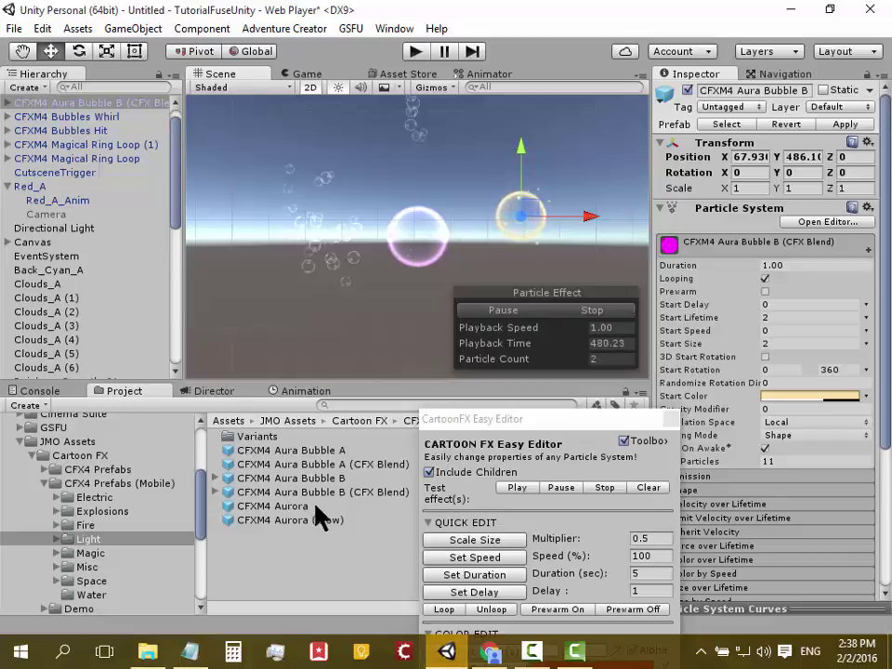
{"action": "left_click", "coordinate": [10, 102]}
{"action": "left_click", "coordinate": [8, 103]}
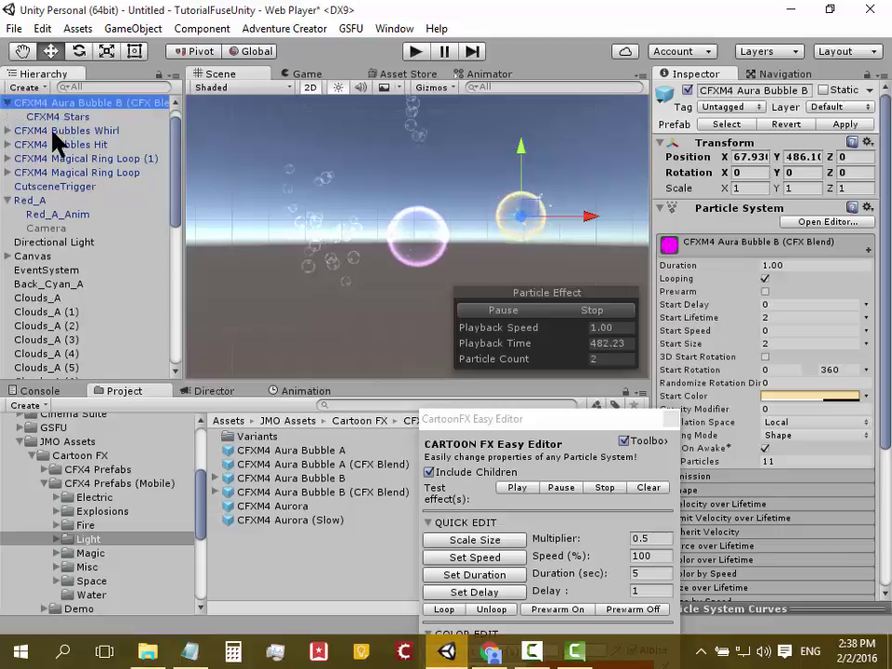
{"action": "left_click", "coordinate": [56, 117]}
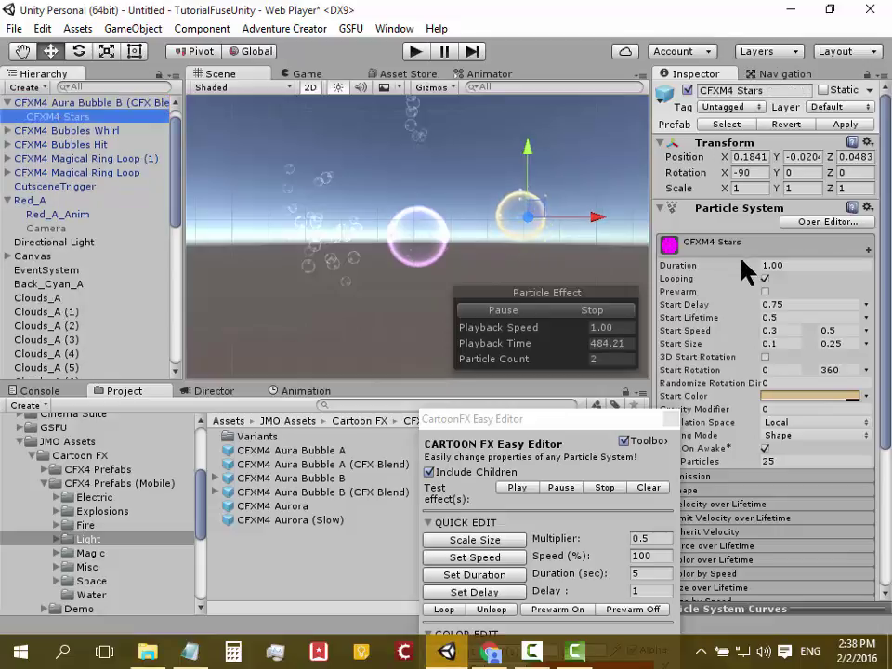
{"action": "left_click", "coordinate": [8, 130]}
{"action": "left_click", "coordinate": [51, 144]}
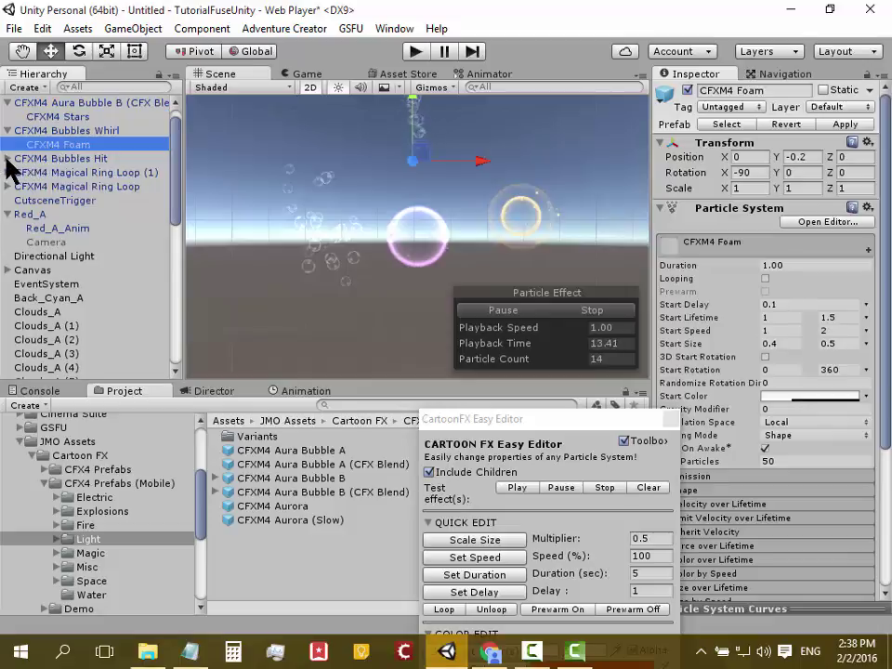
{"action": "left_click", "coordinate": [9, 158]}
{"action": "left_click", "coordinate": [42, 172]}
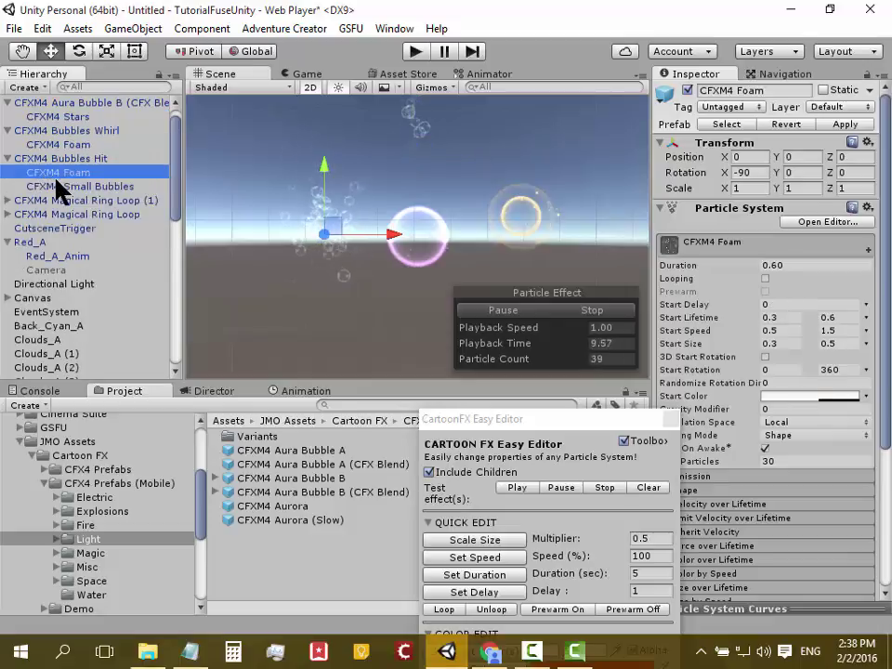
{"action": "left_click", "coordinate": [56, 186]}
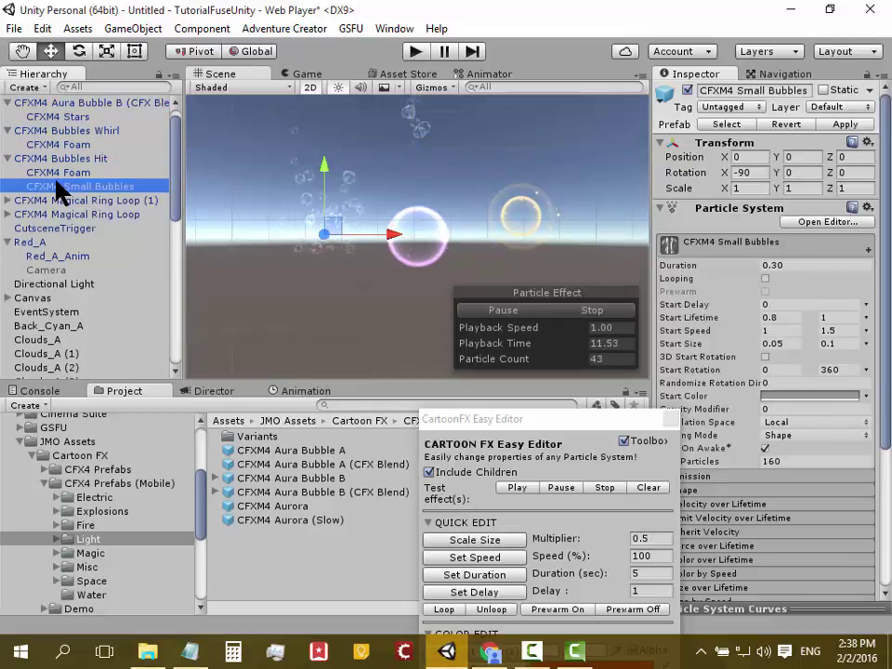
{"action": "left_click", "coordinate": [8, 200]}
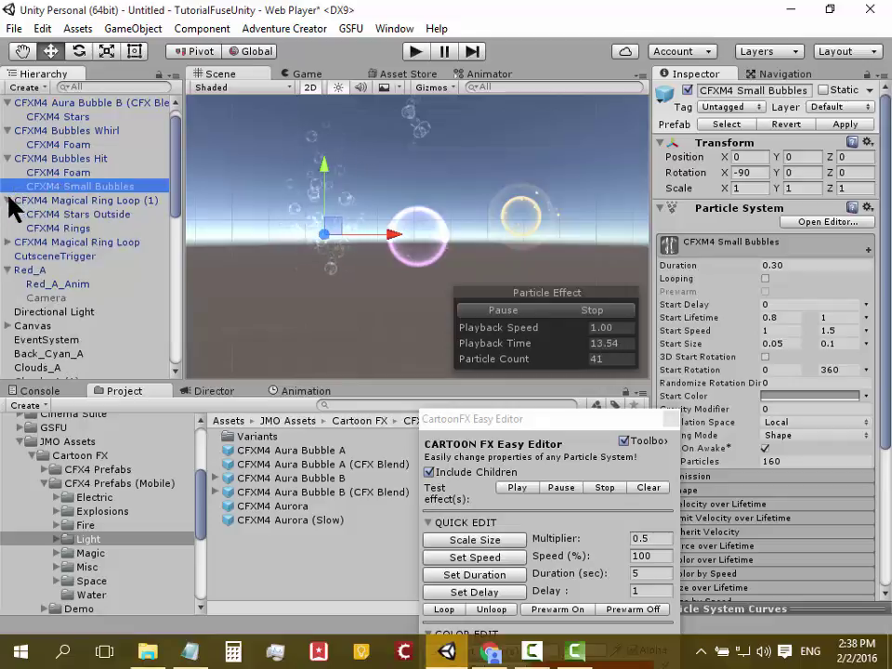
{"action": "left_click", "coordinate": [57, 214]}
{"action": "left_click", "coordinate": [56, 227]}
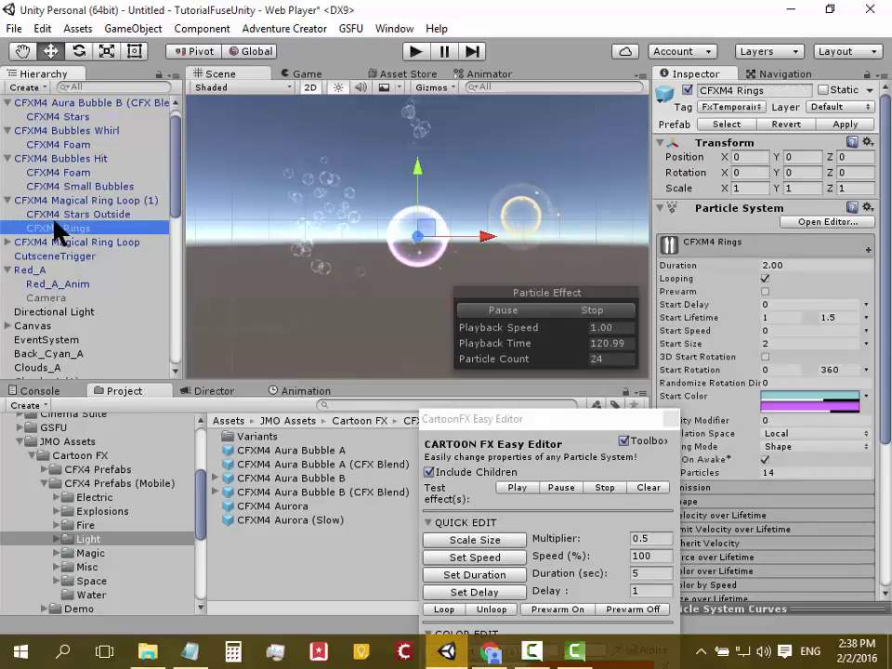
{"action": "left_click", "coordinate": [8, 242]}
{"action": "left_click", "coordinate": [79, 257]}
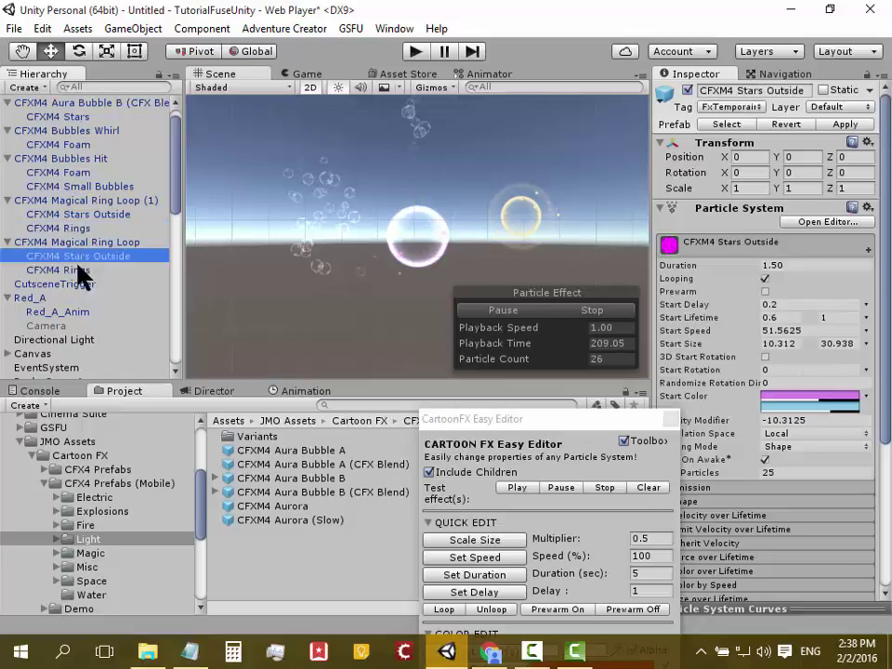
{"action": "left_click", "coordinate": [71, 269]}
{"action": "left_click", "coordinate": [69, 256]}
{"action": "left_click", "coordinate": [7, 242]}
{"action": "left_click", "coordinate": [7, 200]}
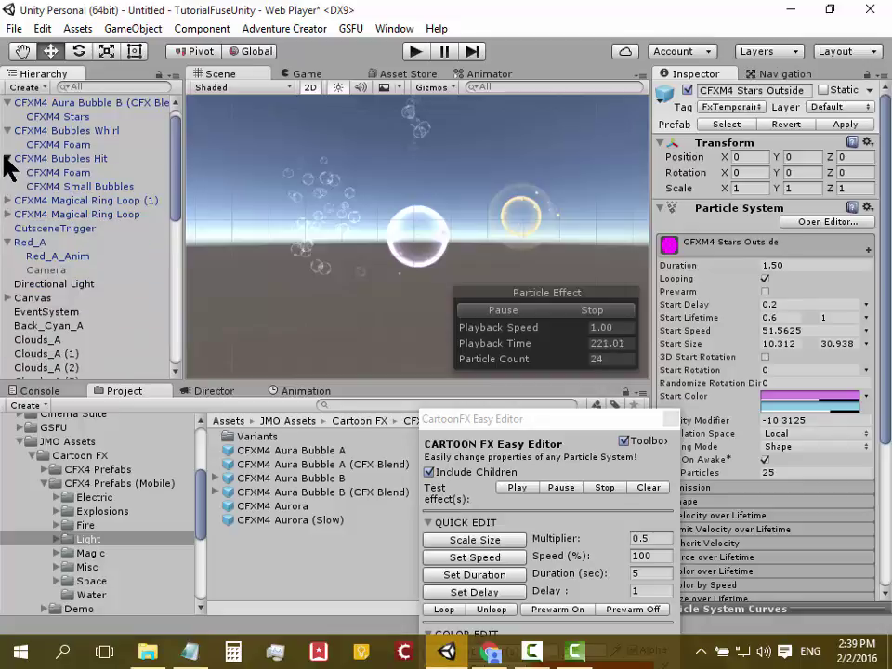
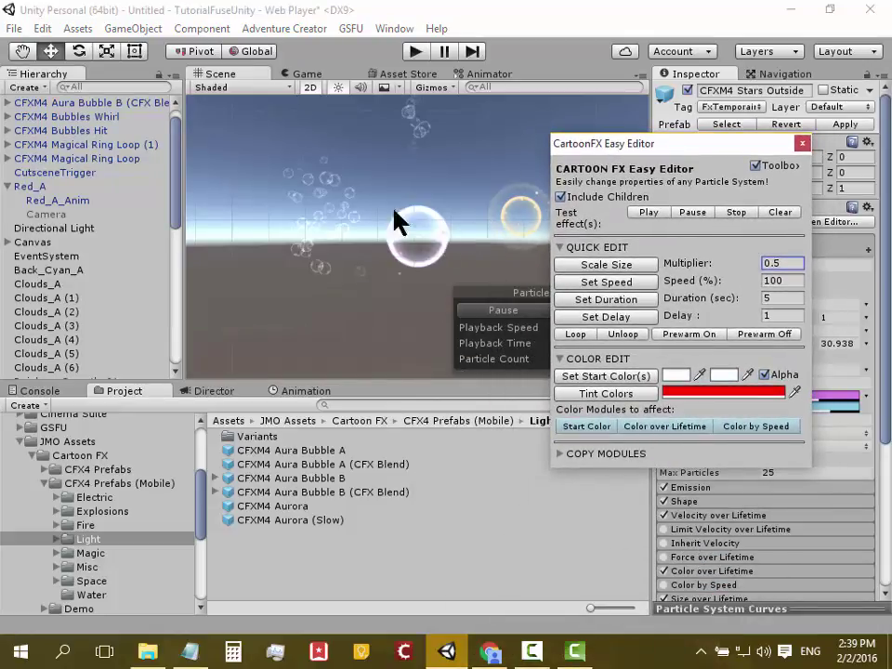
Step: Select CFXM4 Aura Bubble B (CFX Blend) in the Hierarchy and close the CartoonFX Easy Editor
{"action": "left_click", "coordinate": [116, 102]}
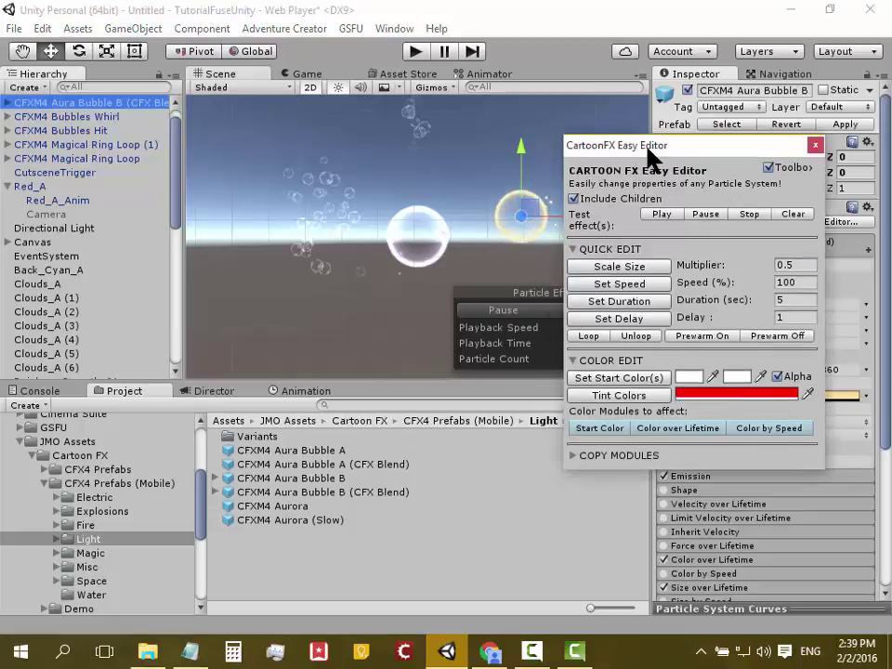
{"action": "left_click_drag", "start_coordinate": [647, 150], "coordinate": [687, 137]}
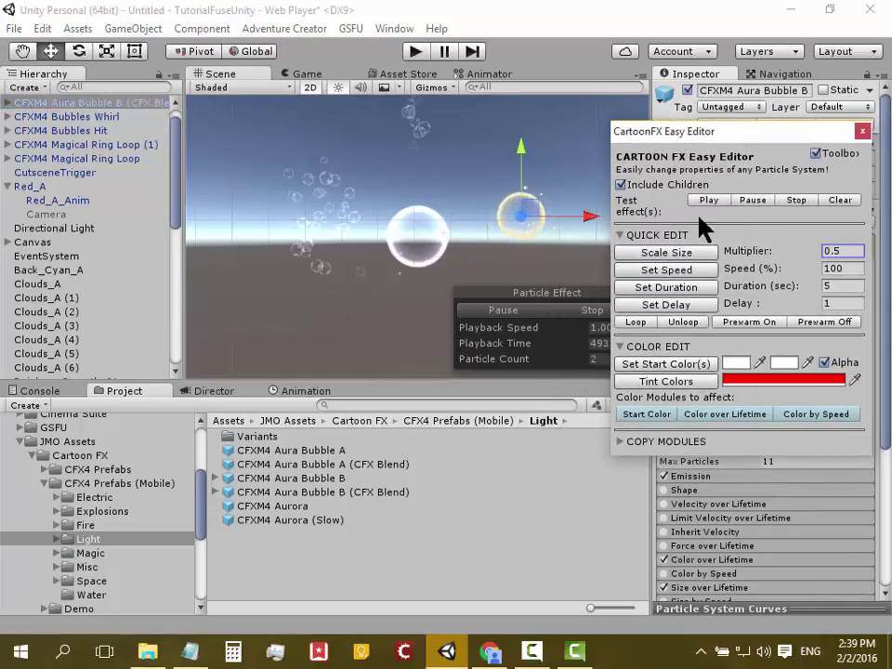
{"action": "left_click_drag", "start_coordinate": [662, 132], "coordinate": [633, 97]}
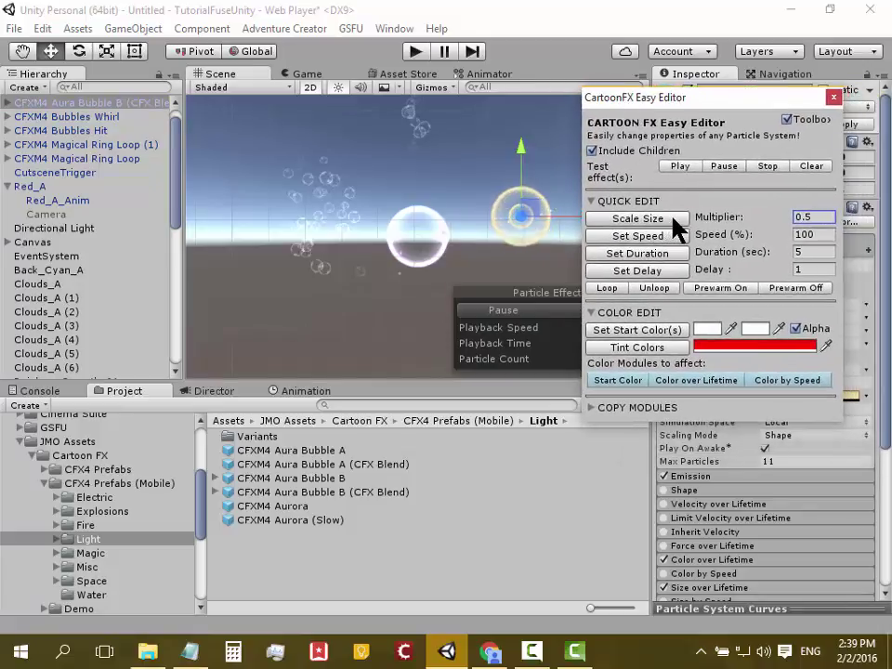
{"action": "left_click_drag", "start_coordinate": [633, 98], "coordinate": [479, 147]}
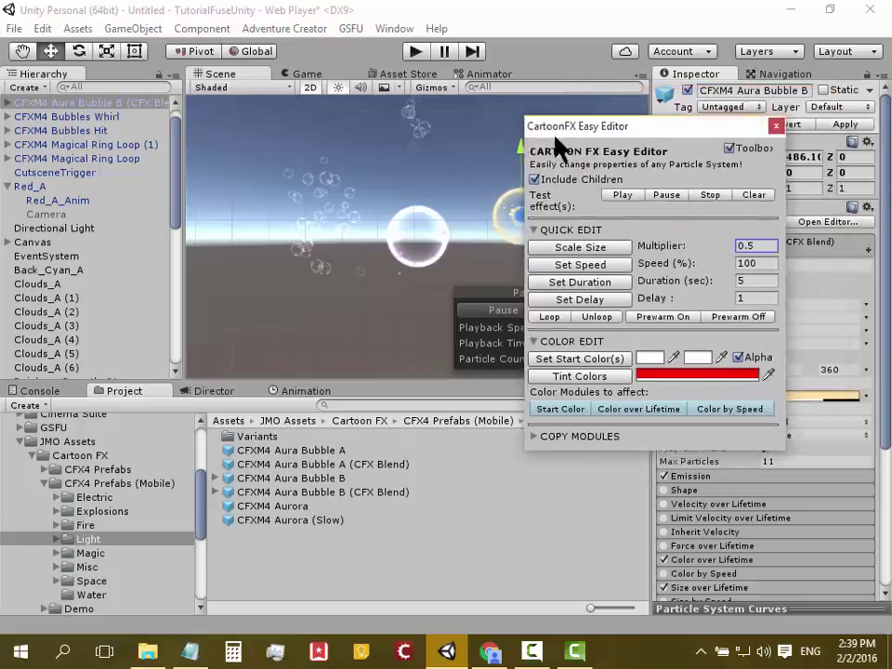
{"action": "left_click", "coordinate": [683, 149]}
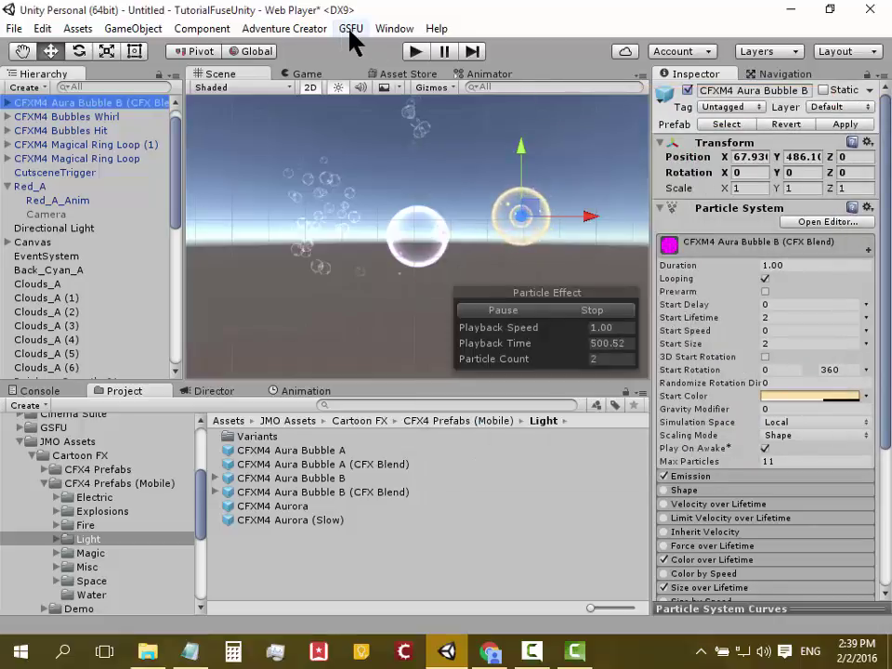
Step: Reopen the CartoonFX Easy Editor from the Window menu and reselect Aura Bubble B
{"action": "left_click", "coordinate": [390, 28]}
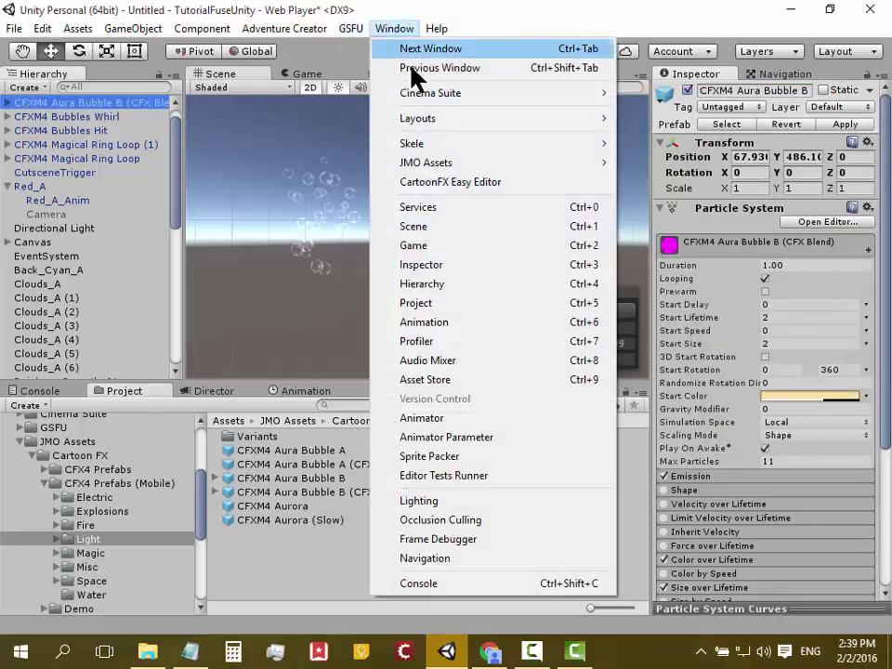
{"action": "left_click", "coordinate": [462, 182]}
{"action": "left_click_drag", "start_coordinate": [372, 169], "coordinate": [160, 195]}
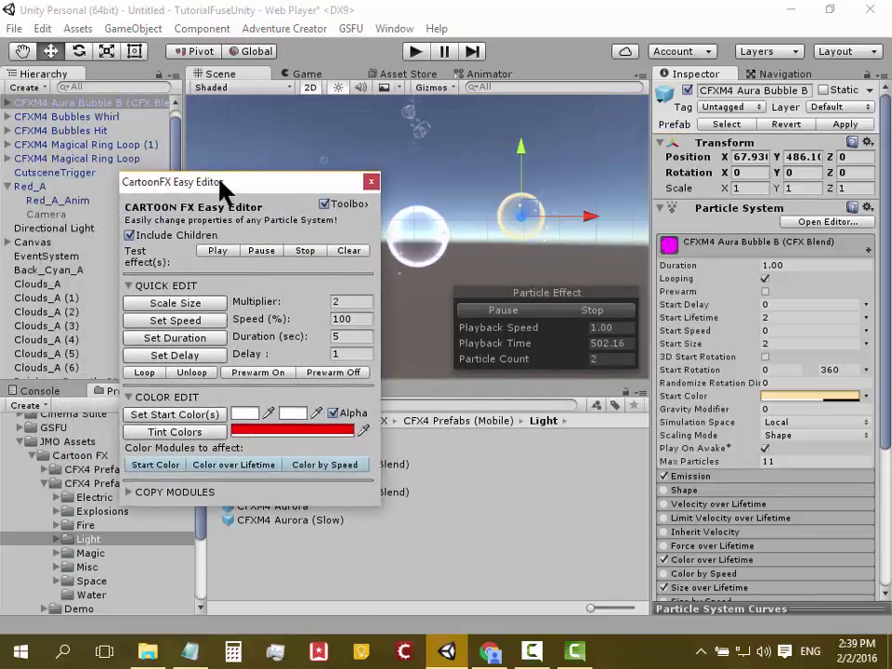
{"action": "left_click", "coordinate": [114, 104]}
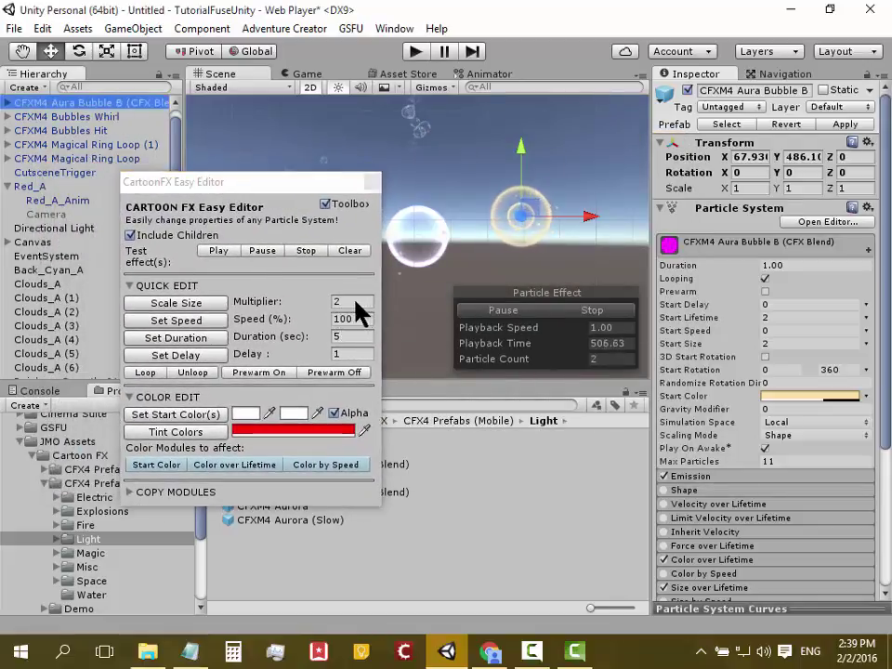
Step: Scale the Aura Bubble B size by multiplier 2 repeatedly until Start Size reads 512
{"action": "left_click", "coordinate": [210, 305]}
{"action": "left_click", "coordinate": [210, 305]}
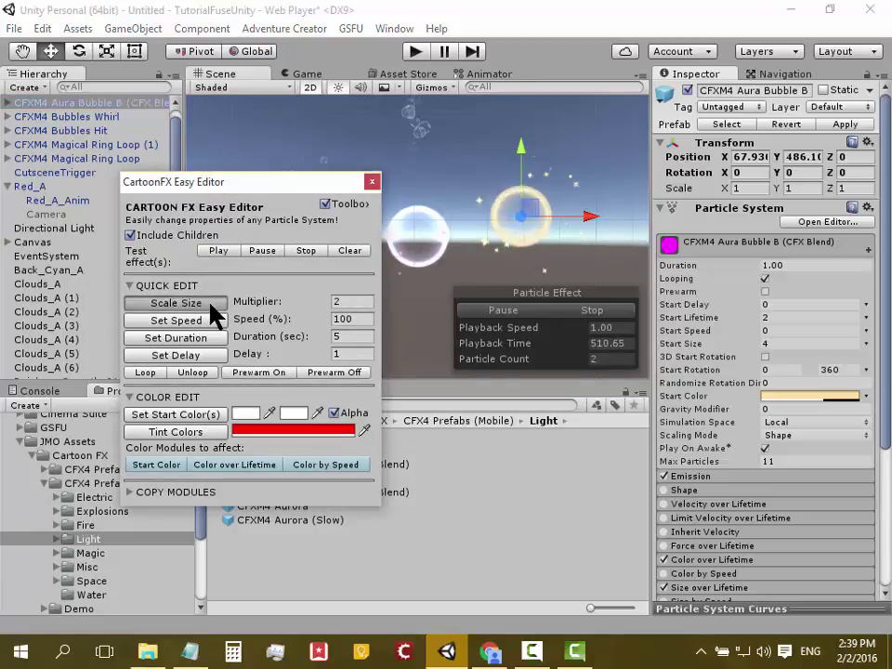
{"action": "left_click", "coordinate": [211, 305]}
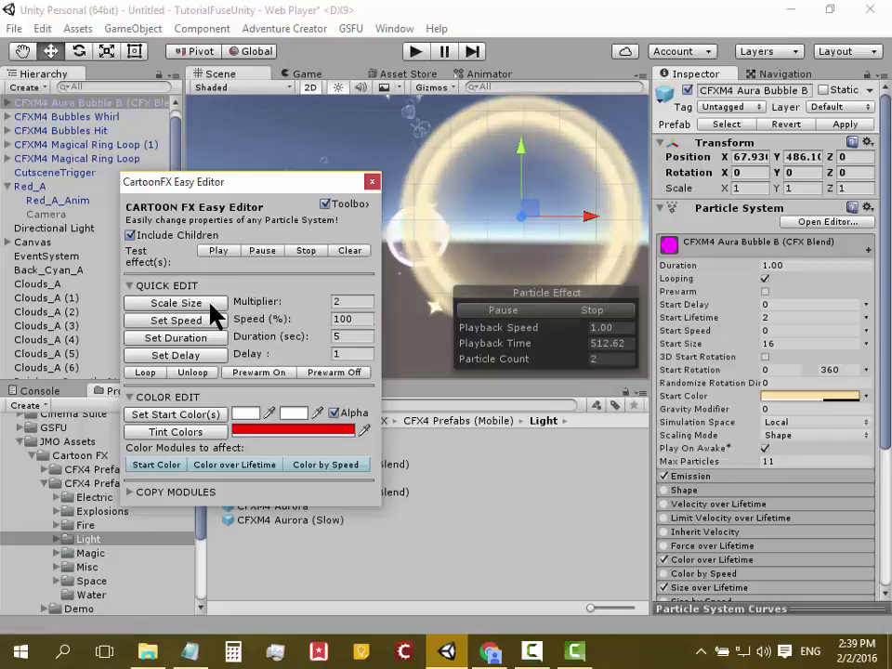
{"action": "left_click", "coordinate": [211, 305]}
{"action": "scroll", "coordinate": [427, 277], "scroll_direction": "down", "scroll_amount": 3}
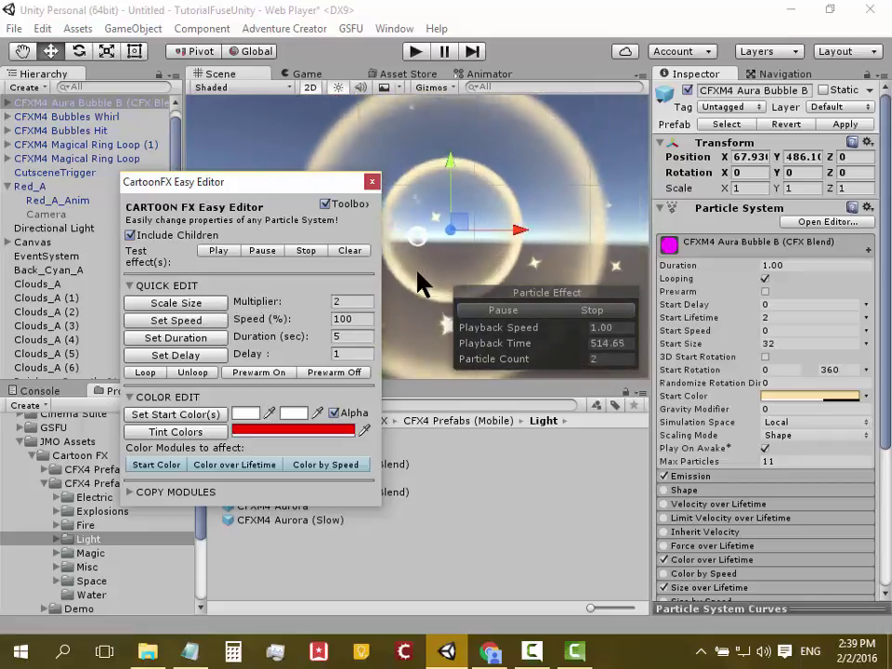
{"action": "scroll", "coordinate": [404, 279], "scroll_direction": "down", "scroll_amount": 3}
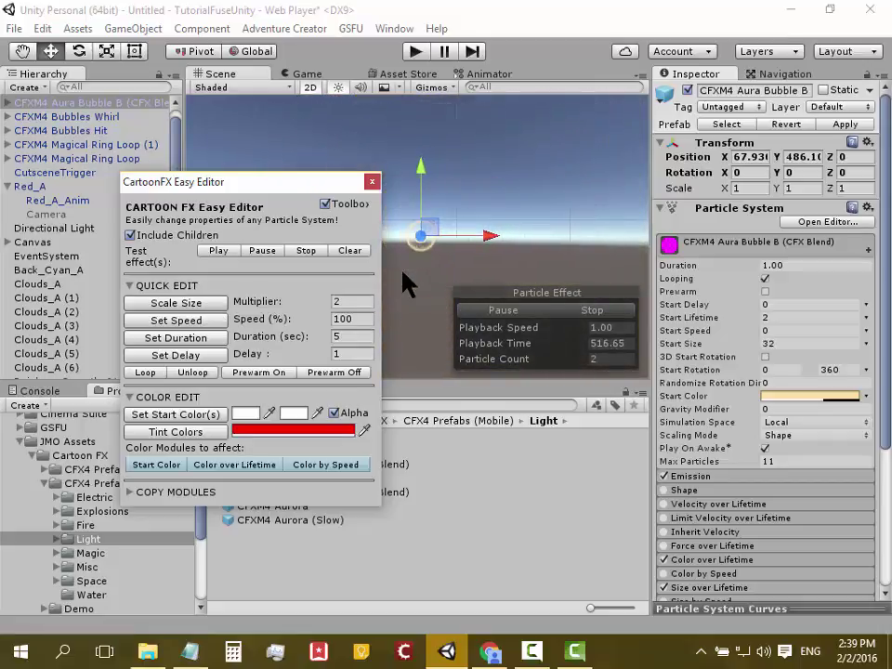
{"action": "scroll", "coordinate": [404, 279], "scroll_direction": "down", "scroll_amount": 3}
{"action": "left_click", "coordinate": [192, 304]}
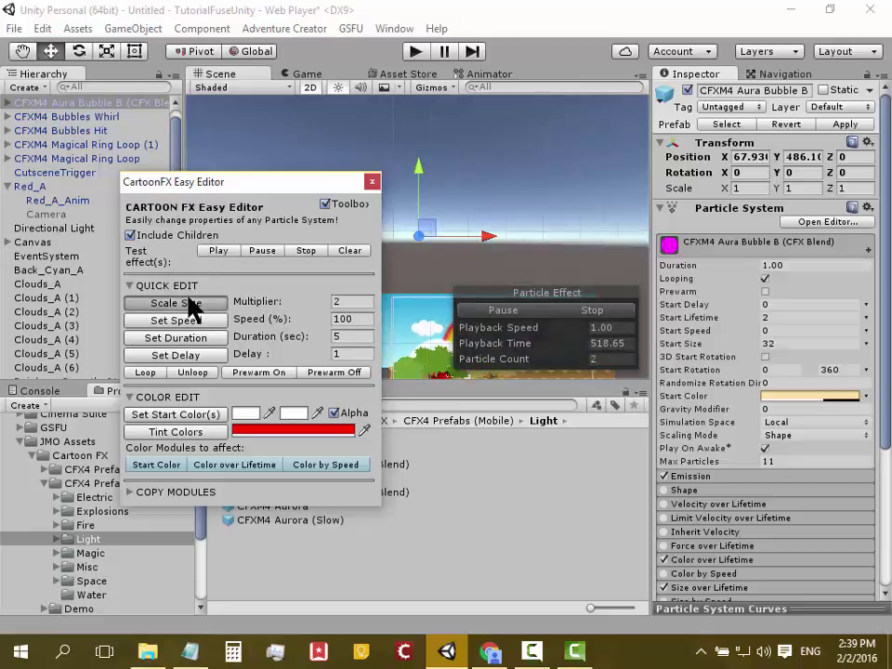
{"action": "left_click", "coordinate": [189, 304]}
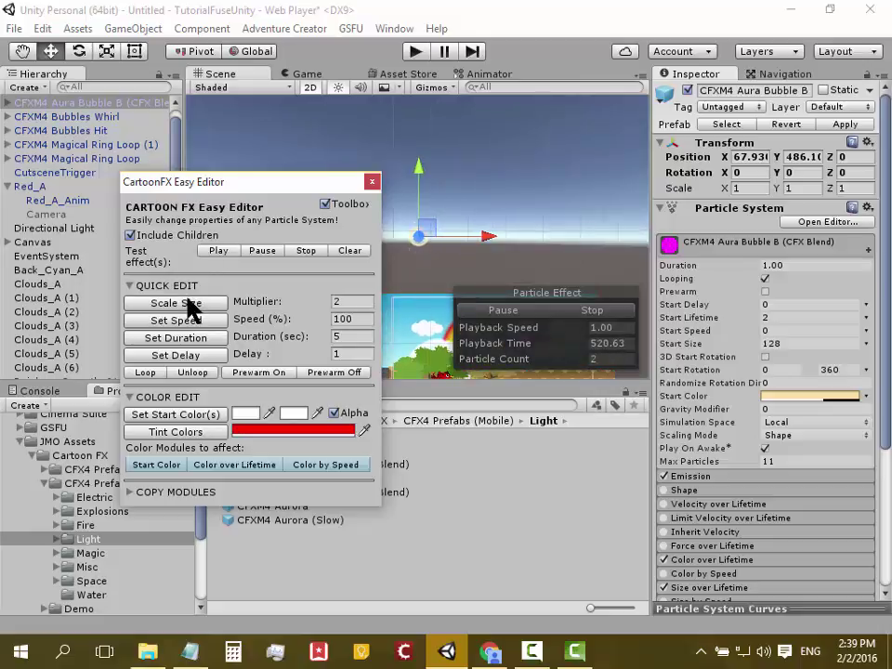
{"action": "left_click", "coordinate": [189, 304]}
{"action": "left_click", "coordinate": [189, 304]}
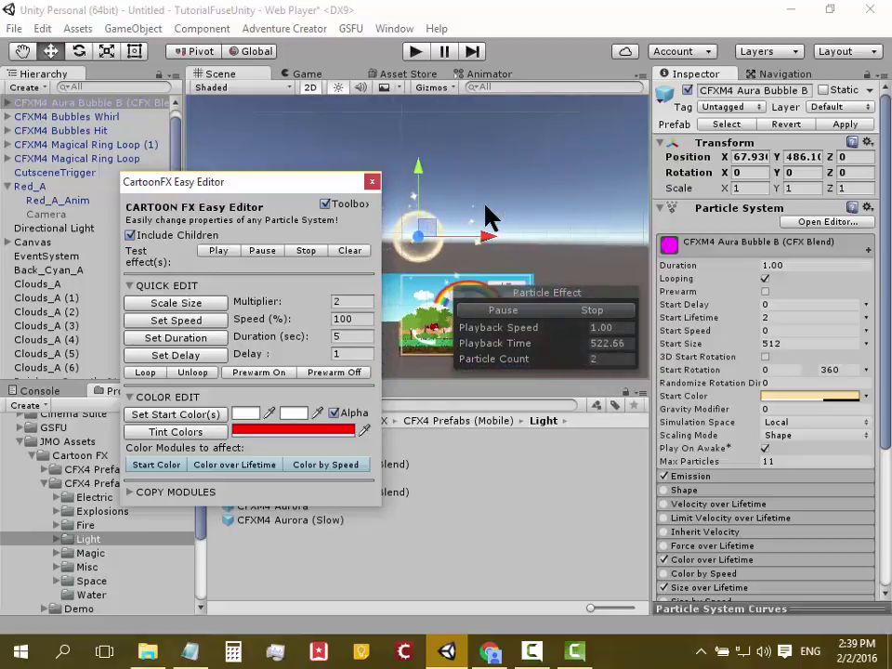
{"action": "left_click_drag", "start_coordinate": [287, 185], "coordinate": [251, 164]}
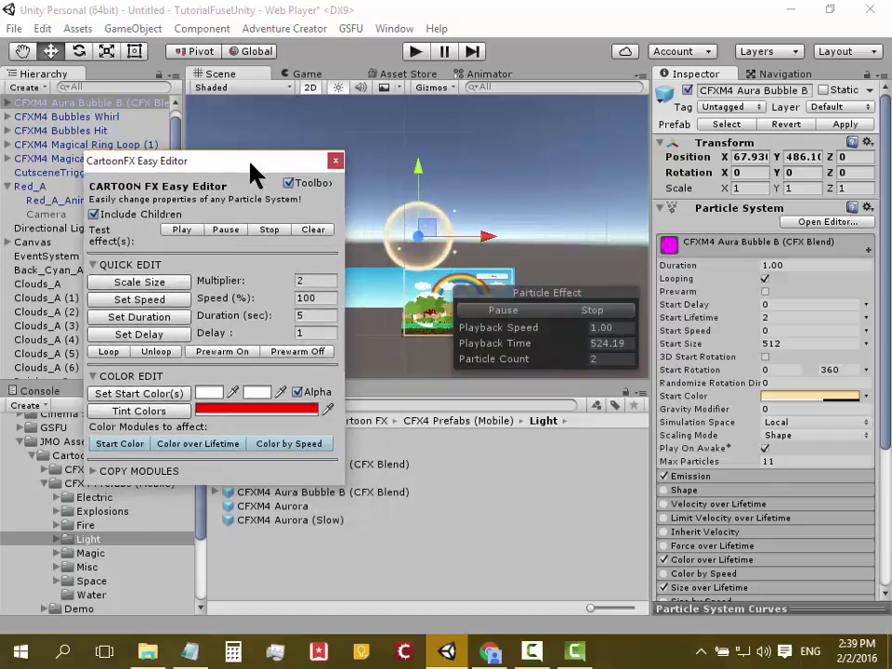
Step: Set the Multiplier to 0.5 and scale the size twice, bringing Start Size to 128
{"action": "left_click", "coordinate": [318, 282]}
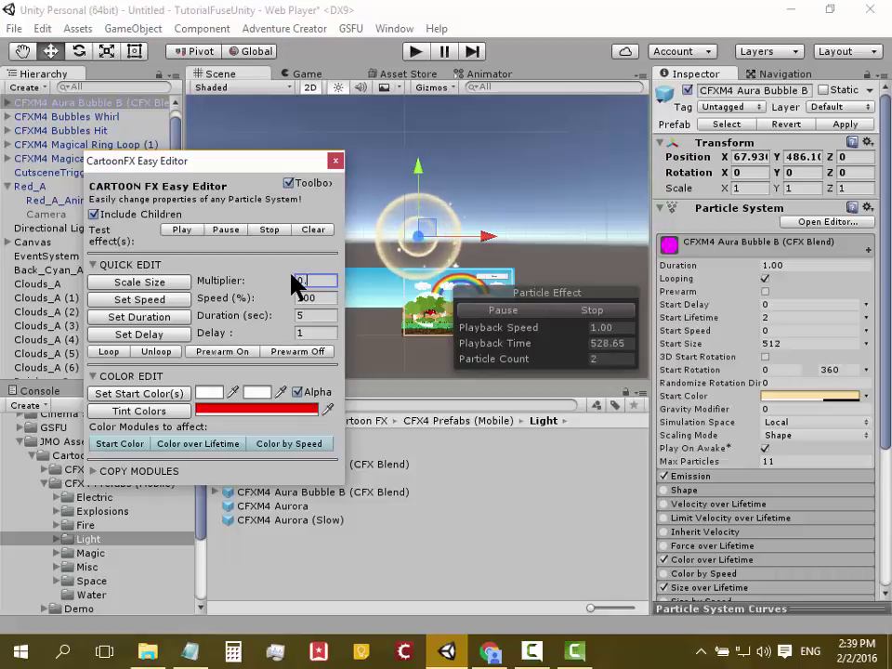
{"action": "type", "text": "0.5"}
{"action": "left_click", "coordinate": [147, 285]}
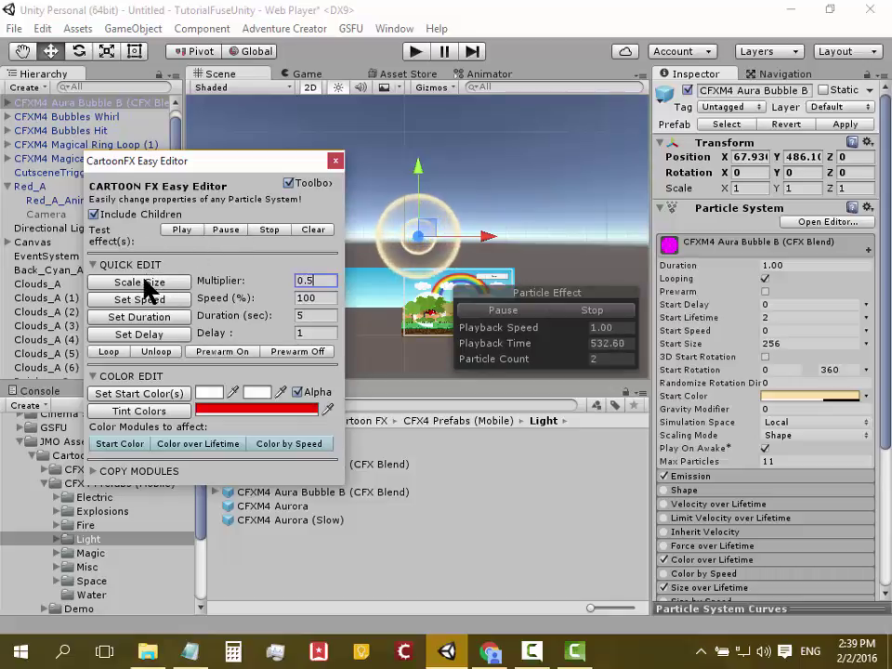
{"action": "left_click", "coordinate": [147, 286]}
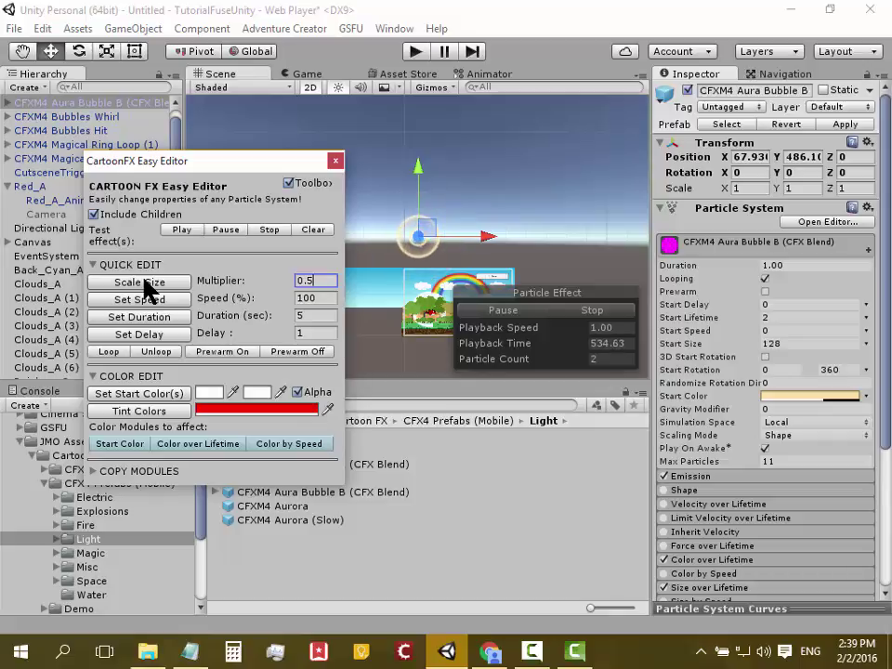
Step: Move the aura effect down along Y onto the 2D rainbow scene
{"action": "mouse_move", "coordinate": [421, 175]}
{"action": "left_mouse_down"}
{"action": "mouse_move", "coordinate": [423, 249]}
{"action": "mouse_move", "coordinate": [424, 216]}
{"action": "left_mouse_up"}
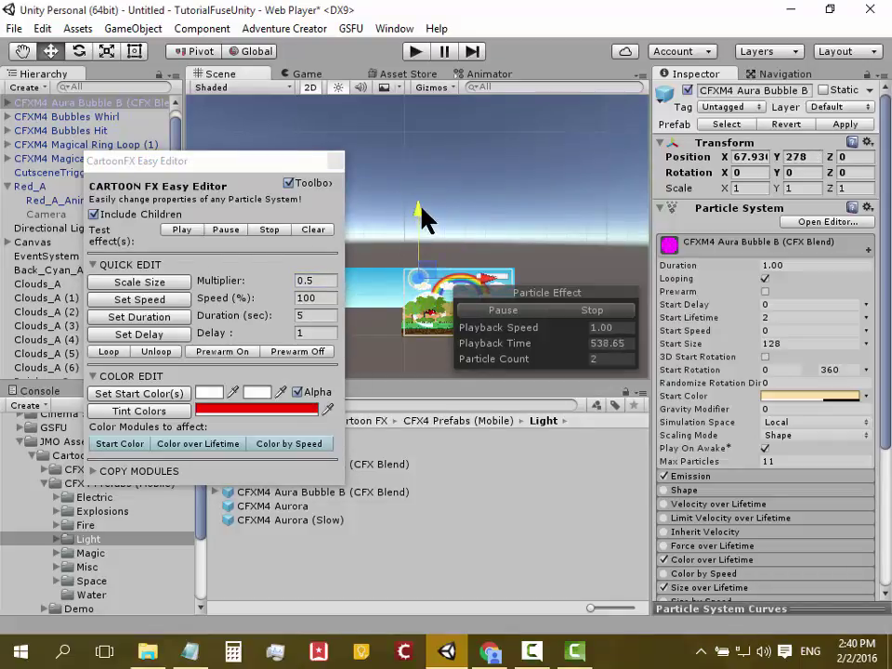
{"action": "middle_click_drag", "start_coordinate": [499, 188], "coordinate": [455, 135]}
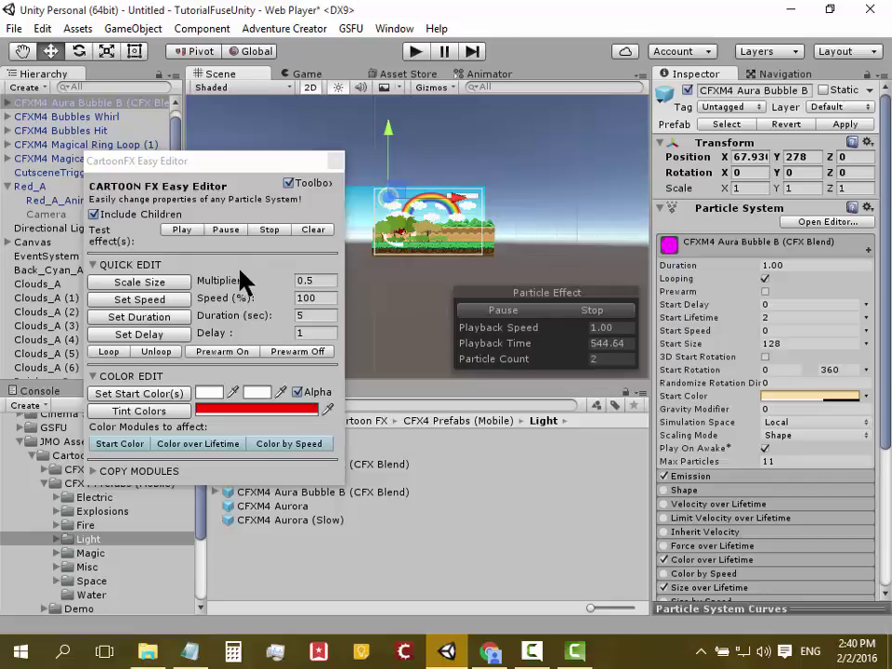
{"action": "scroll", "coordinate": [427, 239], "scroll_direction": "up", "scroll_amount": 3}
{"action": "scroll", "coordinate": [434, 233], "scroll_direction": "up", "scroll_amount": 2}
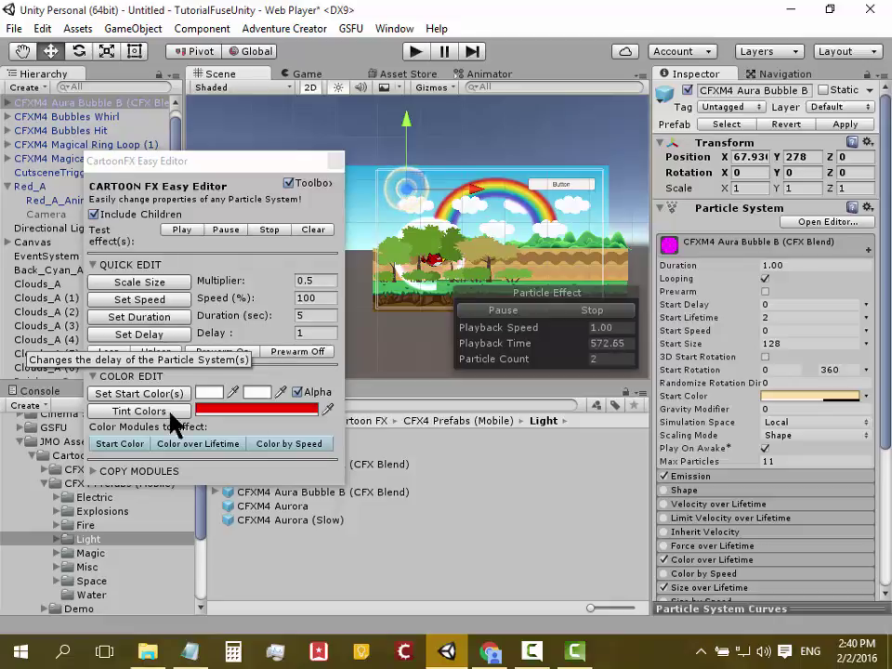
{"action": "left_click", "coordinate": [145, 355]}
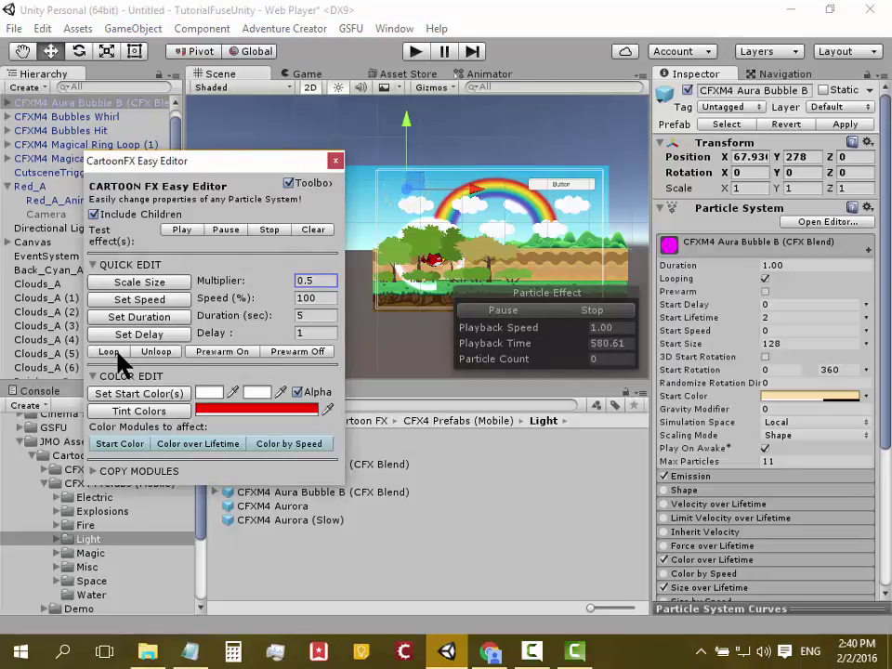
{"action": "left_click", "coordinate": [503, 327]}
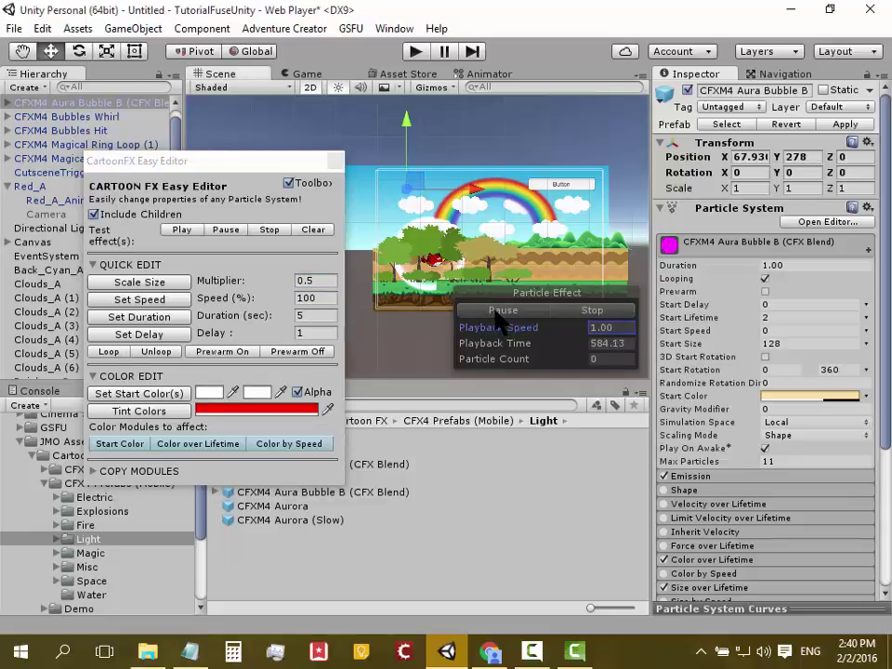
{"action": "scroll", "coordinate": [418, 240], "scroll_direction": "up", "scroll_amount": 3}
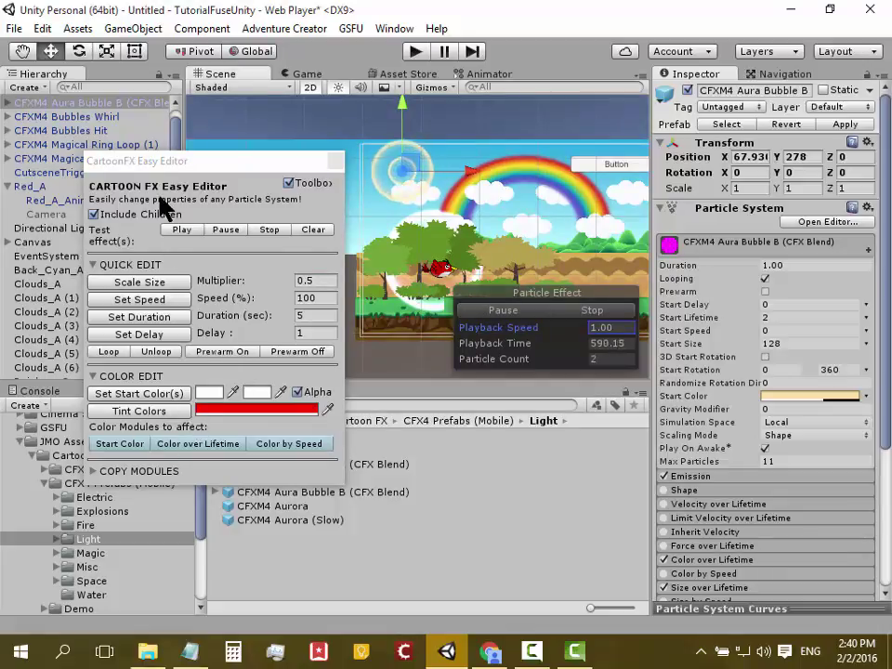
{"action": "left_click_drag", "start_coordinate": [185, 166], "coordinate": [178, 127]}
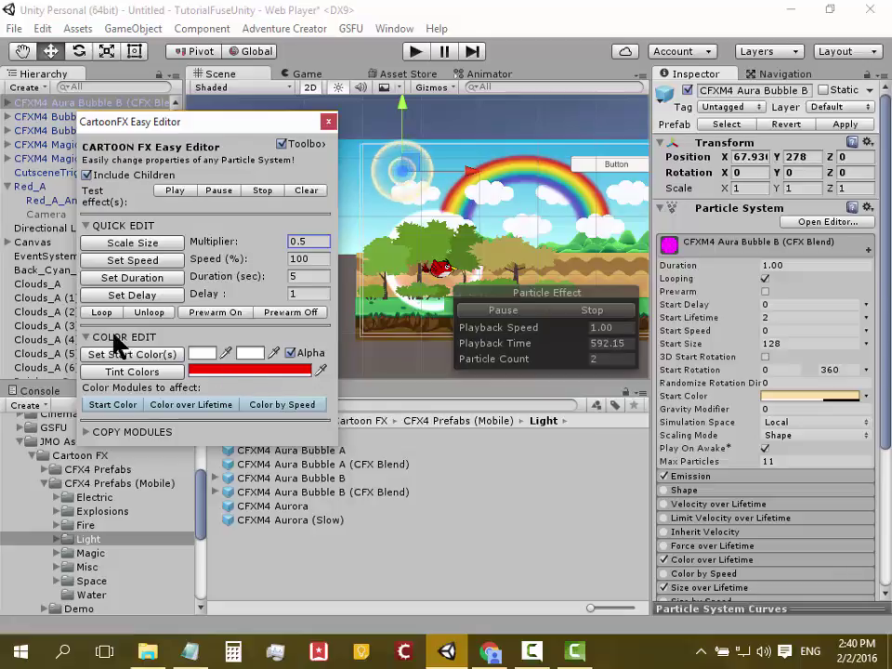
Step: Tint the Aura Bubble B colours with a picked green, then close the Easy Editor
{"action": "left_click", "coordinate": [228, 367]}
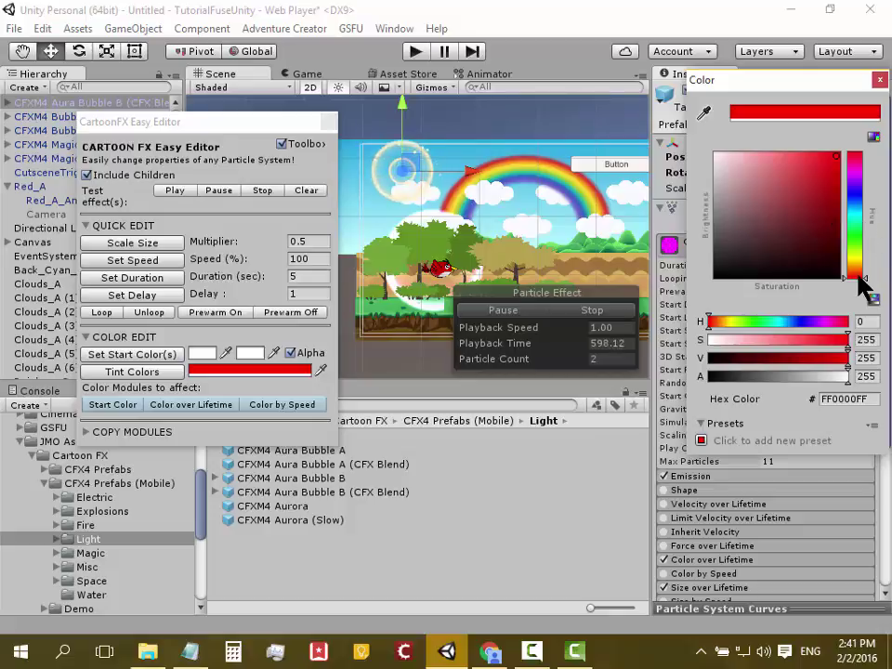
{"action": "left_click", "coordinate": [856, 231]}
{"action": "mouse_move", "coordinate": [797, 199]}
{"action": "left_mouse_down"}
{"action": "mouse_move", "coordinate": [793, 179]}
{"action": "mouse_move", "coordinate": [813, 176]}
{"action": "mouse_move", "coordinate": [805, 176]}
{"action": "left_mouse_up"}
{"action": "left_click", "coordinate": [164, 377]}
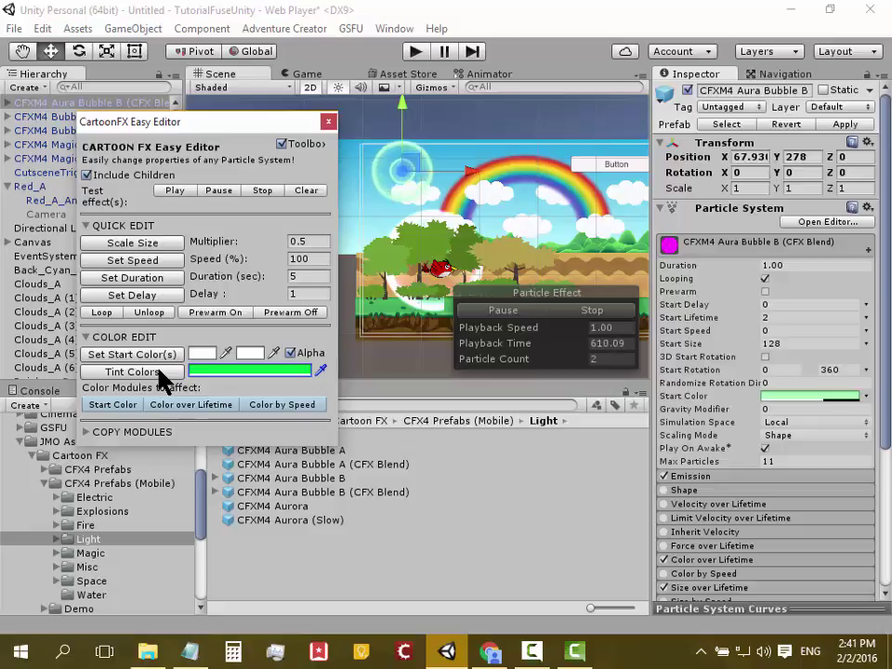
{"action": "left_click", "coordinate": [328, 122]}
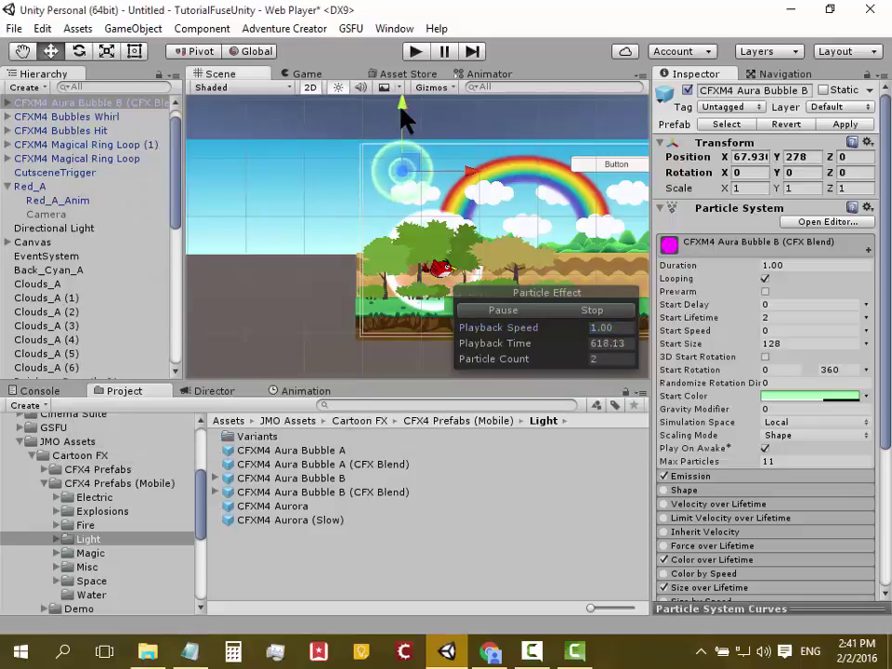
{"action": "mouse_move", "coordinate": [402, 107]}
{"action": "left_mouse_down"}
{"action": "mouse_move", "coordinate": [398, 160]}
{"action": "mouse_move", "coordinate": [595, 200]}
{"action": "mouse_move", "coordinate": [530, 136]}
{"action": "mouse_move", "coordinate": [509, 175]}
{"action": "mouse_move", "coordinate": [497, 173]}
{"action": "mouse_move", "coordinate": [501, 84]}
{"action": "mouse_move", "coordinate": [496, 164]}
{"action": "left_mouse_up"}
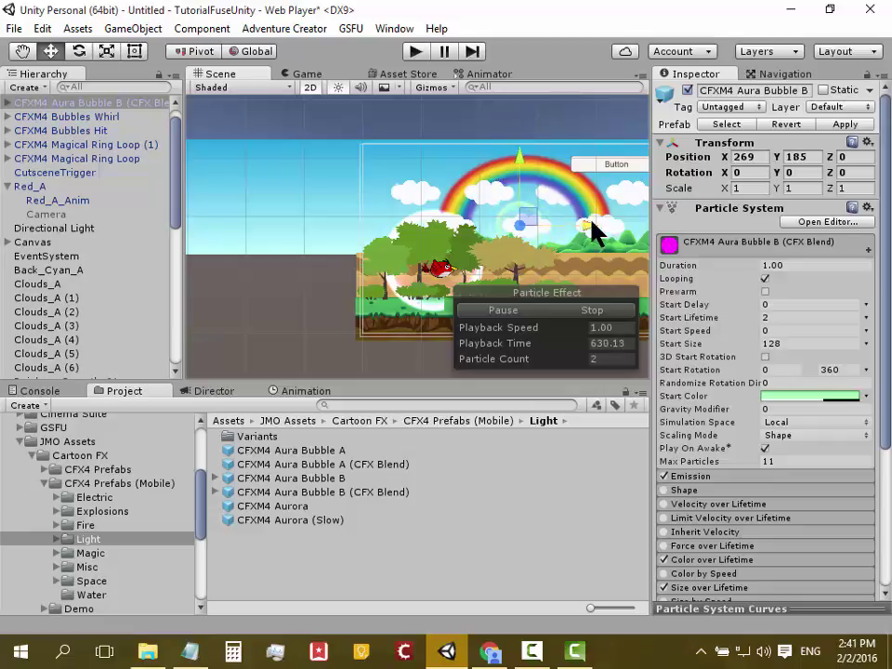
{"action": "left_click_drag", "start_coordinate": [494, 228], "coordinate": [478, 109]}
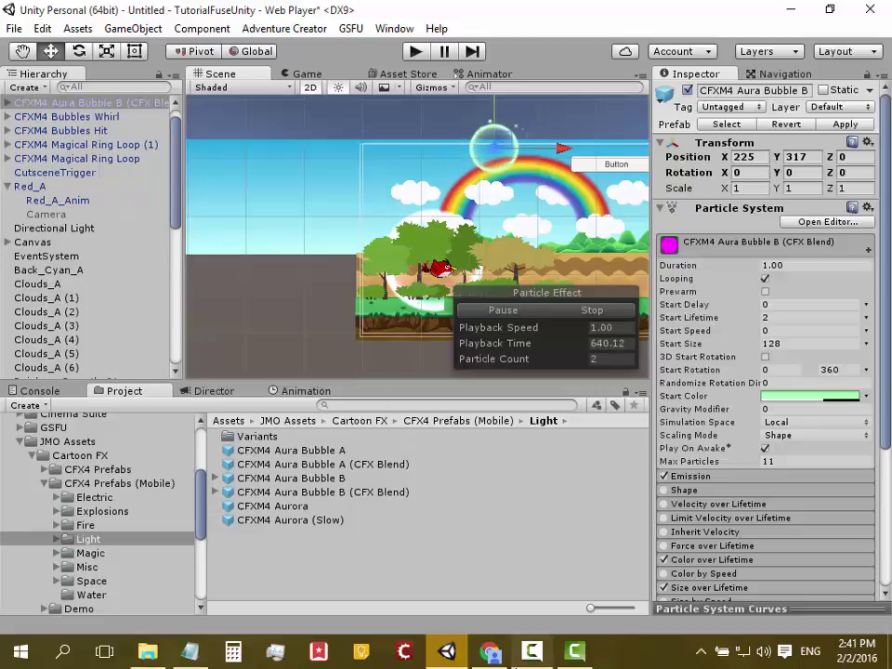
{"action": "left_click", "coordinate": [521, 665]}
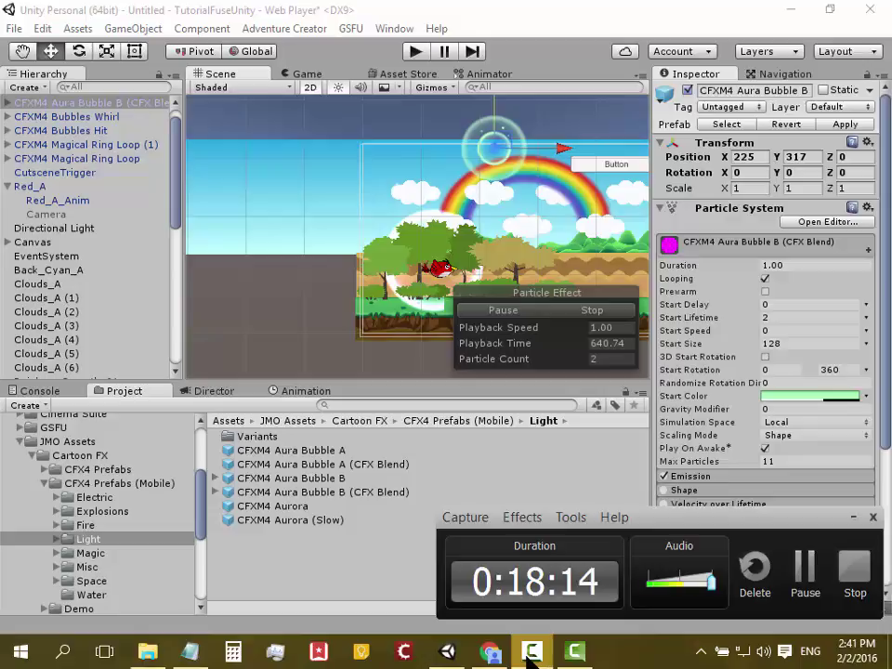
{"action": "left_click", "coordinate": [530, 653]}
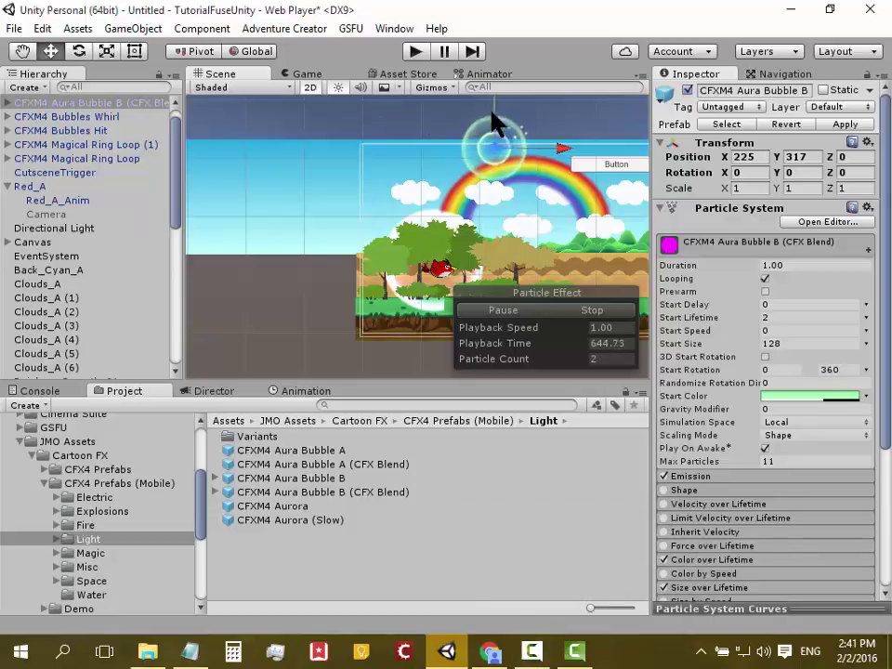
{"action": "left_click", "coordinate": [28, 102]}
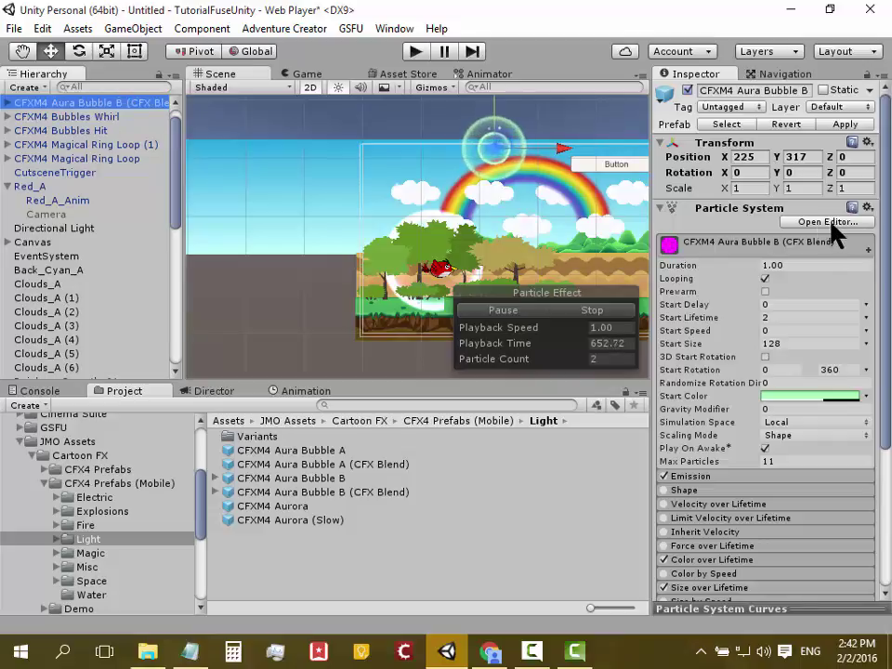
Step: In the particle editor, set Order in Layer to 4 for both Aura Bubble B systems' Renderers
{"action": "scroll", "coordinate": [874, 263], "scroll_direction": "down", "scroll_amount": 5}
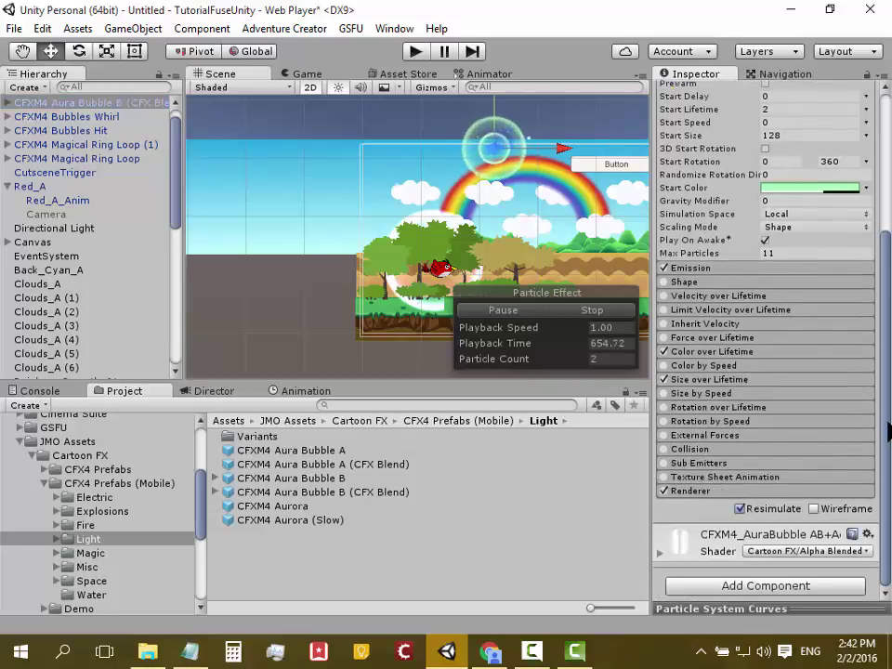
{"action": "scroll", "coordinate": [810, 235], "scroll_direction": "up", "scroll_amount": 5}
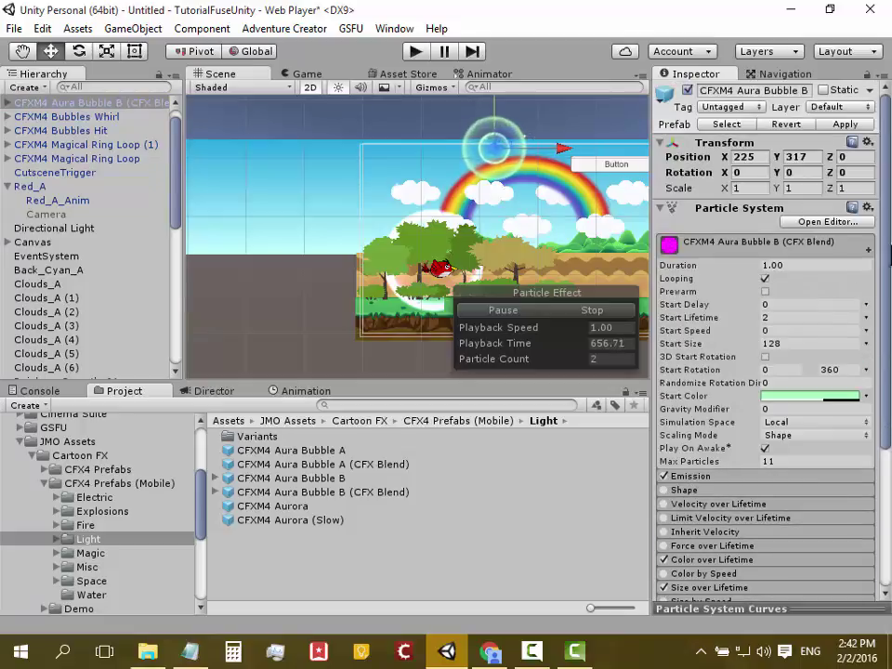
{"action": "left_click", "coordinate": [826, 226]}
{"action": "scroll", "coordinate": [351, 127], "scroll_direction": "down", "scroll_amount": 5}
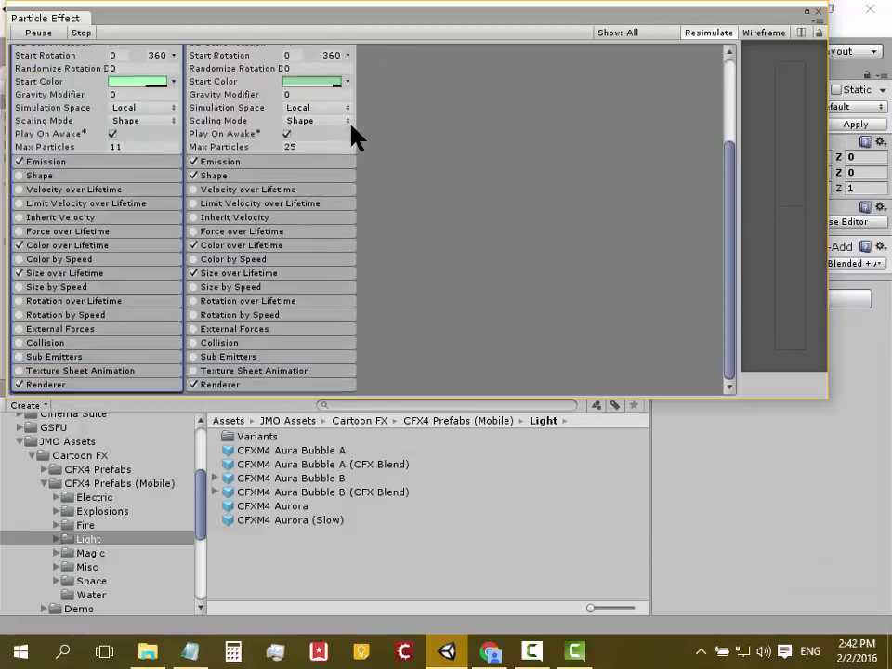
{"action": "scroll", "coordinate": [351, 127], "scroll_direction": "up", "scroll_amount": 5}
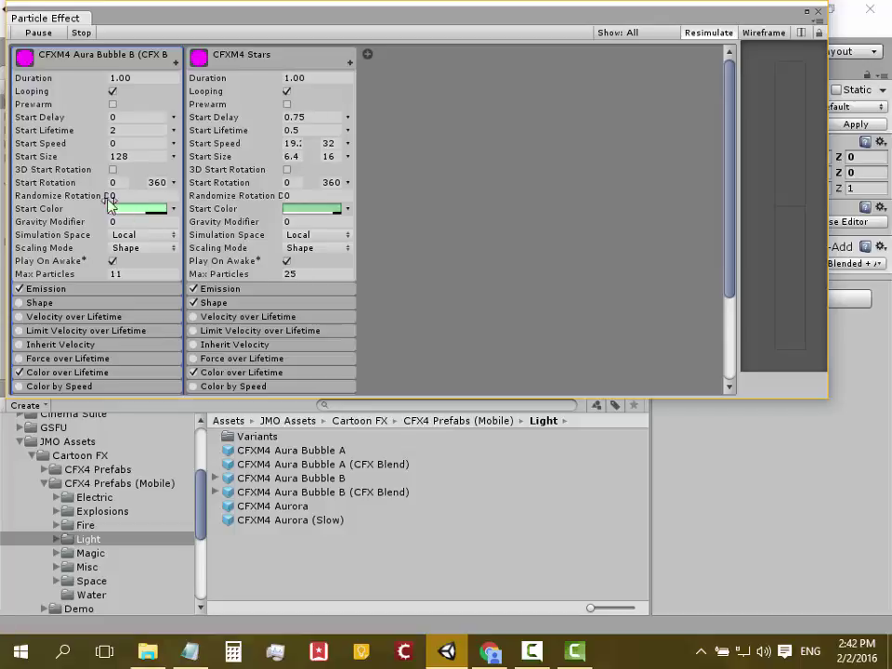
{"action": "scroll", "coordinate": [109, 204], "scroll_direction": "down", "scroll_amount": 3}
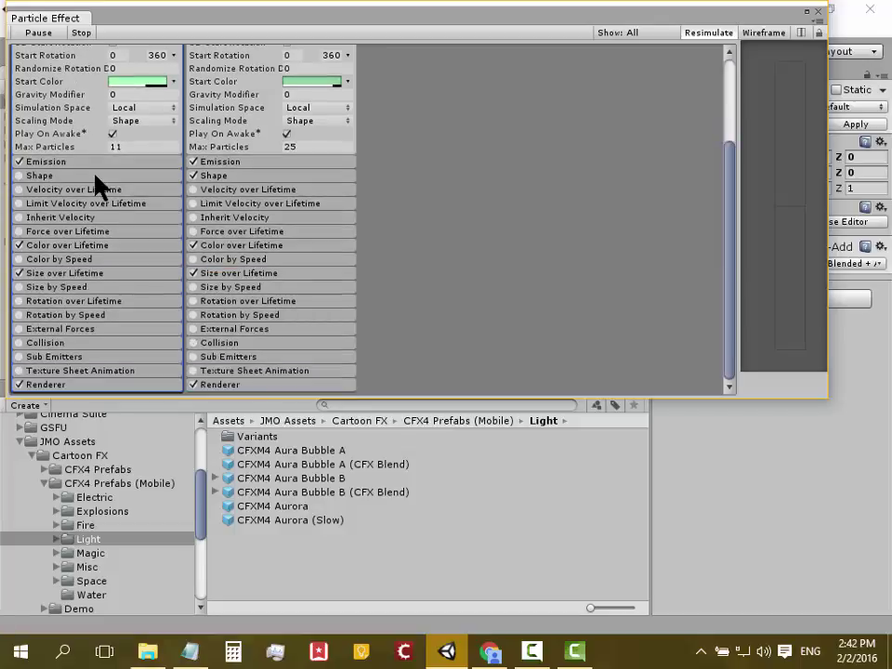
{"action": "left_click", "coordinate": [73, 384]}
{"action": "left_click", "coordinate": [86, 280]}
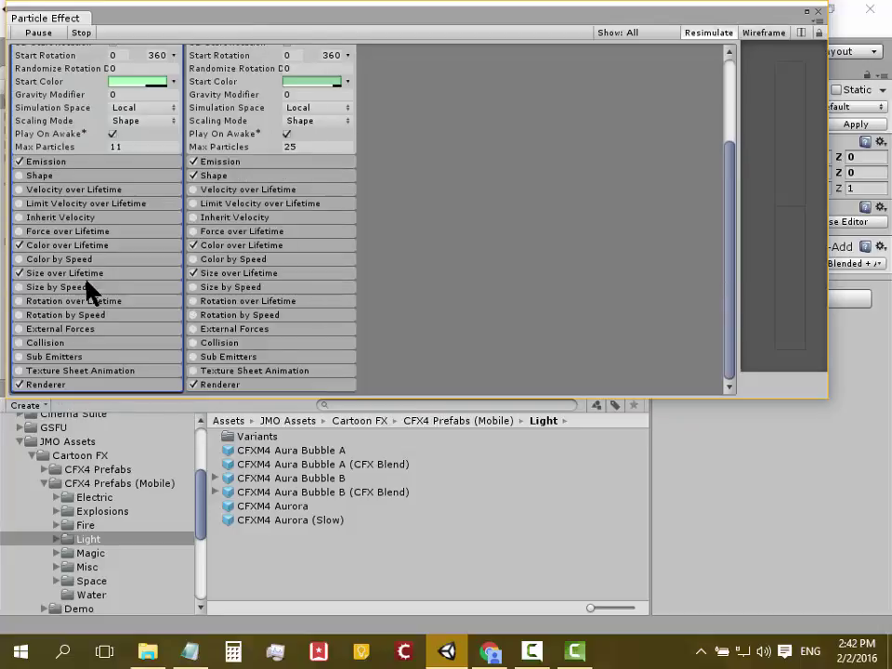
{"action": "left_click", "coordinate": [76, 384]}
{"action": "scroll", "coordinate": [133, 358], "scroll_direction": "down", "scroll_amount": 3}
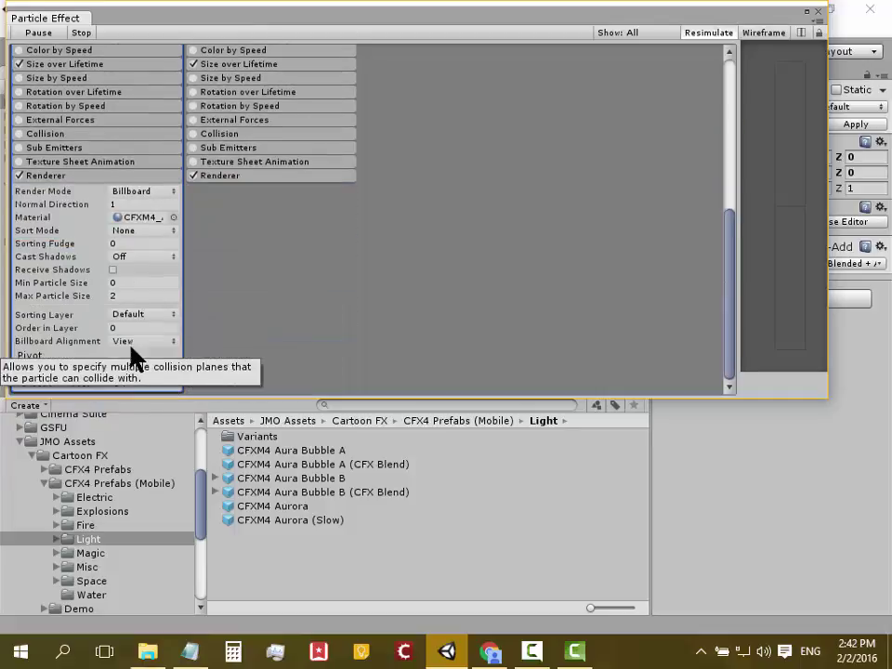
{"action": "left_click", "coordinate": [264, 176]}
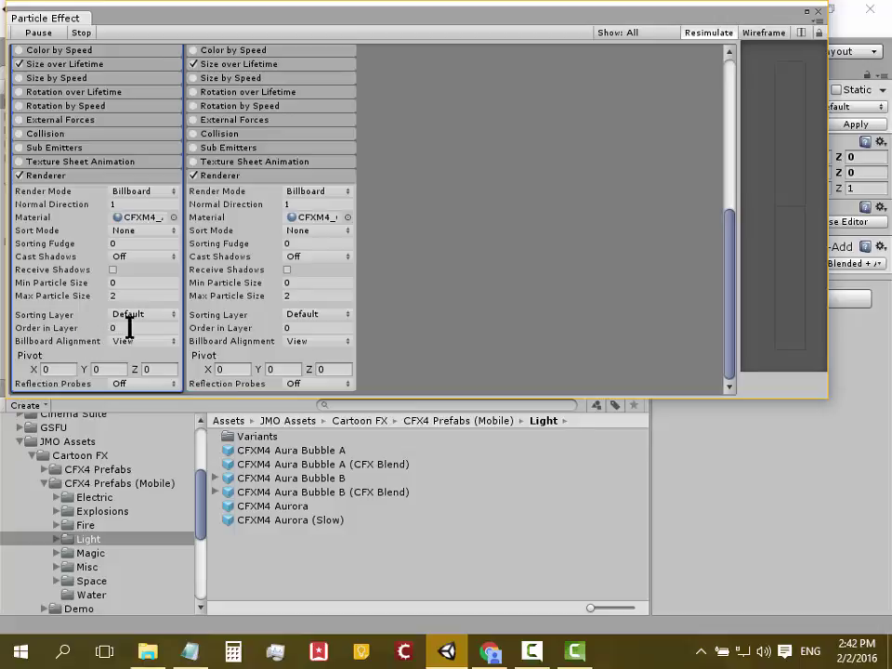
{"action": "double_click", "coordinate": [137, 328]}
{"action": "left_click", "coordinate": [578, 169]}
Step: Move the Aura Bubble B effect down beside the red bird, to X 189, Y 149
{"action": "left_click_drag", "start_coordinate": [648, 19], "coordinate": [531, 392]}
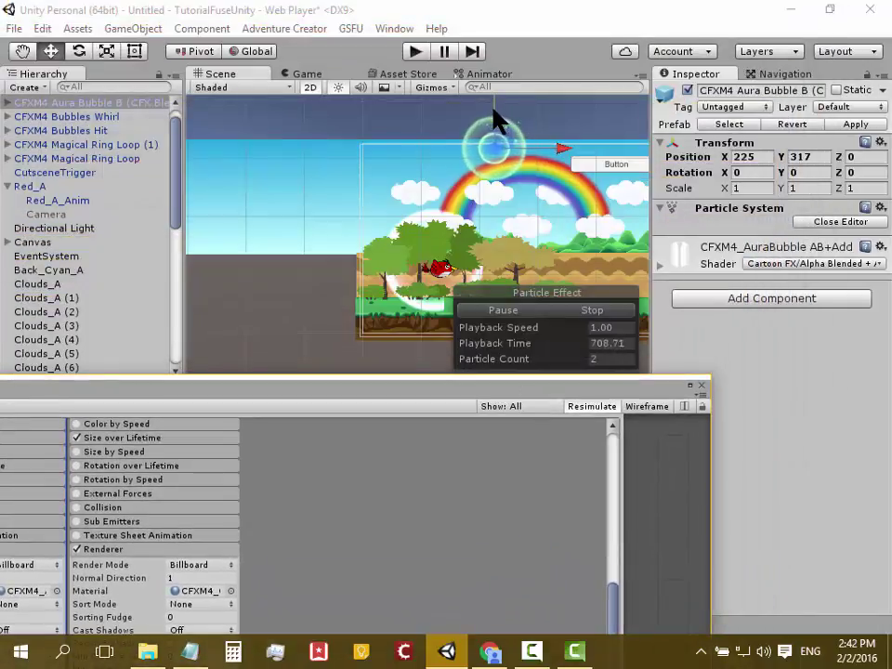
{"action": "mouse_move", "coordinate": [494, 126]}
{"action": "left_mouse_down"}
{"action": "mouse_move", "coordinate": [492, 228]}
{"action": "mouse_move", "coordinate": [489, 209]}
{"action": "left_mouse_up"}
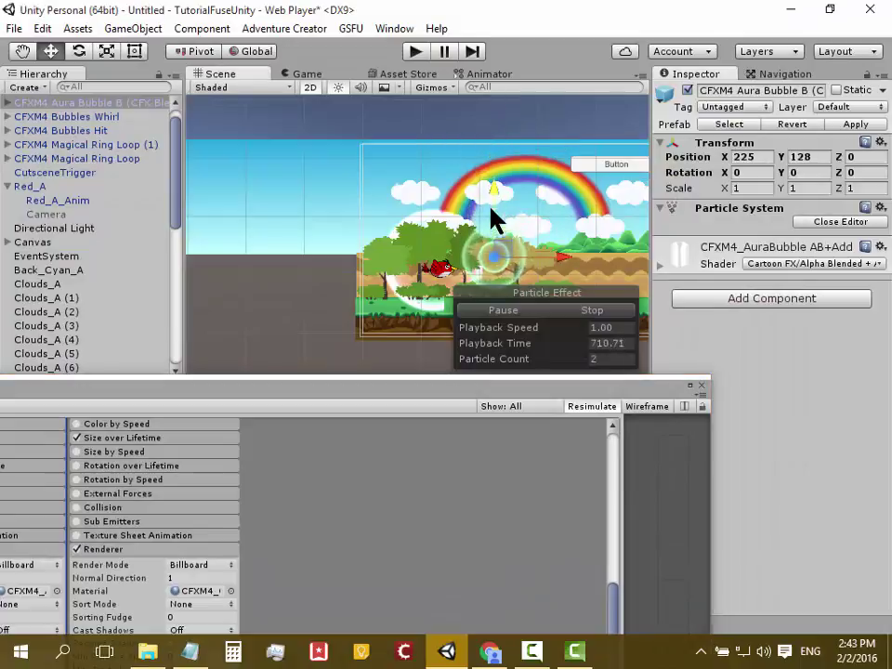
{"action": "mouse_move", "coordinate": [558, 256]}
{"action": "left_mouse_down"}
{"action": "mouse_move", "coordinate": [512, 268]}
{"action": "mouse_move", "coordinate": [466, 249]}
{"action": "mouse_move", "coordinate": [599, 253]}
{"action": "mouse_move", "coordinate": [493, 257]}
{"action": "mouse_move", "coordinate": [600, 253]}
{"action": "mouse_move", "coordinate": [493, 250]}
{"action": "mouse_move", "coordinate": [534, 259]}
{"action": "left_mouse_up"}
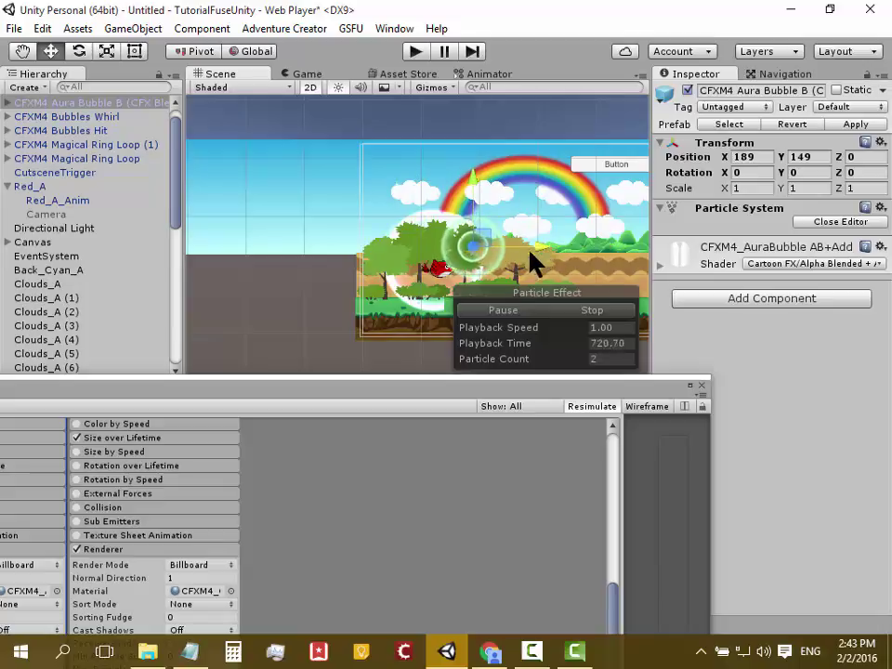
{"action": "left_click_drag", "start_coordinate": [447, 379], "coordinate": [530, 202]}
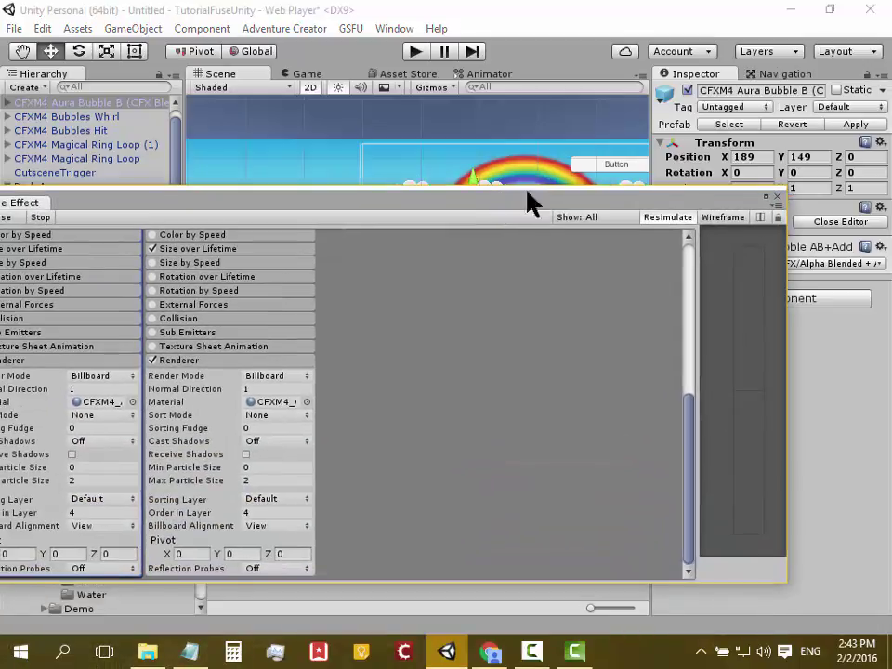
Step: Close the particle effect editor and dismiss the screen recorder panel
{"action": "left_click", "coordinate": [779, 196]}
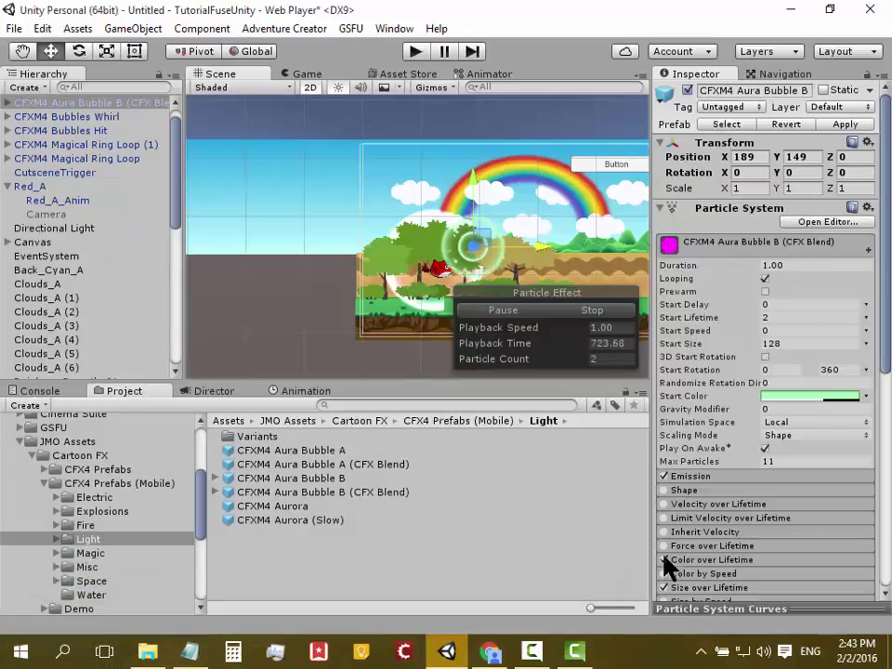
{"action": "left_click", "coordinate": [537, 653]}
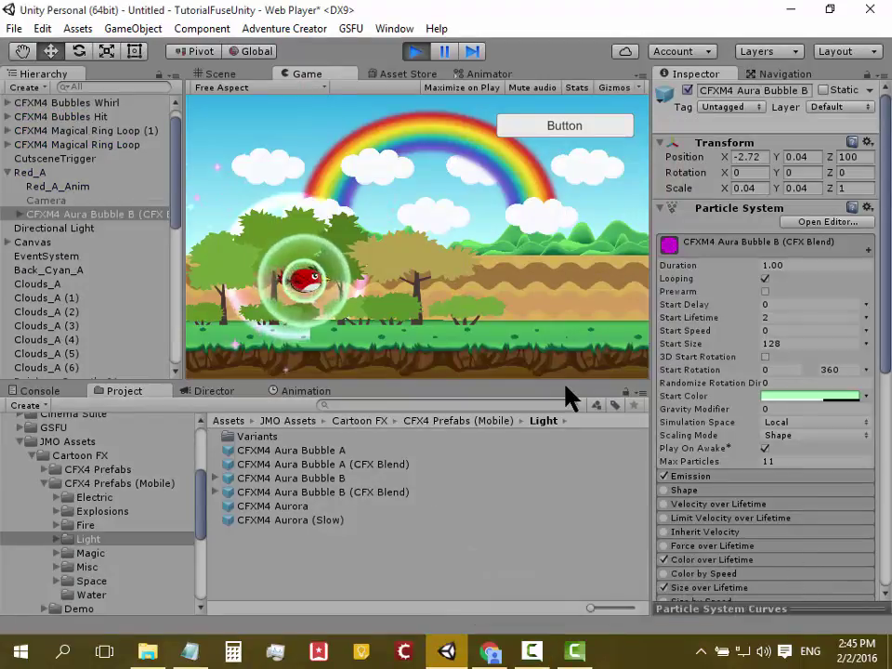
{"action": "left_click", "coordinate": [532, 652]}
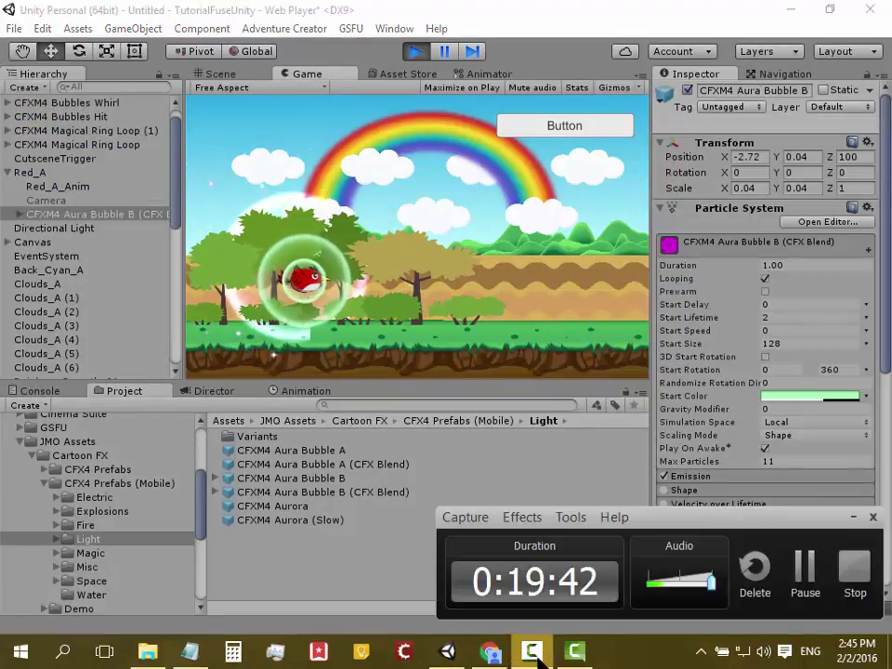
{"action": "left_click", "coordinate": [805, 565]}
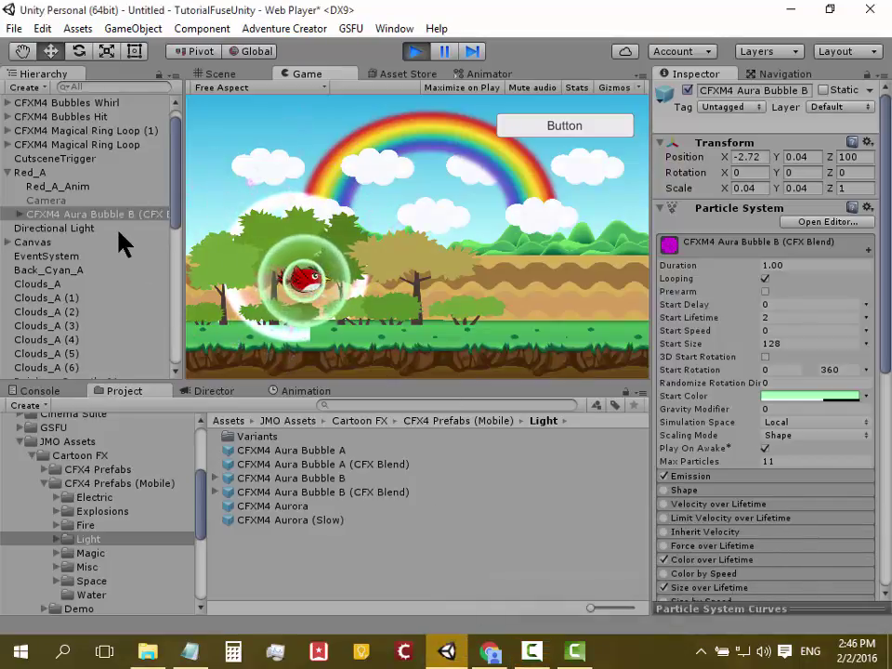
Step: Enter Play mode and parent CFXM4 Aura Bubble B under Red_A in the Hierarchy
{"action": "left_click_drag", "start_coordinate": [80, 215], "coordinate": [50, 168]}
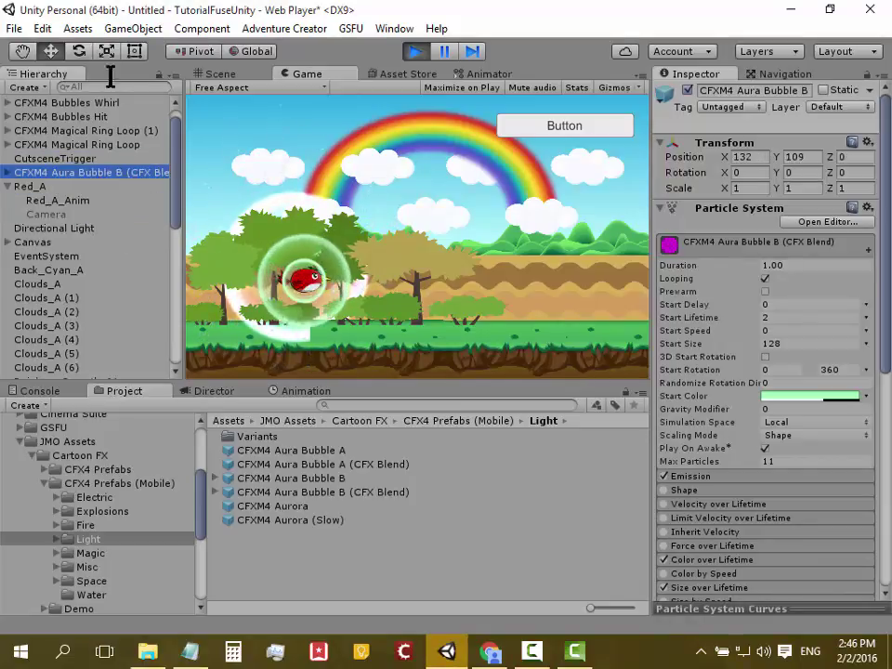
{"action": "left_click", "coordinate": [50, 51]}
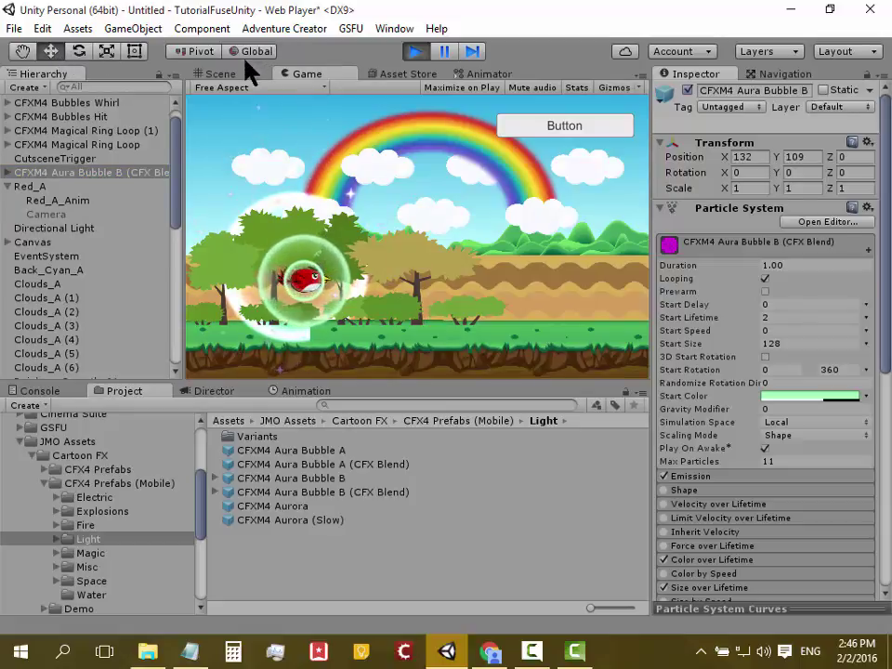
{"action": "left_click", "coordinate": [229, 74]}
{"action": "left_click_drag", "start_coordinate": [446, 215], "coordinate": [437, 212]}
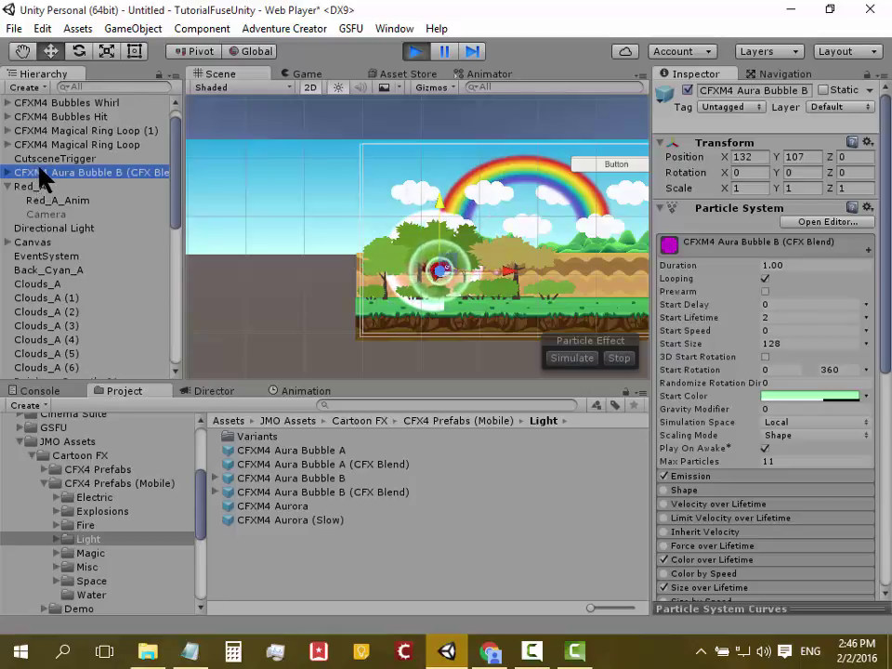
{"action": "left_click_drag", "start_coordinate": [37, 178], "coordinate": [53, 192]}
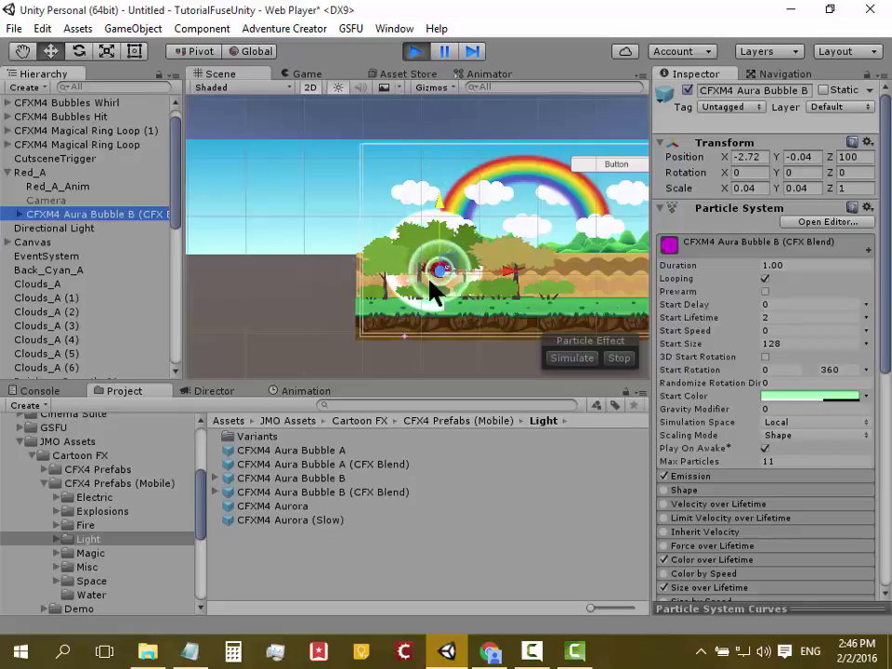
{"action": "left_click", "coordinate": [597, 173]}
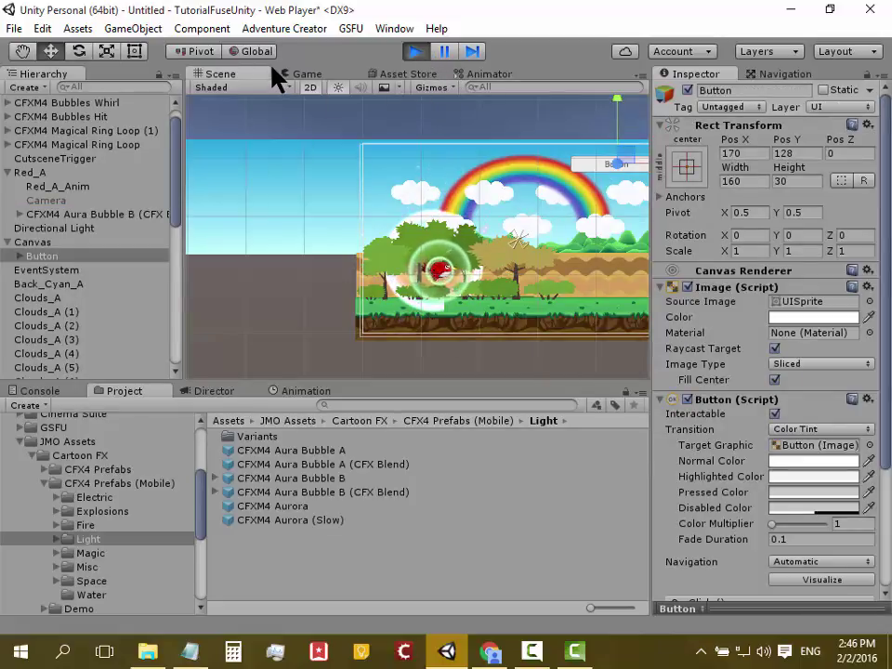
Step: Stop play mode, recentre the level in the Scene view, and bring up Camtasia Studio
{"action": "left_click", "coordinate": [302, 73]}
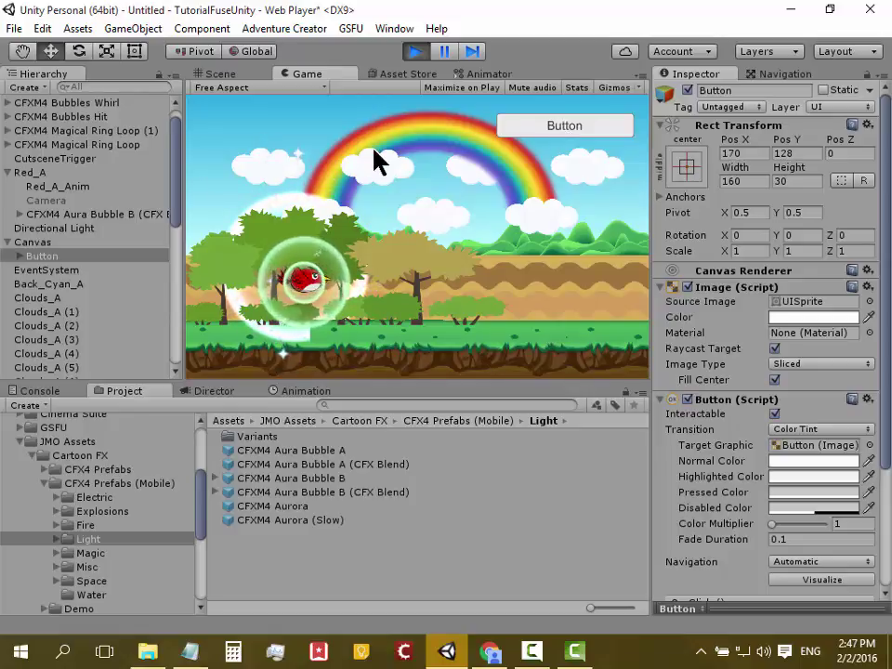
{"action": "left_click", "coordinate": [419, 50]}
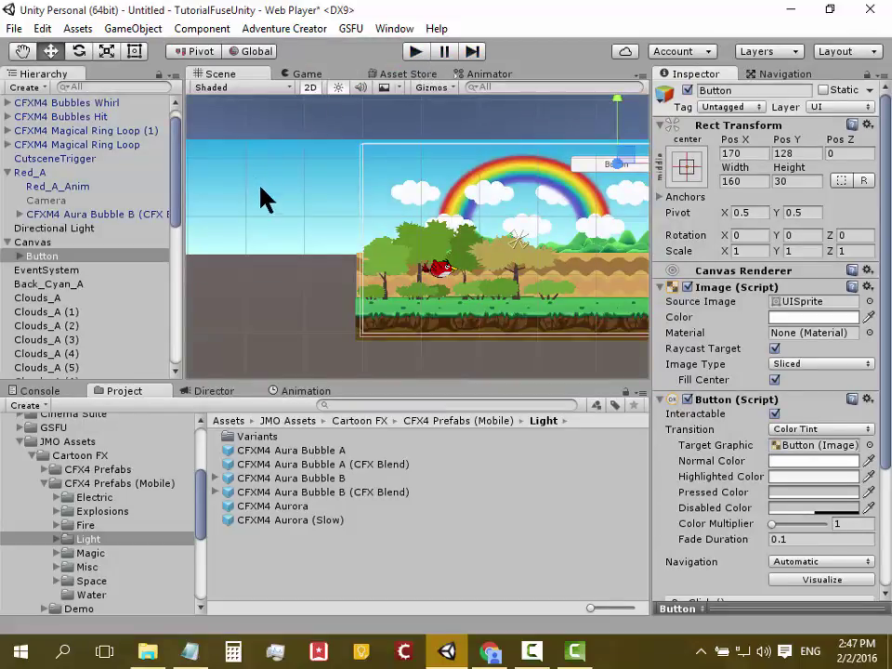
{"action": "key", "text": "q"}
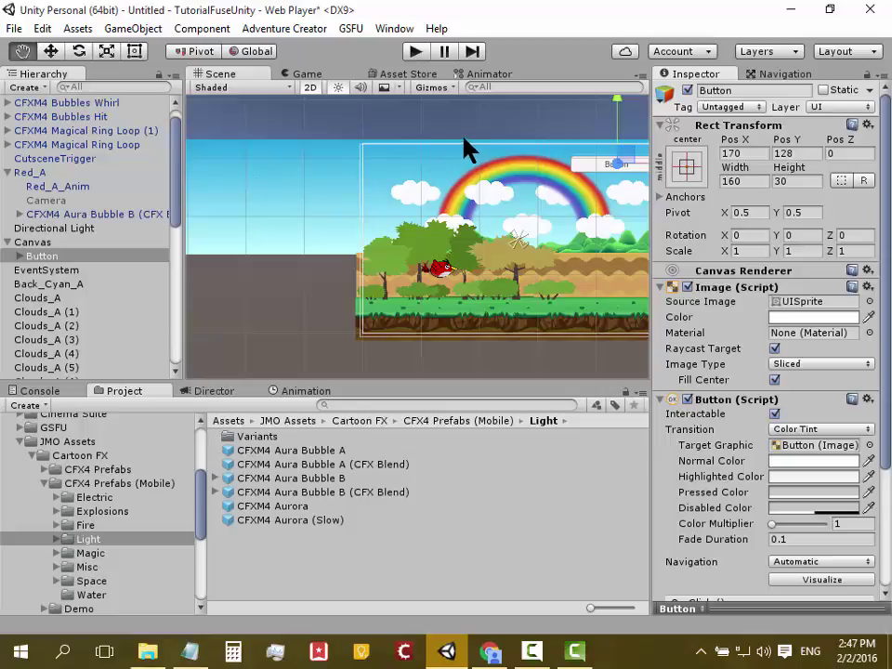
{"action": "mouse_move", "coordinate": [468, 145]}
{"action": "left_mouse_down"}
{"action": "mouse_move", "coordinate": [378, 130]}
{"action": "mouse_move", "coordinate": [350, 114]}
{"action": "left_mouse_up"}
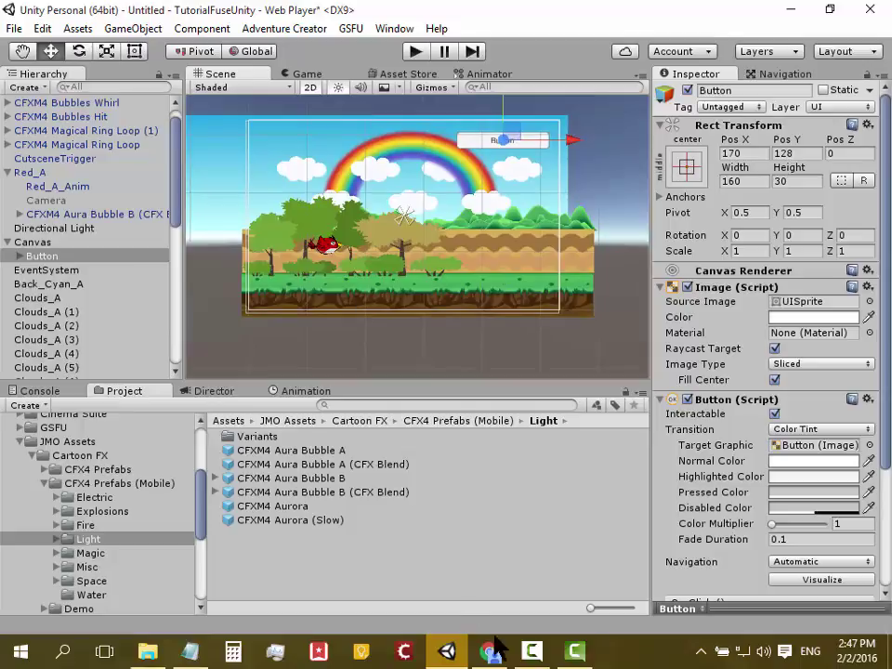
{"action": "left_click", "coordinate": [577, 652]}
Step: Resume the Camtasia recording and return to the Unity editor
{"action": "left_click", "coordinate": [537, 653]}
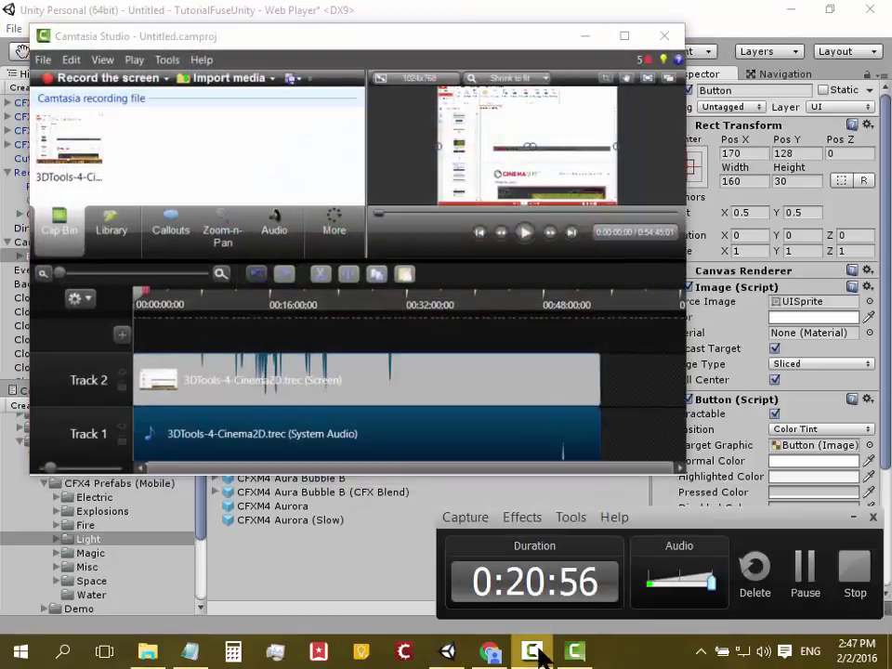
{"action": "left_click", "coordinate": [807, 578]}
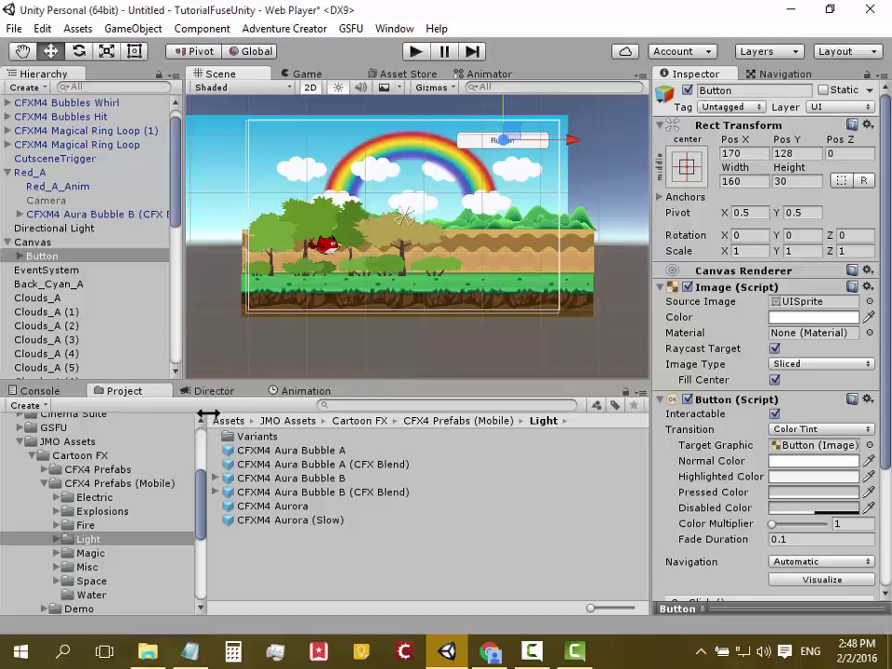
Step: Switch to the Director tab showing the Cutscene timeline and open its Create dropdown
{"action": "left_click", "coordinate": [19, 443]}
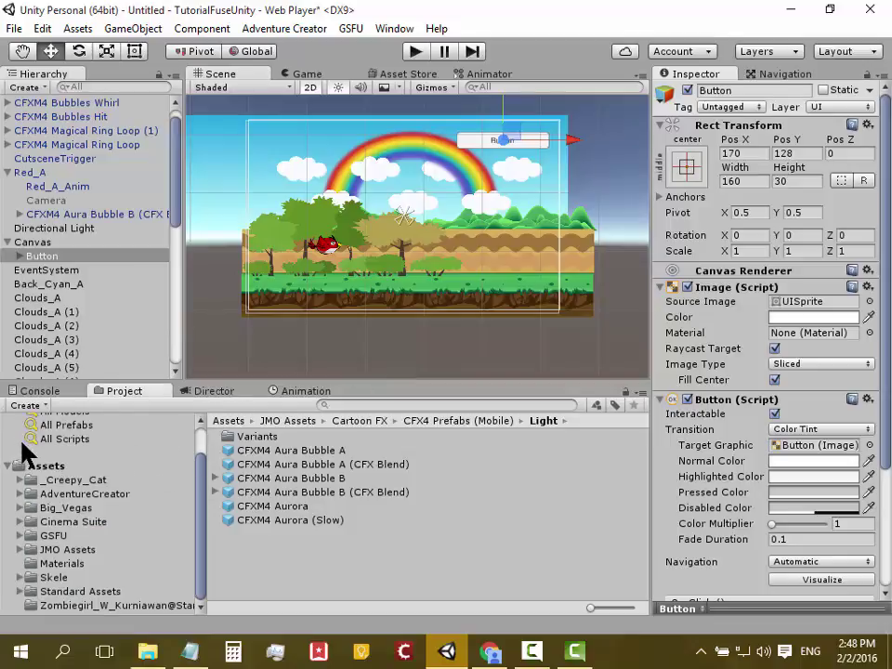
{"action": "left_click", "coordinate": [213, 392]}
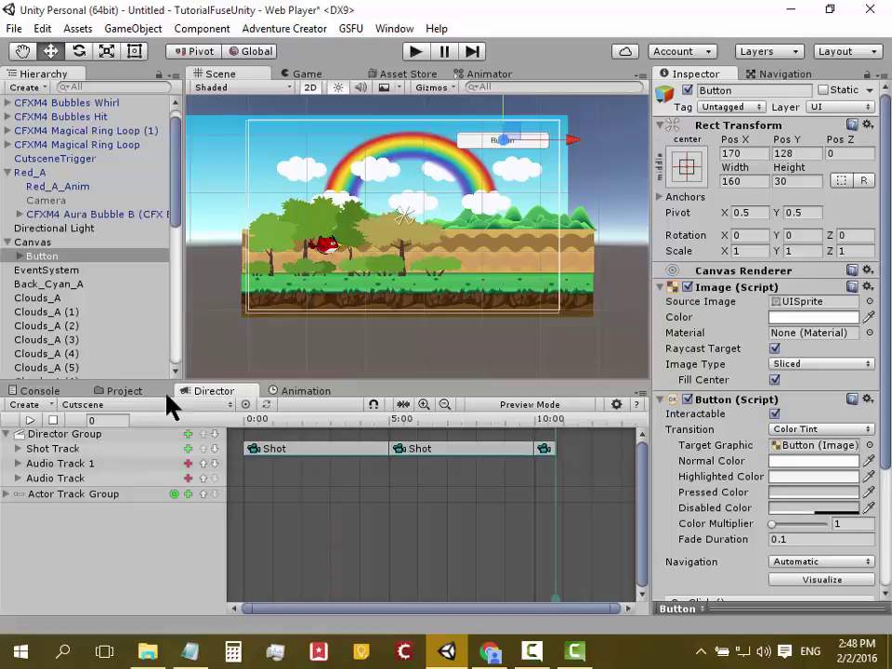
{"action": "left_click", "coordinate": [47, 407]}
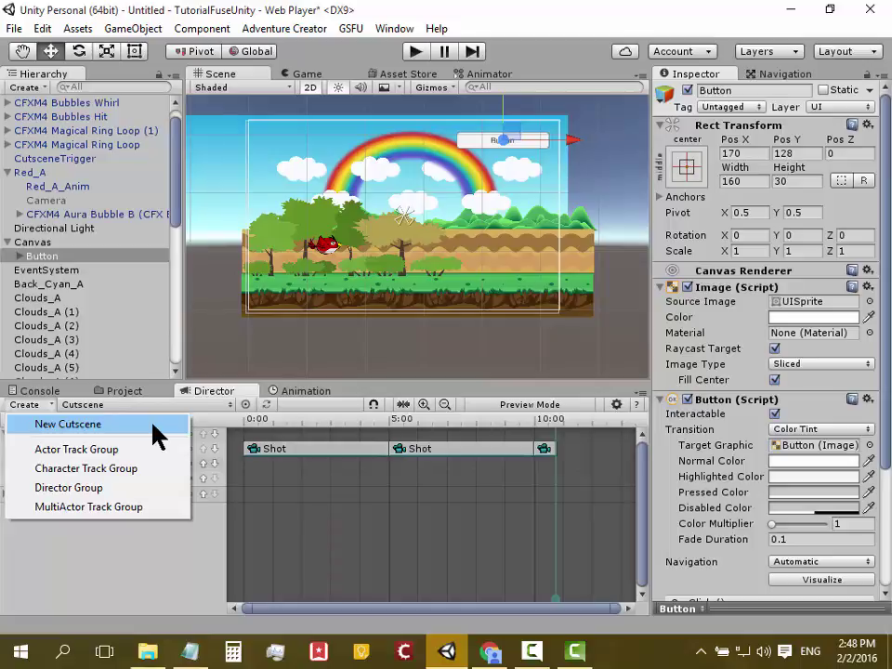
Step: Start a New Cutscene with Duration 5, 1 actor track group and 0 audio tracks
{"action": "left_click", "coordinate": [154, 430]}
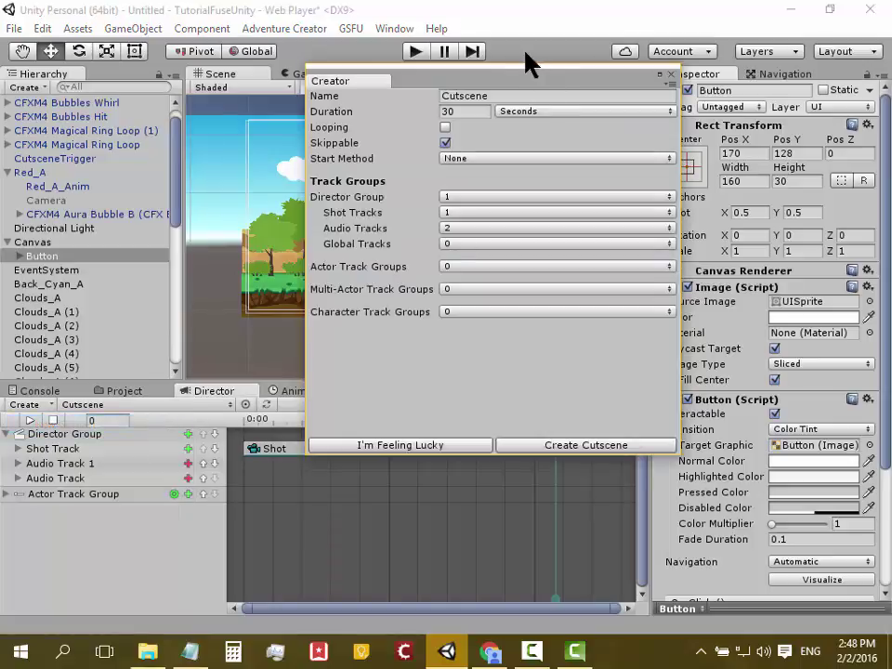
{"action": "left_click", "coordinate": [450, 111]}
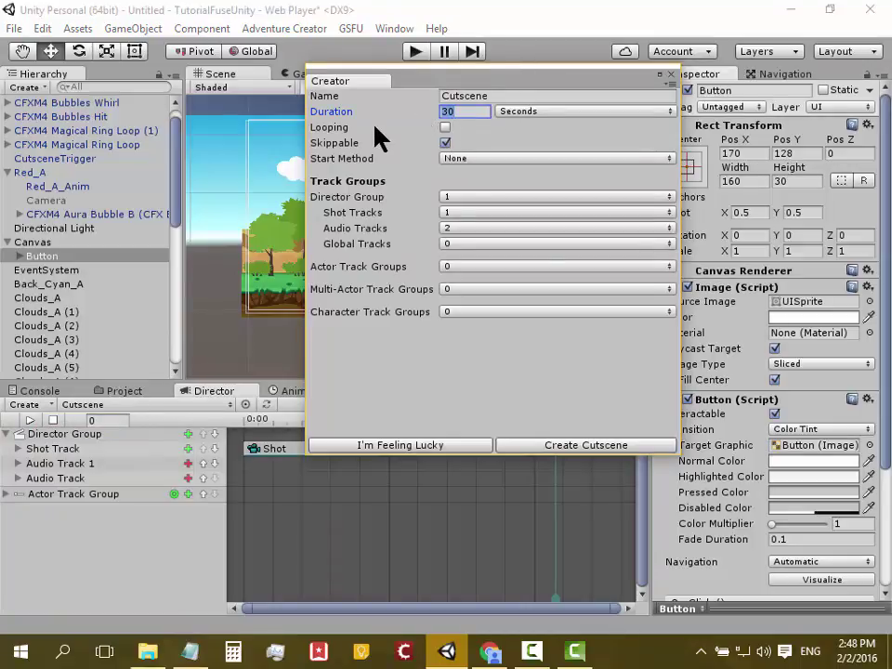
{"action": "type", "text": "10"}
{"action": "key", "text": "BackSpace"}
{"action": "key", "text": "BackSpace"}
{"action": "type", "text": "5"}
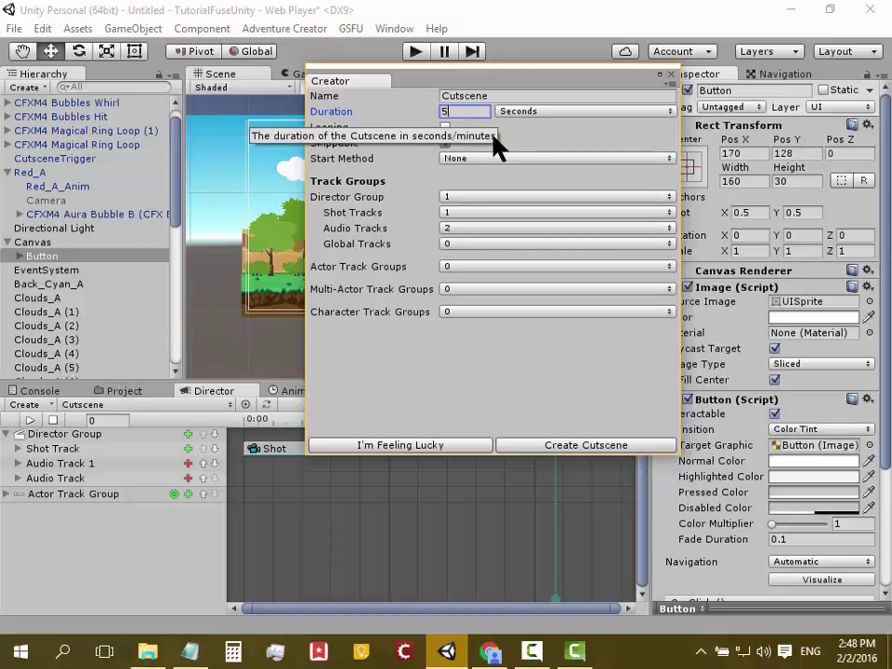
{"action": "key", "text": "Tab"}
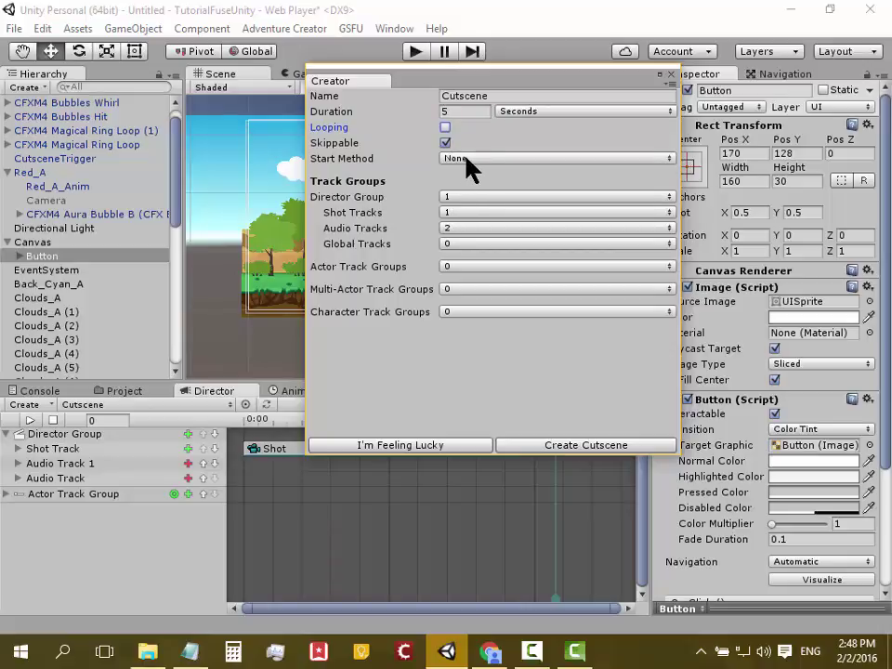
{"action": "left_click", "coordinate": [455, 267]}
{"action": "left_click", "coordinate": [488, 305]}
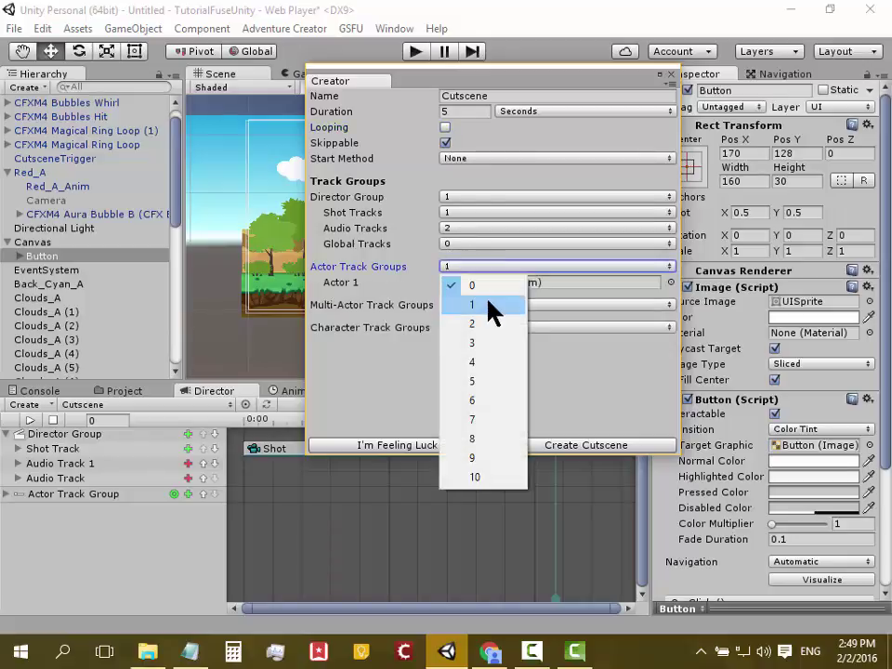
{"action": "left_click", "coordinate": [466, 230]}
{"action": "left_click", "coordinate": [490, 247]}
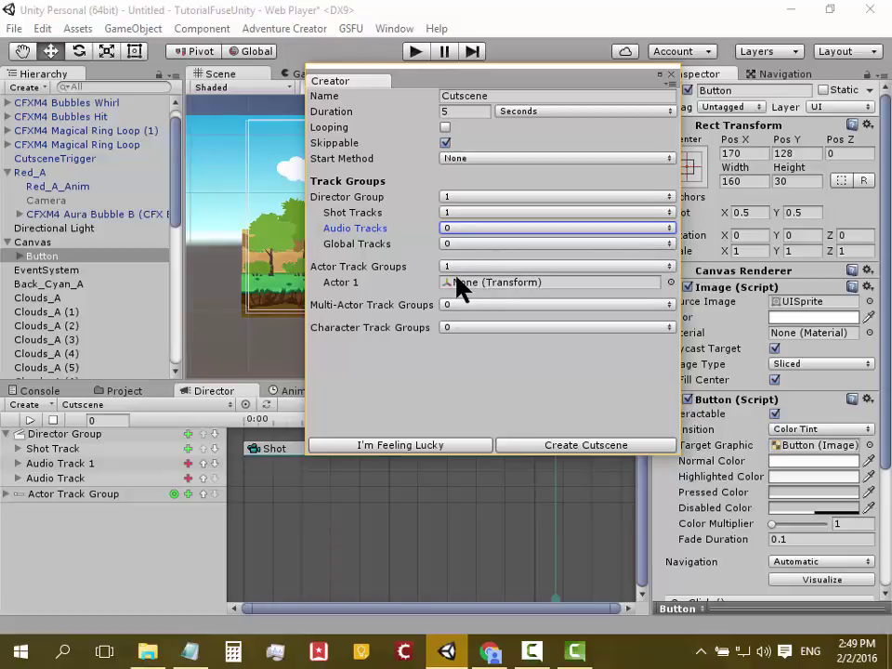
Step: Assign Red_A as Actor 1 in the cutscene Creator
{"action": "left_click", "coordinate": [671, 282]}
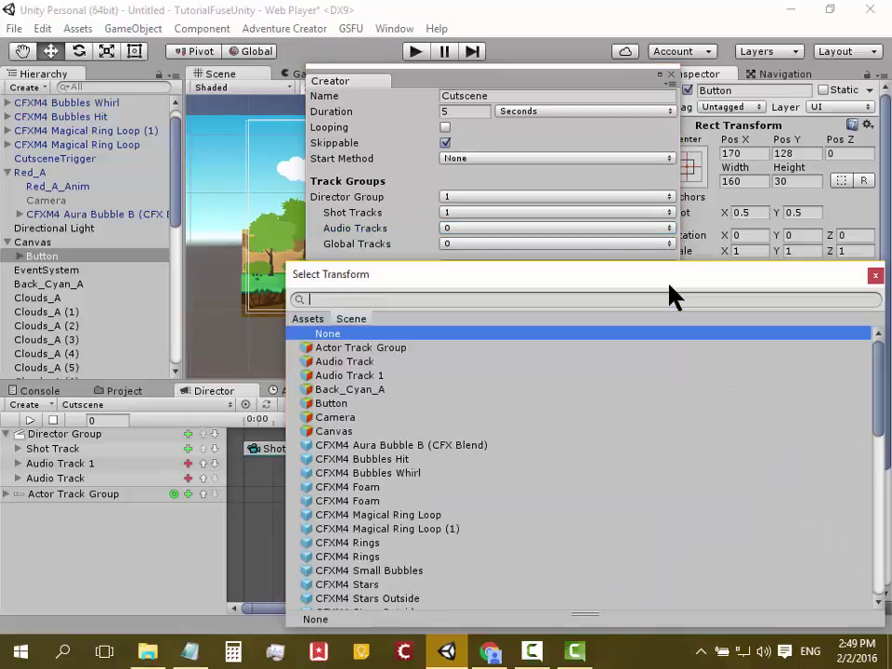
{"action": "scroll", "coordinate": [427, 399], "scroll_direction": "down", "scroll_amount": 2}
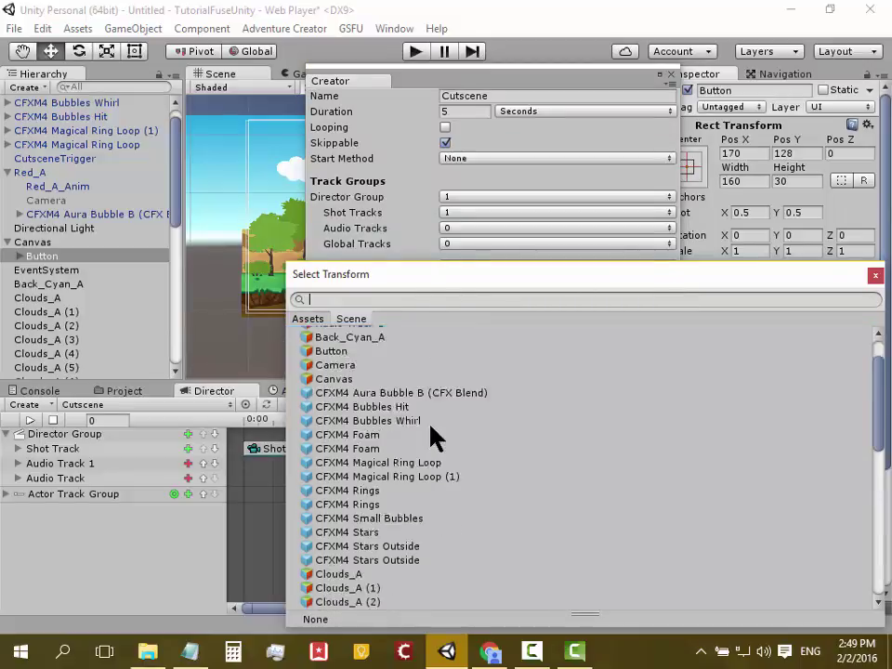
{"action": "scroll", "coordinate": [431, 428], "scroll_direction": "down", "scroll_amount": 4}
{"action": "scroll", "coordinate": [431, 428], "scroll_direction": "down", "scroll_amount": 3}
{"action": "scroll", "coordinate": [432, 427], "scroll_direction": "down", "scroll_amount": 3}
{"action": "scroll", "coordinate": [430, 430], "scroll_direction": "down", "scroll_amount": 1}
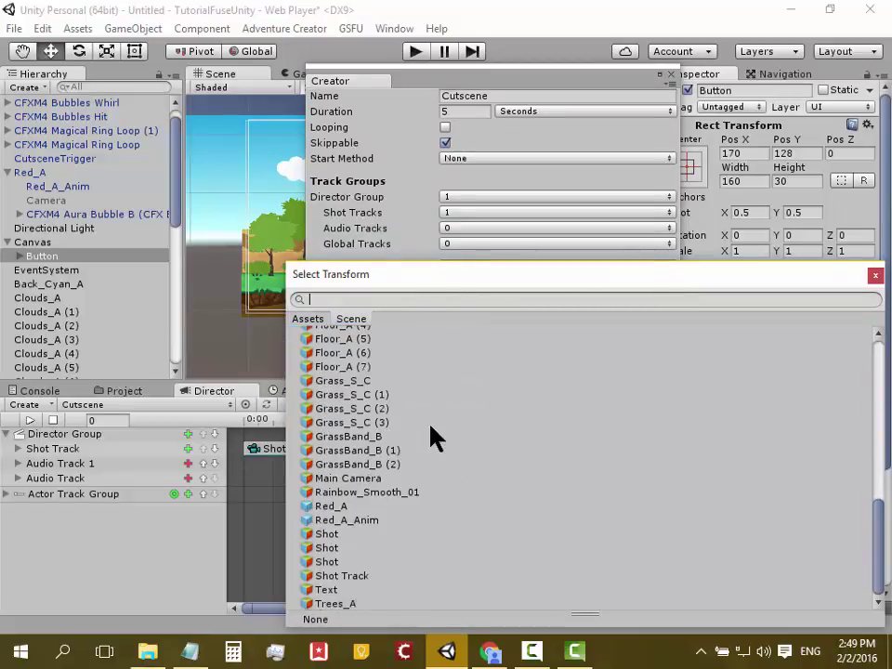
{"action": "double_click", "coordinate": [351, 507]}
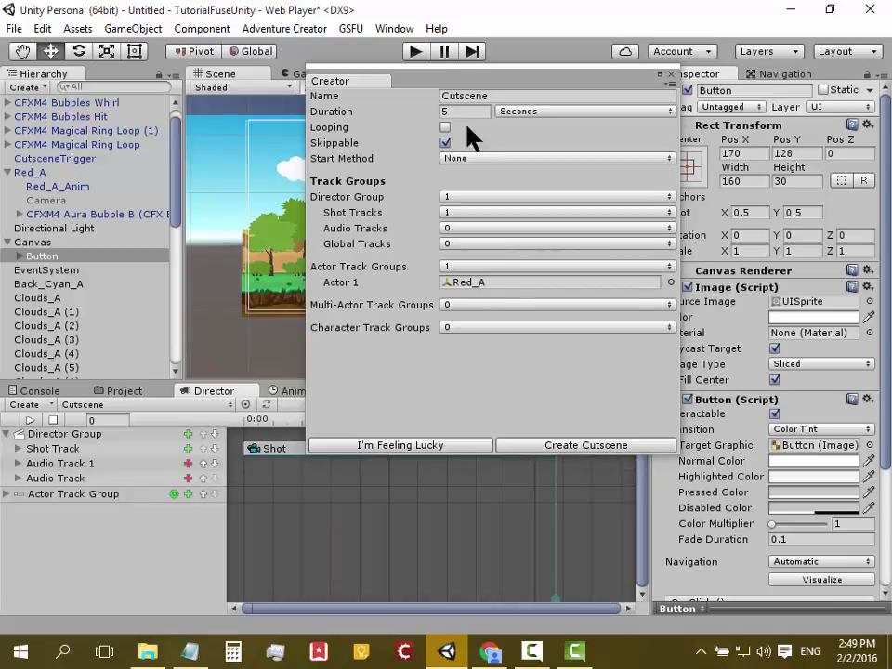
{"action": "mouse_move", "coordinate": [478, 80]}
{"action": "left_mouse_down"}
{"action": "mouse_move", "coordinate": [451, 129]}
{"action": "mouse_move", "coordinate": [384, 85]}
{"action": "left_mouse_up"}
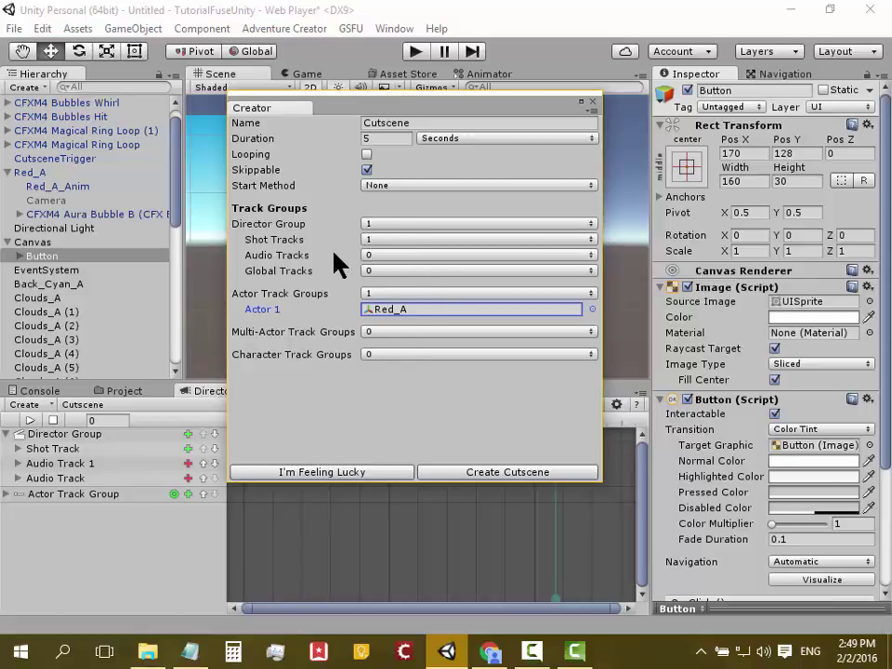
Step: Generate Cutscene 1 from the configured Creator, then select and inspect it in the Hierarchy
{"action": "left_click", "coordinate": [485, 474]}
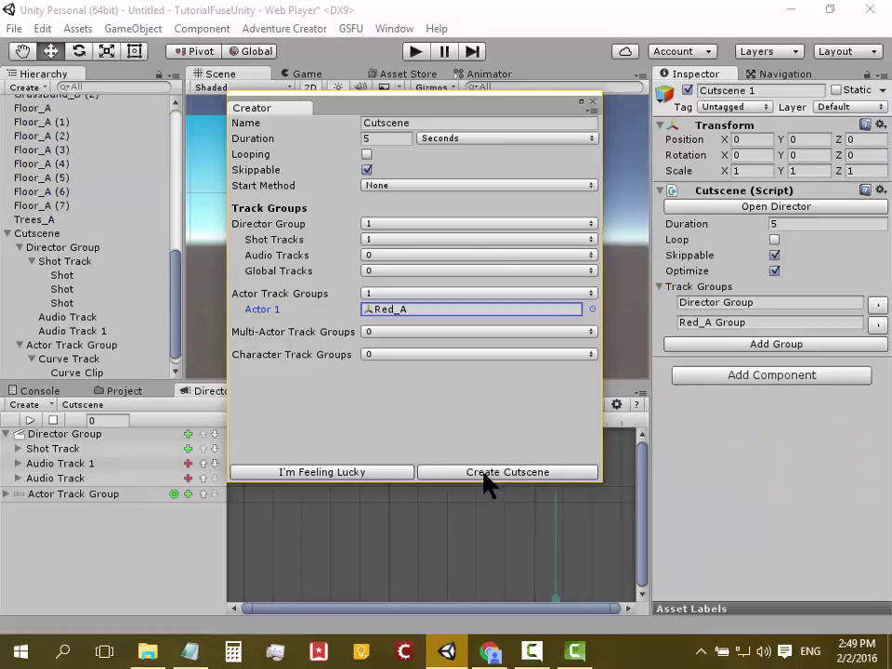
{"action": "left_click", "coordinate": [593, 100]}
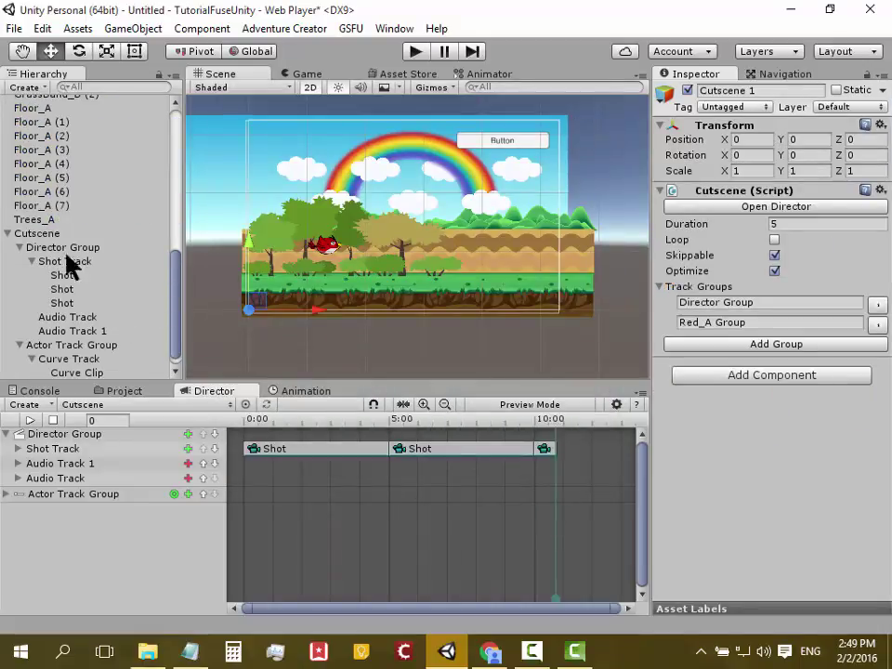
{"action": "left_click", "coordinate": [8, 234]}
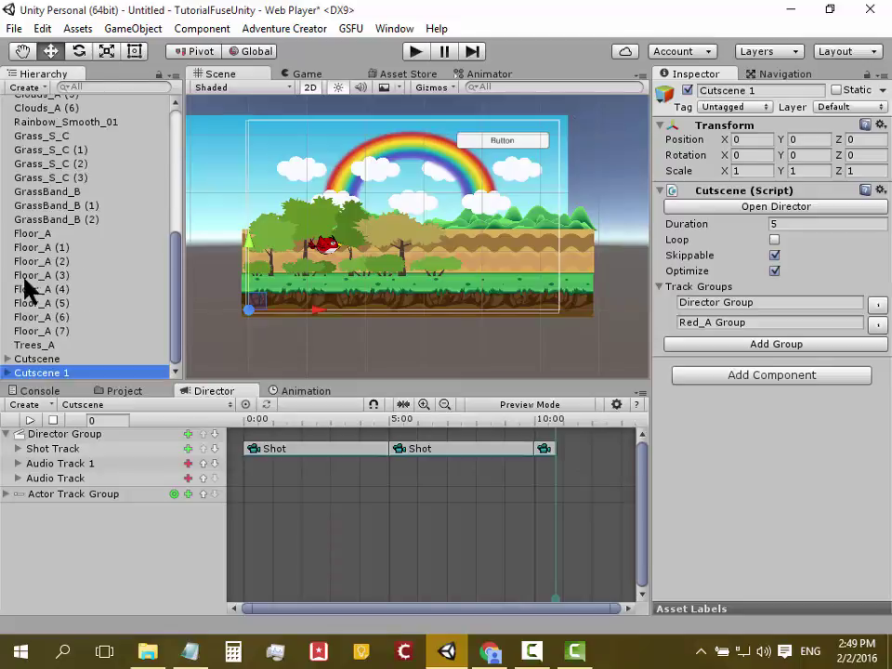
{"action": "left_click", "coordinate": [57, 360]}
{"action": "left_click", "coordinate": [56, 371]}
{"action": "left_click", "coordinate": [229, 412]}
{"action": "left_click", "coordinate": [230, 412]}
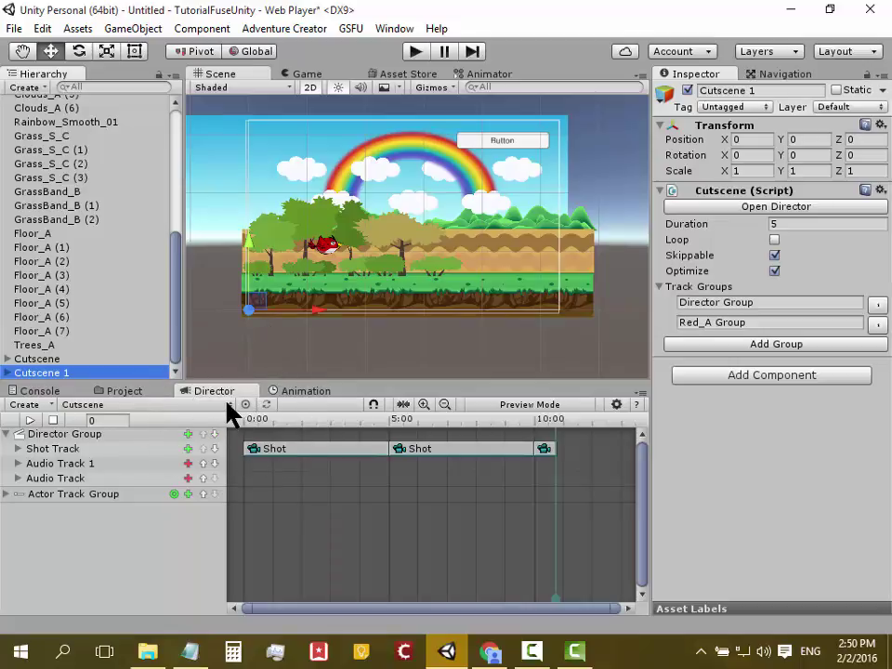
Step: Show Cutscene 1 in the Director timeline and add a Shot clip to its Shot Track
{"action": "left_click", "coordinate": [229, 412]}
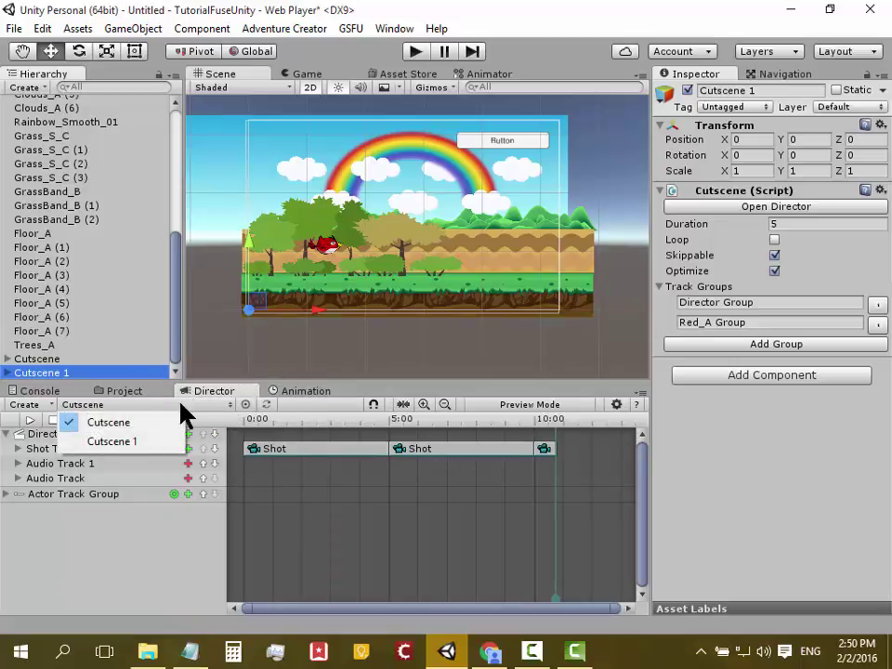
{"action": "left_click", "coordinate": [133, 444]}
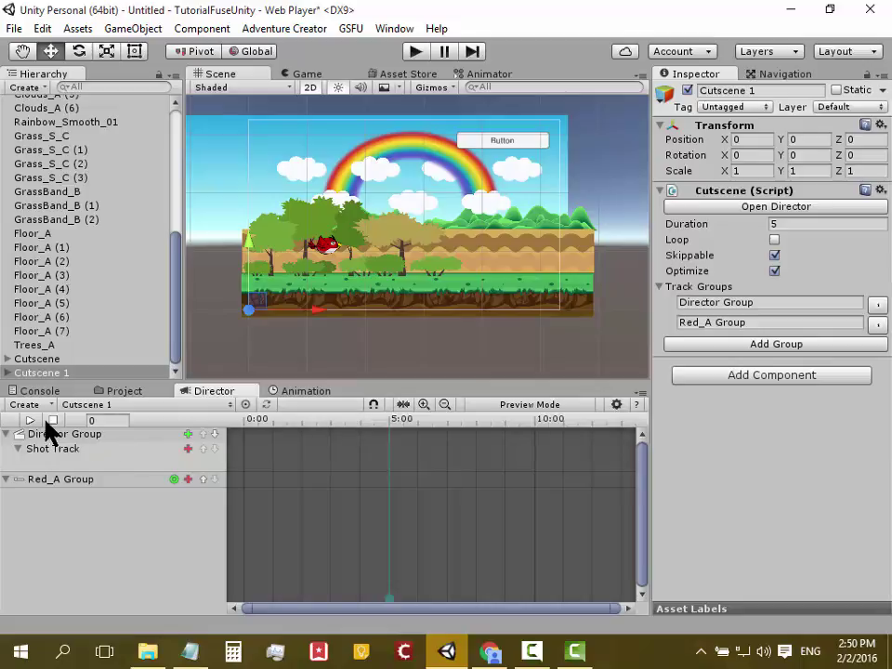
{"action": "left_click", "coordinate": [17, 449]}
{"action": "left_click", "coordinate": [188, 449]}
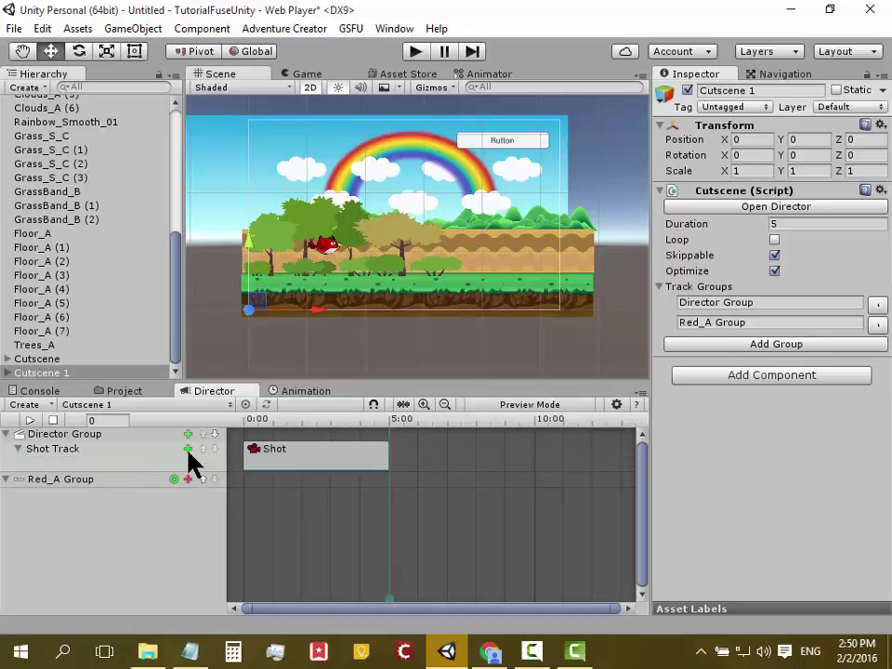
{"action": "left_click", "coordinate": [307, 464]}
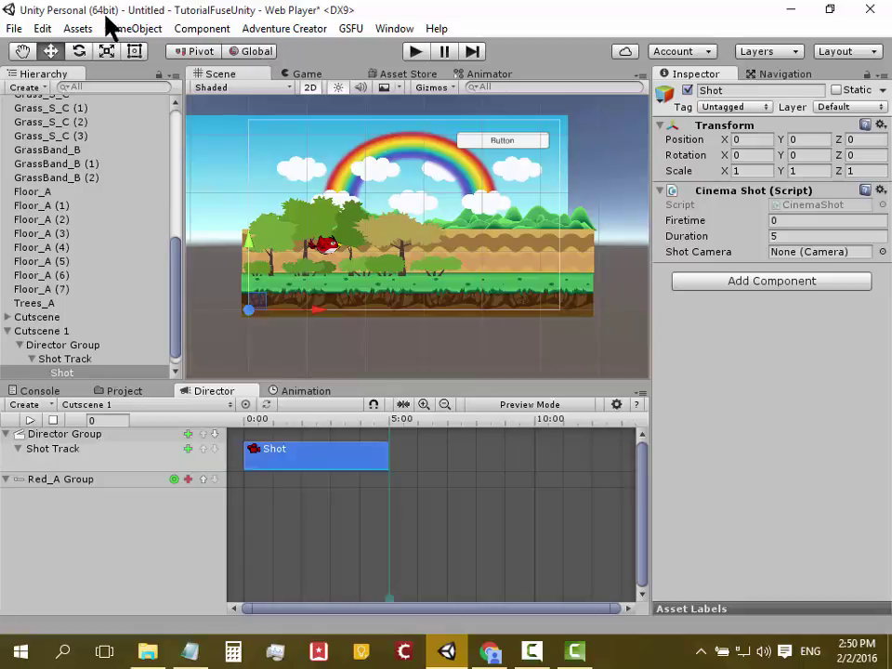
{"action": "left_click", "coordinate": [144, 28]}
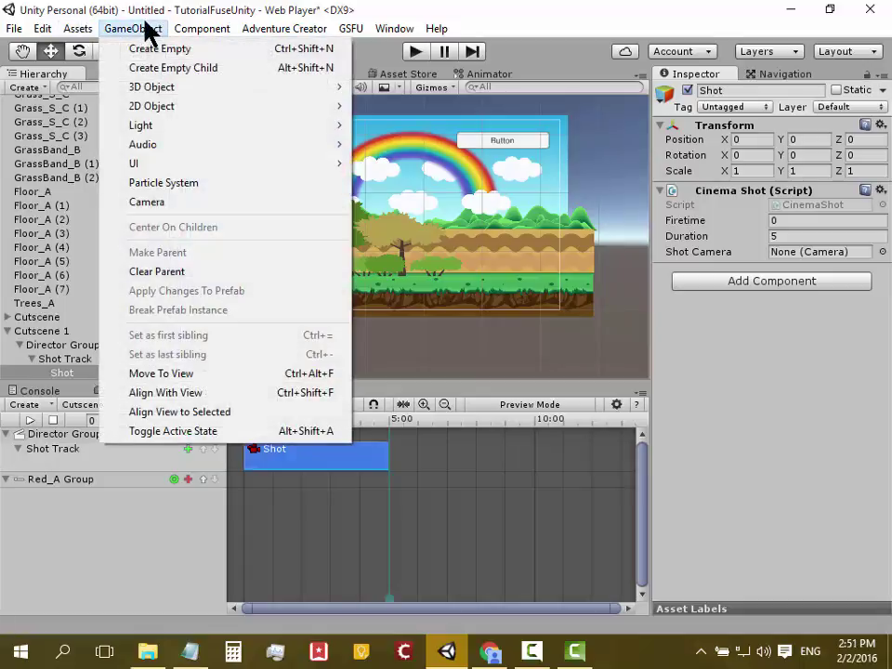
Step: Create a camera from the GameObject menu and rename it CameraCloseUP
{"action": "left_click", "coordinate": [185, 201]}
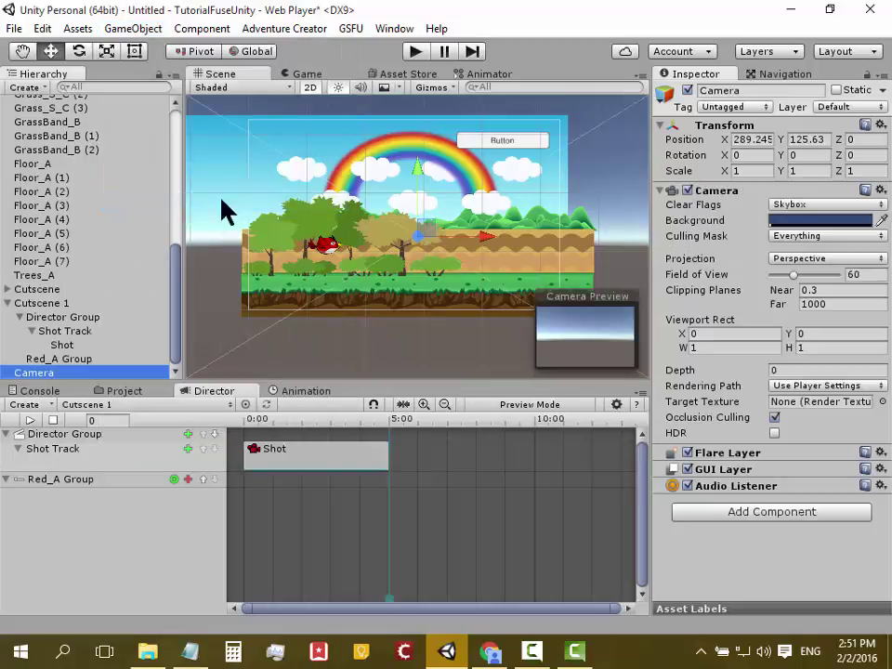
{"action": "left_click", "coordinate": [755, 91]}
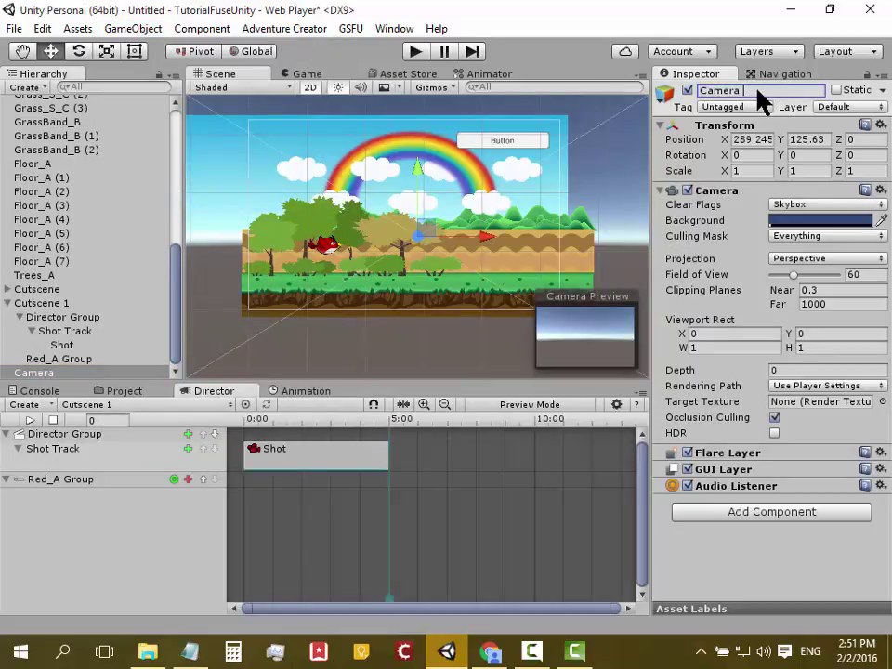
{"action": "type", "text": "C"}
{"action": "type", "text": "lose"}
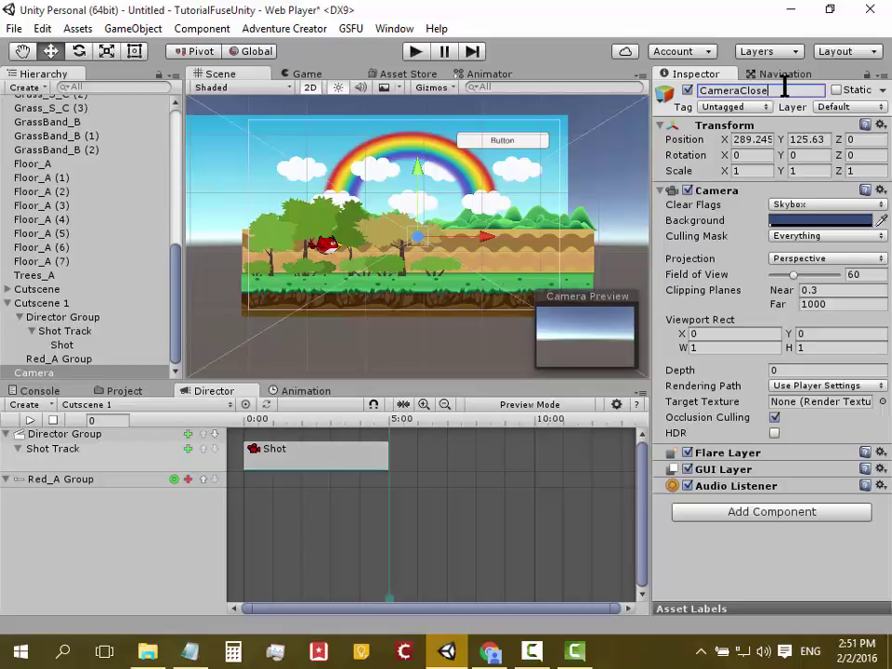
{"action": "type", "text": "UP"}
{"action": "key", "text": "Return"}
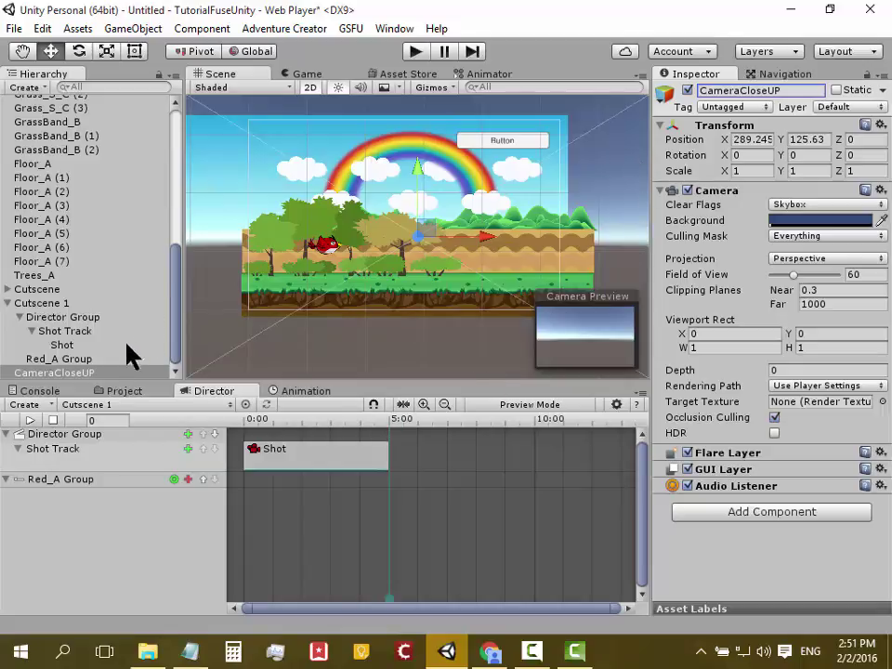
Step: Assign CameraCloseUP as the Shot clip's Shot Camera and select it in the Hierarchy
{"action": "left_click", "coordinate": [279, 455]}
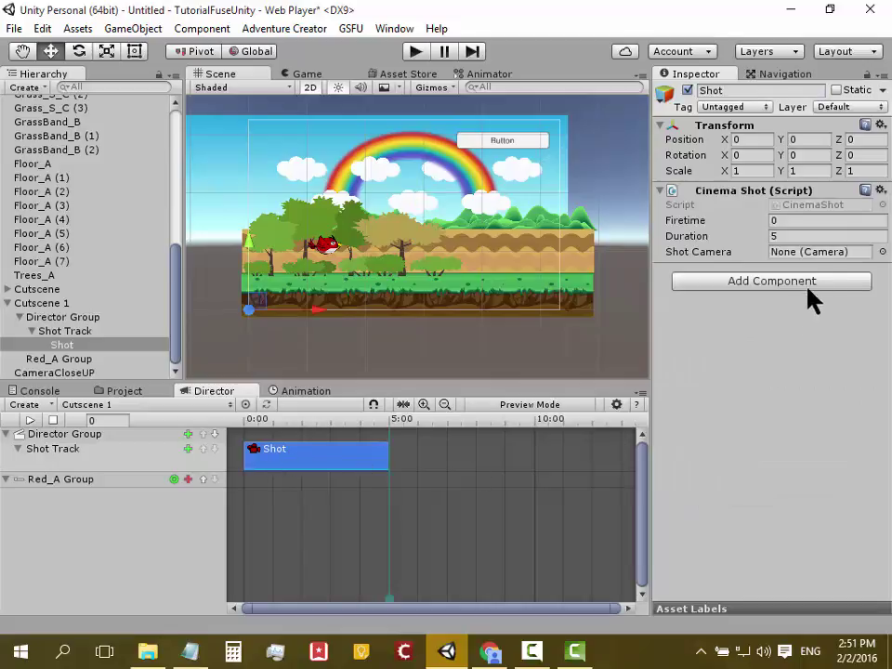
{"action": "left_click", "coordinate": [883, 252]}
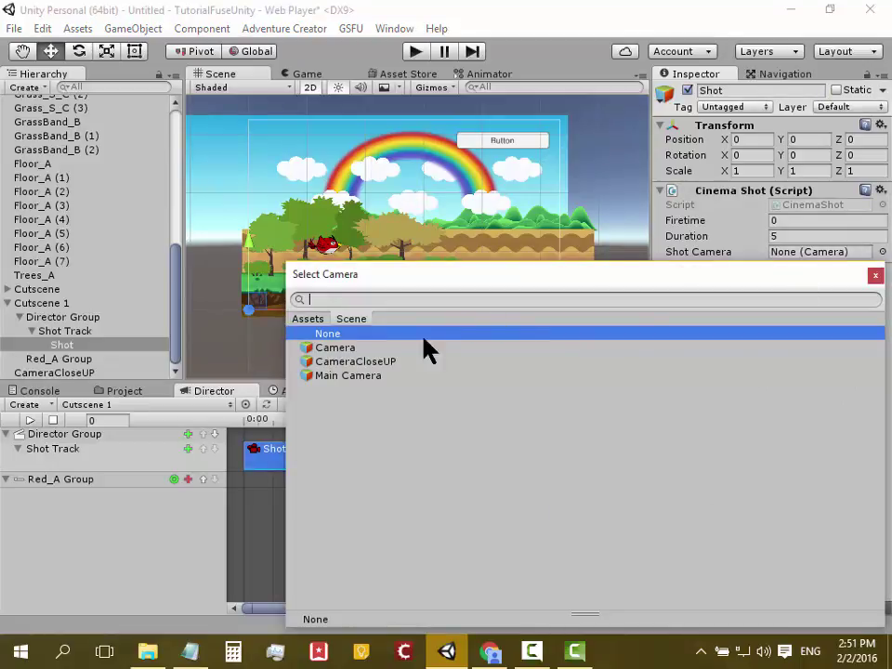
{"action": "left_click", "coordinate": [399, 362]}
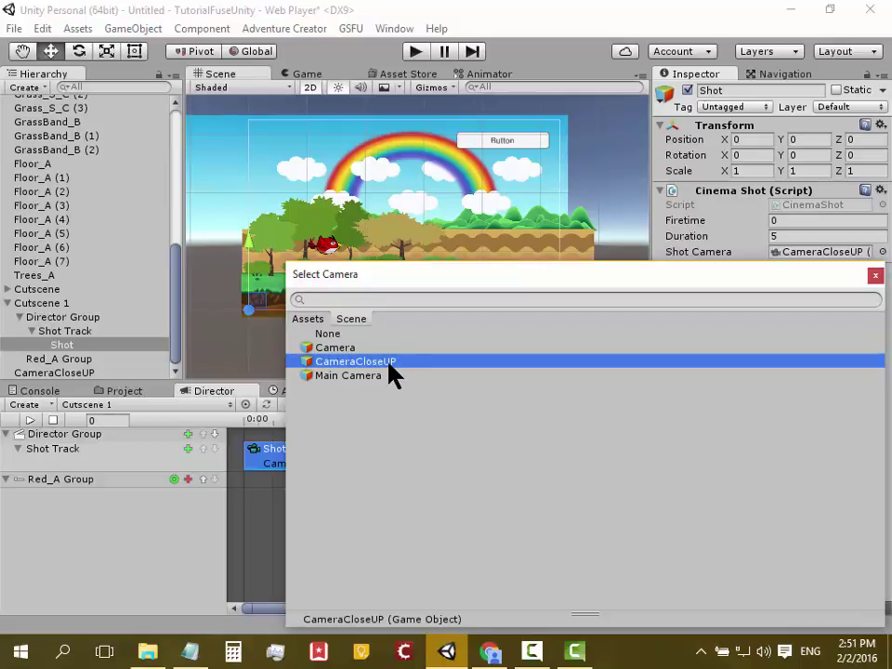
{"action": "double_click", "coordinate": [390, 366]}
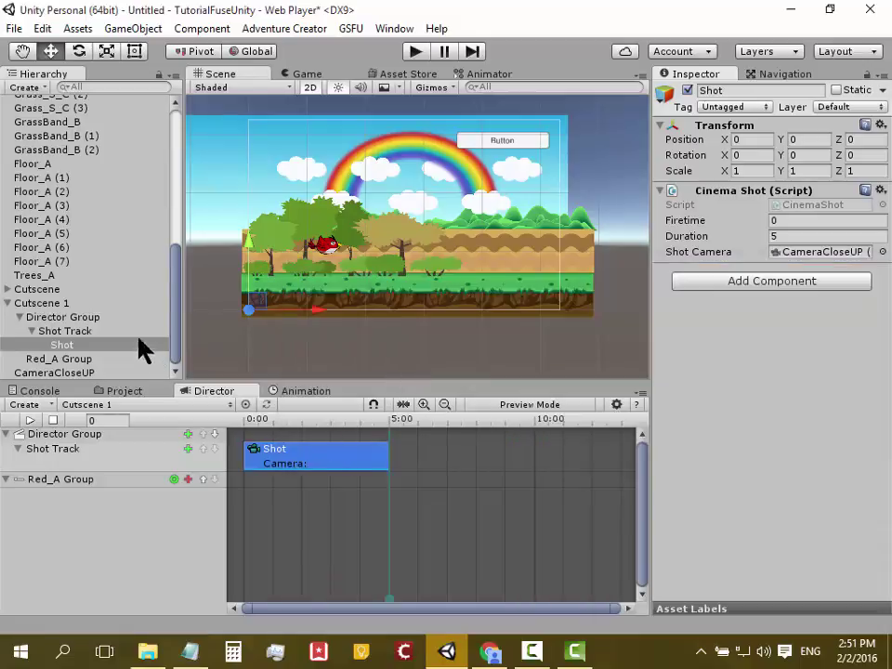
{"action": "left_click", "coordinate": [80, 373]}
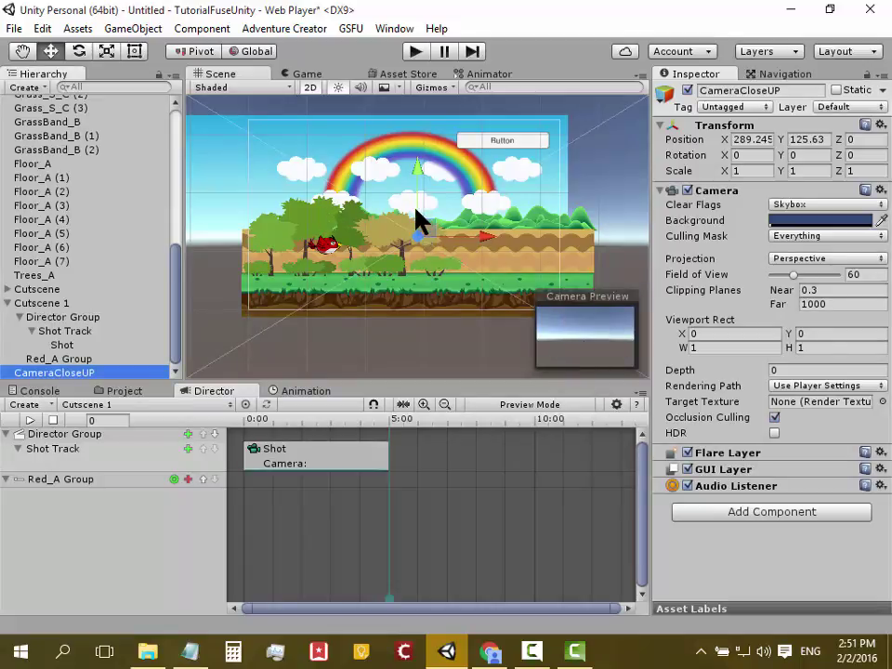
Step: Switch CameraCloseUP's projection to Orthographic
{"action": "scroll", "coordinate": [418, 218], "scroll_direction": "down", "scroll_amount": 2}
{"action": "scroll", "coordinate": [415, 220], "scroll_direction": "down", "scroll_amount": 2}
{"action": "scroll", "coordinate": [414, 222], "scroll_direction": "down", "scroll_amount": 2}
{"action": "scroll", "coordinate": [410, 223], "scroll_direction": "down", "scroll_amount": 1}
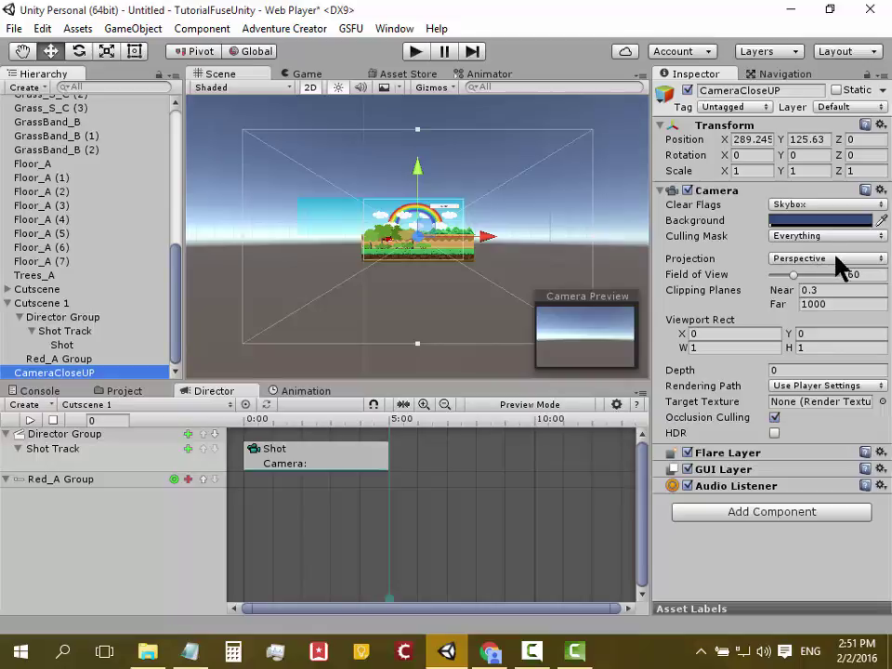
{"action": "left_click", "coordinate": [807, 258]}
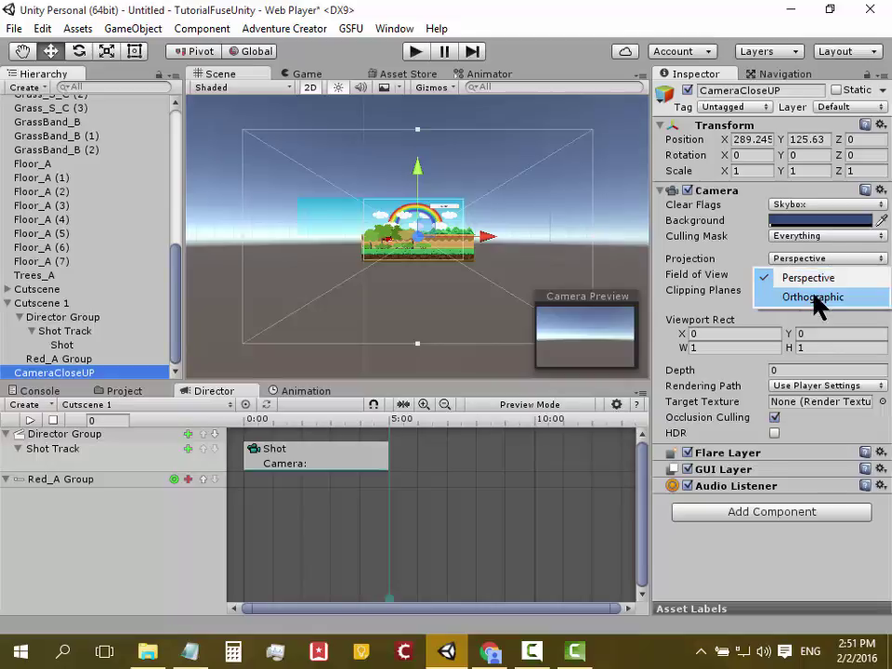
{"action": "left_click", "coordinate": [816, 297]}
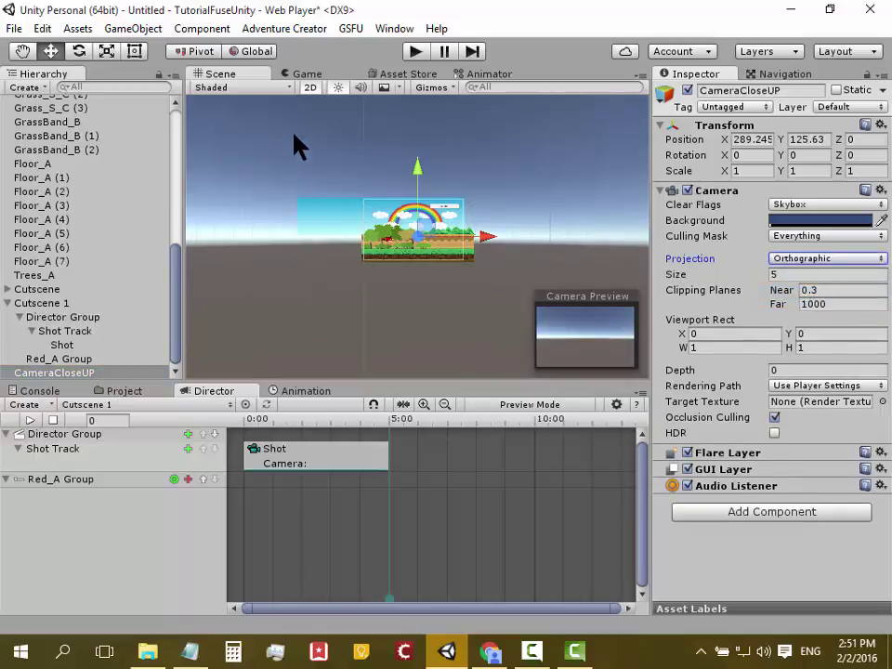
Step: Leave 2D view and drag the camera back to Z -470
{"action": "left_click", "coordinate": [309, 89]}
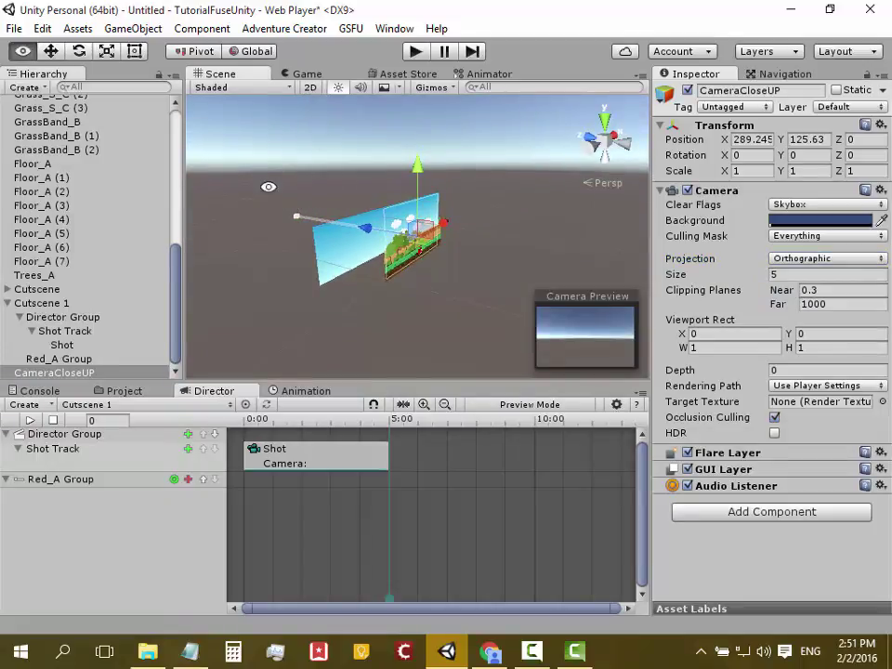
{"action": "mouse_move", "coordinate": [295, 199]}
{"action": "left_mouse_down", "text": "alt"}
{"action": "mouse_move", "coordinate": [321, 198]}
{"action": "mouse_move", "coordinate": [313, 140]}
{"action": "mouse_move", "coordinate": [500, 185]}
{"action": "mouse_move", "coordinate": [336, 167]}
{"action": "mouse_move", "coordinate": [313, 181]}
{"action": "mouse_move", "coordinate": [335, 253]}
{"action": "mouse_move", "coordinate": [321, 197]}
{"action": "mouse_move", "coordinate": [385, 181]}
{"action": "mouse_move", "coordinate": [388, 324]}
{"action": "mouse_move", "coordinate": [531, 303]}
{"action": "mouse_move", "coordinate": [343, 233]}
{"action": "mouse_move", "coordinate": [331, 207]}
{"action": "left_mouse_up", "text": "alt"}
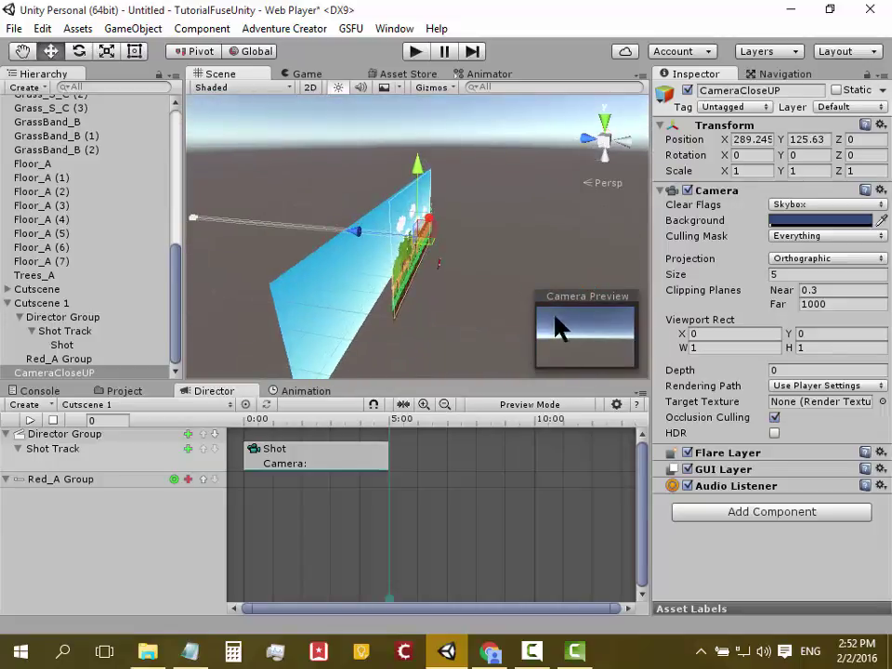
{"action": "mouse_move", "coordinate": [265, 223]}
{"action": "left_mouse_down", "text": "alt"}
{"action": "mouse_move", "coordinate": [423, 251]}
{"action": "mouse_move", "coordinate": [481, 281]}
{"action": "mouse_move", "coordinate": [464, 294]}
{"action": "left_mouse_up", "text": "alt"}
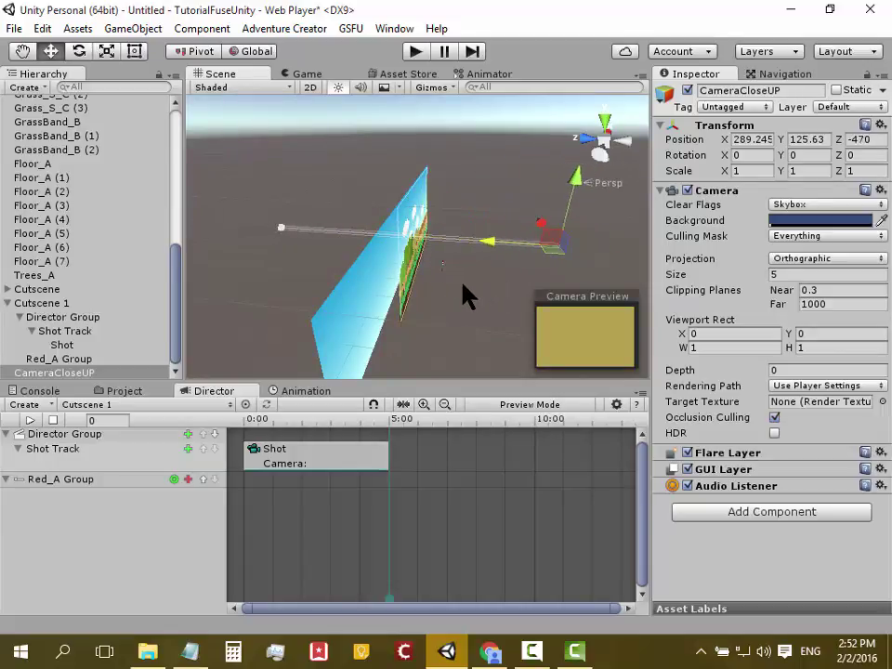
Step: Frame the camera and scrub its orthographic Size up to about 81.4
{"action": "key", "text": "f"}
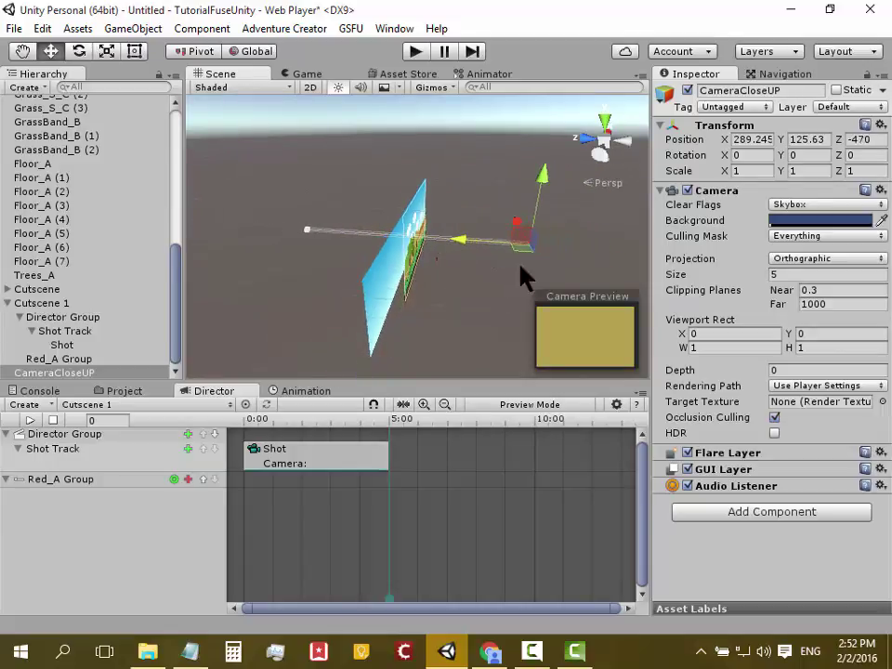
{"action": "left_click_drag", "start_coordinate": [702, 276], "coordinate": [879, 283]}
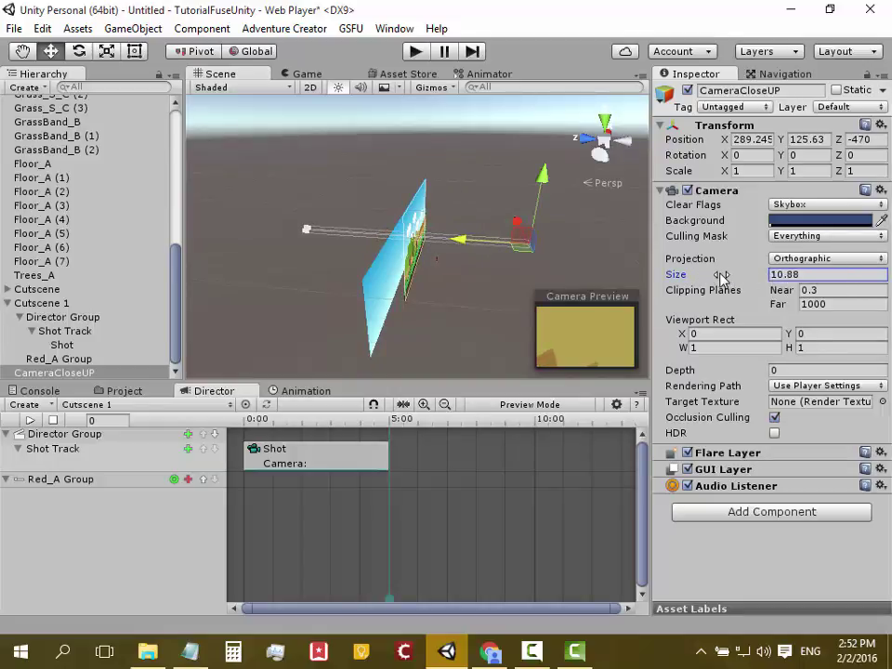
{"action": "left_click_drag", "start_coordinate": [721, 276], "coordinate": [874, 284]}
{"action": "mouse_move", "coordinate": [739, 279]}
{"action": "left_mouse_down"}
{"action": "mouse_move", "coordinate": [821, 285]}
{"action": "mouse_move", "coordinate": [823, 271]}
{"action": "left_mouse_up"}
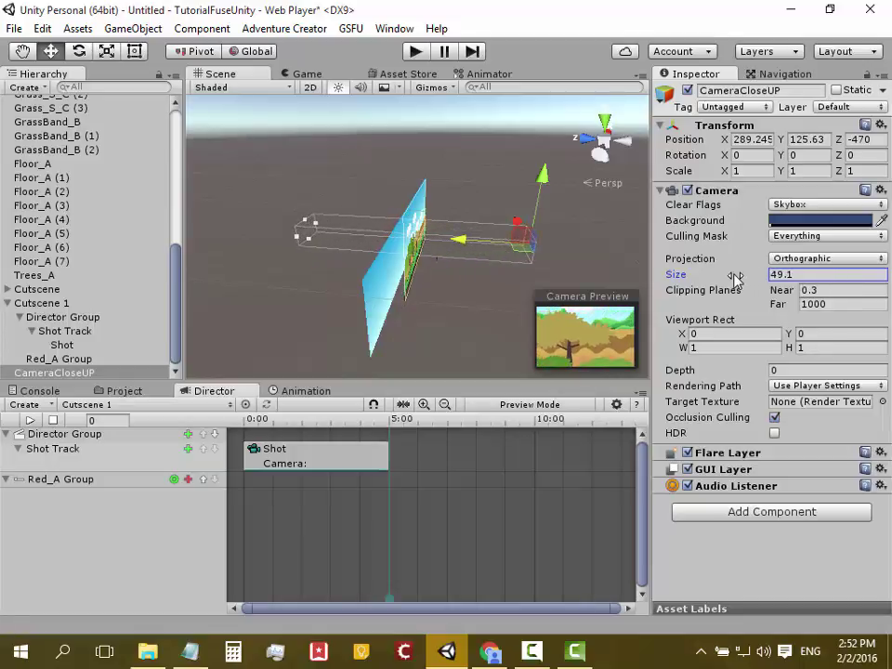
{"action": "left_click_drag", "start_coordinate": [733, 279], "coordinate": [833, 285]}
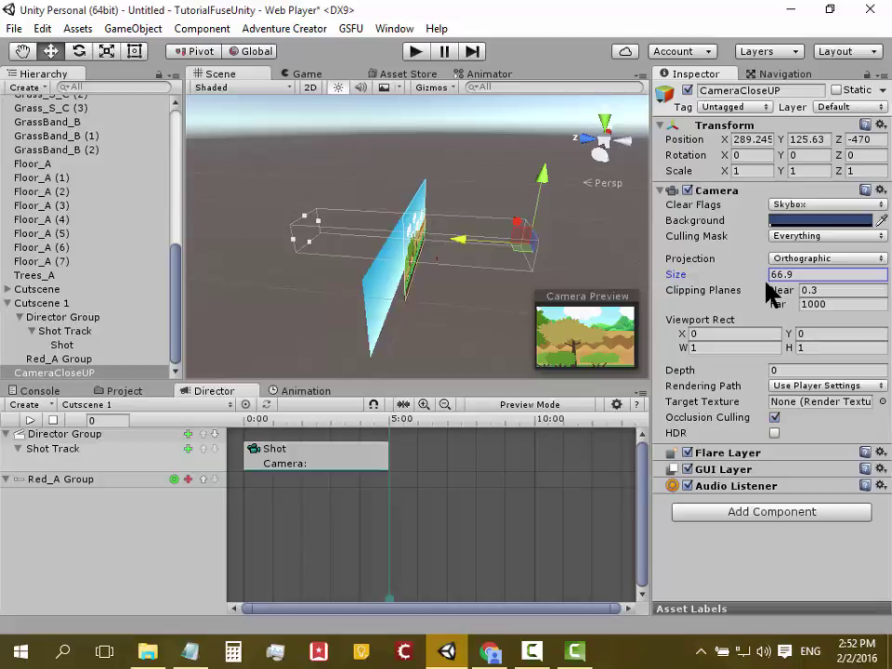
{"action": "left_click_drag", "start_coordinate": [737, 277], "coordinate": [812, 284]}
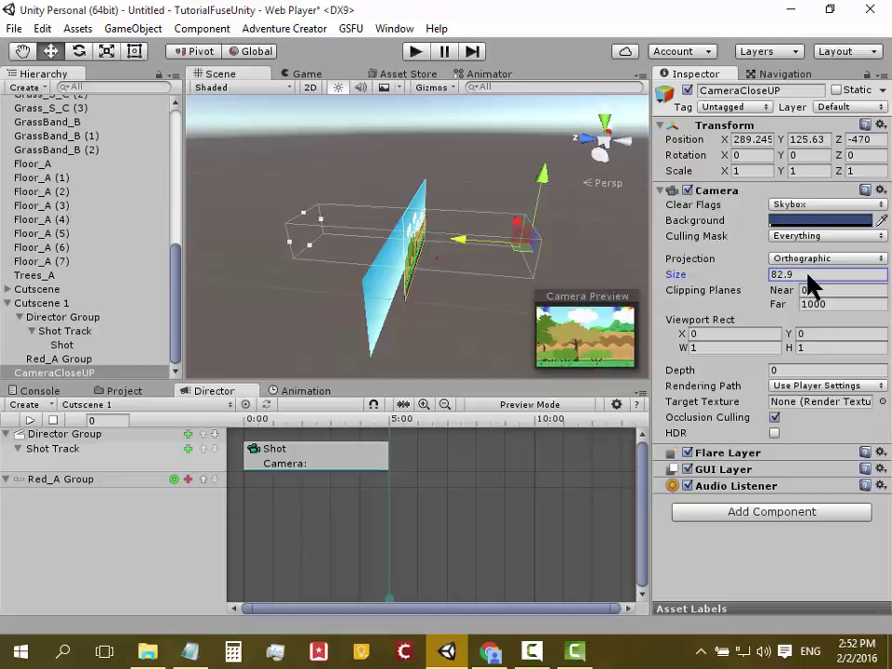
{"action": "left_click_drag", "start_coordinate": [746, 278], "coordinate": [742, 283]}
{"action": "mouse_move", "coordinate": [548, 223]}
{"action": "left_mouse_down", "text": "alt"}
{"action": "mouse_move", "coordinate": [205, 151]}
{"action": "mouse_move", "coordinate": [280, 198]}
{"action": "left_mouse_up", "text": "alt"}
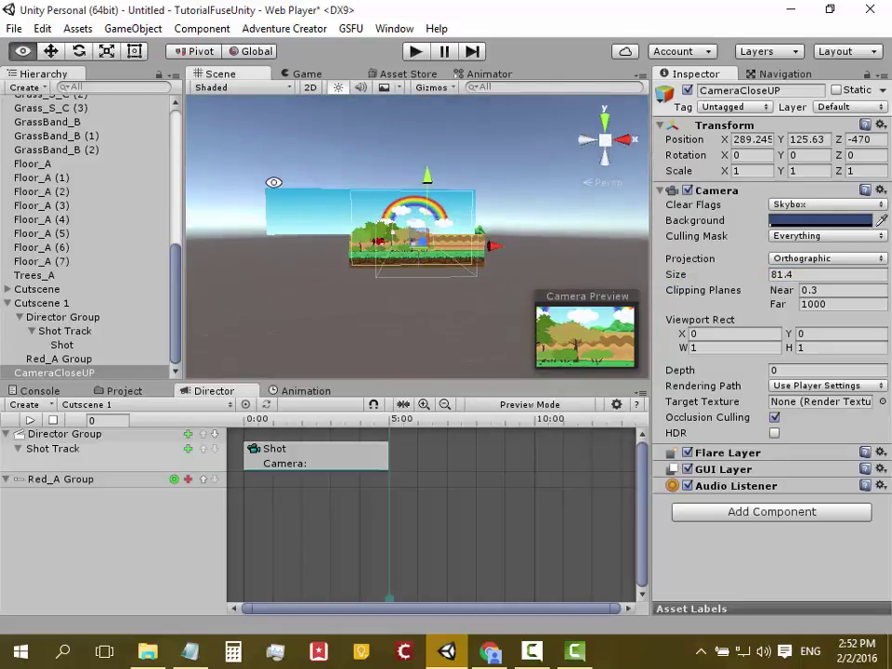
Step: Move the camera to X 137 and shrink its Size to 56.7 around the red bird
{"action": "left_click_drag", "start_coordinate": [507, 256], "coordinate": [445, 263]}
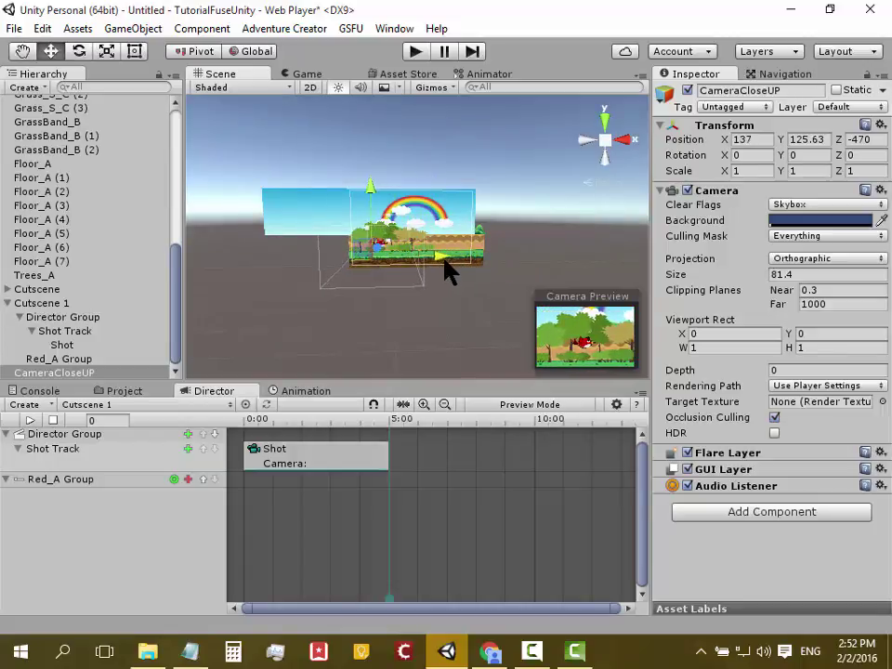
{"action": "mouse_move", "coordinate": [751, 279]}
{"action": "left_mouse_down"}
{"action": "mouse_move", "coordinate": [678, 279]}
{"action": "mouse_move", "coordinate": [717, 277]}
{"action": "left_mouse_up"}
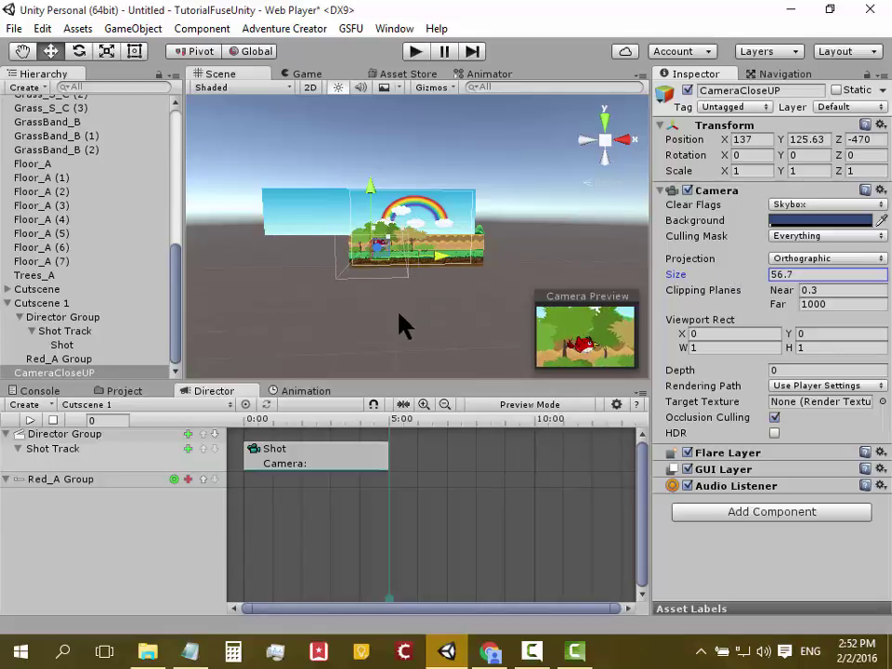
{"action": "scroll", "coordinate": [400, 324], "scroll_direction": "up", "scroll_amount": 2}
{"action": "scroll", "coordinate": [400, 325], "scroll_direction": "down", "scroll_amount": 2}
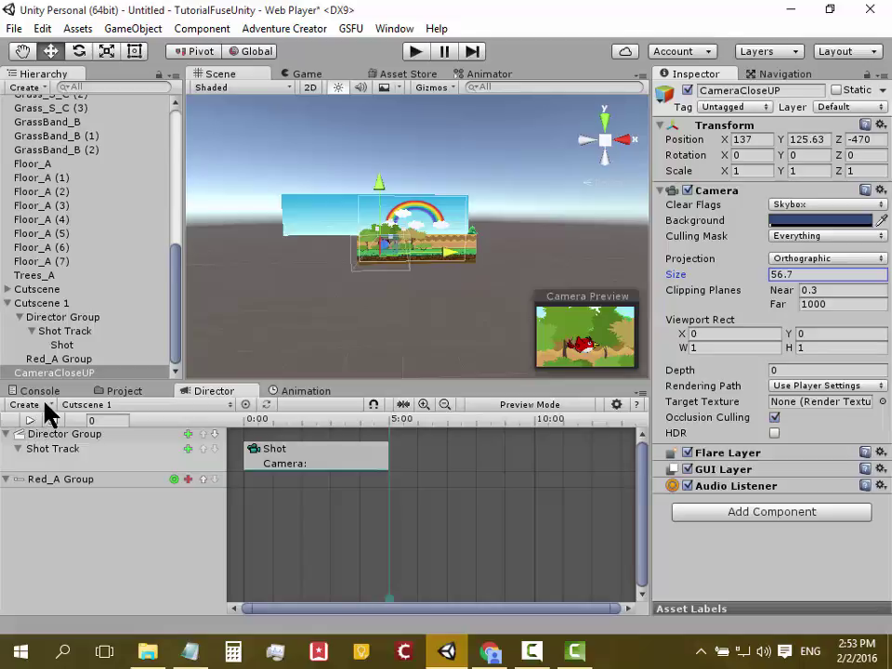
Step: Add an Actor Track Group bound to CameraCloseUP, with a Curve Track
{"action": "left_click", "coordinate": [48, 411]}
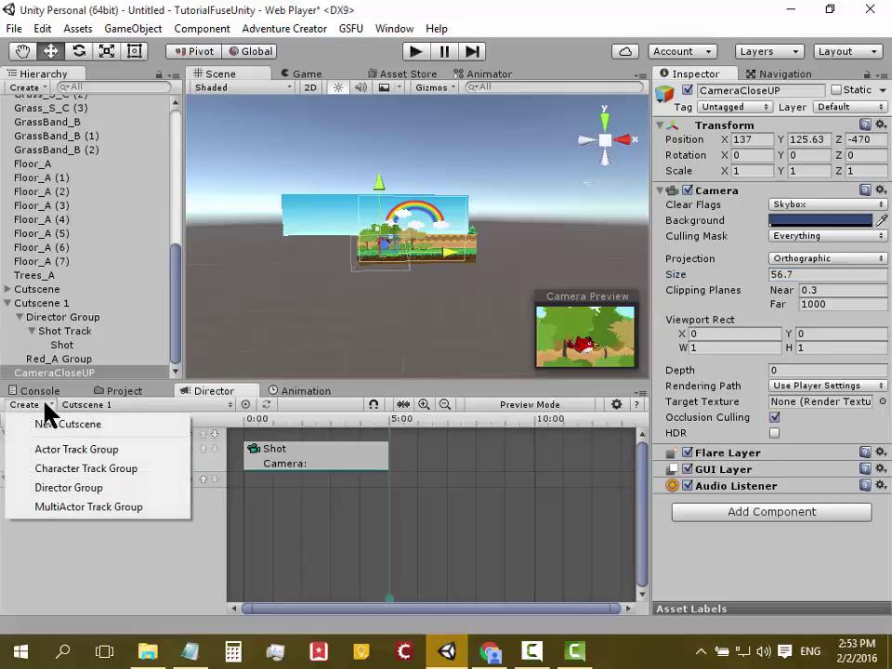
{"action": "left_click", "coordinate": [93, 452]}
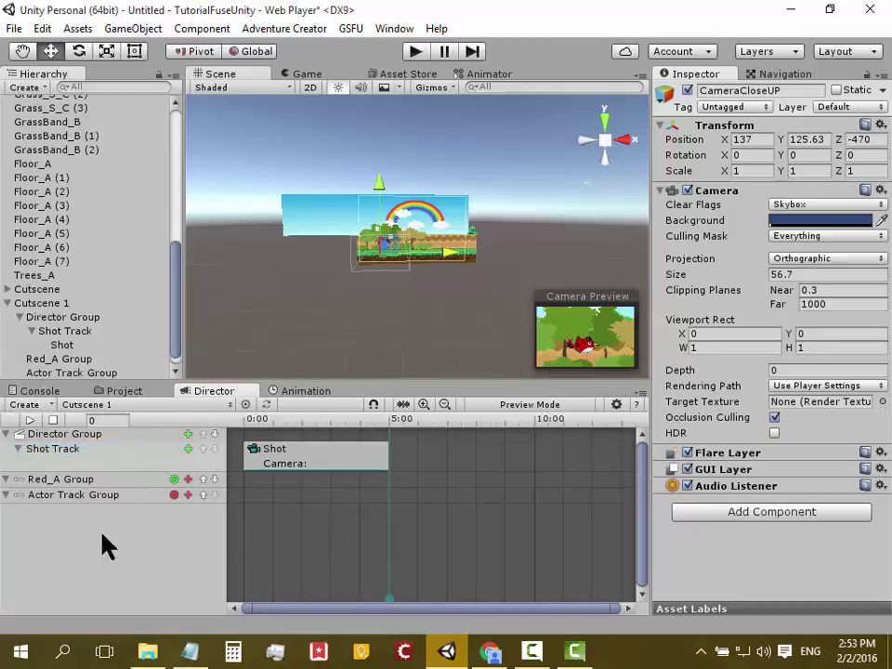
{"action": "left_click", "coordinate": [175, 495]}
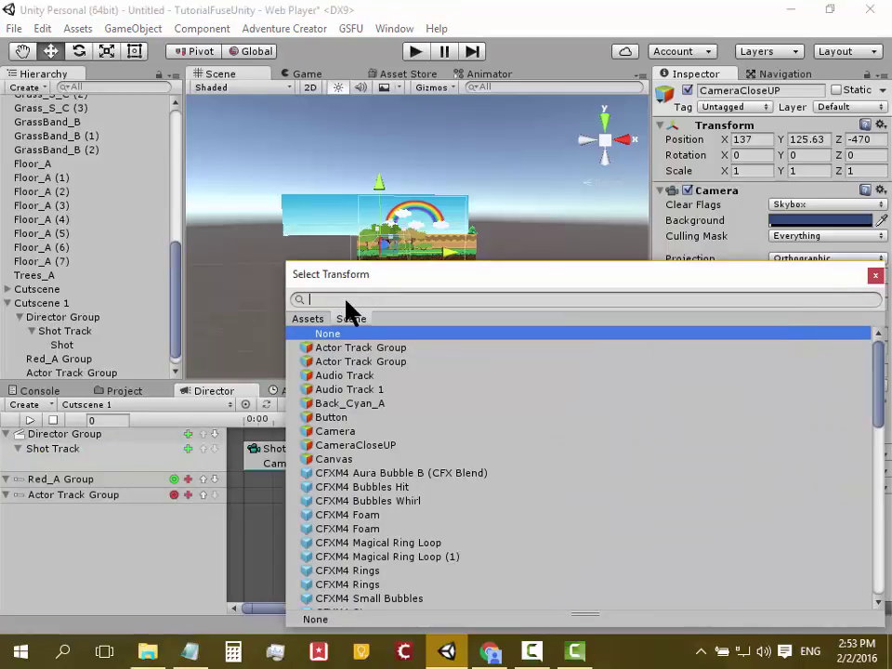
{"action": "type", "text": "came"}
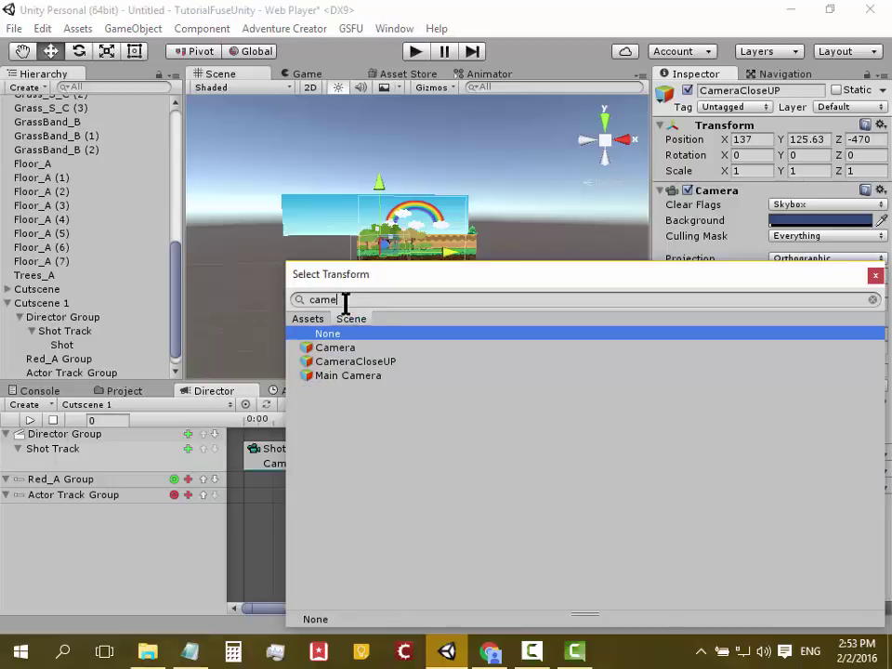
{"action": "double_click", "coordinate": [383, 363]}
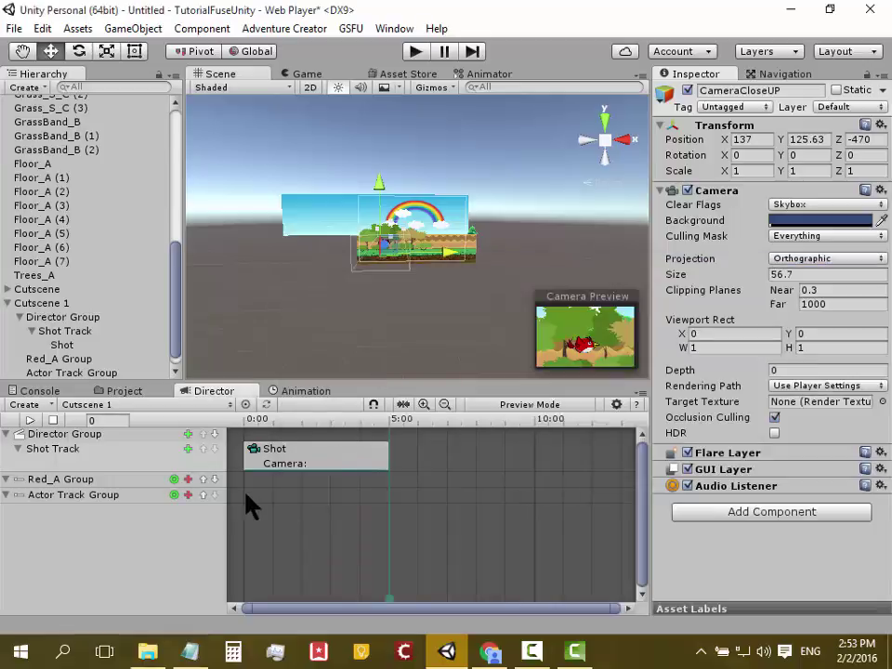
{"action": "left_click", "coordinate": [187, 495]}
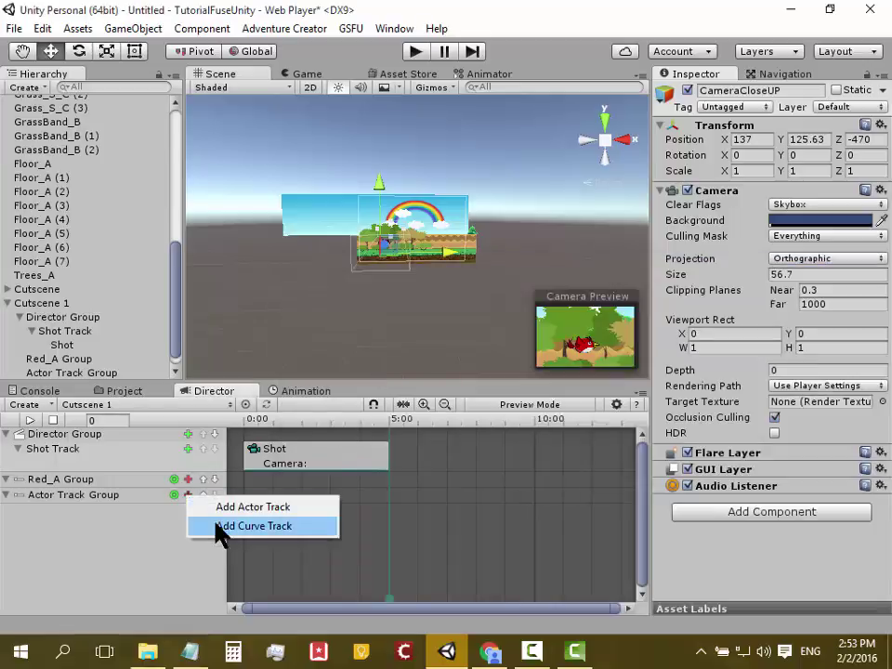
{"action": "left_click", "coordinate": [219, 527]}
Step: Add a Curve Clip carrying a Transform.Position curve, then select CameraCloseUP
{"action": "left_click", "coordinate": [187, 510]}
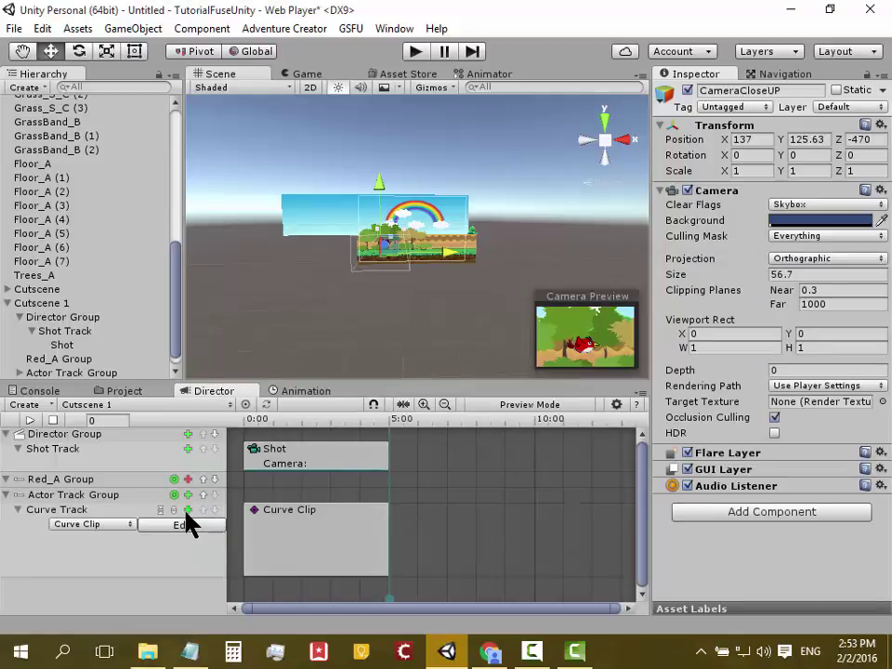
{"action": "right_click", "coordinate": [269, 526]}
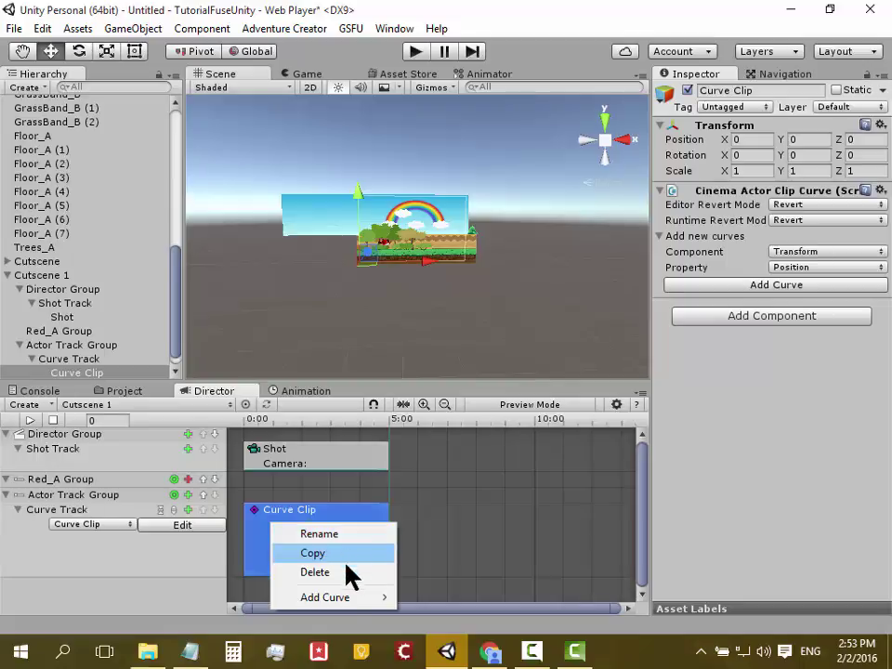
{"action": "mouse_move", "coordinate": [346, 598]}
{"action": "mouse_move", "coordinate": [458, 600]}
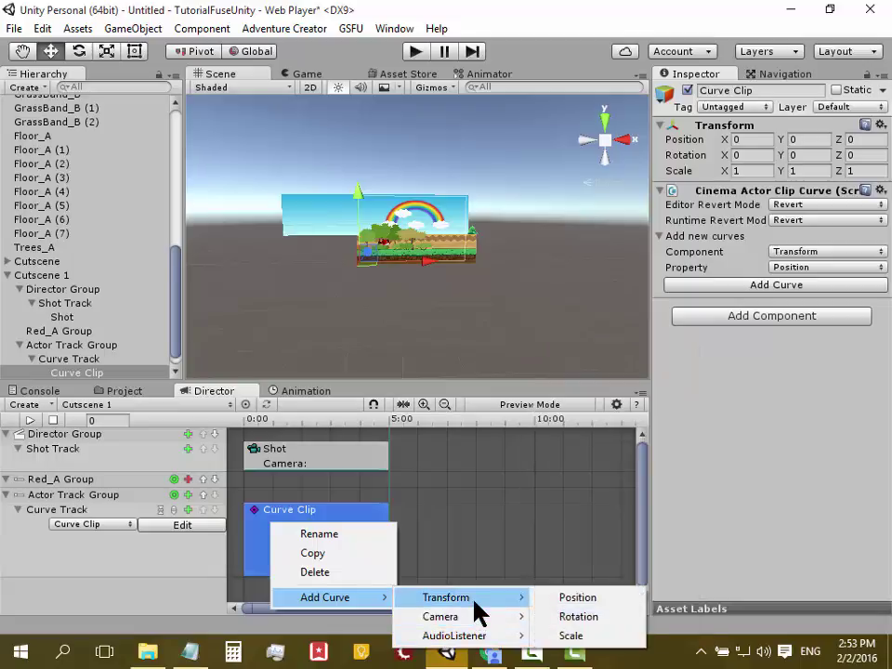
{"action": "left_click", "coordinate": [572, 601]}
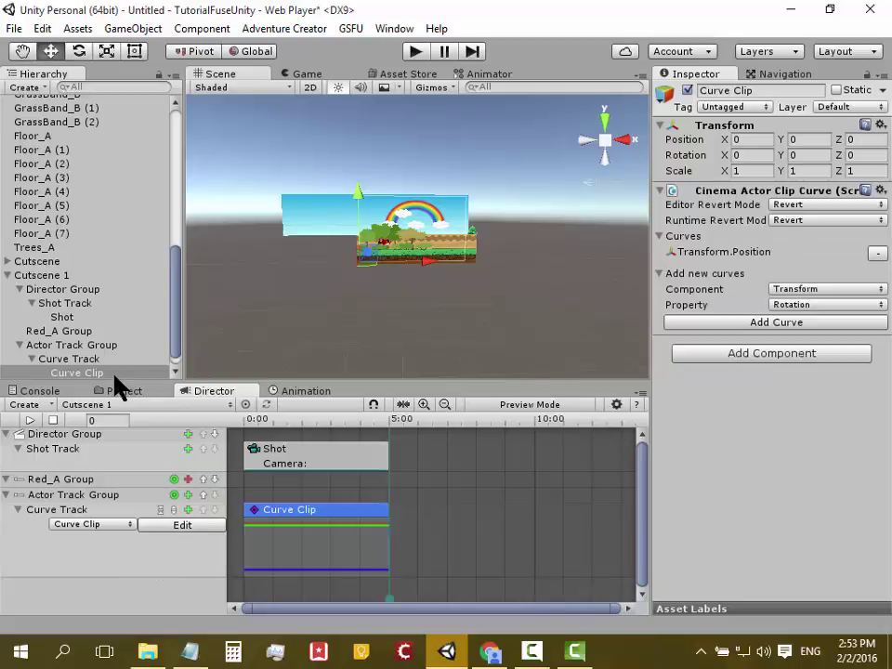
{"action": "left_click", "coordinate": [175, 495]}
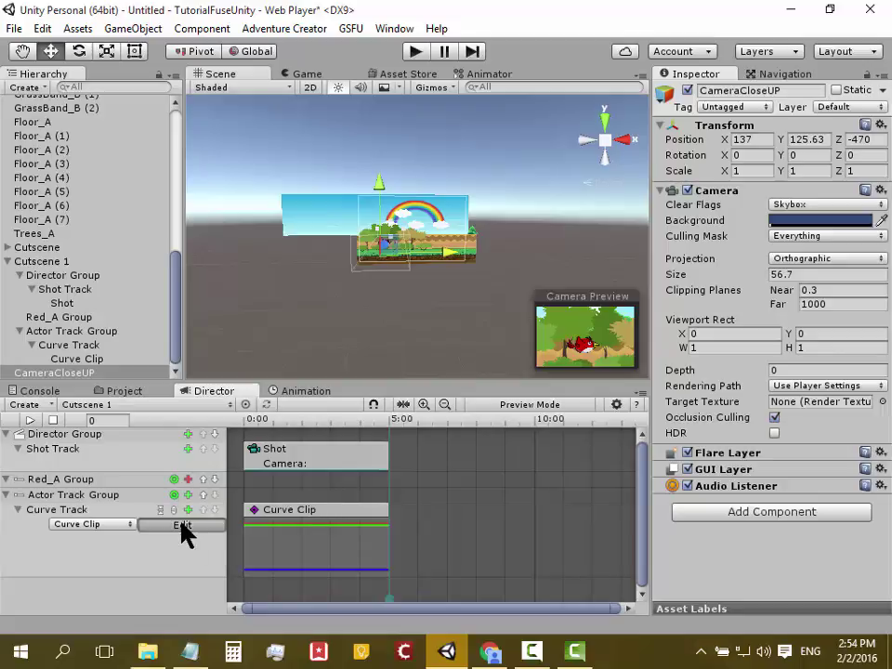
Step: Key the opening shake: Y 137 at 0 s, then Y 126, 112, 118, and X 129 near 1.05 s
{"action": "left_click", "coordinate": [182, 525]}
{"action": "left_click_drag", "start_coordinate": [259, 420], "coordinate": [245, 420]}
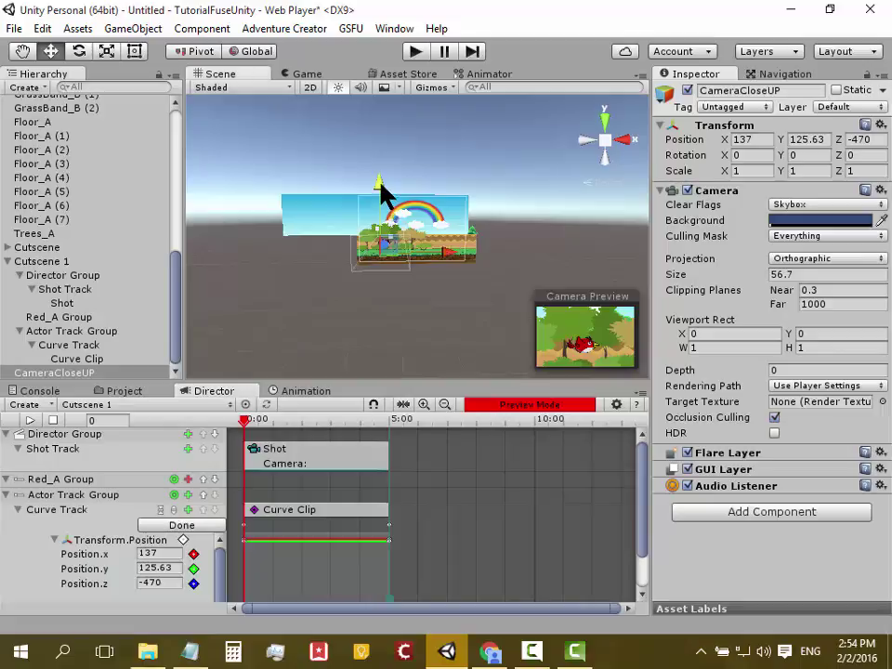
{"action": "left_click_drag", "start_coordinate": [381, 191], "coordinate": [381, 185]}
{"action": "left_click", "coordinate": [249, 423]}
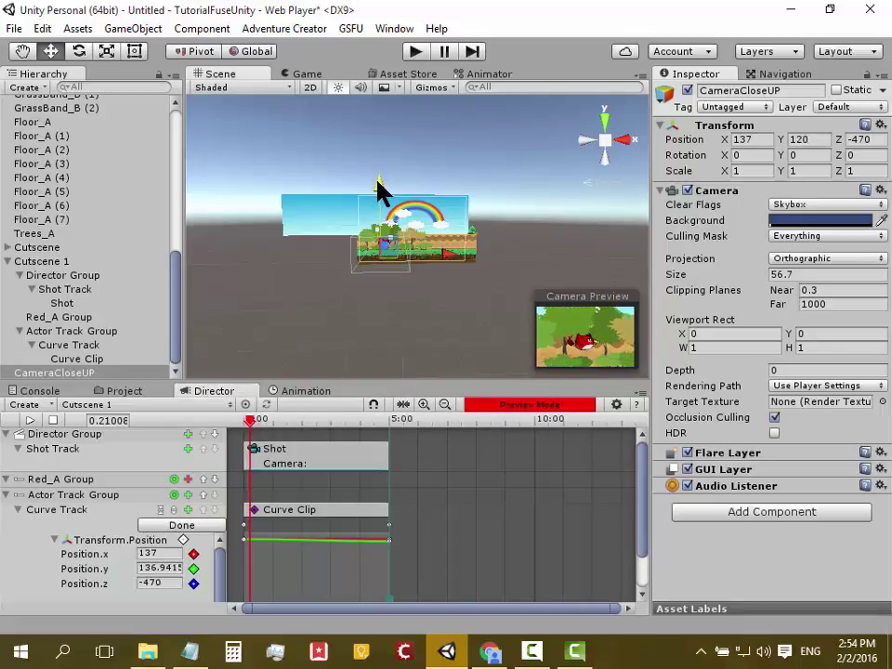
{"action": "left_click", "coordinate": [254, 420]}
{"action": "left_click", "coordinate": [256, 420]}
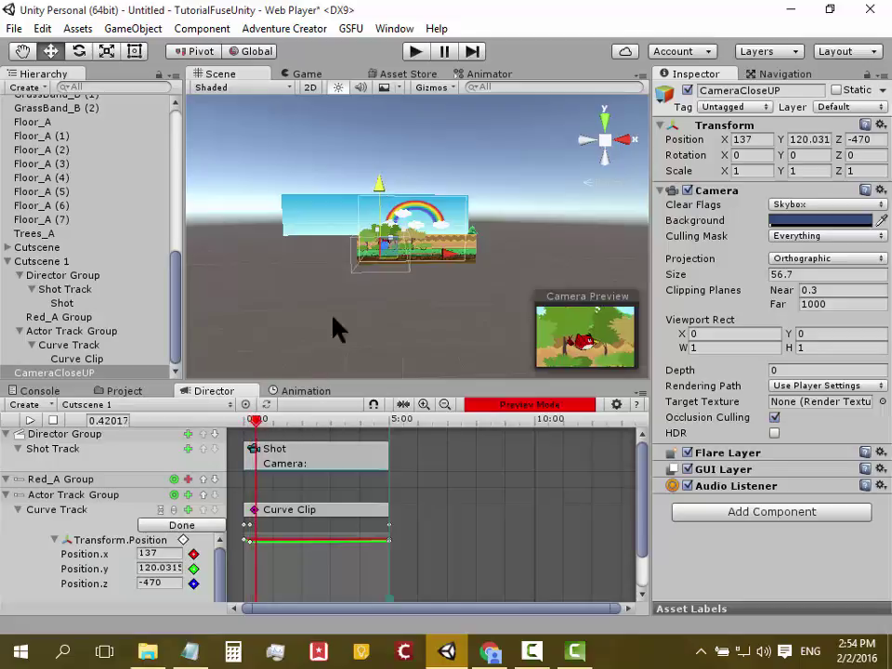
{"action": "left_click_drag", "start_coordinate": [378, 191], "coordinate": [379, 186]}
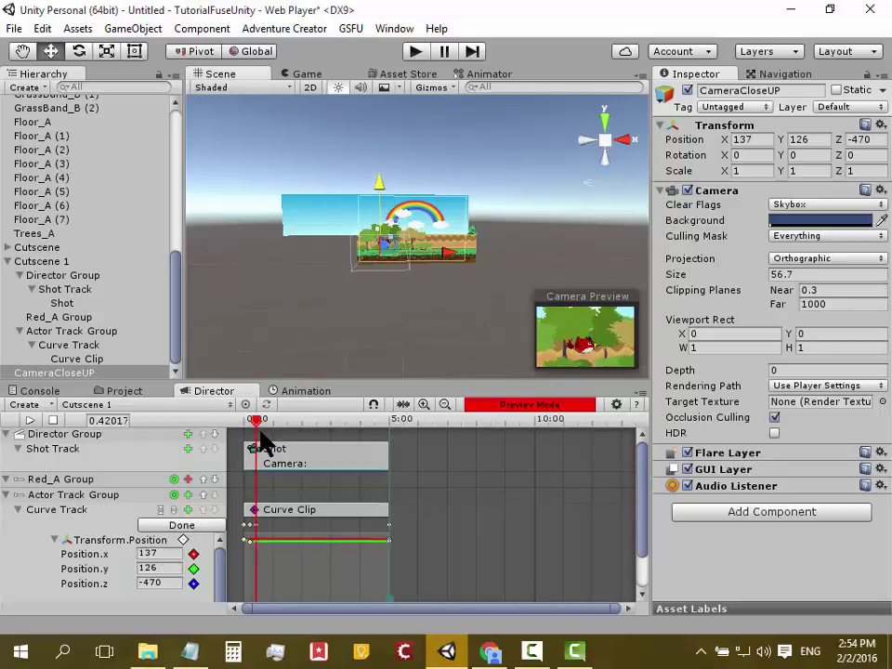
{"action": "left_click_drag", "start_coordinate": [256, 420], "coordinate": [263, 420]}
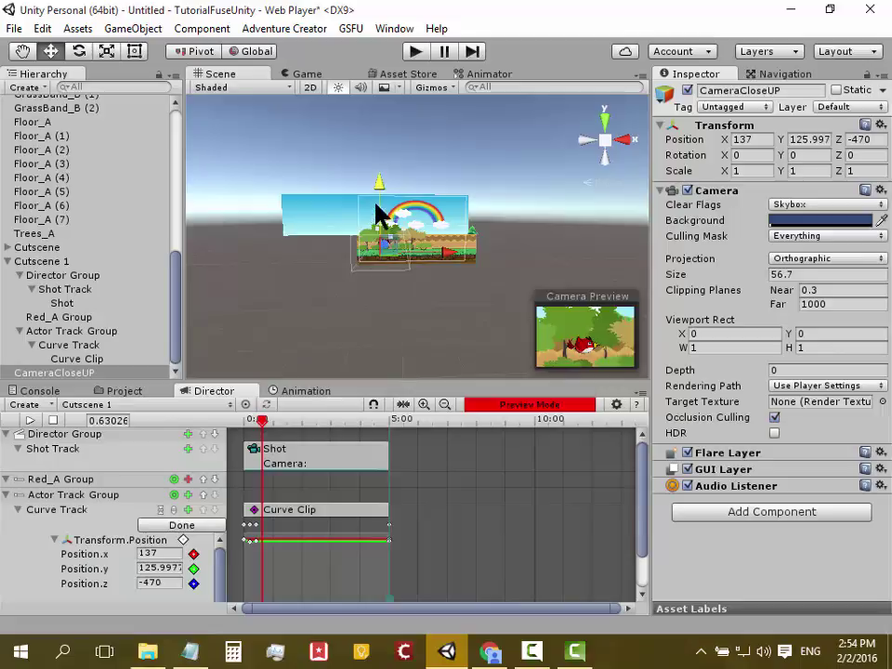
{"action": "left_click_drag", "start_coordinate": [378, 183], "coordinate": [378, 189]}
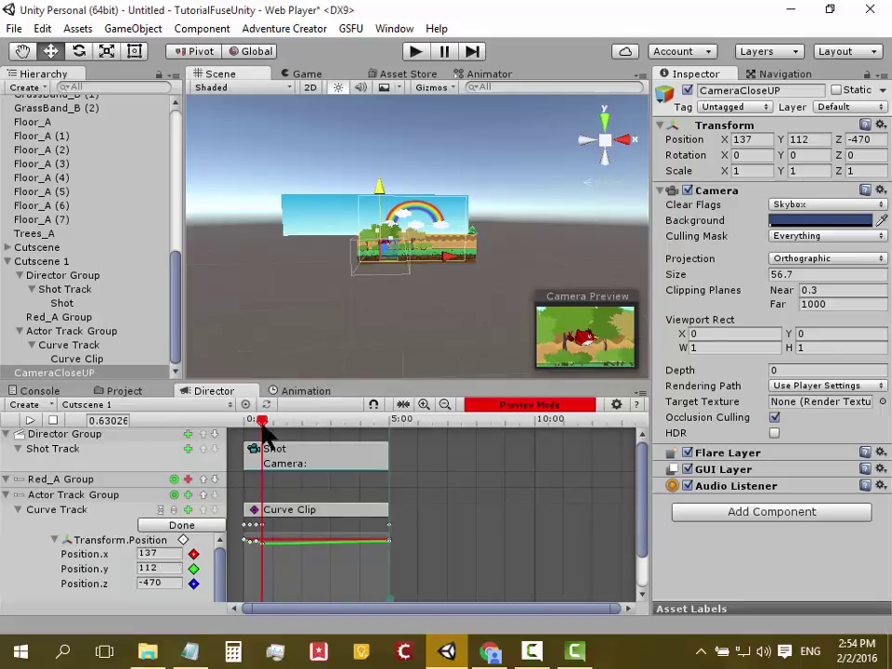
{"action": "left_click_drag", "start_coordinate": [263, 421], "coordinate": [270, 420]}
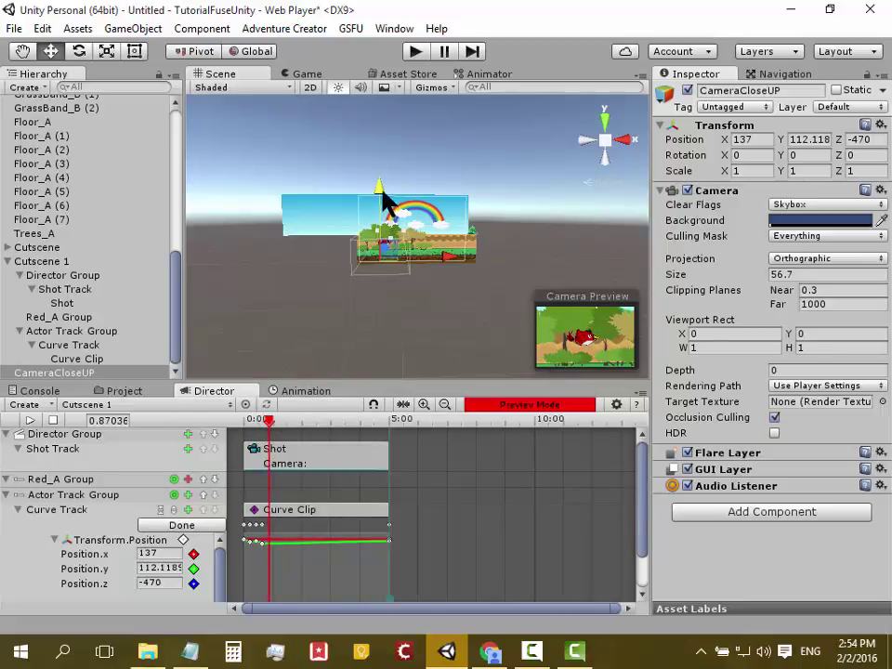
{"action": "left_click_drag", "start_coordinate": [379, 192], "coordinate": [378, 189]}
{"action": "left_click_drag", "start_coordinate": [269, 421], "coordinate": [274, 421]}
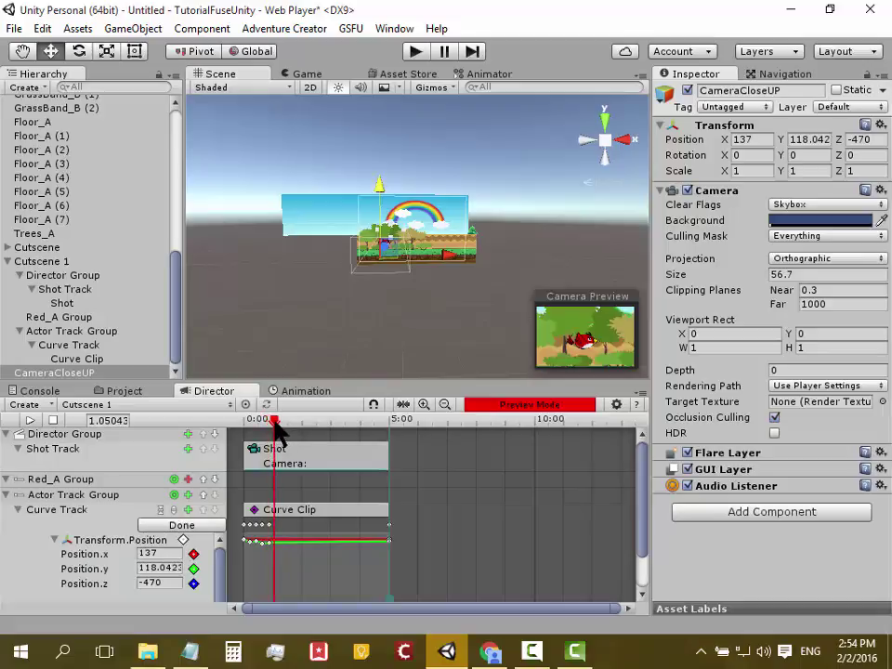
{"action": "left_click_drag", "start_coordinate": [448, 252], "coordinate": [445, 255]}
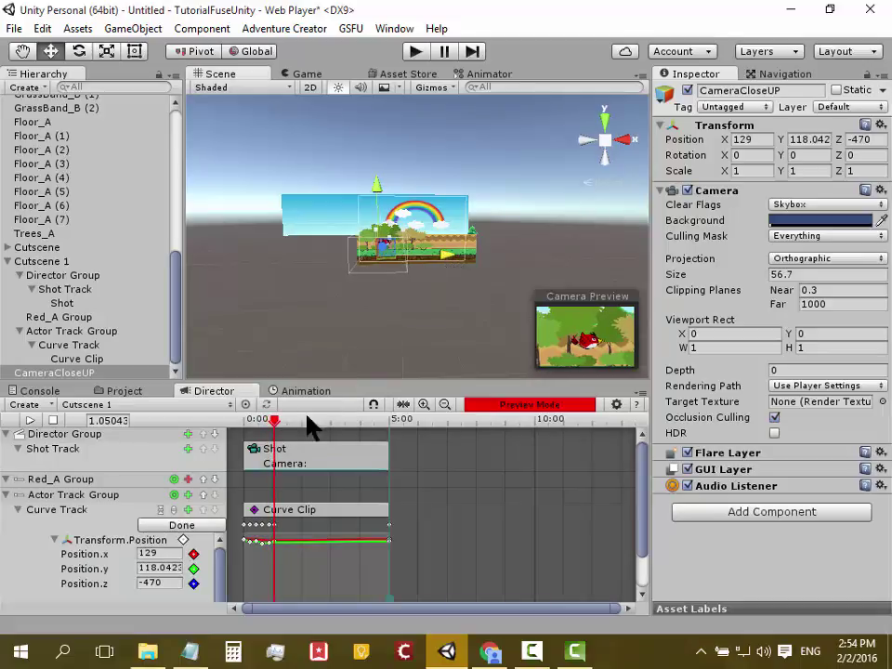
Step: Key shake positions from 1.29 to 2.49 s: X 137, Y 127, X 126, Y 141, Y 135, X 135, Y 115
{"action": "left_click_drag", "start_coordinate": [275, 420], "coordinate": [282, 420]}
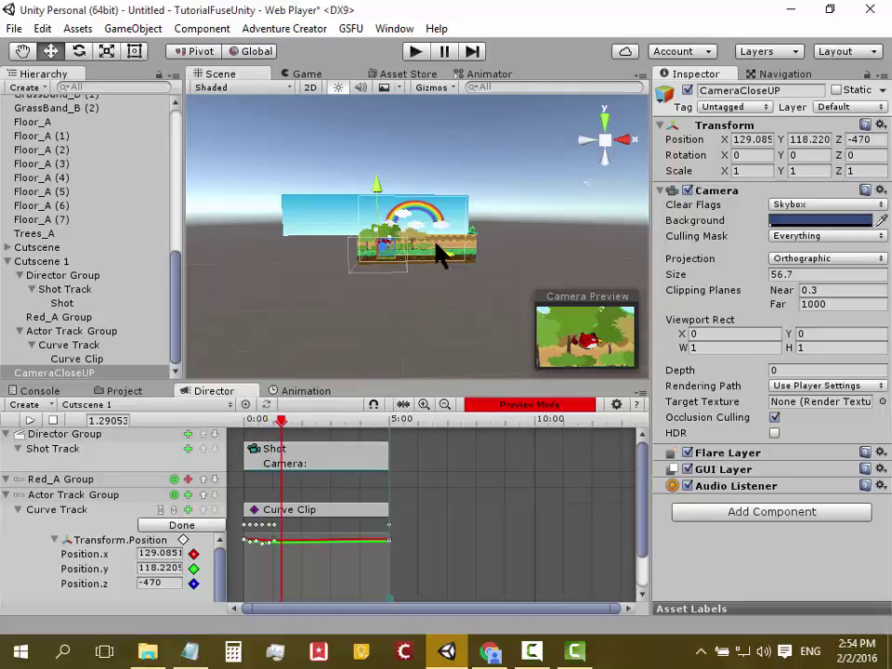
{"action": "key", "text": "ctrl+z"}
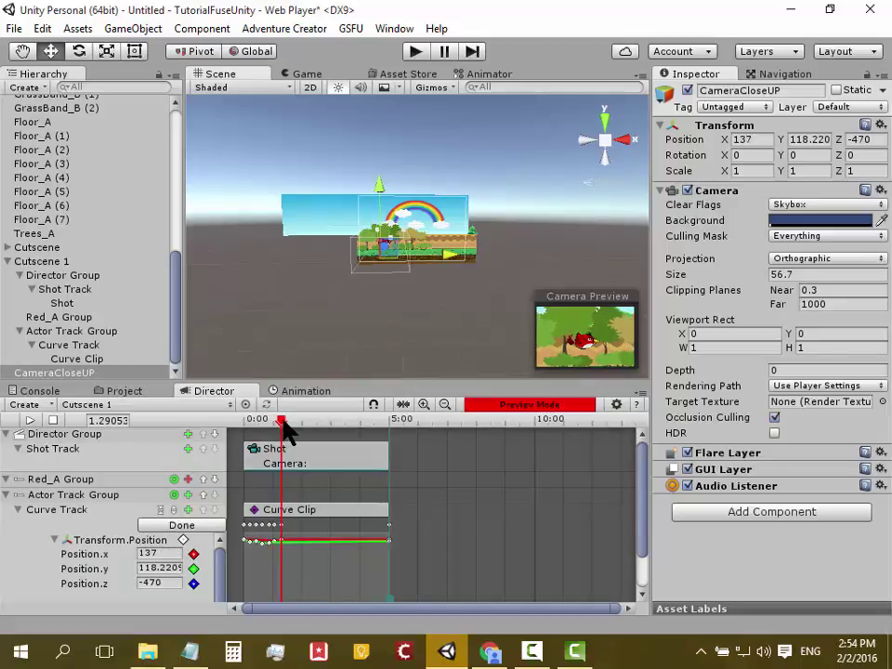
{"action": "left_click_drag", "start_coordinate": [282, 421], "coordinate": [289, 420]}
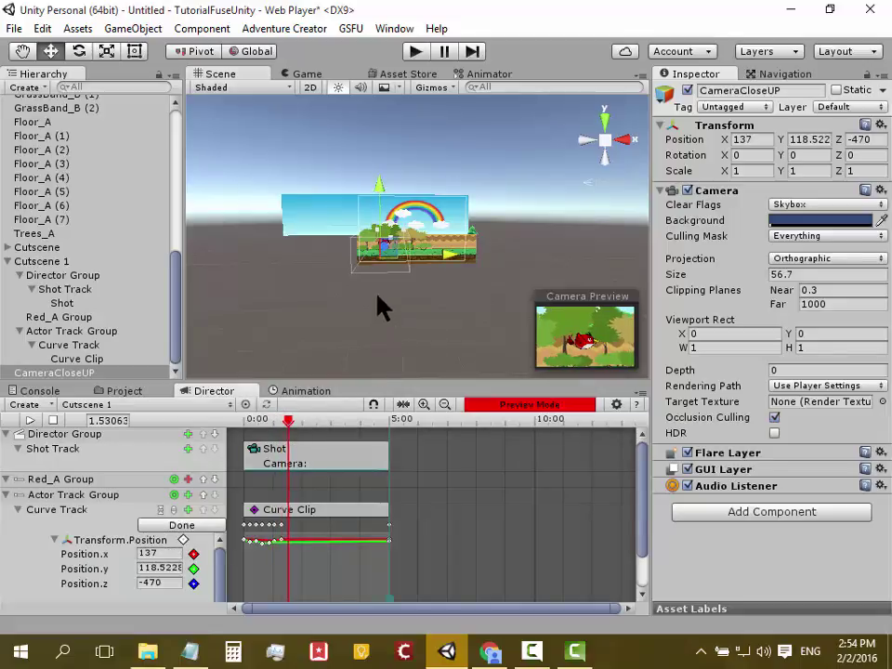
{"action": "key", "text": "ctrl+z"}
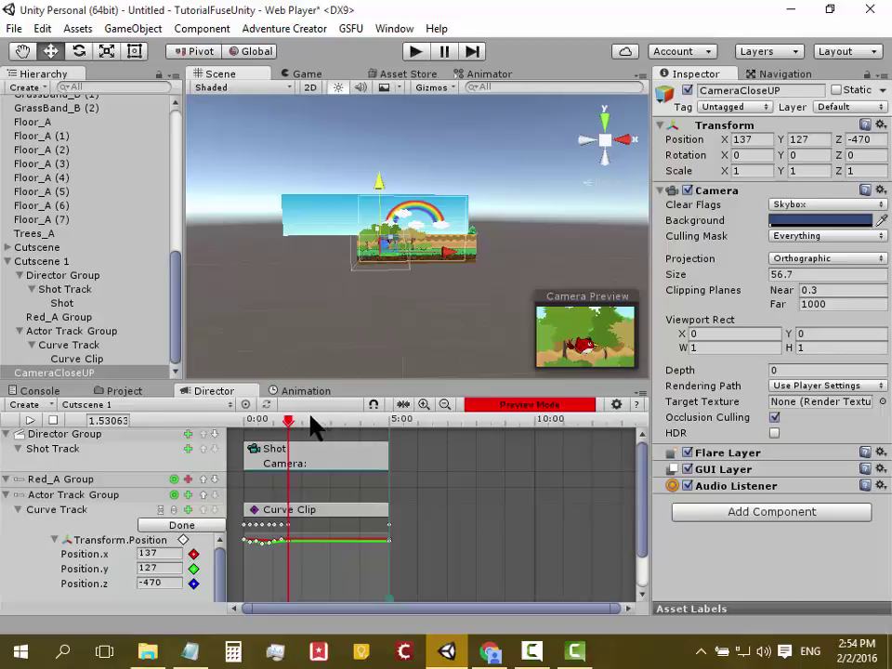
{"action": "left_click_drag", "start_coordinate": [289, 420], "coordinate": [293, 424]}
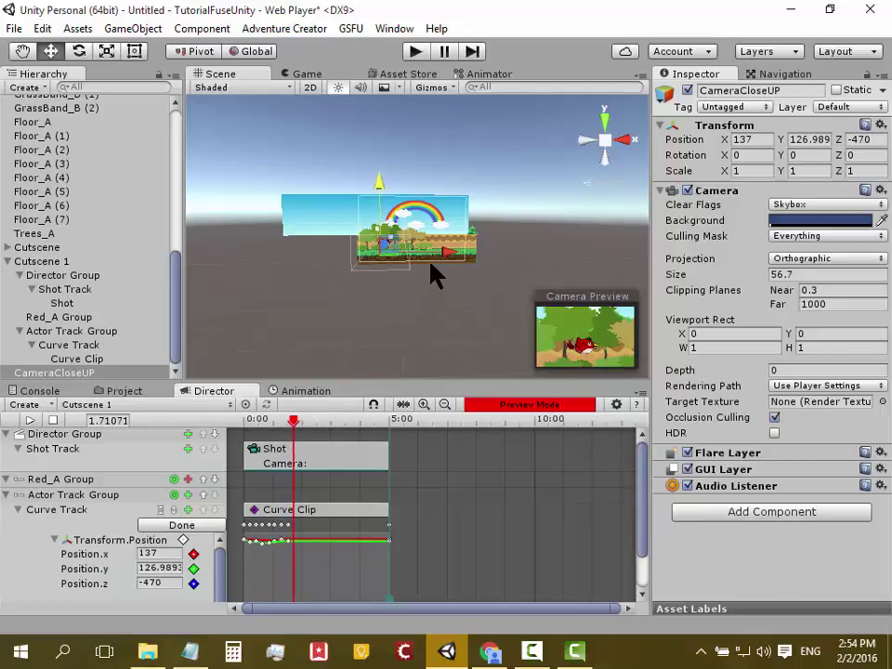
{"action": "left_click_drag", "start_coordinate": [442, 263], "coordinate": [439, 263]}
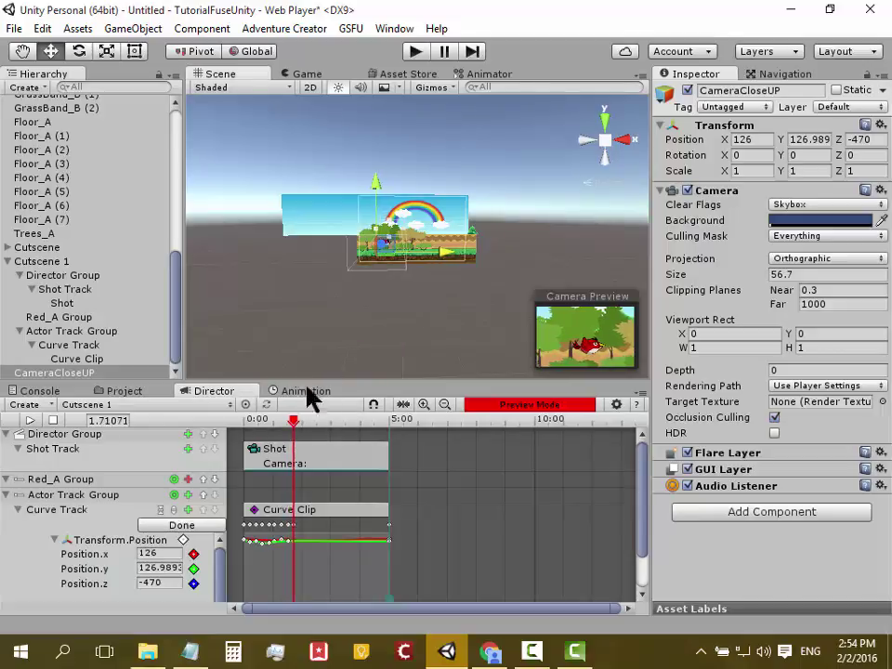
{"action": "left_click_drag", "start_coordinate": [299, 424], "coordinate": [301, 421]}
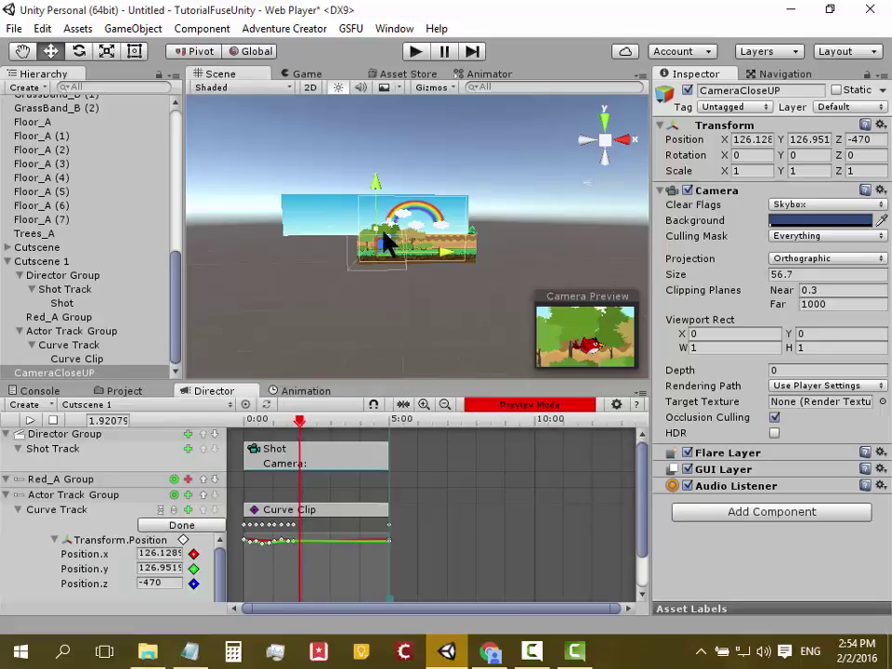
{"action": "left_click_drag", "start_coordinate": [378, 199], "coordinate": [375, 176]}
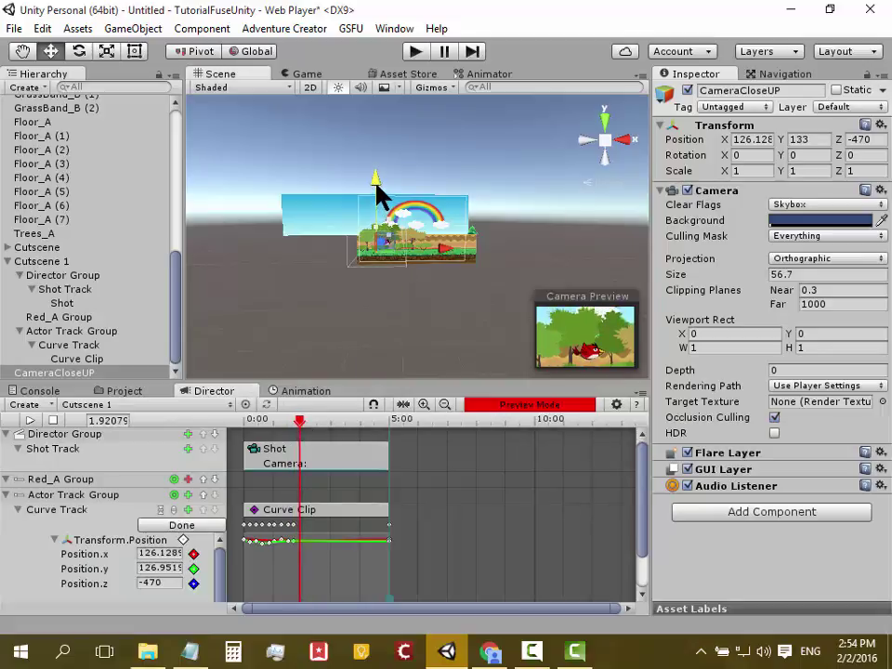
{"action": "left_click", "coordinate": [307, 421]}
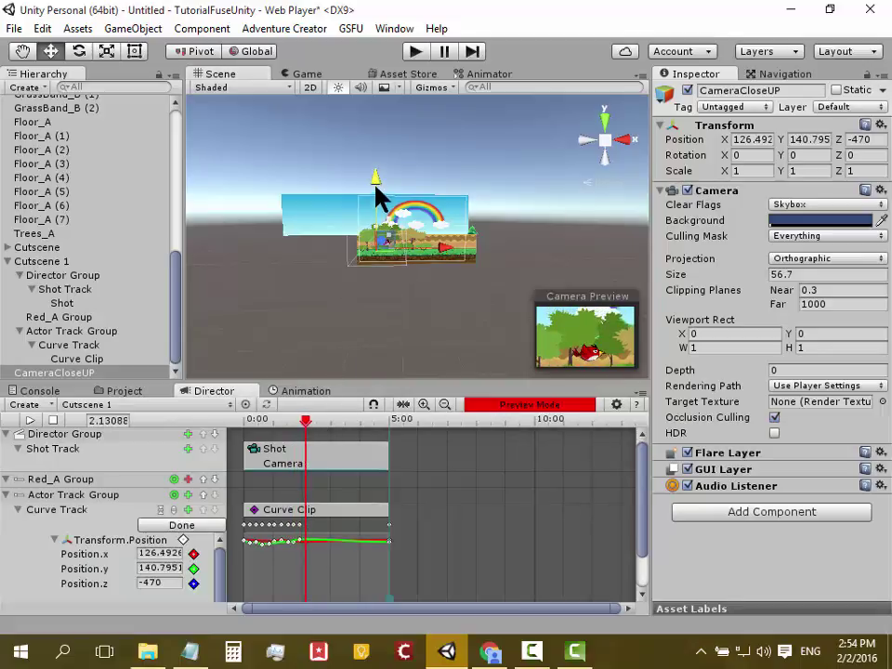
{"action": "left_click_drag", "start_coordinate": [374, 177], "coordinate": [375, 185]}
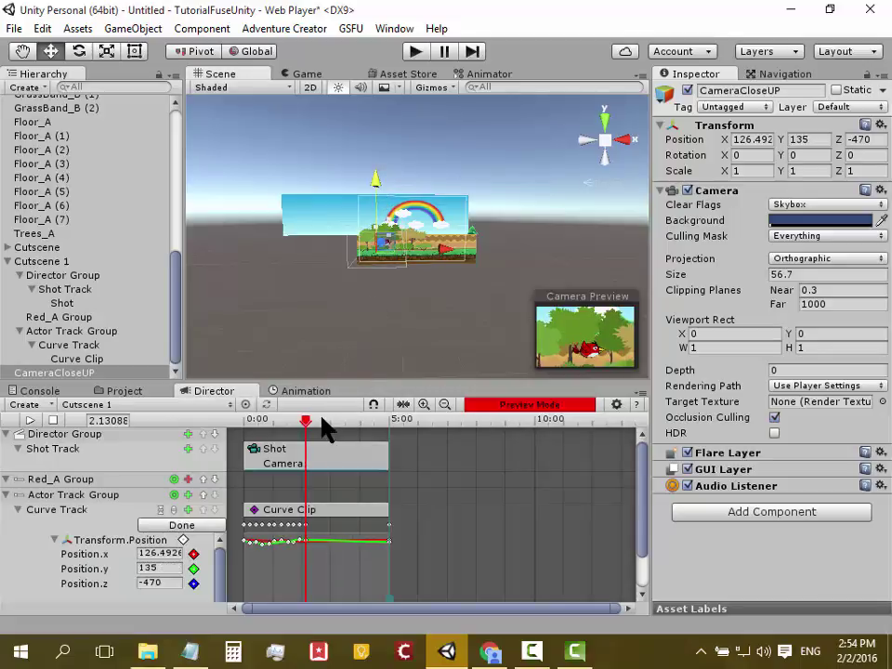
{"action": "left_click_drag", "start_coordinate": [308, 421], "coordinate": [311, 423]}
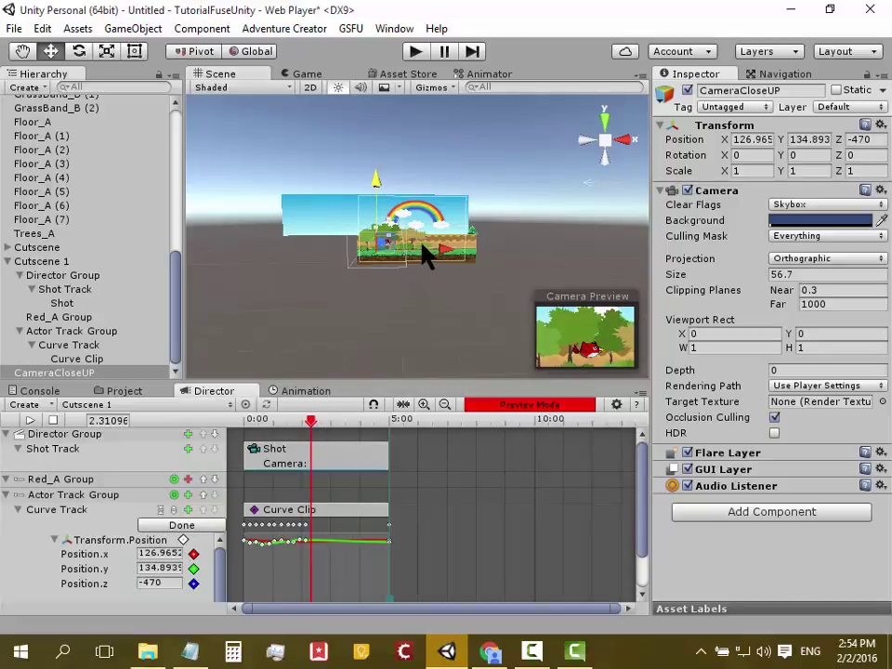
{"action": "left_click_drag", "start_coordinate": [423, 247], "coordinate": [440, 254]}
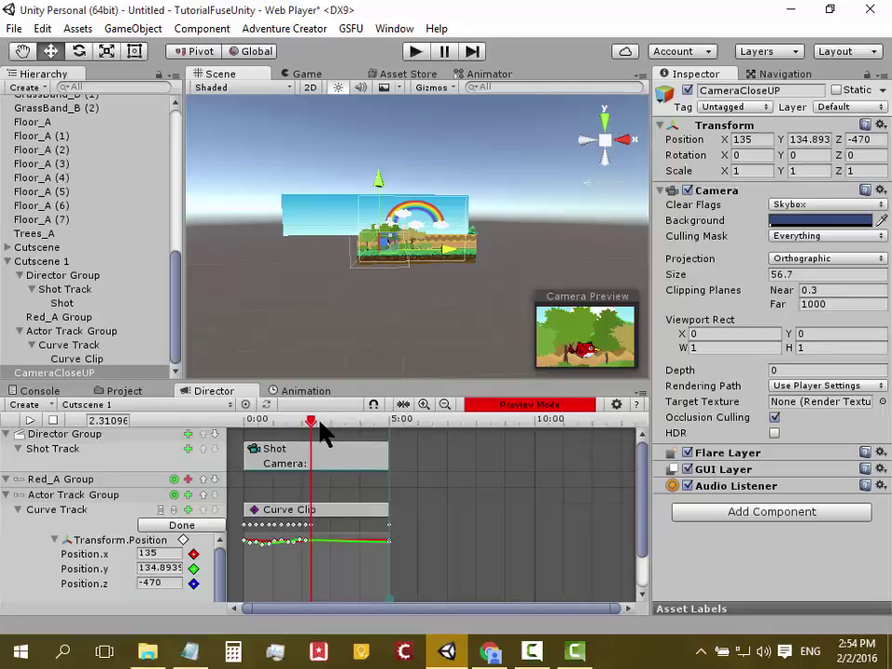
{"action": "left_click_drag", "start_coordinate": [320, 421], "coordinate": [316, 421]}
{"action": "left_click_drag", "start_coordinate": [376, 179], "coordinate": [374, 187]}
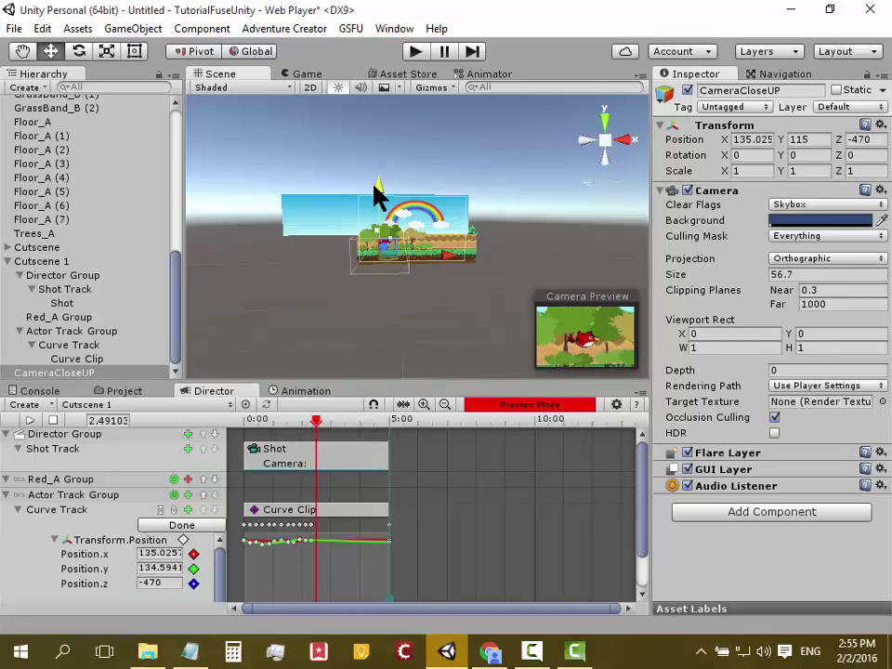
Step: Key the remaining shake from 2.76 s to the clip's end: Y 124, 133, 135, X 123, Y 127, 115
{"action": "left_click_drag", "start_coordinate": [318, 420], "coordinate": [324, 422]}
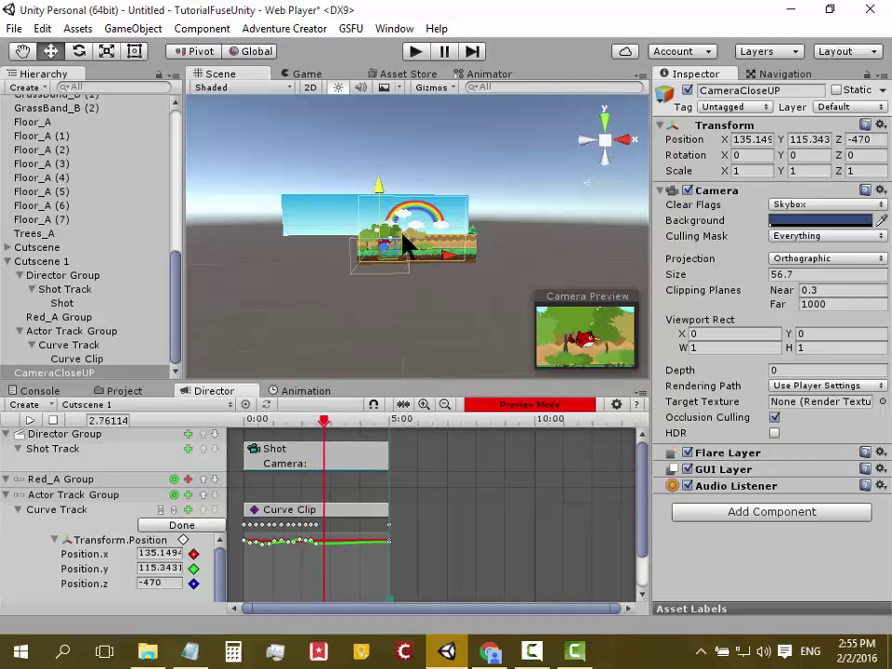
{"action": "left_click_drag", "start_coordinate": [385, 207], "coordinate": [379, 194]}
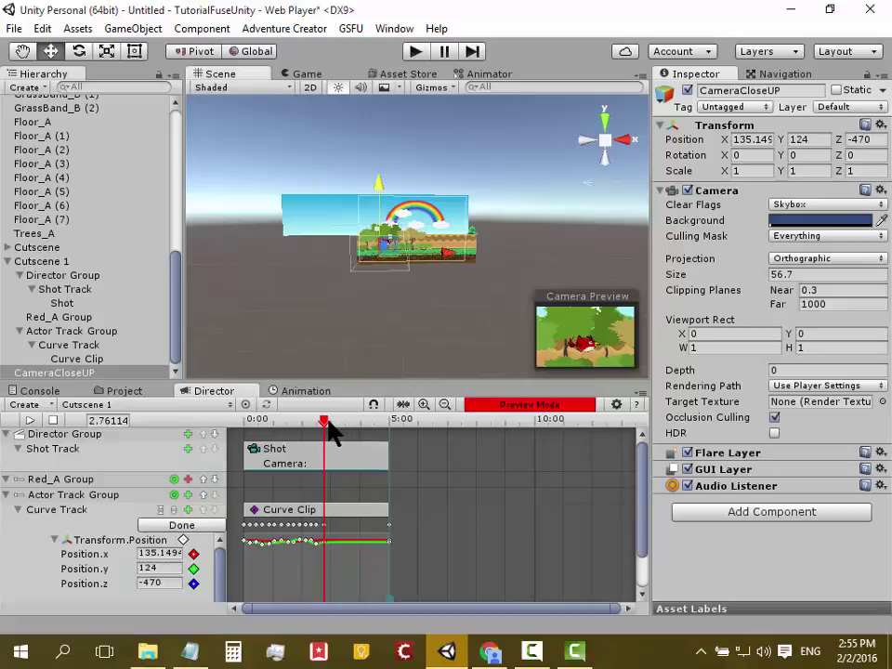
{"action": "left_click_drag", "start_coordinate": [327, 420], "coordinate": [332, 420]}
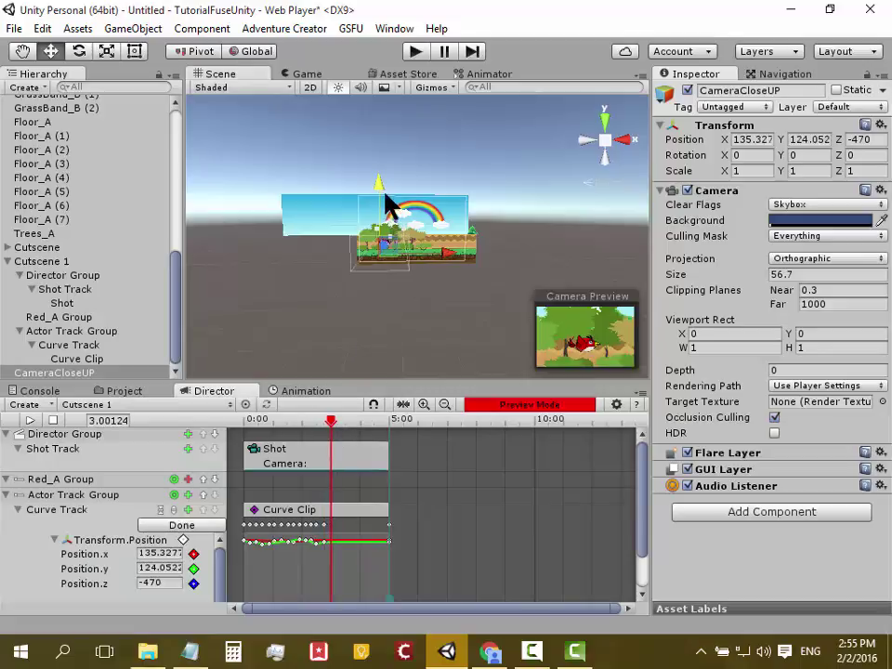
{"action": "left_click_drag", "start_coordinate": [384, 195], "coordinate": [378, 185]}
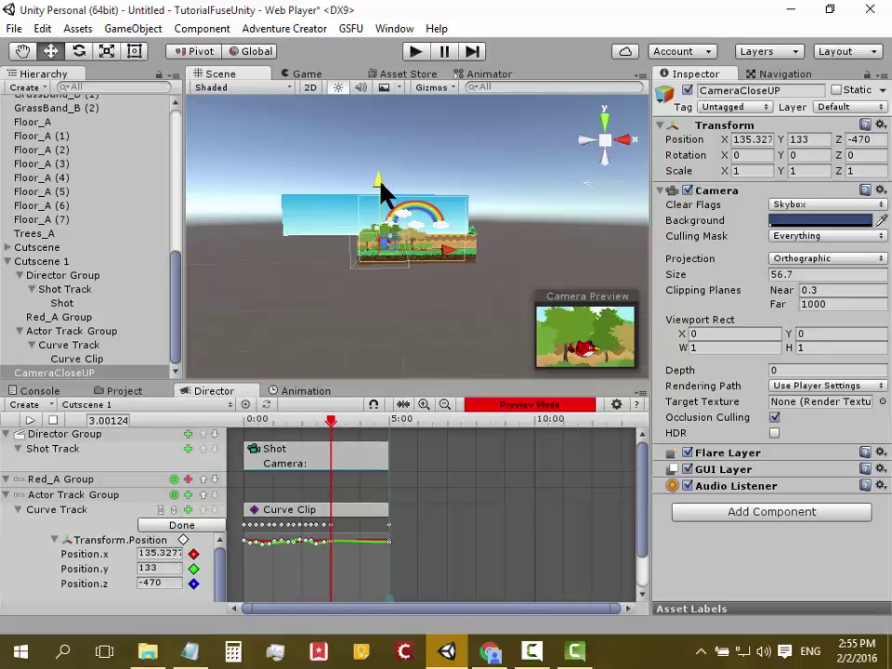
{"action": "left_click_drag", "start_coordinate": [331, 423], "coordinate": [337, 423]}
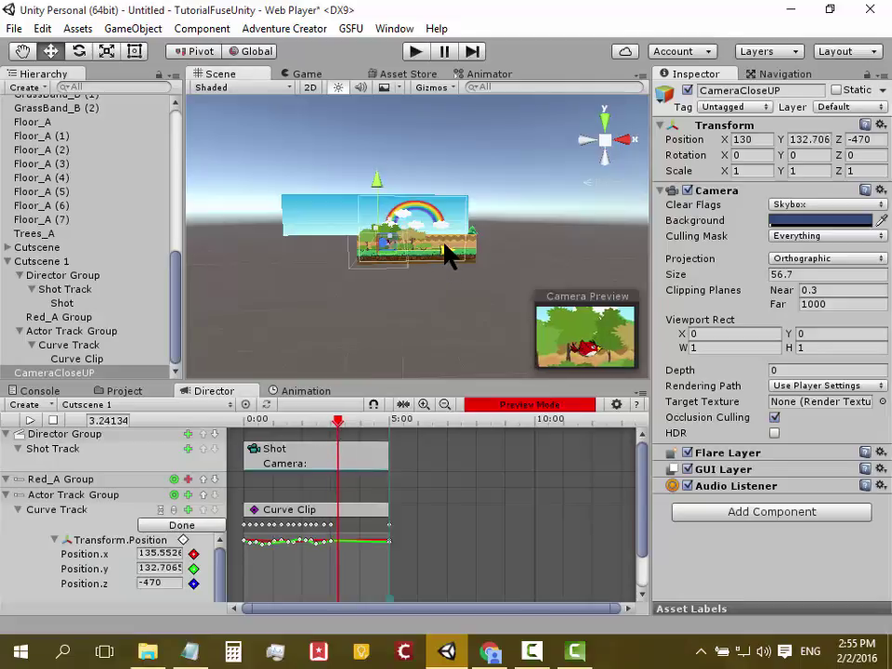
{"action": "left_click", "coordinate": [342, 423]}
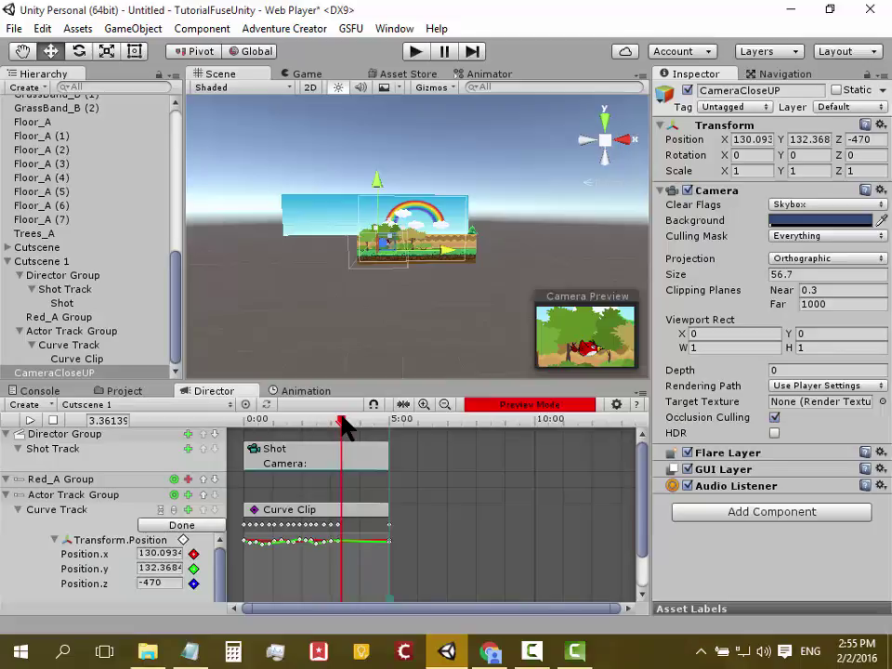
{"action": "left_click_drag", "start_coordinate": [342, 426], "coordinate": [345, 423]}
{"action": "left_click_drag", "start_coordinate": [379, 191], "coordinate": [377, 183]}
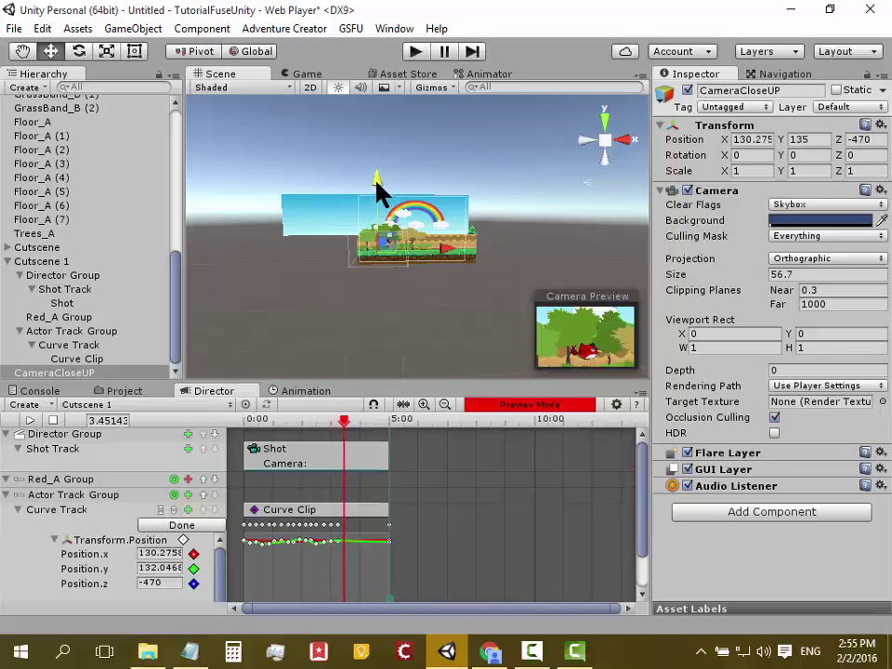
{"action": "left_click_drag", "start_coordinate": [345, 423], "coordinate": [351, 423]}
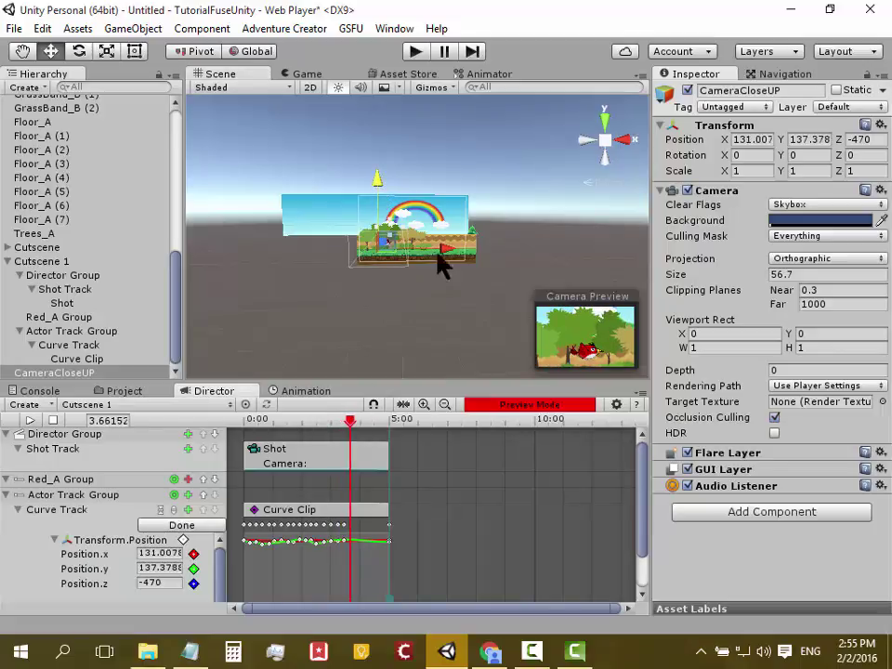
{"action": "left_click_drag", "start_coordinate": [440, 254], "coordinate": [442, 253]}
{"action": "left_click_drag", "start_coordinate": [354, 423], "coordinate": [359, 423]}
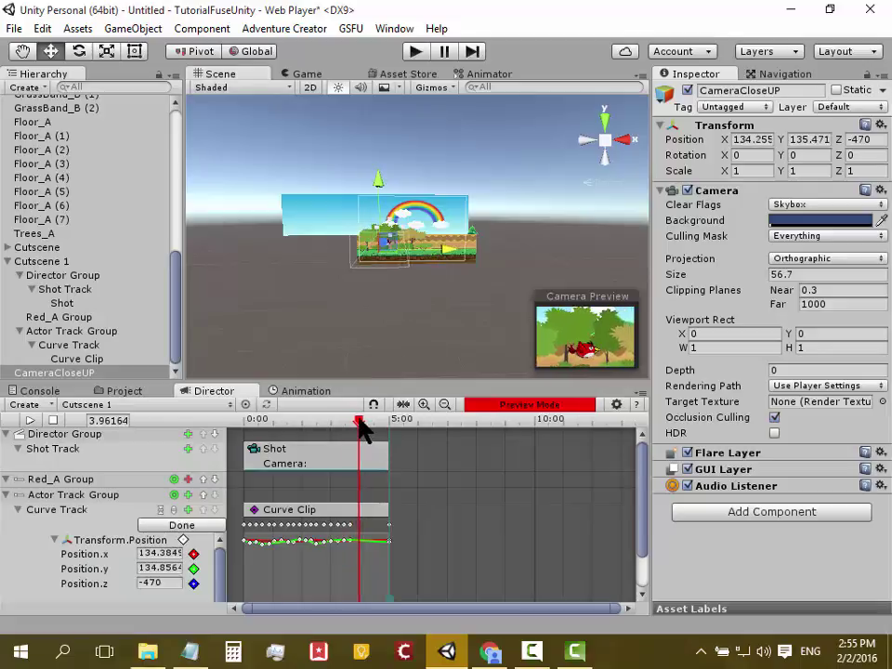
{"action": "left_click_drag", "start_coordinate": [381, 193], "coordinate": [380, 197]}
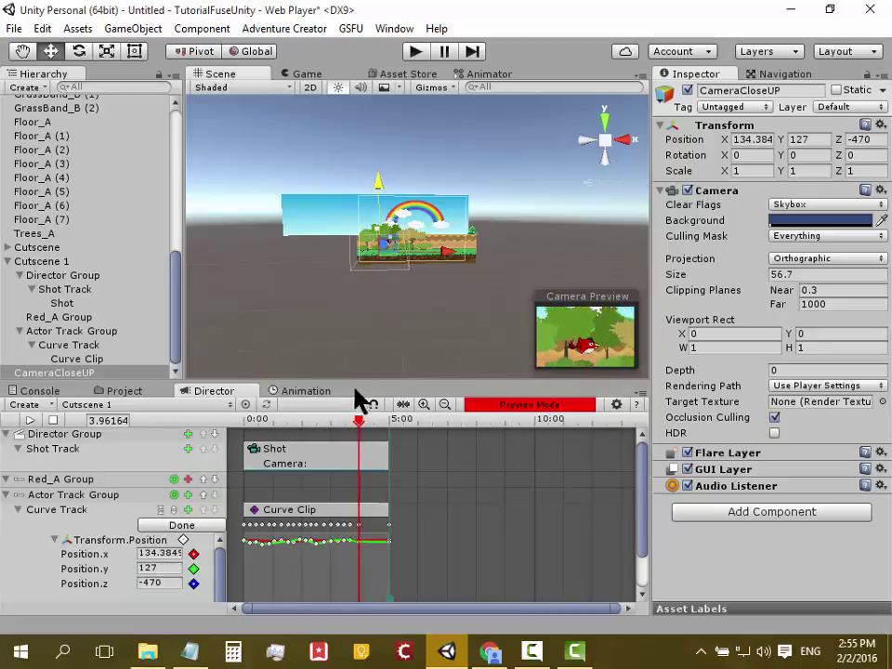
{"action": "left_click_drag", "start_coordinate": [360, 420], "coordinate": [378, 427]}
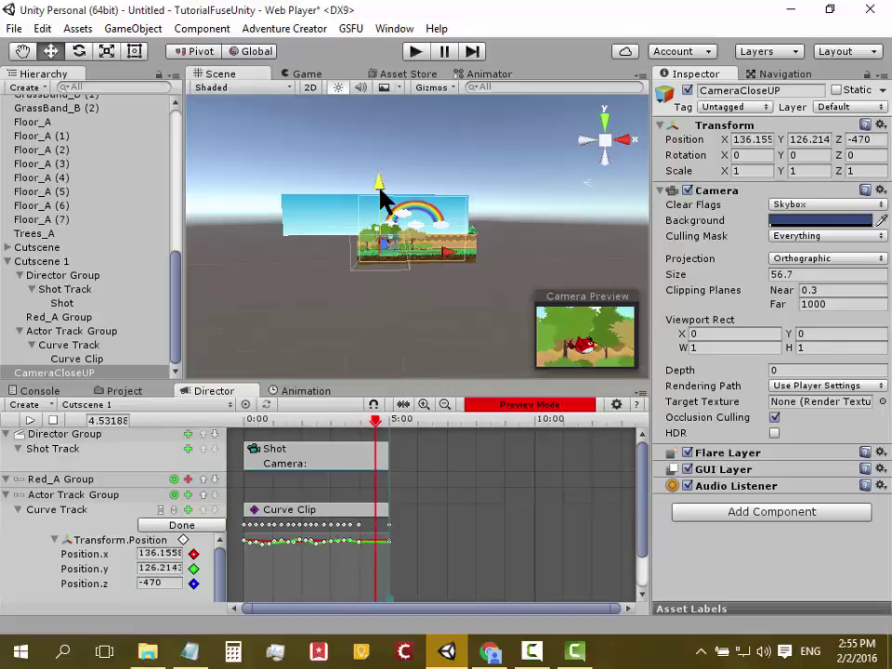
{"action": "left_click_drag", "start_coordinate": [379, 186], "coordinate": [375, 231]}
{"action": "mouse_move", "coordinate": [376, 424]}
{"action": "left_mouse_down"}
{"action": "mouse_move", "coordinate": [389, 423]}
{"action": "mouse_move", "coordinate": [277, 425]}
{"action": "mouse_move", "coordinate": [366, 446]}
{"action": "mouse_move", "coordinate": [336, 449]}
{"action": "left_mouse_up"}
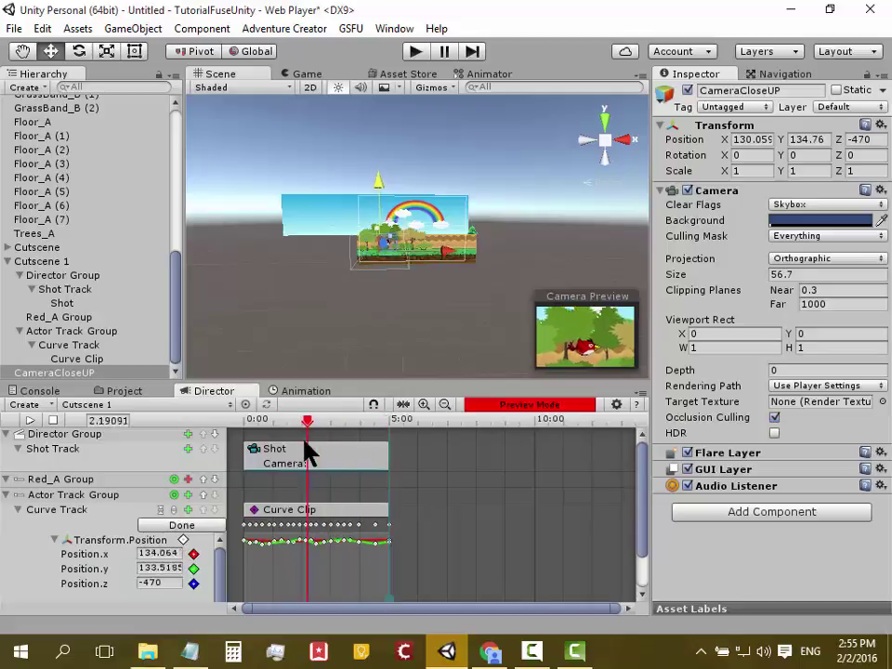
Step: Preview the recorded camera shake, collapse the Actor Track Group, and show the Project browser
{"action": "mouse_move", "coordinate": [337, 449]}
{"action": "left_mouse_down"}
{"action": "mouse_move", "coordinate": [381, 461]}
{"action": "mouse_move", "coordinate": [323, 463]}
{"action": "mouse_move", "coordinate": [350, 492]}
{"action": "mouse_move", "coordinate": [239, 488]}
{"action": "left_mouse_up"}
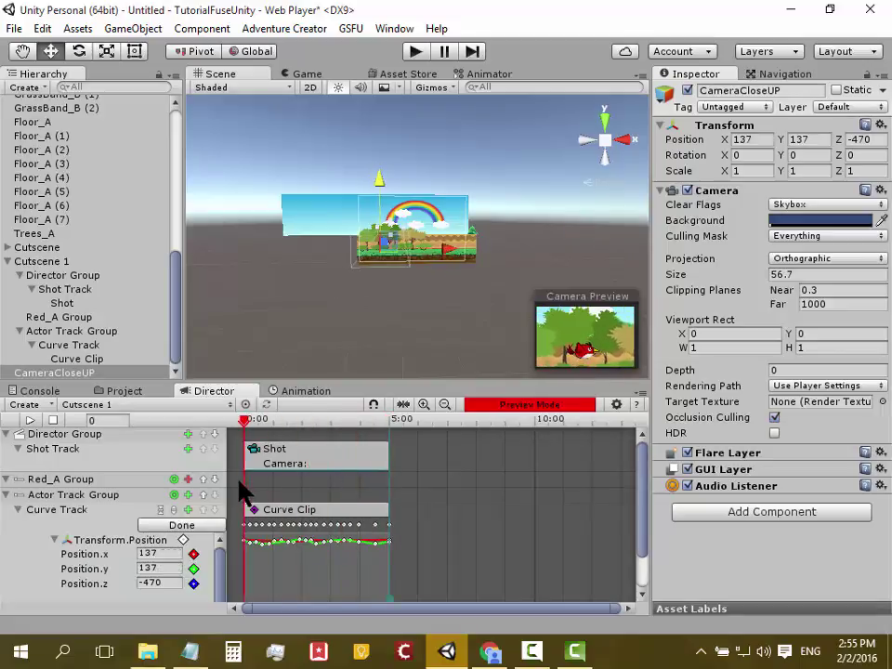
{"action": "left_click", "coordinate": [4, 495]}
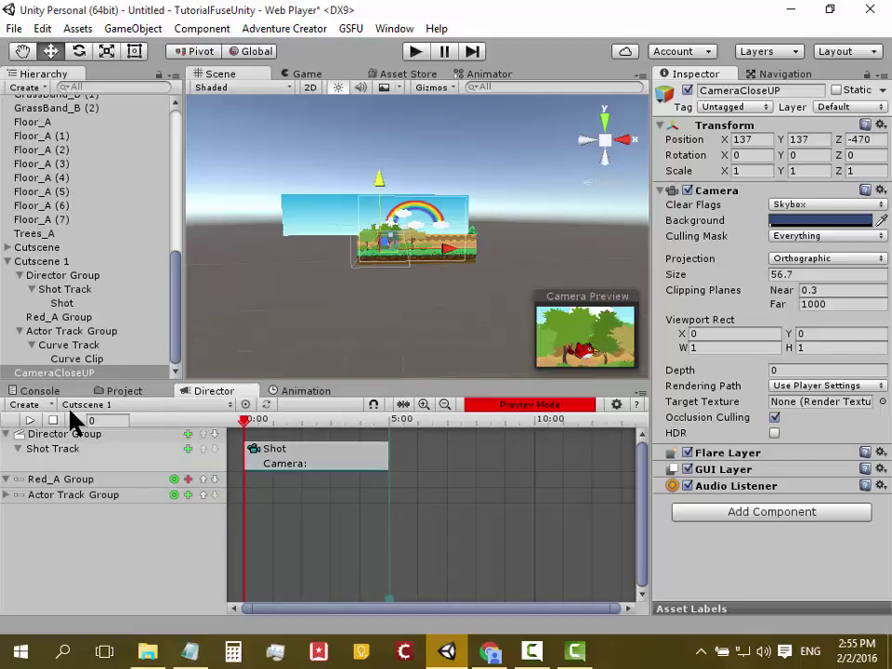
{"action": "left_click", "coordinate": [127, 396]}
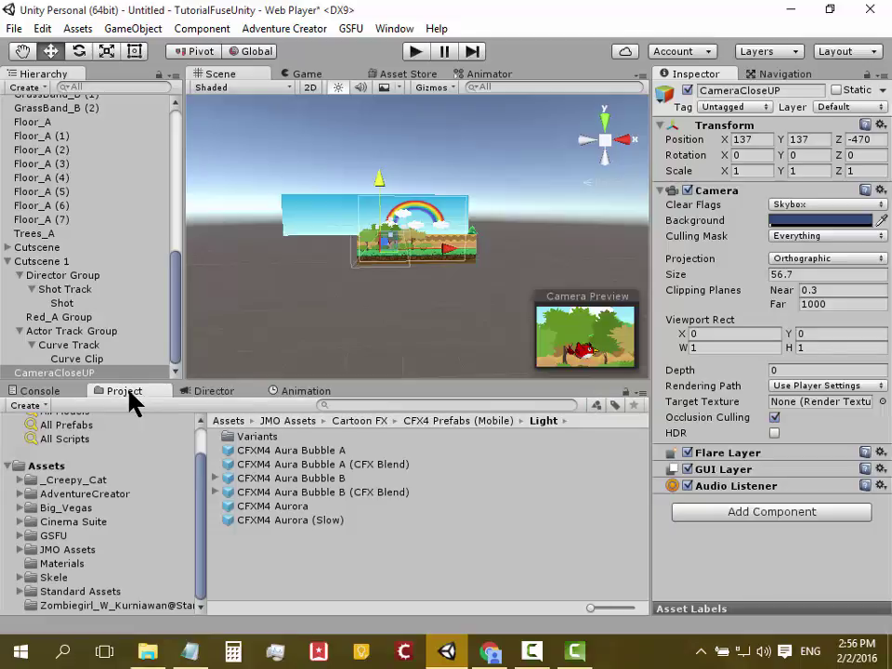
Step: Drag Space Thruster A (Blue) from the CFX4 Prefabs (Mobile) Space folder onto the rainbow image
{"action": "left_click", "coordinate": [88, 556]}
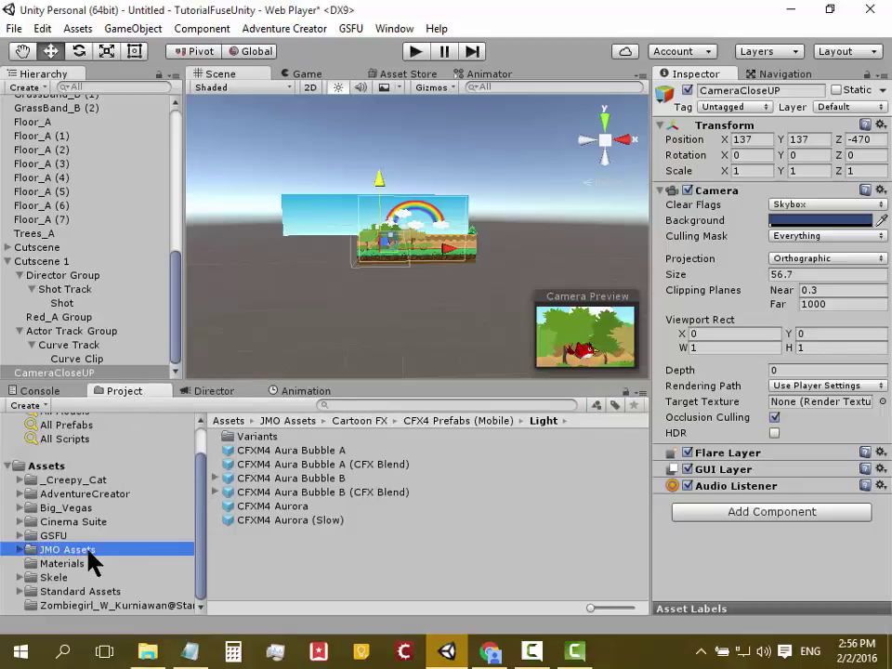
{"action": "left_click", "coordinate": [21, 549]}
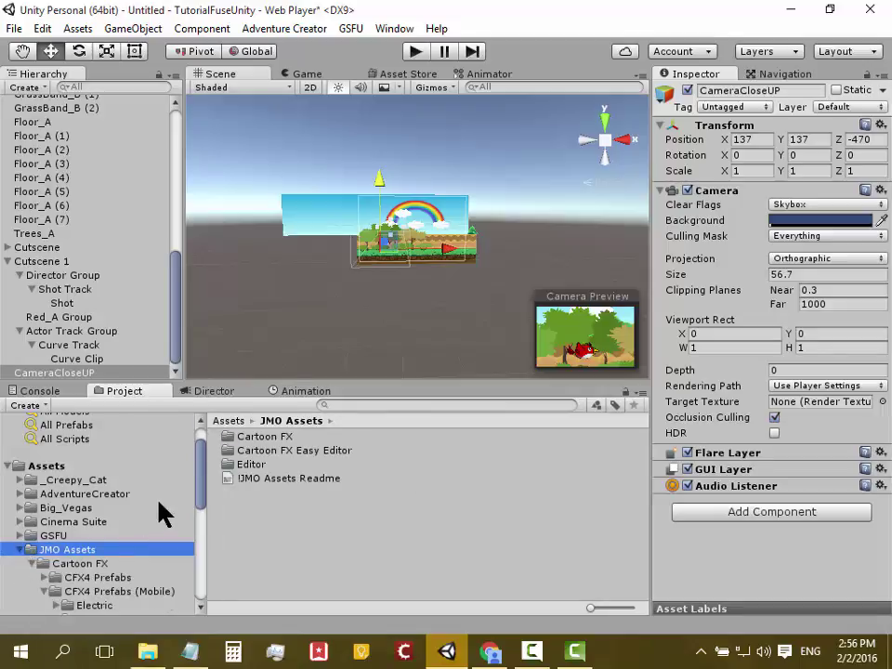
{"action": "scroll", "coordinate": [160, 515], "scroll_direction": "down", "scroll_amount": 3}
{"action": "scroll", "coordinate": [160, 514], "scroll_direction": "down", "scroll_amount": 2}
{"action": "scroll", "coordinate": [160, 514], "scroll_direction": "up", "scroll_amount": 2}
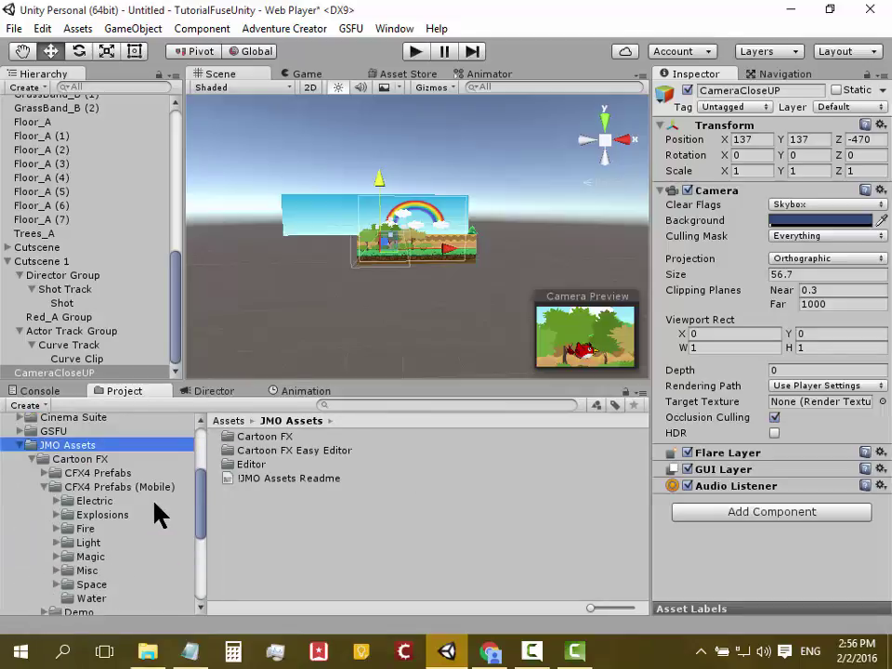
{"action": "left_click", "coordinate": [116, 584]}
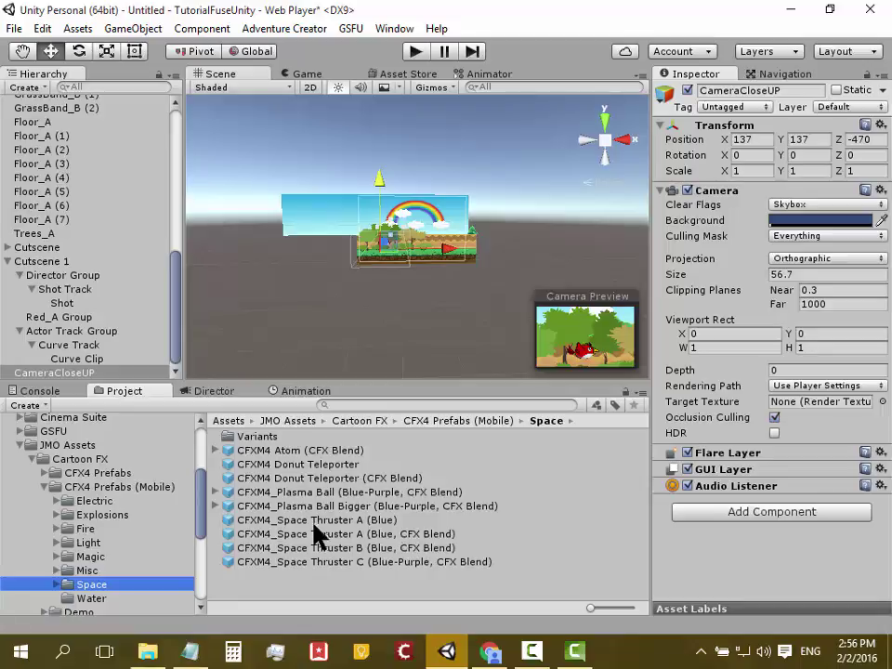
{"action": "left_click_drag", "start_coordinate": [313, 526], "coordinate": [291, 232]}
{"action": "left_click_drag", "start_coordinate": [279, 296], "coordinate": [283, 299]}
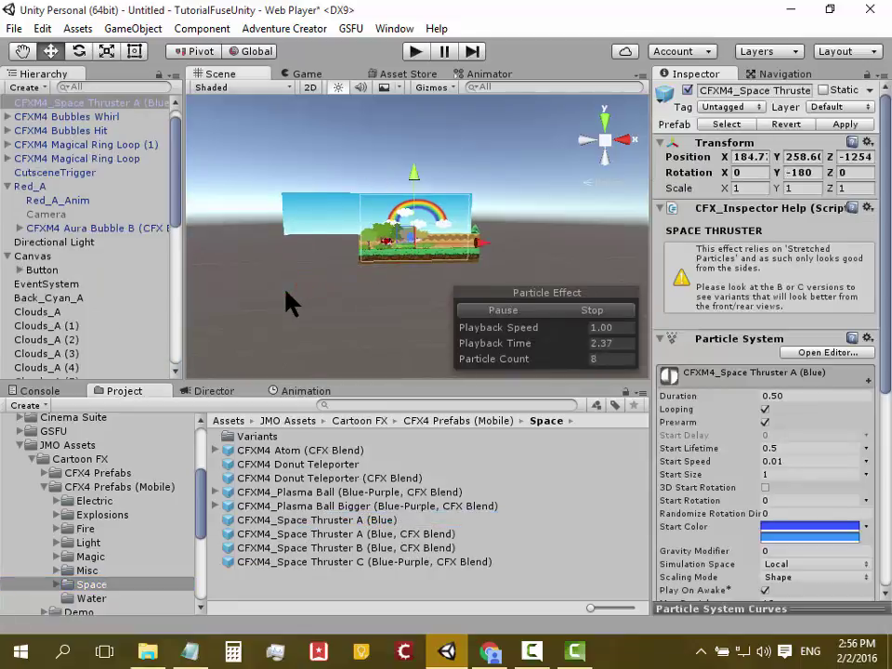
{"action": "left_click_drag", "start_coordinate": [288, 300], "coordinate": [423, 239]}
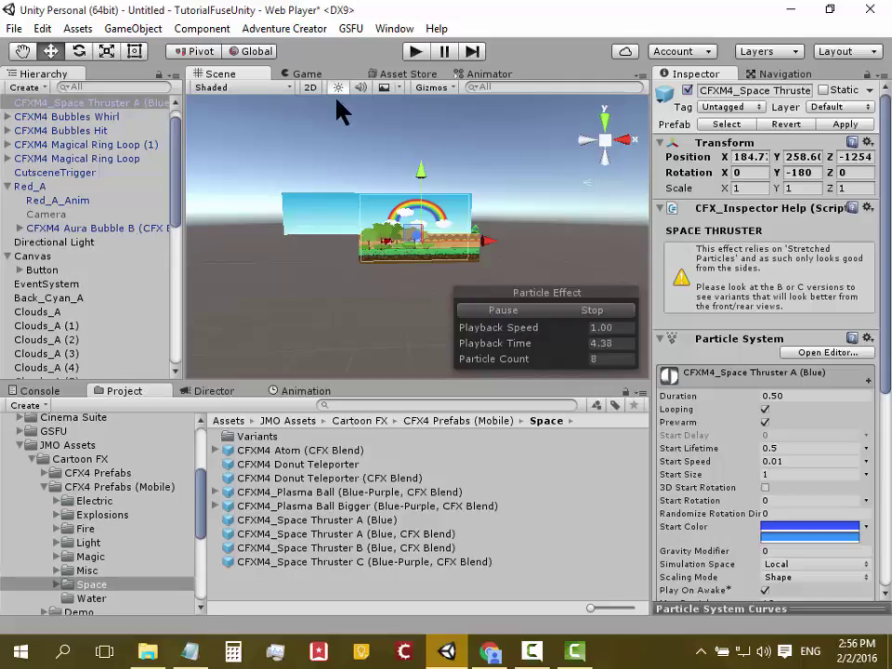
Step: In 2D view, raise the thruster to Y 639 and restart its particle preview
{"action": "left_click", "coordinate": [311, 88]}
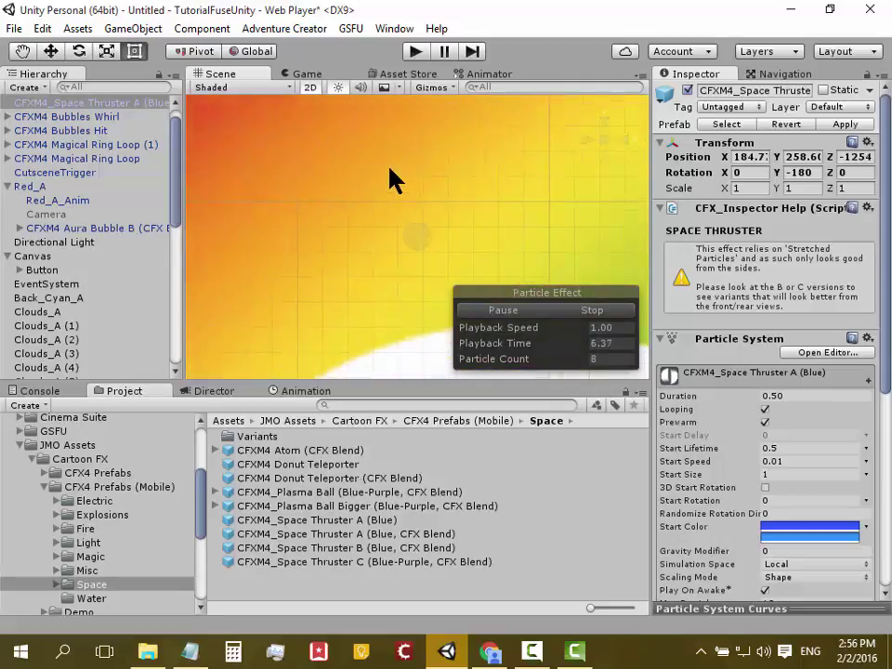
{"action": "scroll", "coordinate": [395, 185], "scroll_direction": "down", "scroll_amount": 2}
{"action": "scroll", "coordinate": [408, 191], "scroll_direction": "down", "scroll_amount": 2}
{"action": "scroll", "coordinate": [406, 196], "scroll_direction": "down", "scroll_amount": 2}
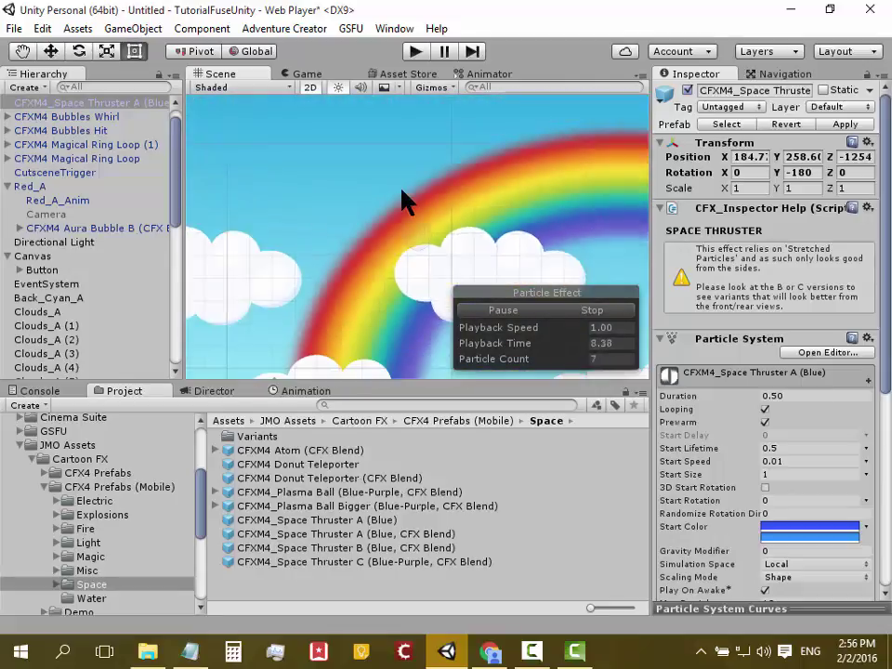
{"action": "scroll", "coordinate": [404, 205], "scroll_direction": "down", "scroll_amount": 2}
{"action": "scroll", "coordinate": [406, 214], "scroll_direction": "down", "scroll_amount": 3}
{"action": "scroll", "coordinate": [407, 214], "scroll_direction": "down", "scroll_amount": 2}
{"action": "scroll", "coordinate": [406, 213], "scroll_direction": "down", "scroll_amount": 2}
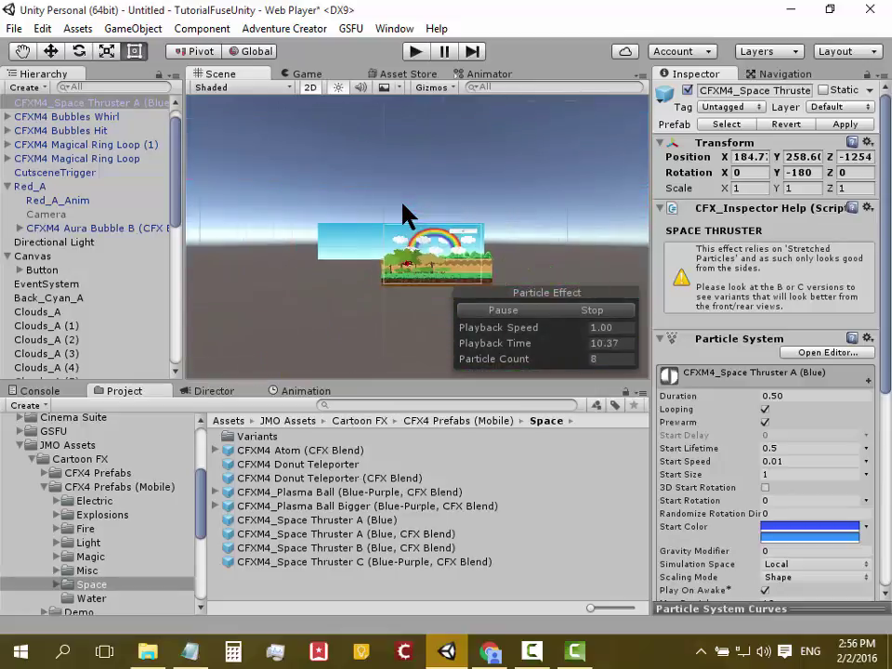
{"action": "scroll", "coordinate": [406, 214], "scroll_direction": "down", "scroll_amount": 1}
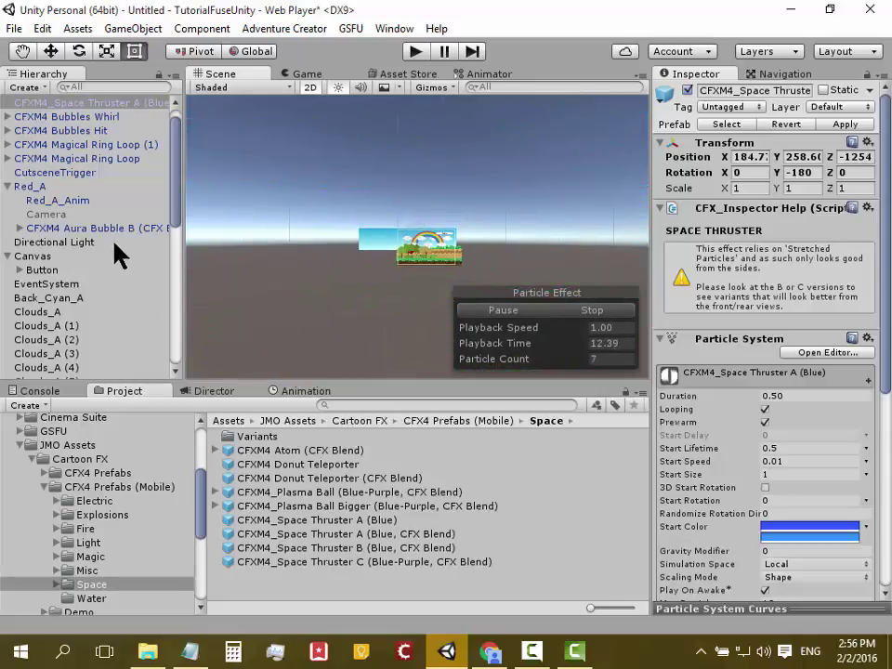
{"action": "left_click", "coordinate": [144, 102]}
{"action": "left_click", "coordinate": [51, 51]}
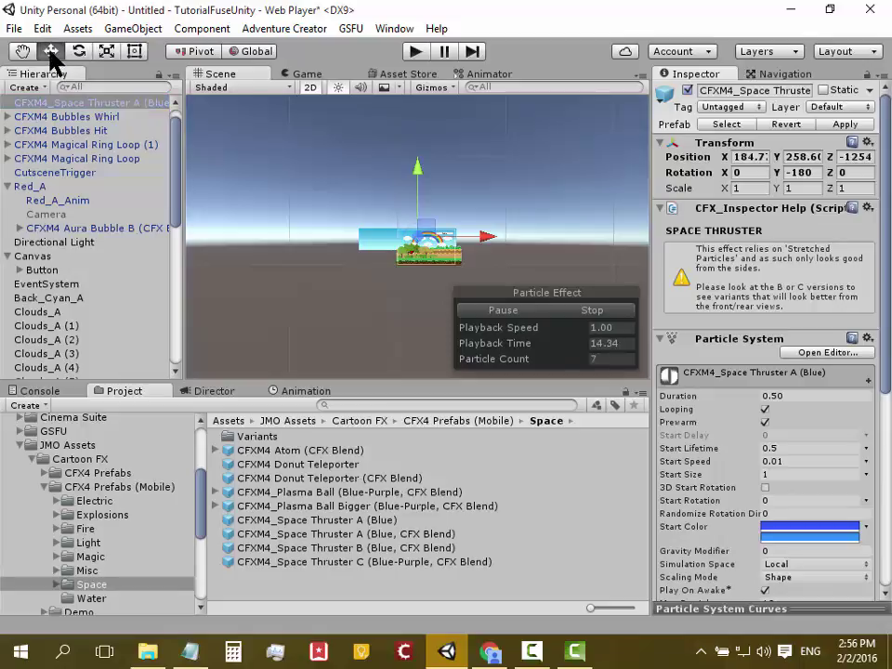
{"action": "left_click_drag", "start_coordinate": [424, 170], "coordinate": [415, 128]}
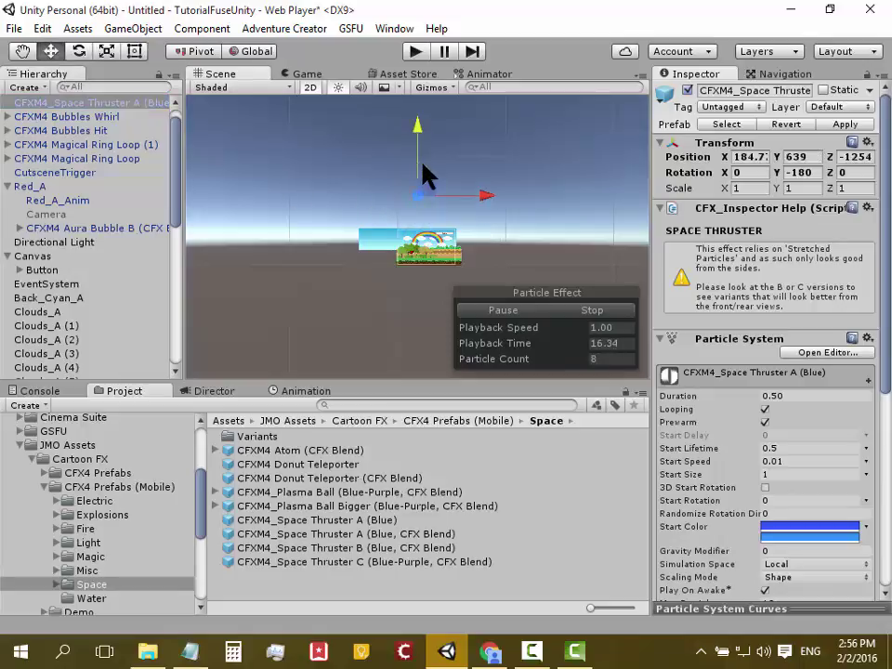
{"action": "key", "text": "f"}
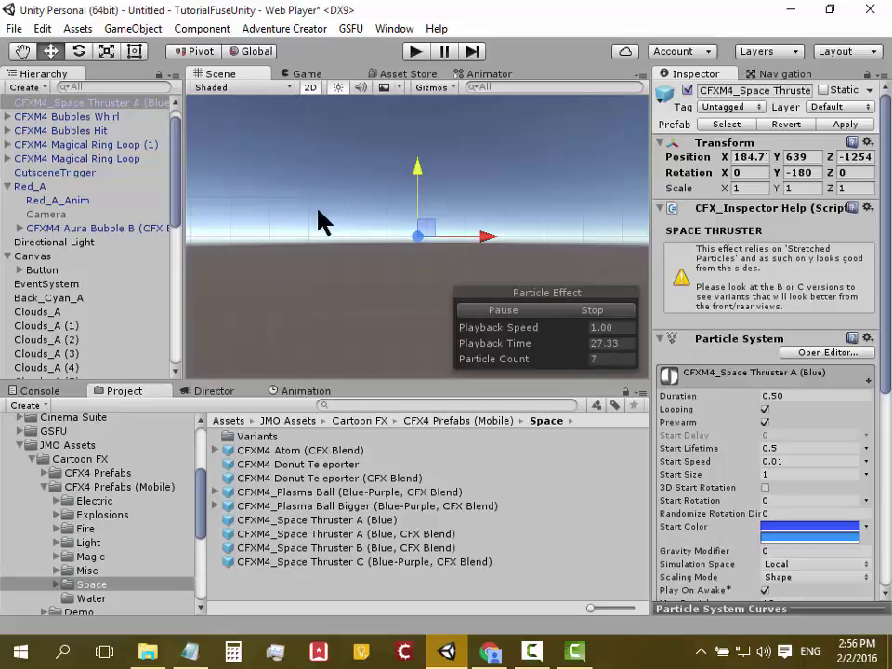
{"action": "left_click", "coordinate": [503, 309]}
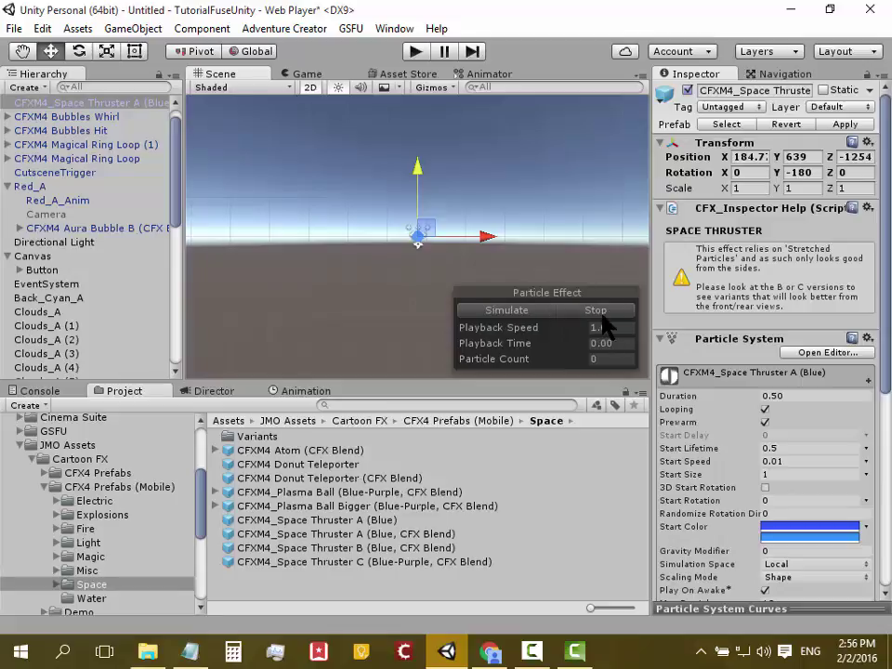
{"action": "left_click", "coordinate": [499, 310]}
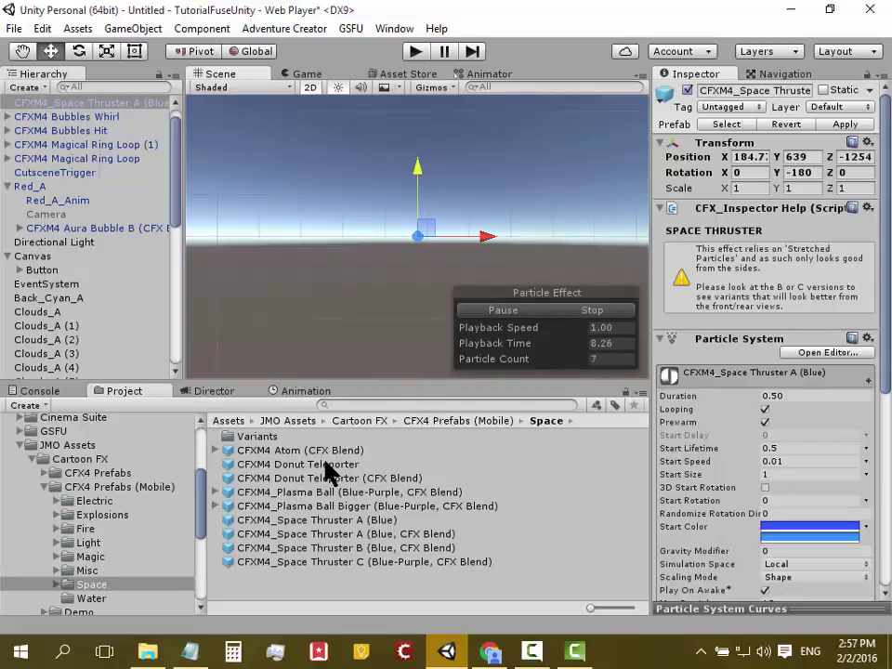
Step: Add the CFXM4 Donut Teleporter effect to the scene and set it to loop
{"action": "left_click_drag", "start_coordinate": [324, 467], "coordinate": [355, 237]}
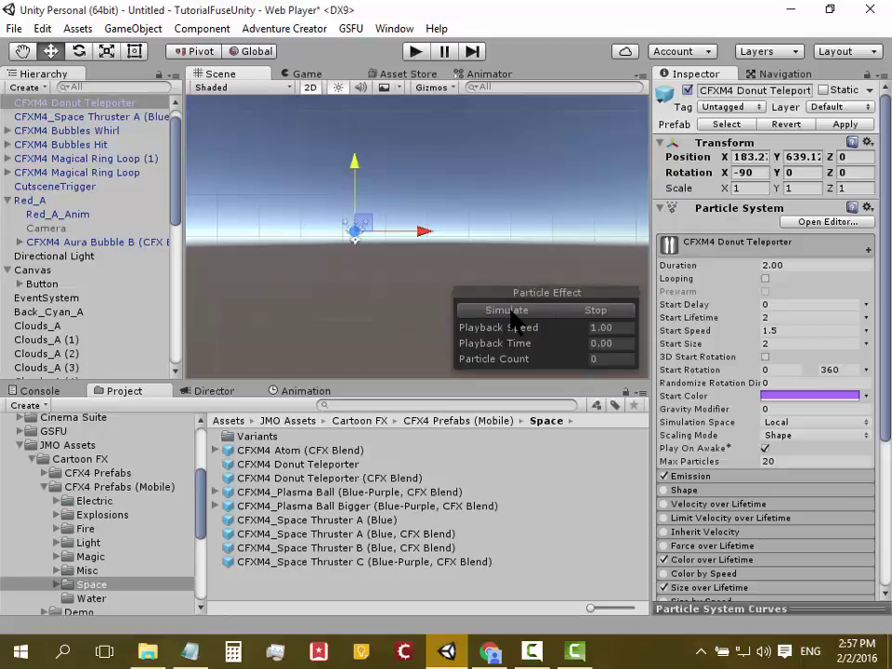
{"action": "left_click", "coordinate": [484, 309]}
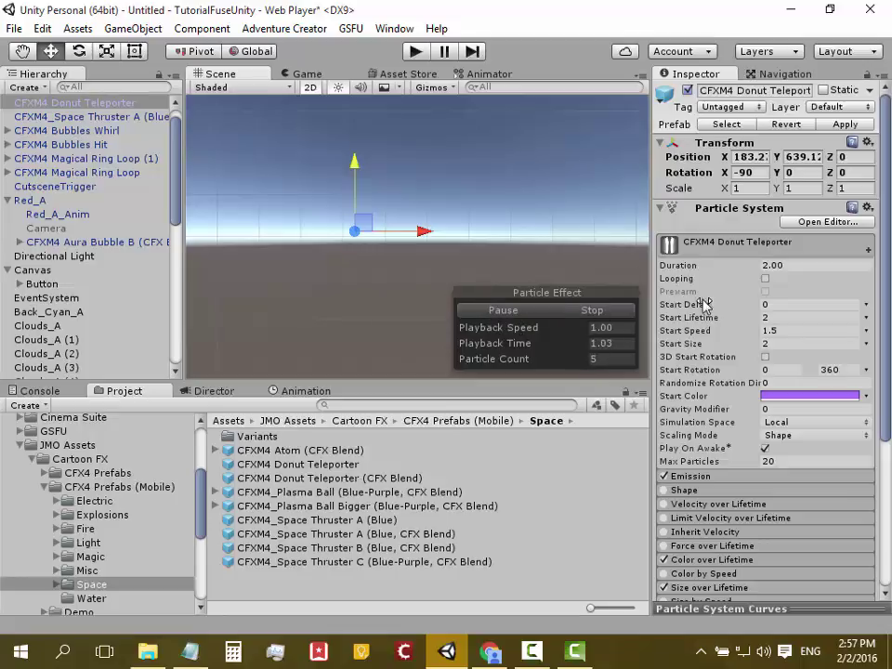
{"action": "left_click", "coordinate": [765, 278]}
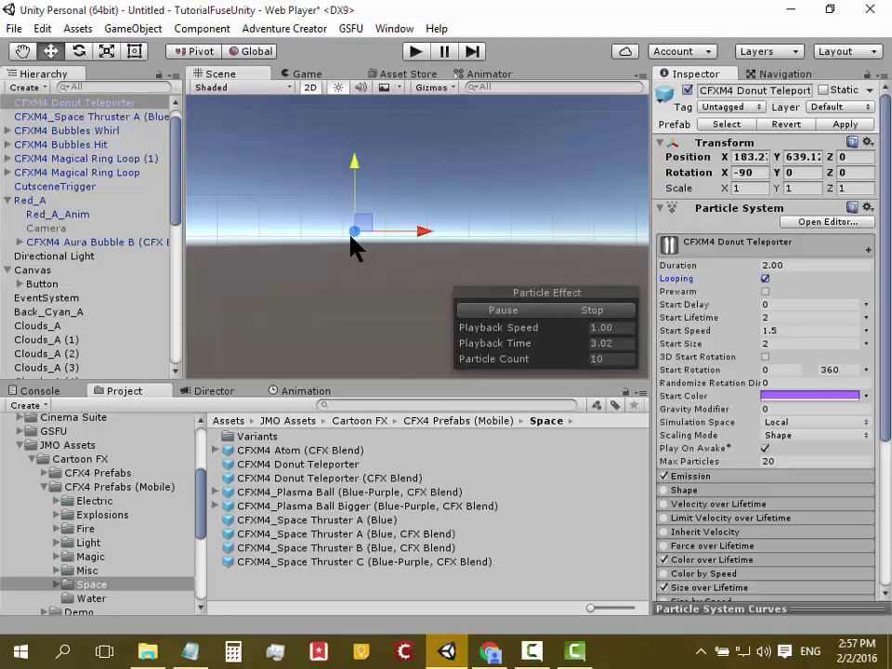
{"action": "key", "text": "f"}
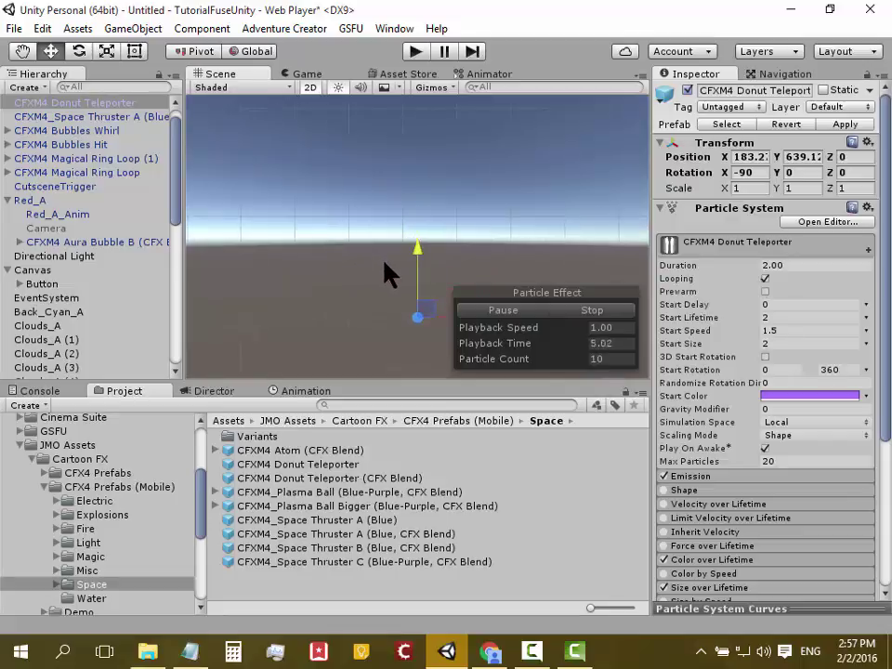
{"action": "right_click_drag", "start_coordinate": [388, 272], "coordinate": [374, 223]}
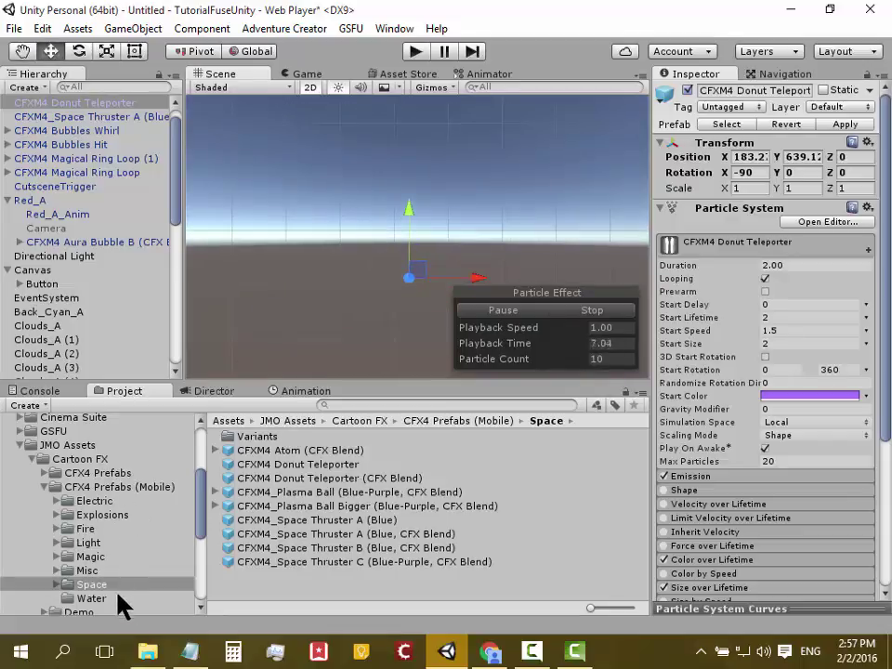
Step: Drop CFXM4 Aurora from the Light folder into the scene and list the Fire prefabs
{"action": "left_click", "coordinate": [90, 544]}
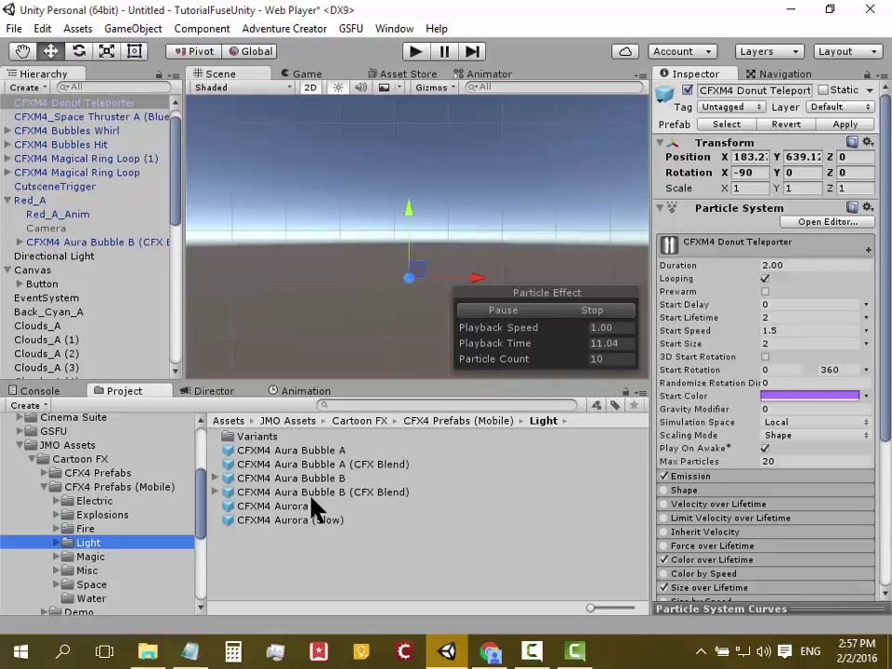
{"action": "left_click_drag", "start_coordinate": [310, 507], "coordinate": [340, 290]}
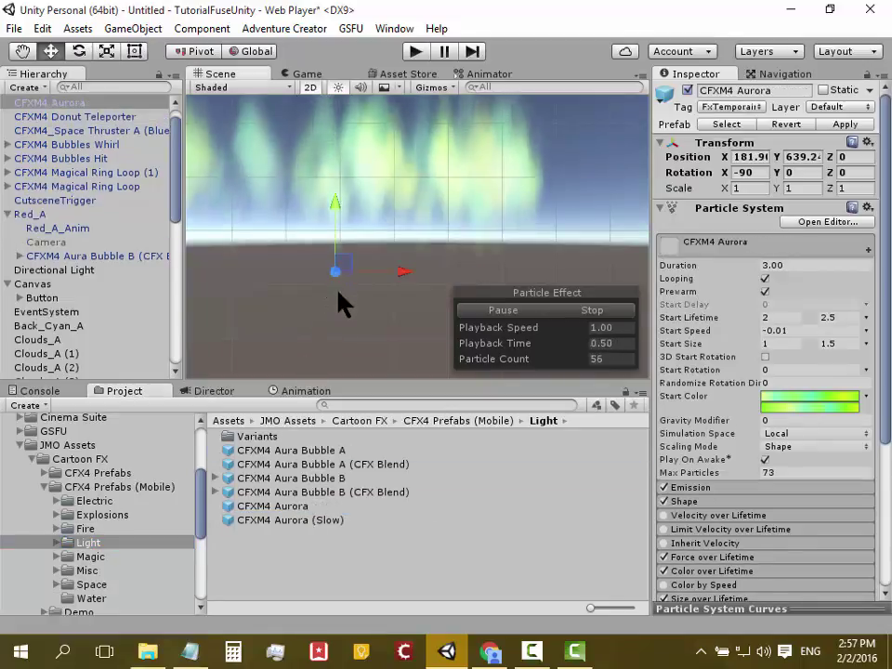
{"action": "scroll", "coordinate": [341, 297], "scroll_direction": "down", "scroll_amount": 3}
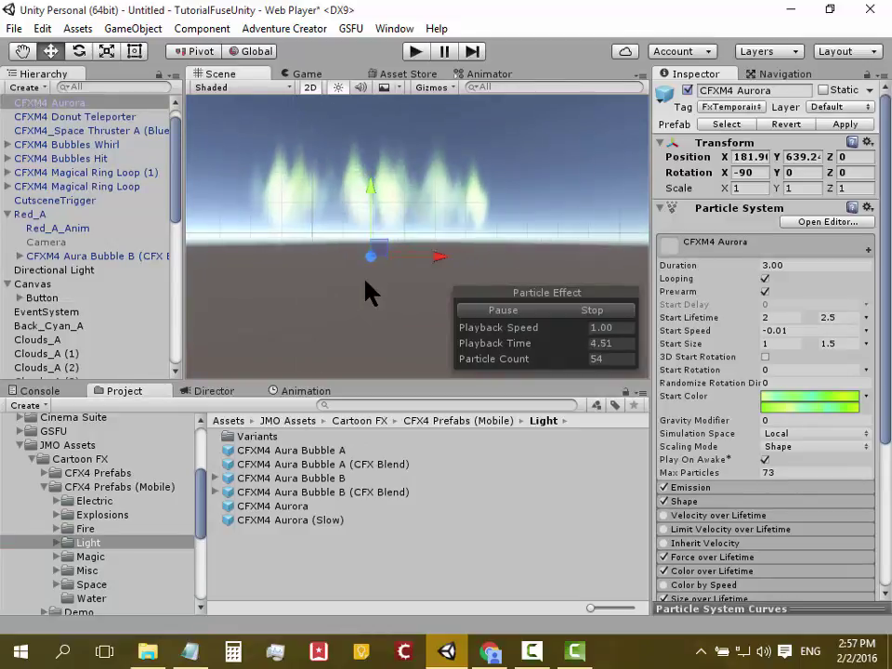
{"action": "scroll", "coordinate": [362, 285], "scroll_direction": "down", "scroll_amount": 2}
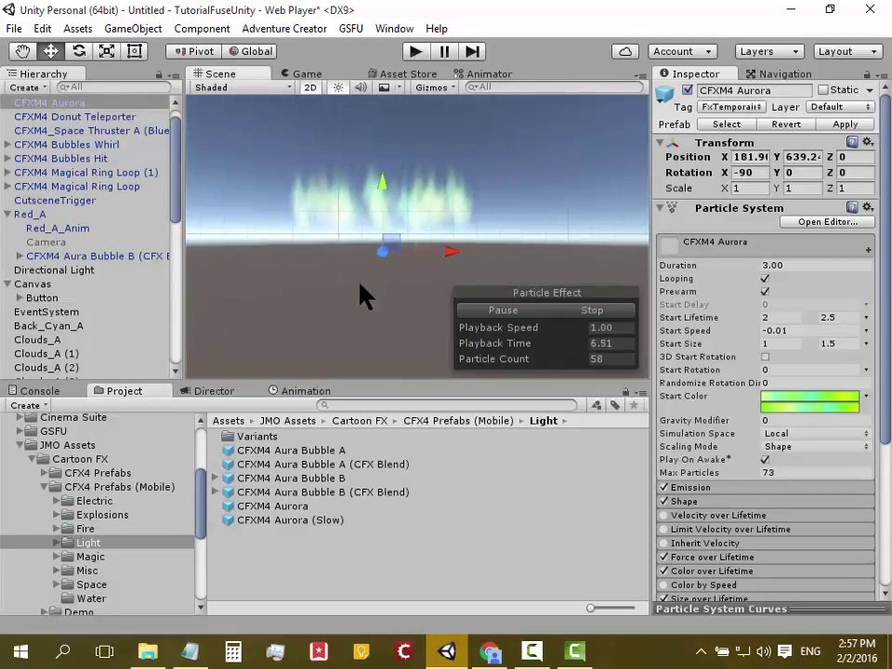
{"action": "left_click", "coordinate": [89, 530]}
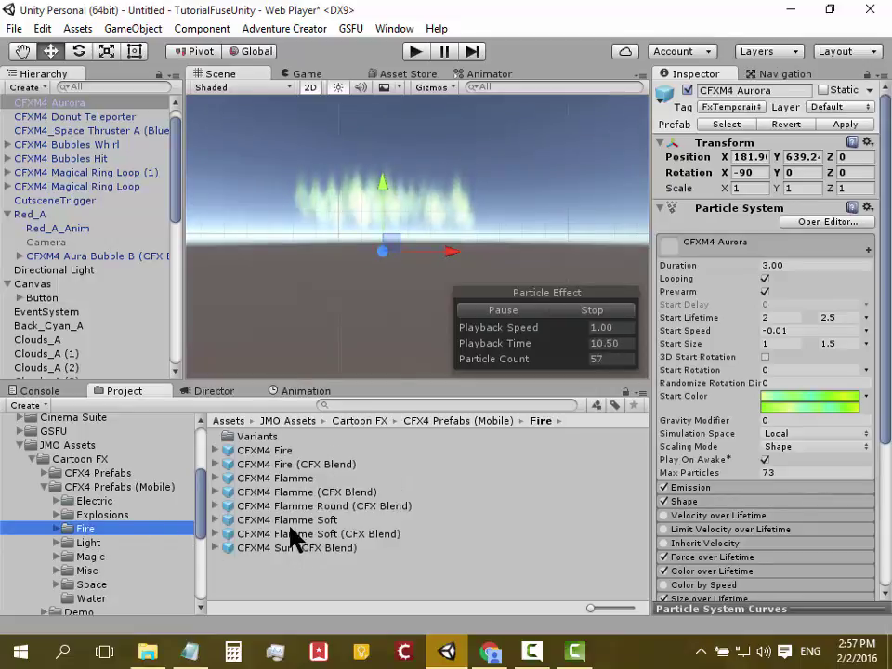
Step: Add CFXM4 Flamme Soft to the scene, raised to about Y 640.81
{"action": "left_click_drag", "start_coordinate": [290, 527], "coordinate": [279, 302]}
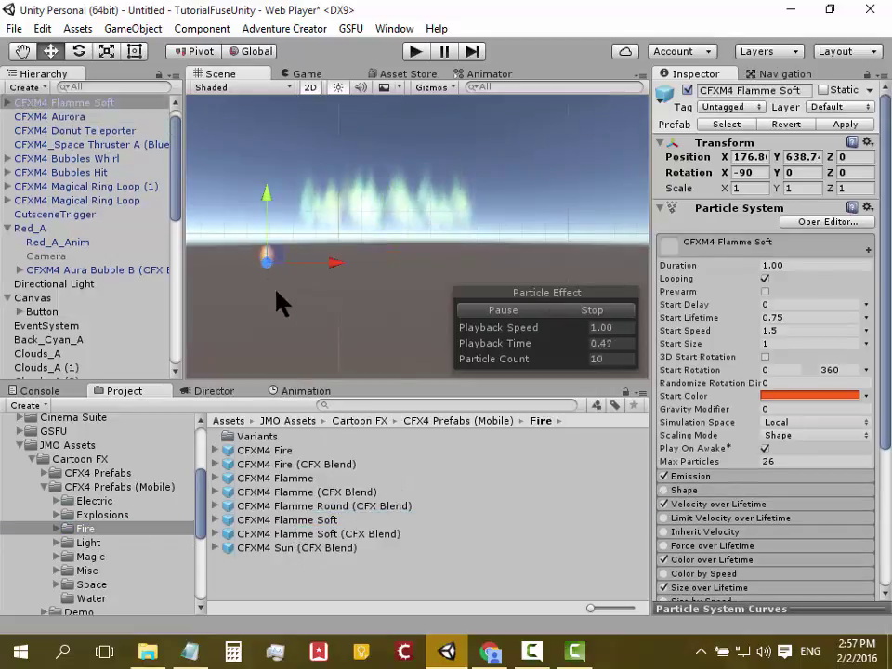
{"action": "left_click_drag", "start_coordinate": [268, 186], "coordinate": [268, 139]}
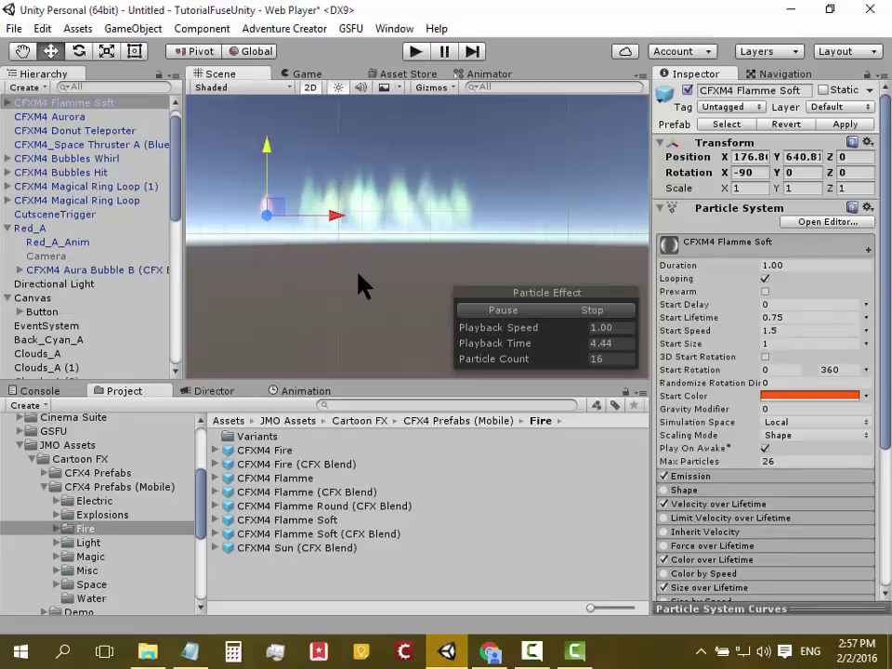
{"action": "left_click_drag", "start_coordinate": [342, 222], "coordinate": [339, 223]}
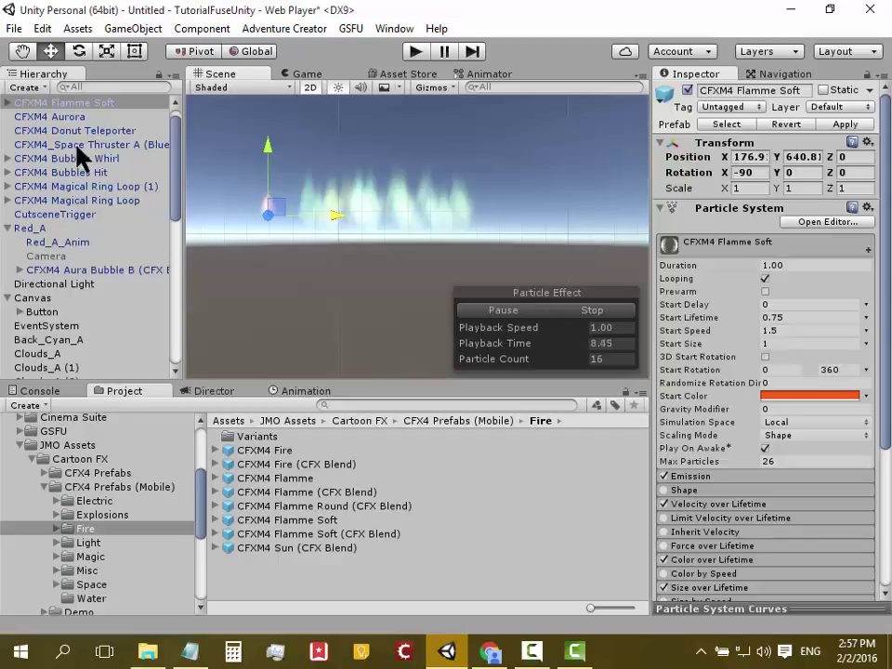
Step: Delete CFXM4 Donut Teleporter and the blue Space Thruster A from the Hierarchy
{"action": "left_click", "coordinate": [63, 116]}
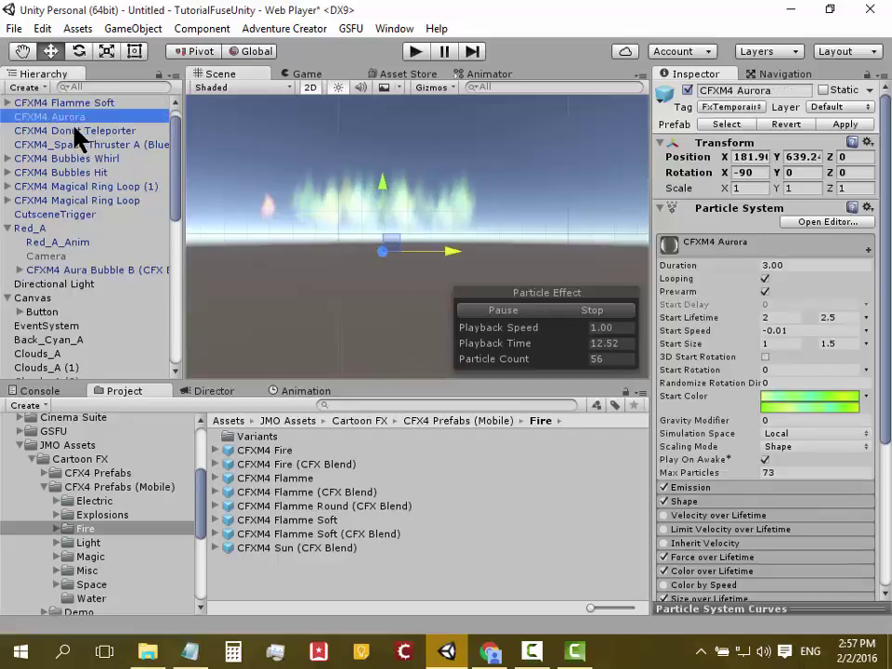
{"action": "left_click", "coordinate": [85, 131]}
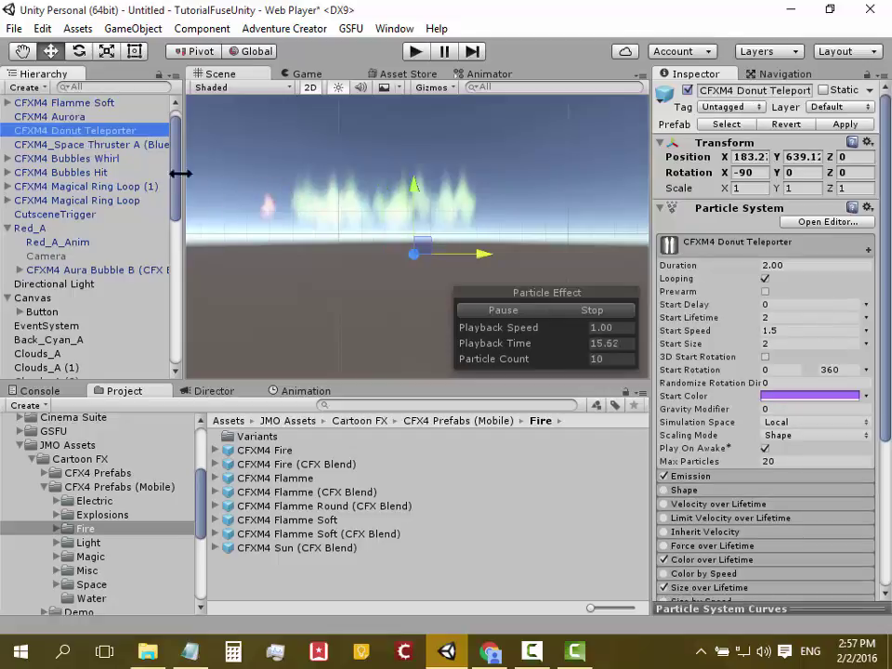
{"action": "key", "text": "Delete"}
{"action": "left_click", "coordinate": [90, 132]}
{"action": "key", "text": "Delete"}
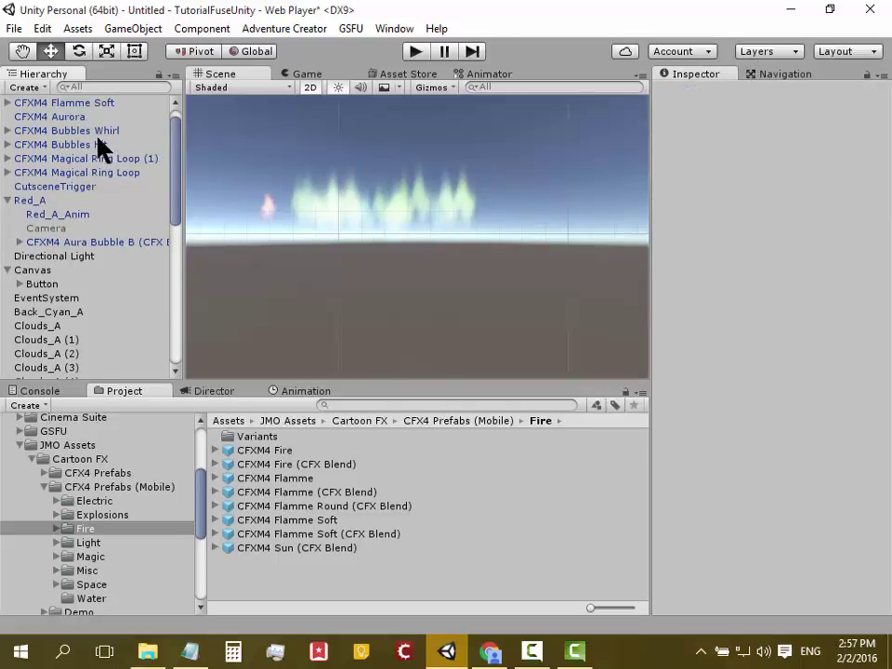
Step: Look over the remaining effects and select the CFXM4 Flamme Soft flame
{"action": "left_click", "coordinate": [96, 144]}
{"action": "left_click_drag", "start_coordinate": [108, 145], "coordinate": [105, 135]}
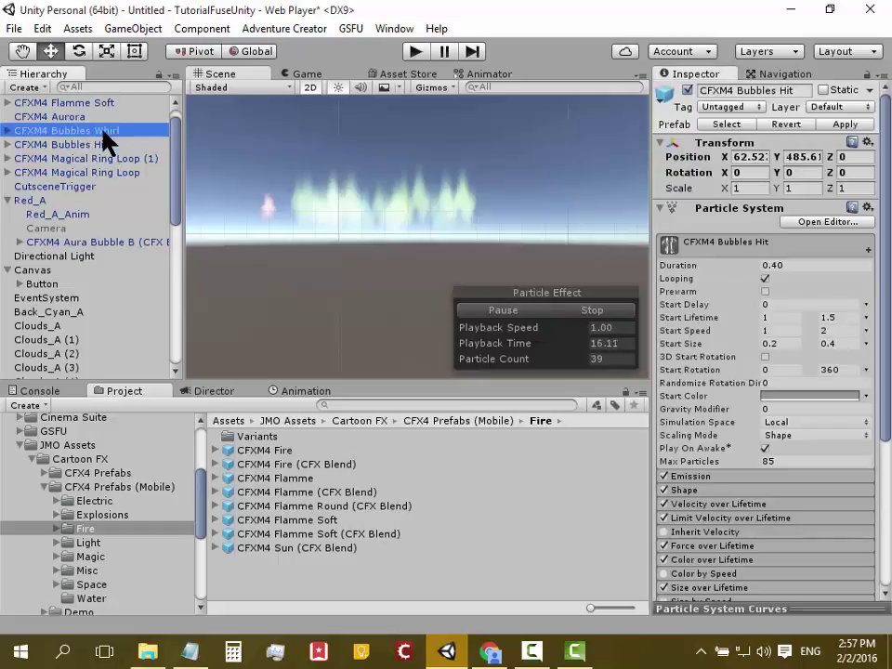
{"action": "left_click", "coordinate": [102, 158]}
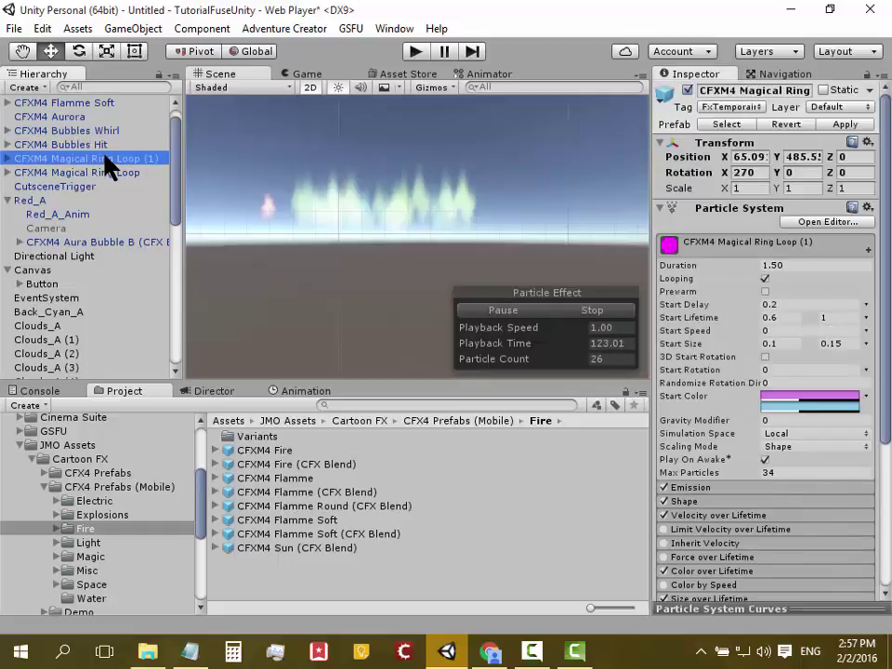
{"action": "left_click", "coordinate": [270, 216]}
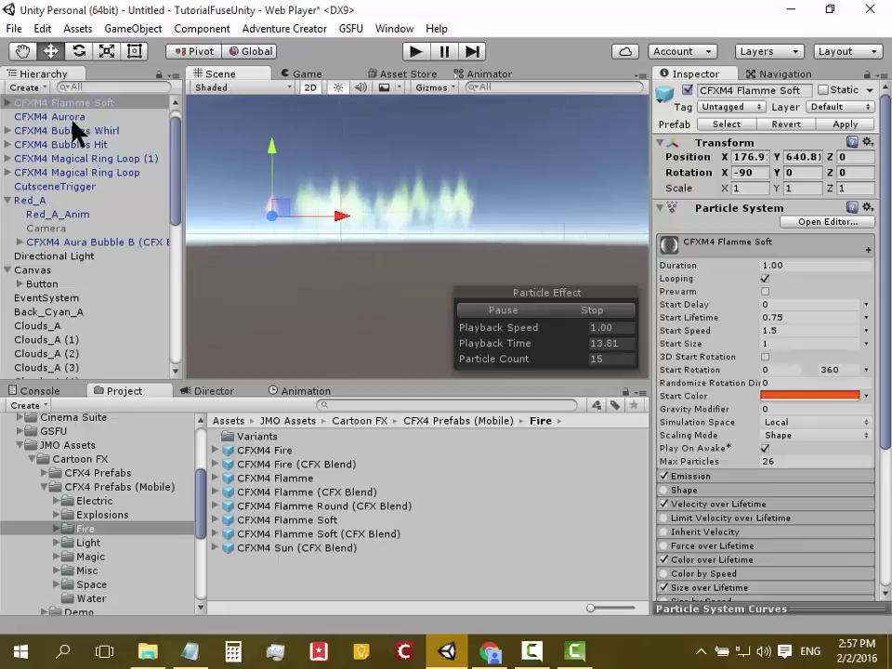
Step: Double the flame's size three times with Easy Editor Scale Size and place it at X 114, Y 391
{"action": "left_click", "coordinate": [392, 30]}
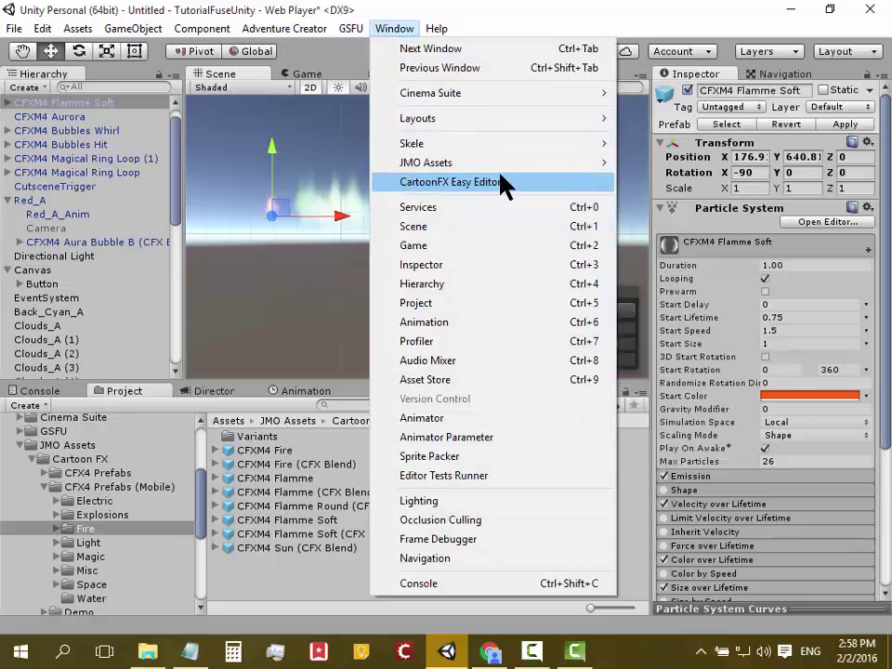
{"action": "left_click", "coordinate": [495, 191]}
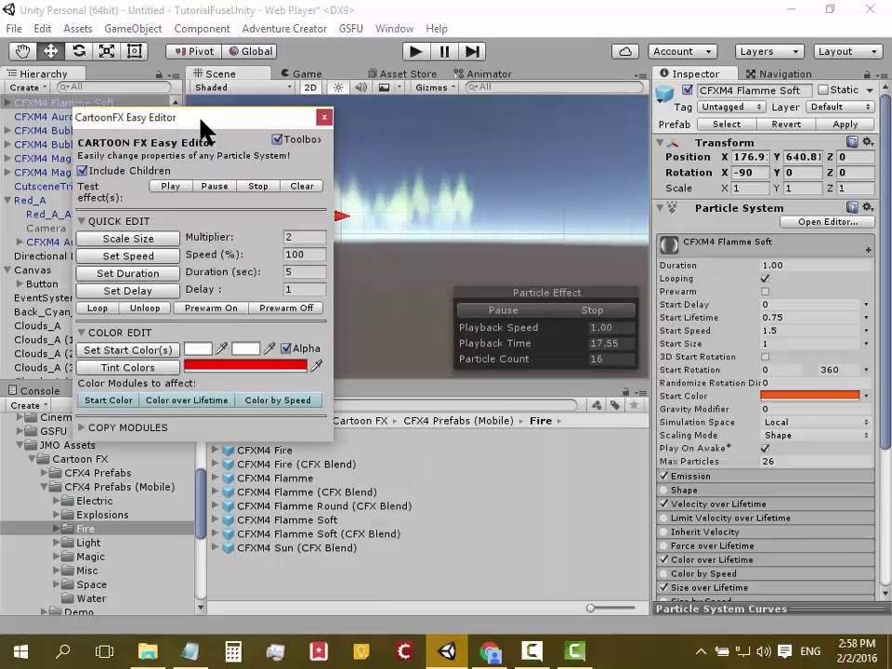
{"action": "left_click_drag", "start_coordinate": [203, 130], "coordinate": [646, 127]}
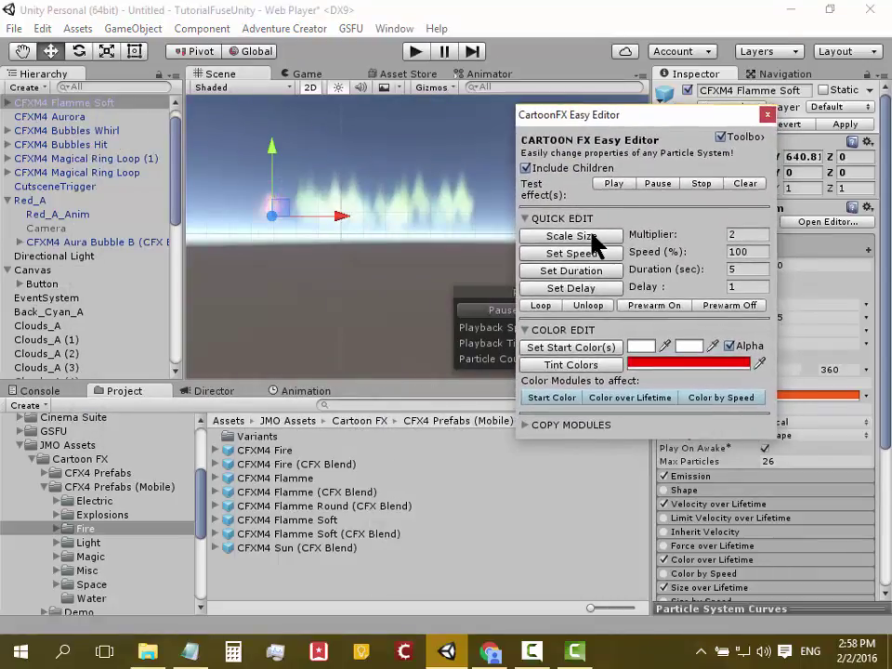
{"action": "left_click", "coordinate": [592, 235]}
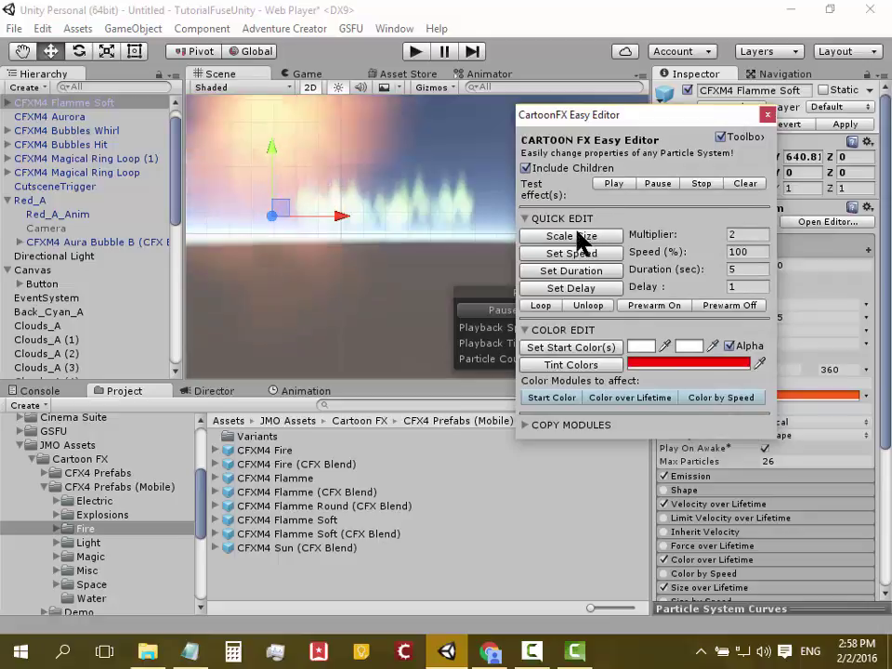
{"action": "left_click_drag", "start_coordinate": [284, 211], "coordinate": [392, 227]}
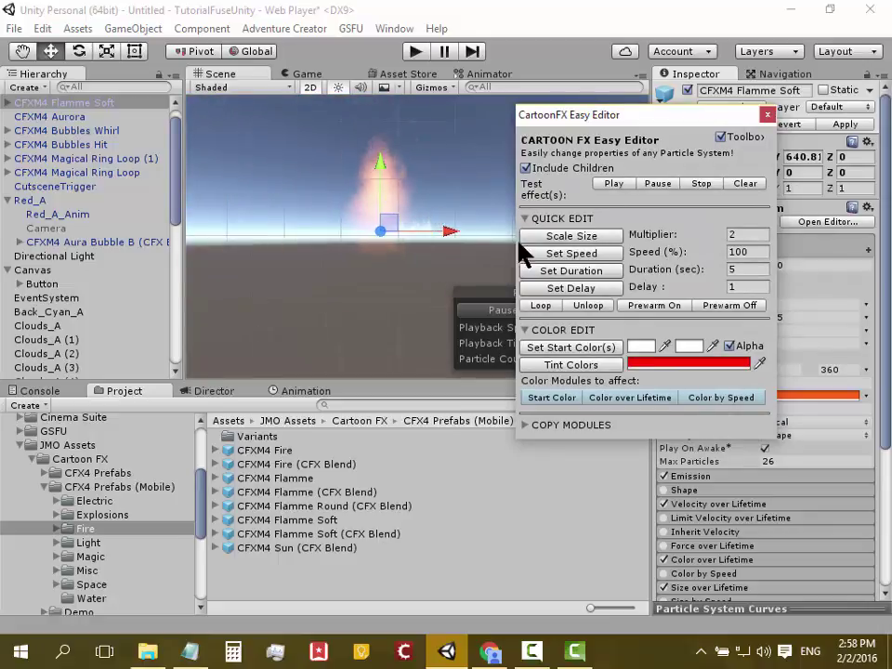
{"action": "left_click", "coordinate": [547, 238]}
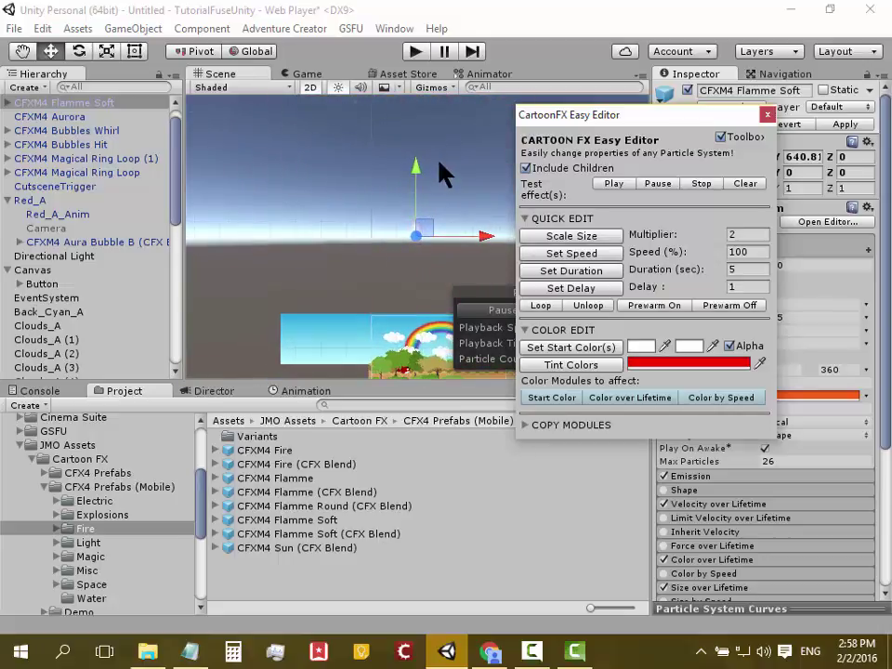
{"action": "mouse_move", "coordinate": [416, 172]}
{"action": "left_mouse_down"}
{"action": "mouse_move", "coordinate": [448, 260]}
{"action": "mouse_move", "coordinate": [470, 278]}
{"action": "left_mouse_up"}
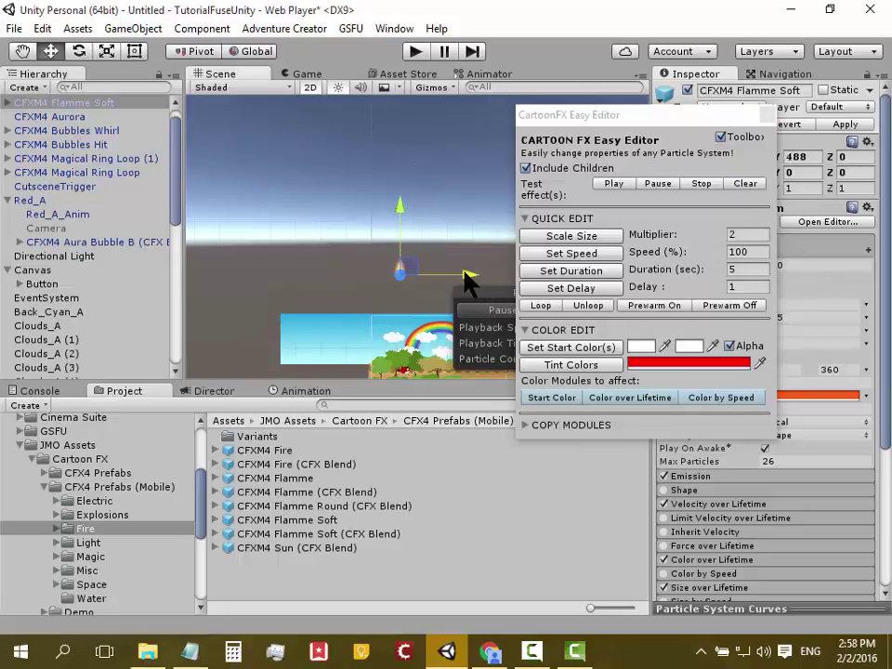
{"action": "left_click", "coordinate": [598, 242]}
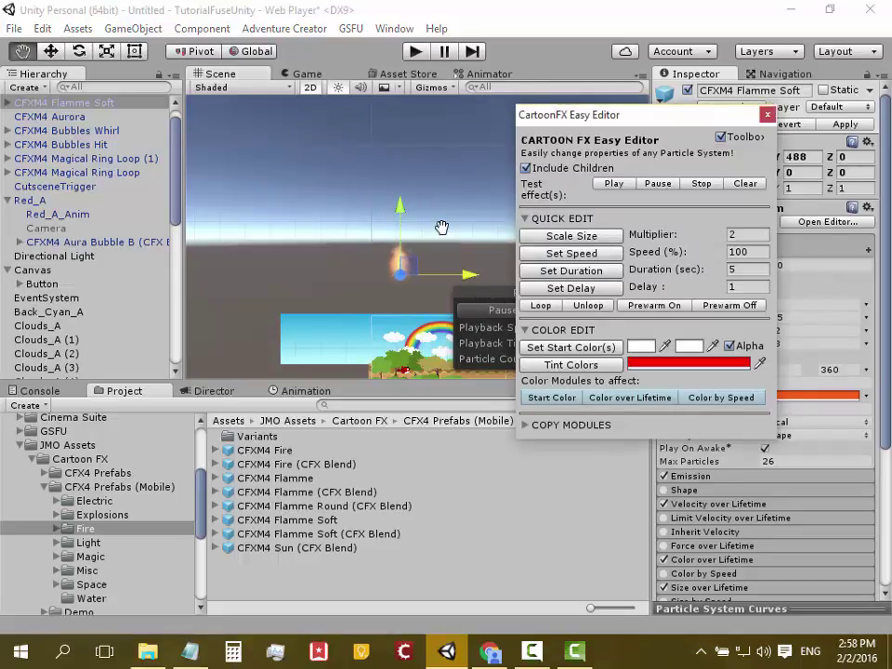
{"action": "middle_click_drag", "start_coordinate": [442, 229], "coordinate": [421, 138]}
{"action": "mouse_move", "coordinate": [394, 129]}
{"action": "left_mouse_down"}
{"action": "mouse_move", "coordinate": [392, 225]}
{"action": "mouse_move", "coordinate": [396, 163]}
{"action": "left_mouse_up"}
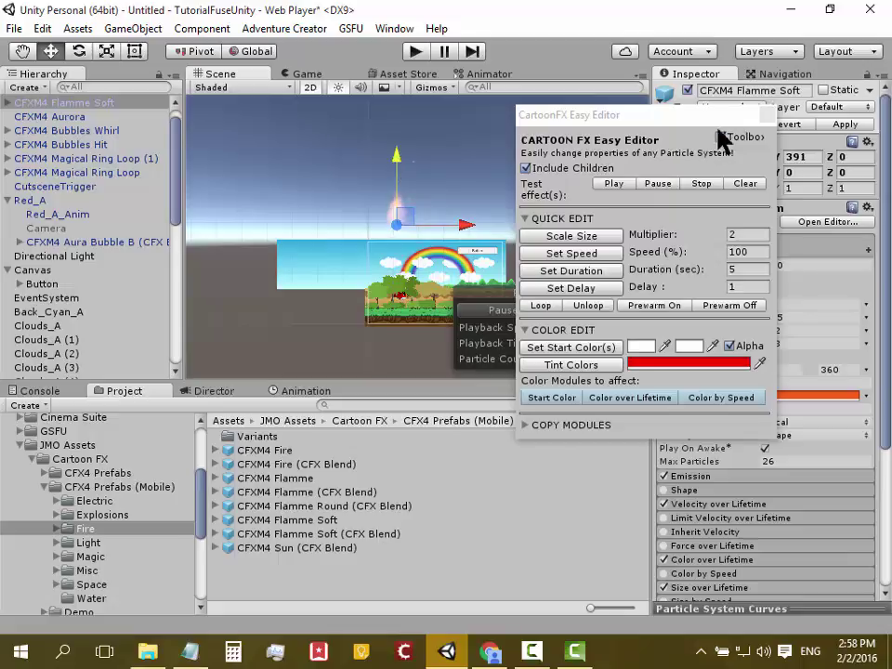
{"action": "left_click", "coordinate": [768, 117]}
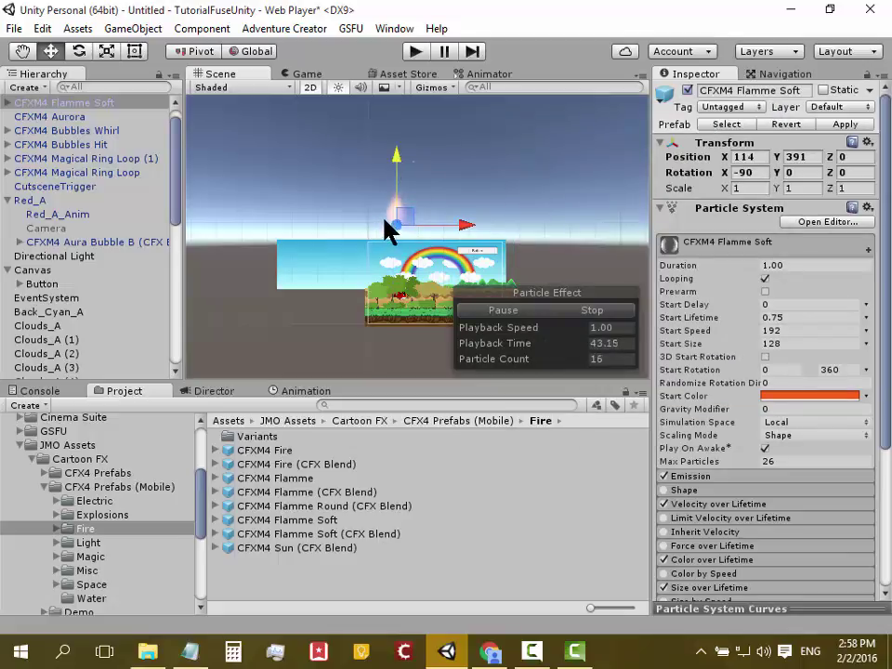
Step: Set Order in Layer to 4 for both the Flamme Soft and Sparkles renderers
{"action": "scroll", "coordinate": [749, 351], "scroll_direction": "down", "scroll_amount": 5}
{"action": "scroll", "coordinate": [728, 334], "scroll_direction": "up", "scroll_amount": 3}
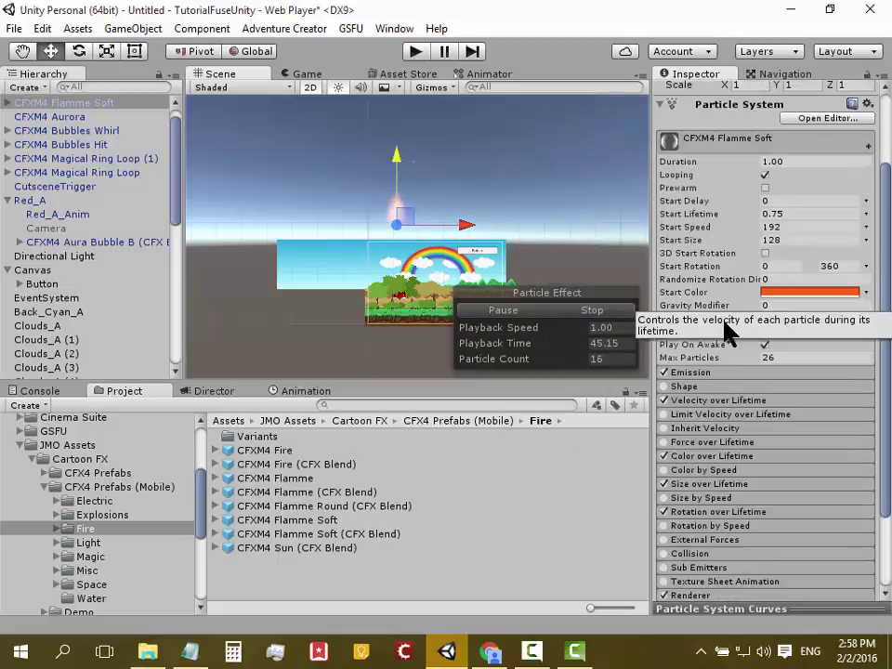
{"action": "scroll", "coordinate": [761, 256], "scroll_direction": "up", "scroll_amount": 2}
{"action": "left_click", "coordinate": [825, 222]}
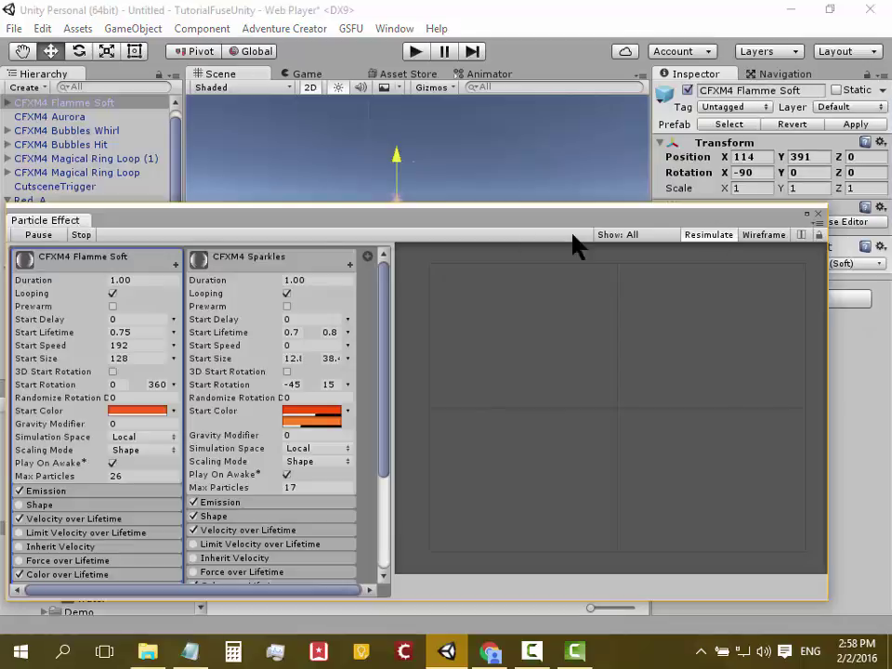
{"action": "scroll", "coordinate": [383, 330], "scroll_direction": "down", "scroll_amount": 3}
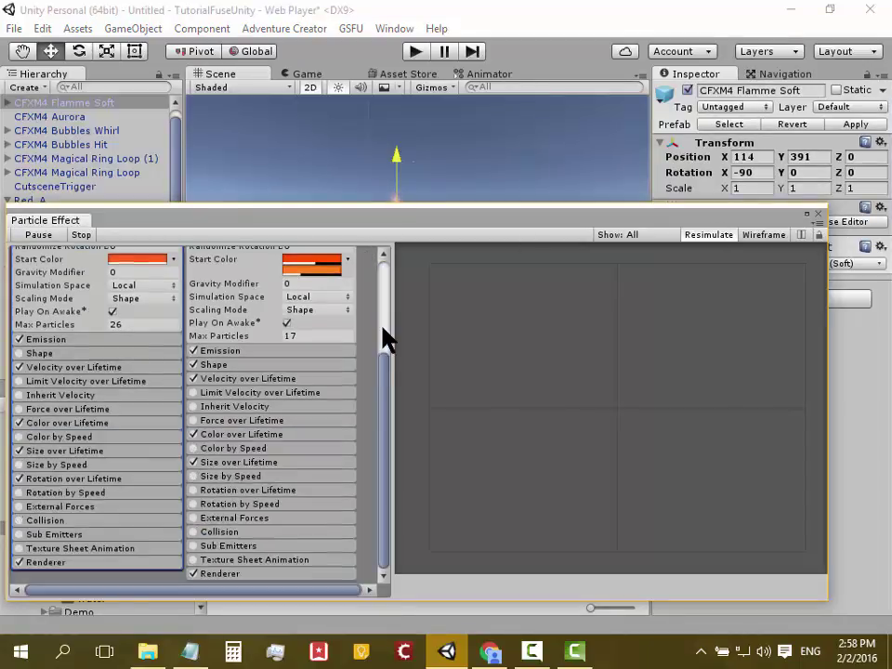
{"action": "left_click", "coordinate": [102, 563]}
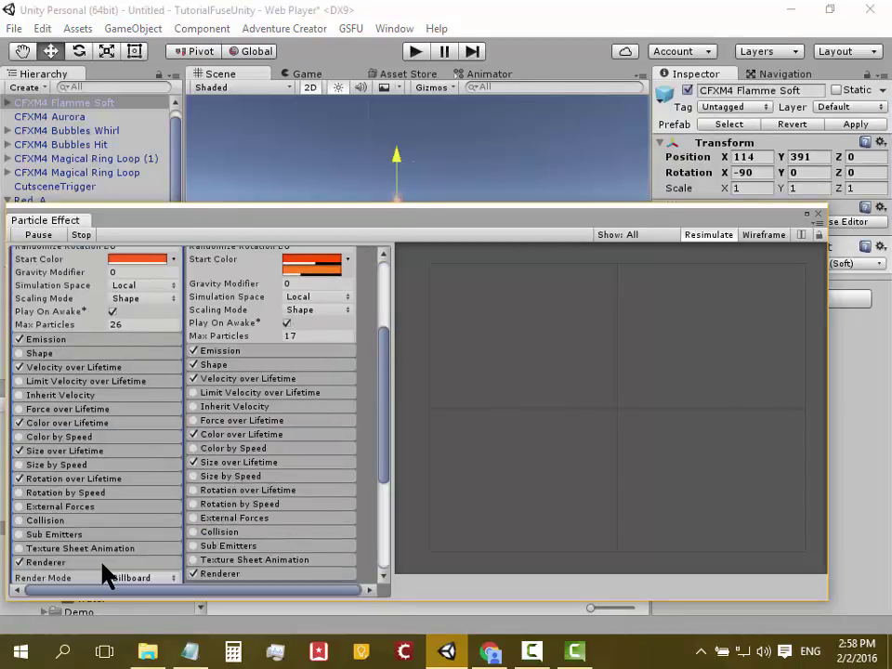
{"action": "scroll", "coordinate": [101, 564], "scroll_direction": "down", "scroll_amount": 4}
{"action": "left_click", "coordinate": [128, 517]}
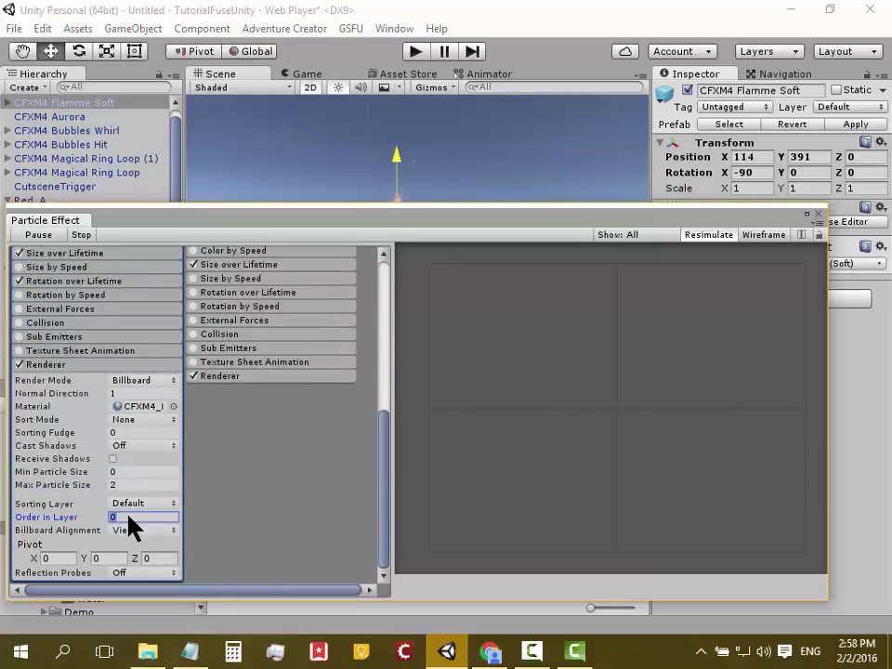
{"action": "type", "text": "4"}
{"action": "left_click", "coordinate": [249, 374]}
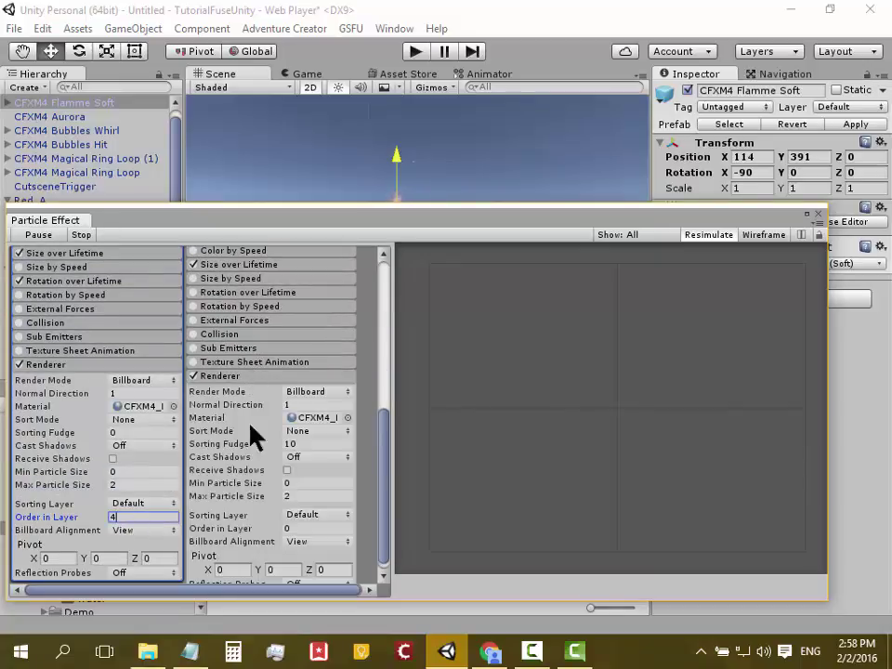
{"action": "left_click", "coordinate": [316, 528]}
{"action": "type", "text": "4"}
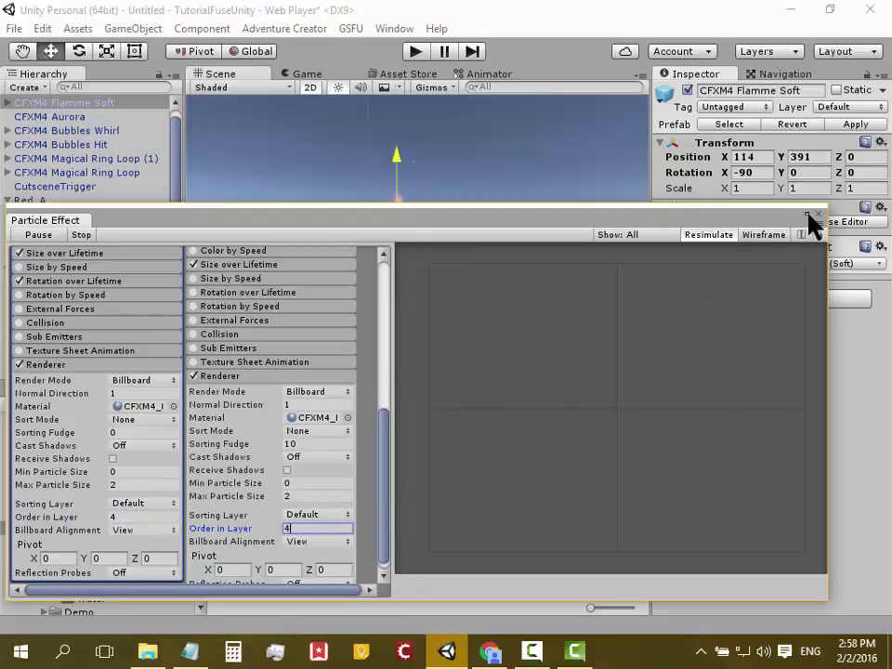
{"action": "left_click", "coordinate": [814, 215]}
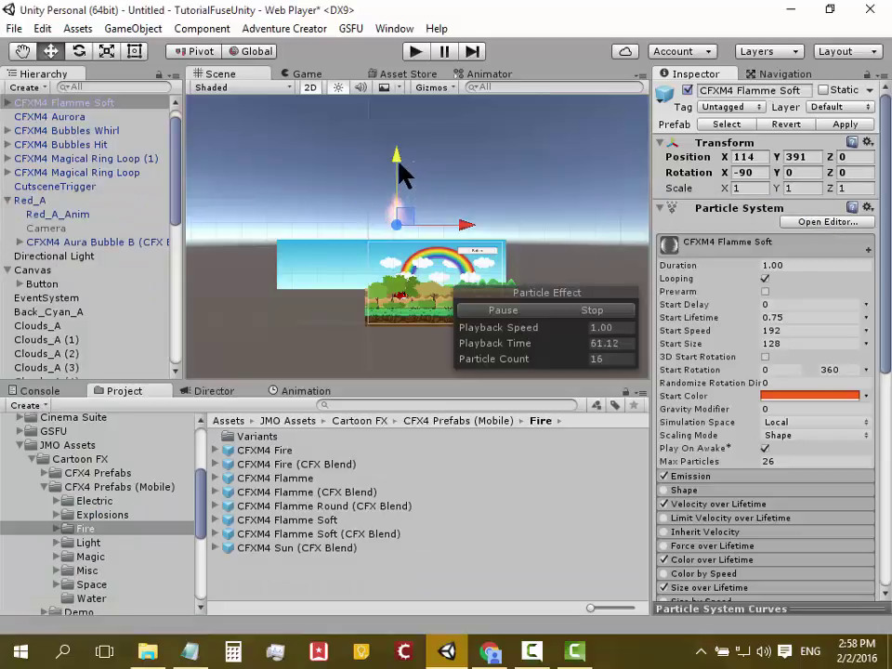
Step: Move the flame into the level beside the red bird at X 133, Y 104
{"action": "left_click_drag", "start_coordinate": [400, 164], "coordinate": [403, 231]}
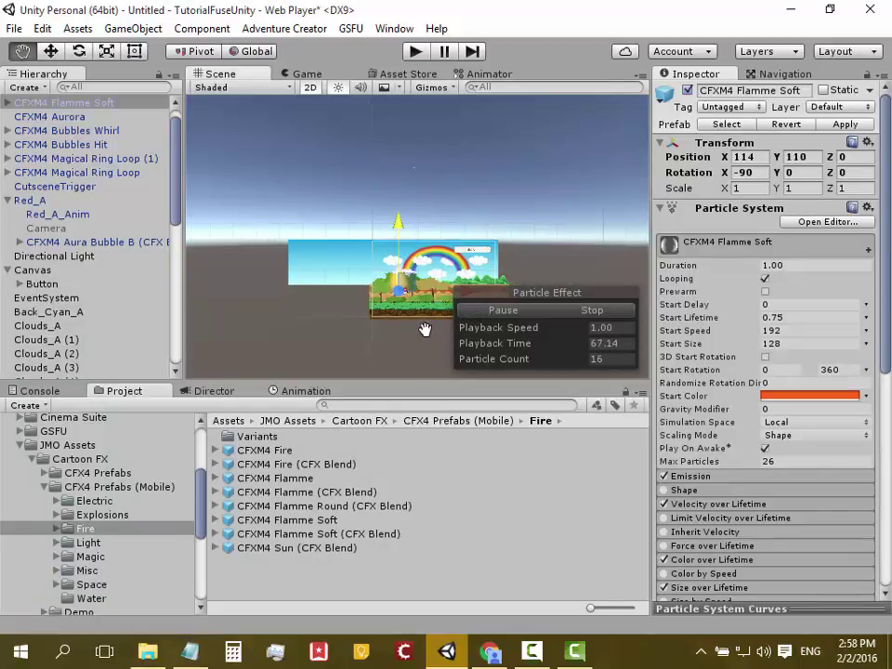
{"action": "scroll", "coordinate": [424, 316], "scroll_direction": "down", "scroll_amount": 3}
{"action": "scroll", "coordinate": [413, 284], "scroll_direction": "up", "scroll_amount": 1}
{"action": "scroll", "coordinate": [428, 274], "scroll_direction": "up", "scroll_amount": 2}
{"action": "scroll", "coordinate": [367, 239], "scroll_direction": "up", "scroll_amount": 2}
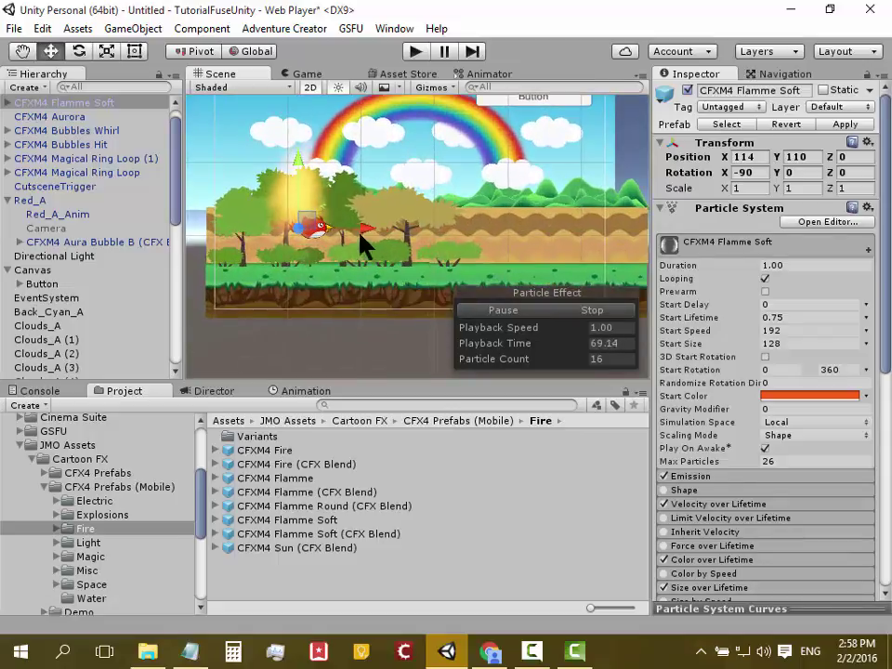
{"action": "left_click_drag", "start_coordinate": [365, 228], "coordinate": [378, 232]}
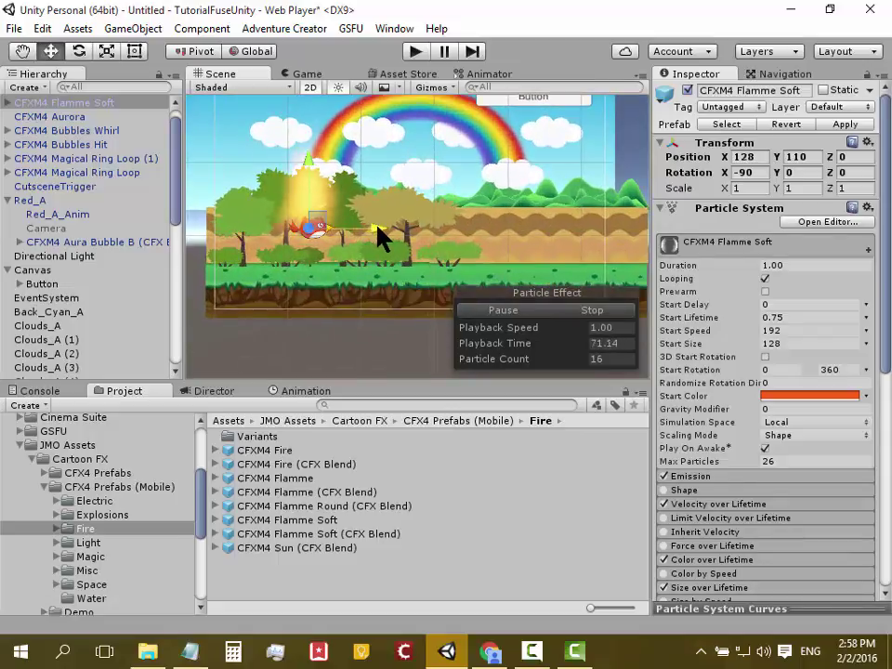
{"action": "middle_click_drag", "start_coordinate": [330, 302], "coordinate": [356, 316]}
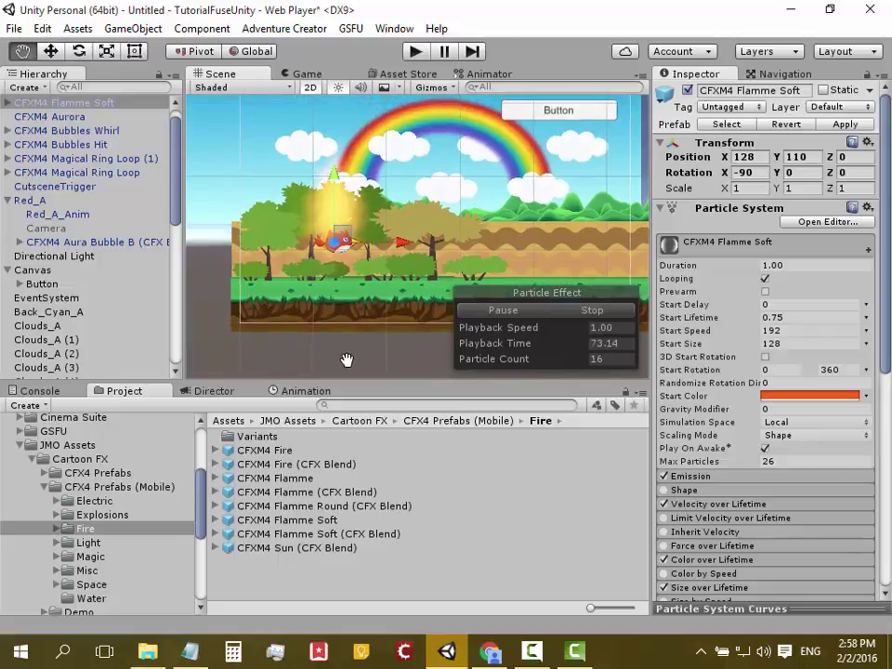
{"action": "left_click_drag", "start_coordinate": [336, 181], "coordinate": [332, 183]}
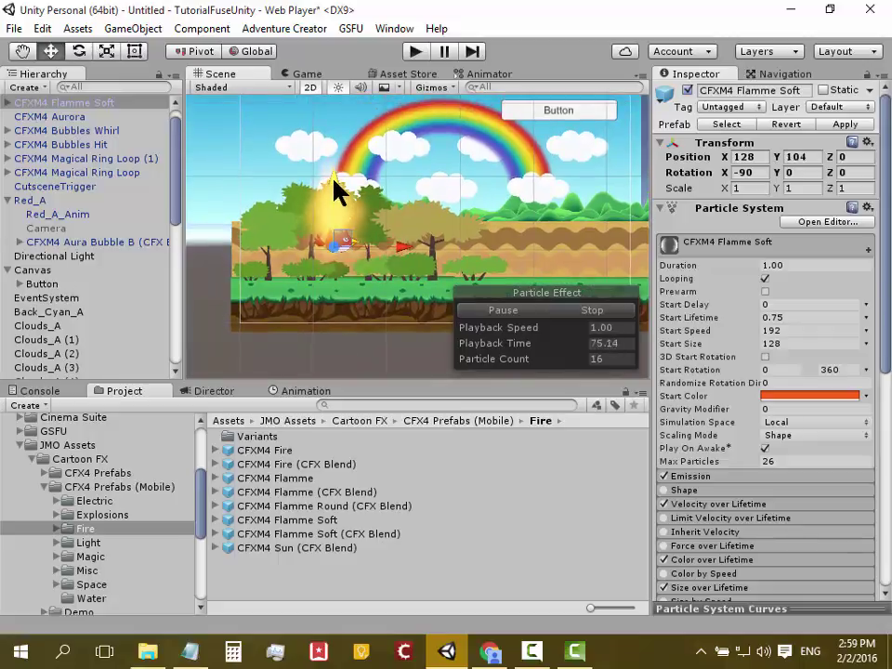
{"action": "scroll", "coordinate": [409, 251], "scroll_direction": "down", "scroll_amount": 3}
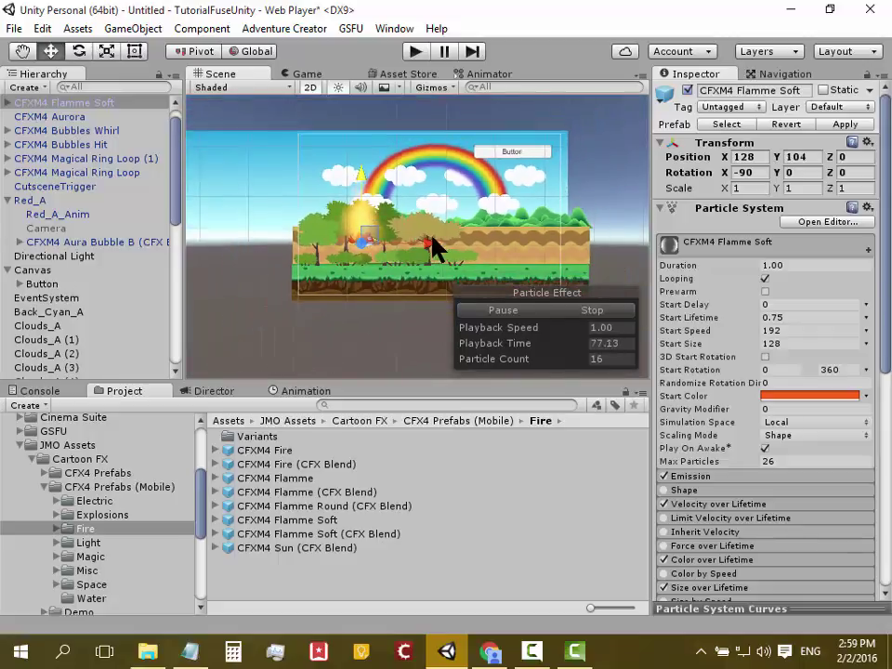
{"action": "left_click_drag", "start_coordinate": [433, 244], "coordinate": [450, 247]}
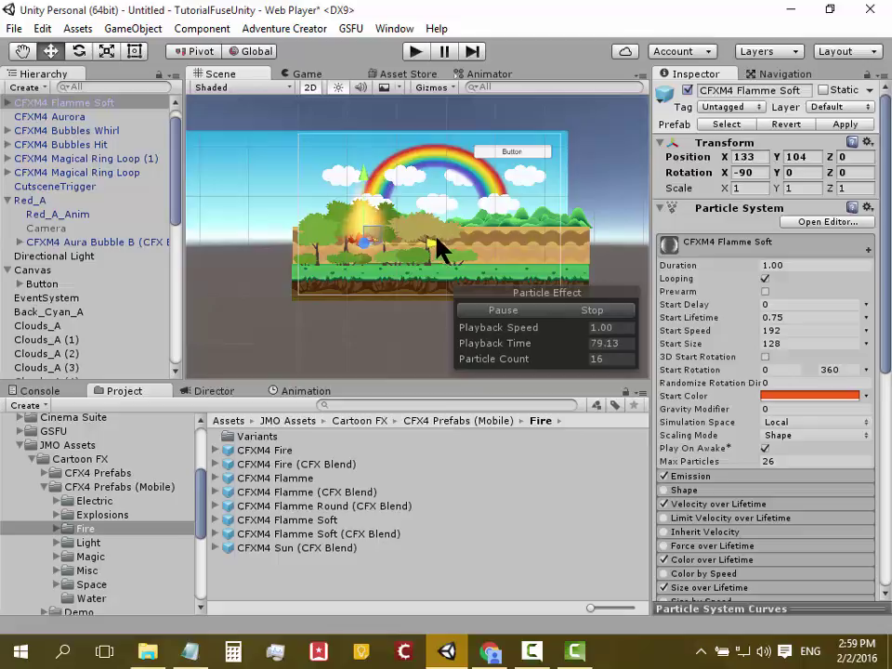
{"action": "scroll", "coordinate": [450, 247], "scroll_direction": "down", "scroll_amount": 1}
{"action": "middle_click_drag", "start_coordinate": [284, 233], "coordinate": [292, 294]}
{"action": "scroll", "coordinate": [298, 249], "scroll_direction": "down", "scroll_amount": 2}
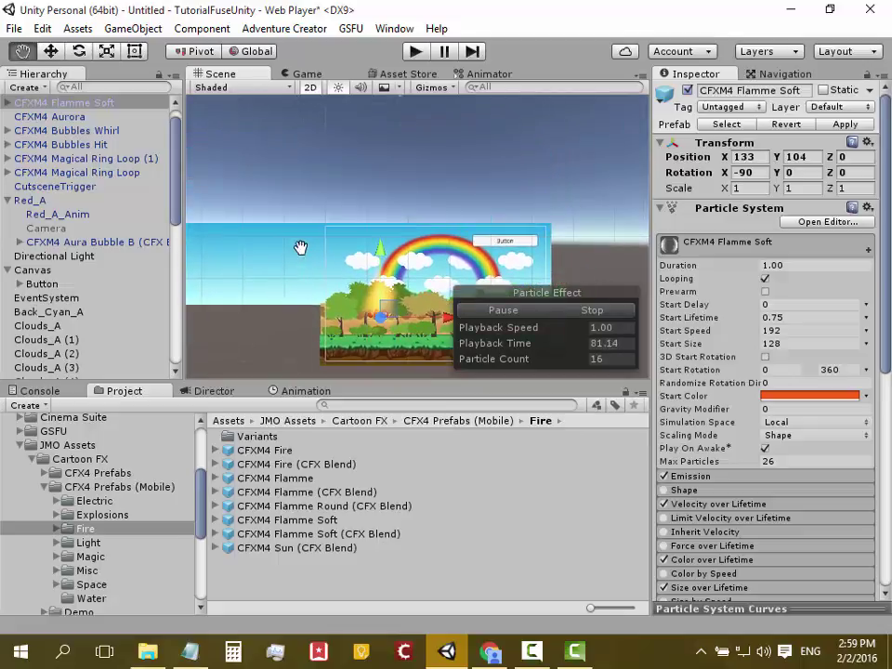
Step: Double CFXM4 Aurora's size twice with the Easy Editor and lower it to Y 389
{"action": "left_click", "coordinate": [40, 119]}
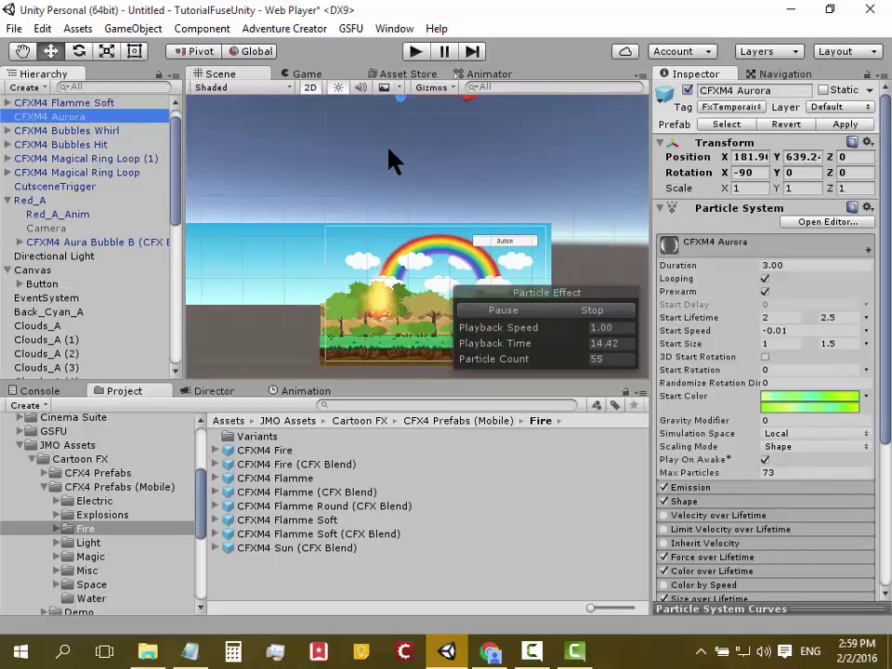
{"action": "scroll", "coordinate": [390, 160], "scroll_direction": "down", "scroll_amount": 2}
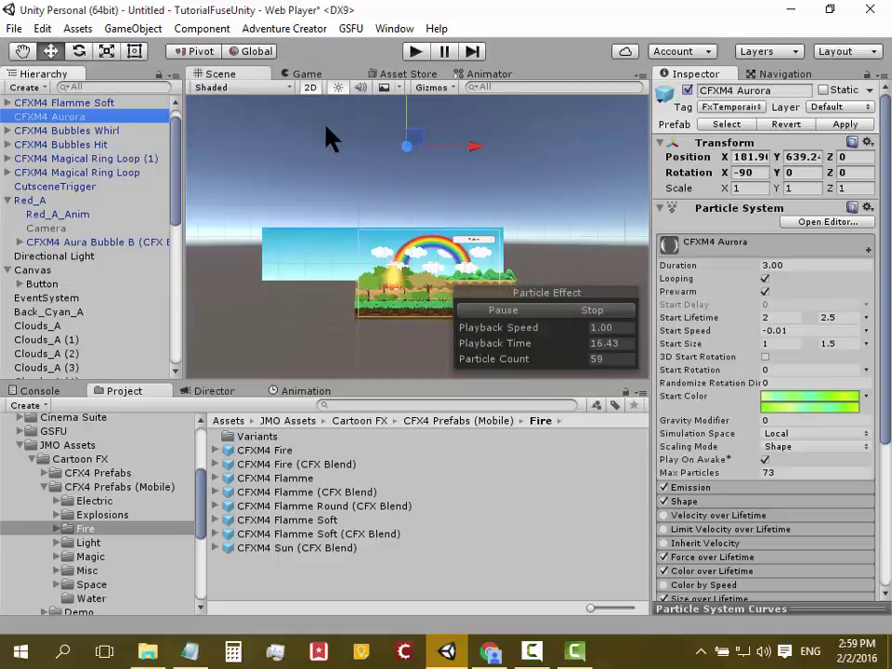
{"action": "left_click", "coordinate": [394, 29]}
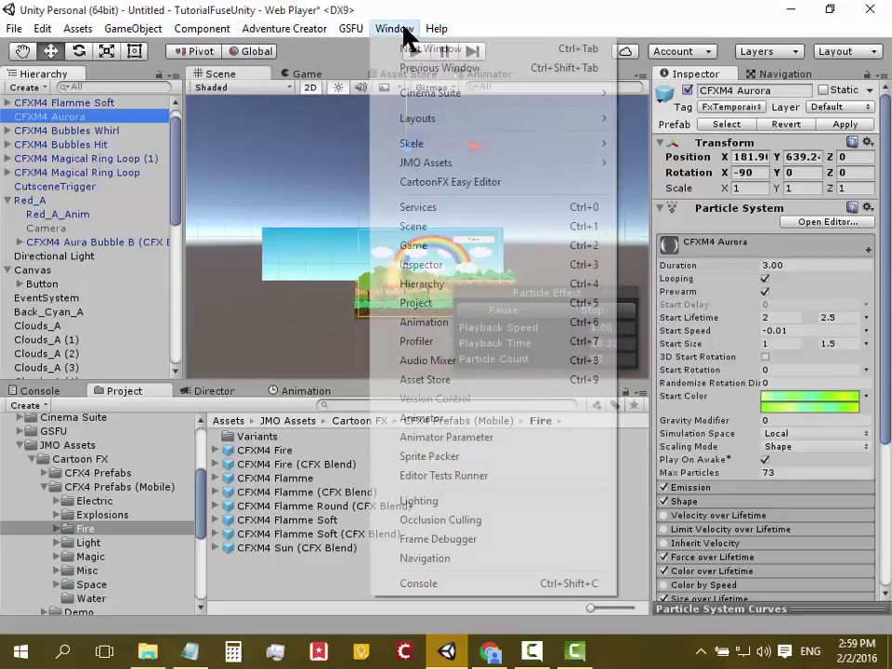
{"action": "left_click", "coordinate": [476, 183]}
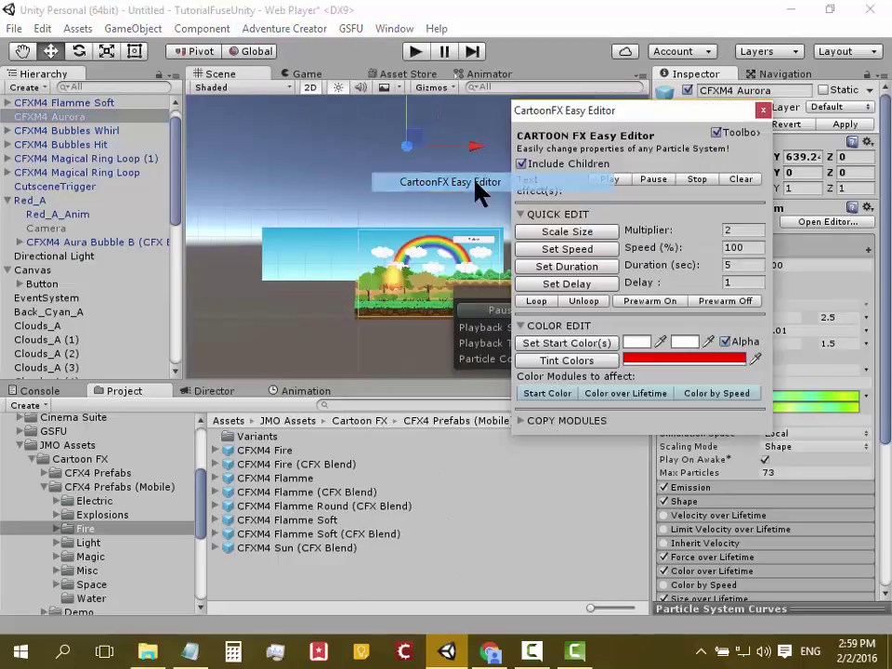
{"action": "left_click", "coordinate": [576, 232]}
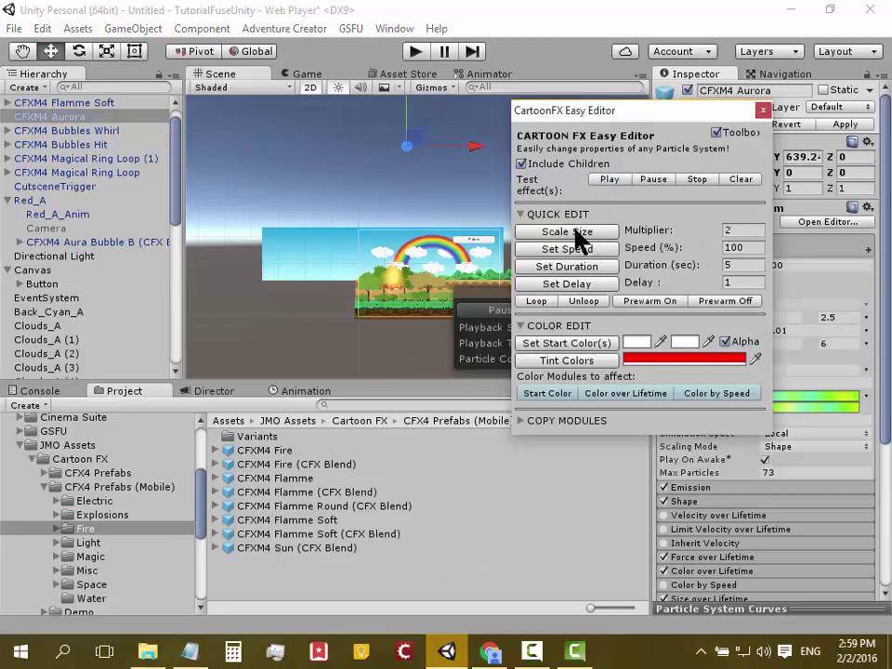
{"action": "left_click", "coordinate": [577, 235]}
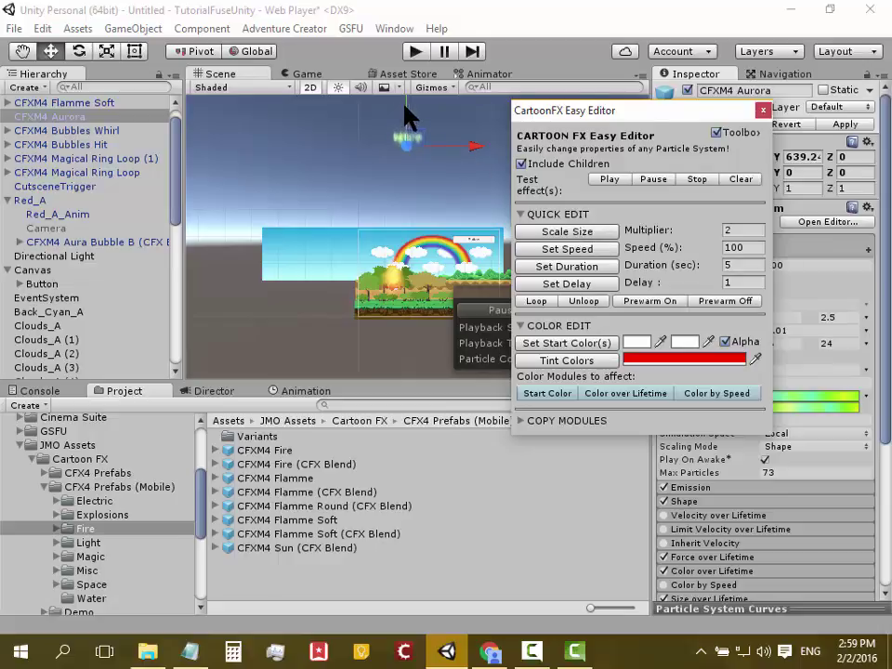
{"action": "mouse_move", "coordinate": [404, 107]}
{"action": "left_mouse_down"}
{"action": "mouse_move", "coordinate": [397, 255]}
{"action": "mouse_move", "coordinate": [404, 185]}
{"action": "left_mouse_up"}
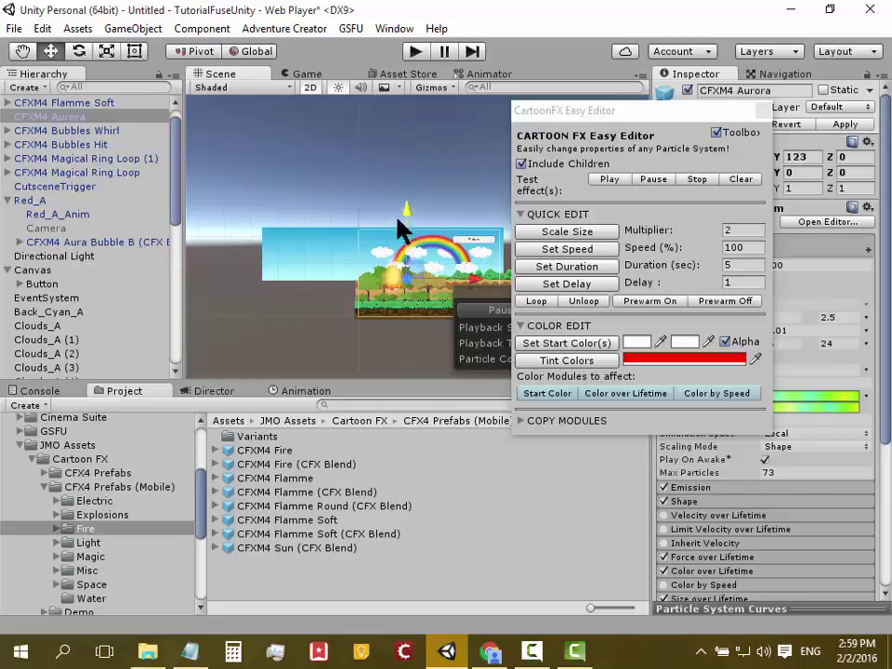
{"action": "left_click", "coordinate": [762, 111]}
Step: Set the Aurora Renderer's Order in Layer to 4 in the particle editor
{"action": "left_click", "coordinate": [811, 226]}
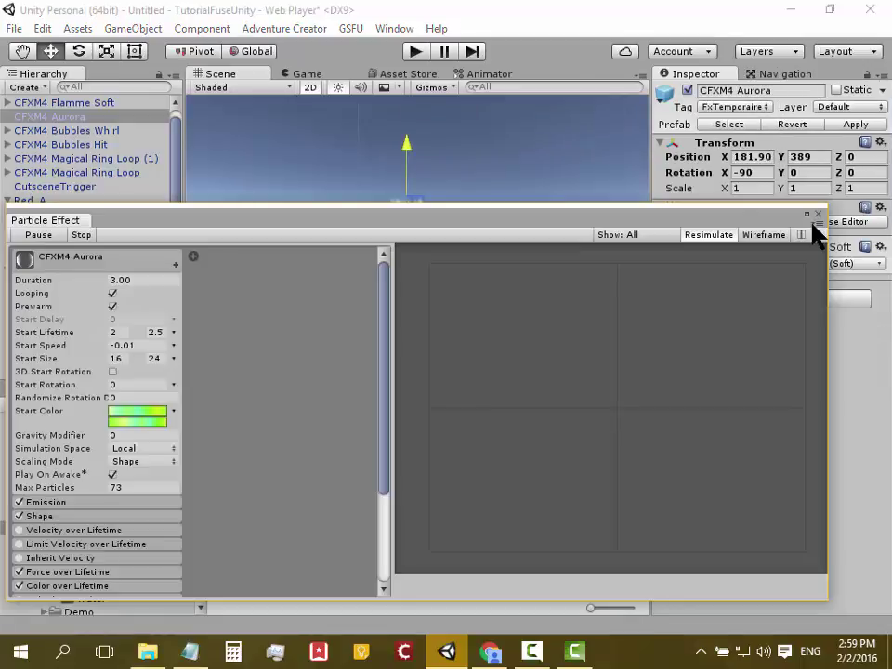
{"action": "scroll", "coordinate": [159, 381], "scroll_direction": "down", "scroll_amount": 5}
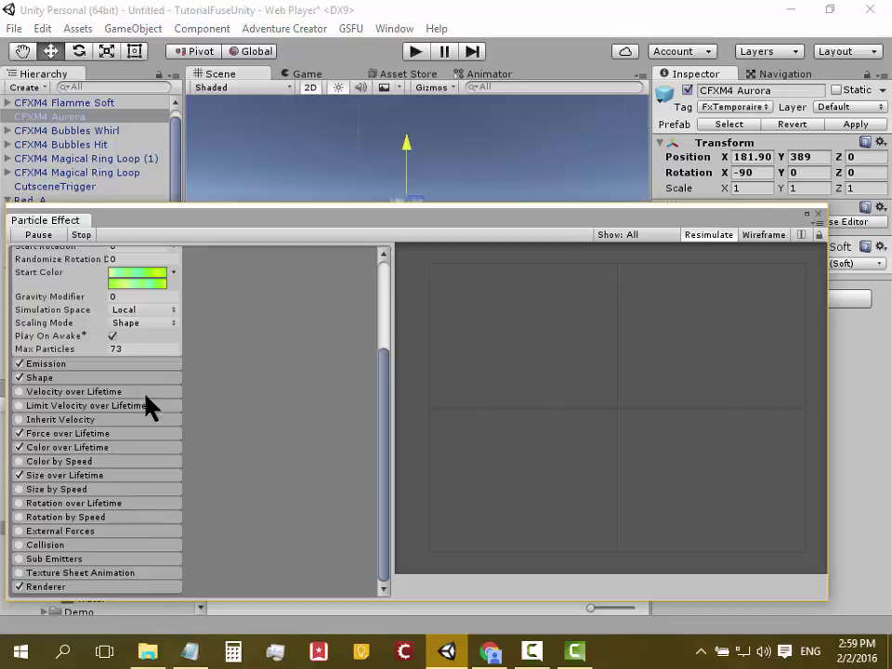
{"action": "left_click", "coordinate": [92, 588]}
{"action": "scroll", "coordinate": [56, 537], "scroll_direction": "down", "scroll_amount": 8}
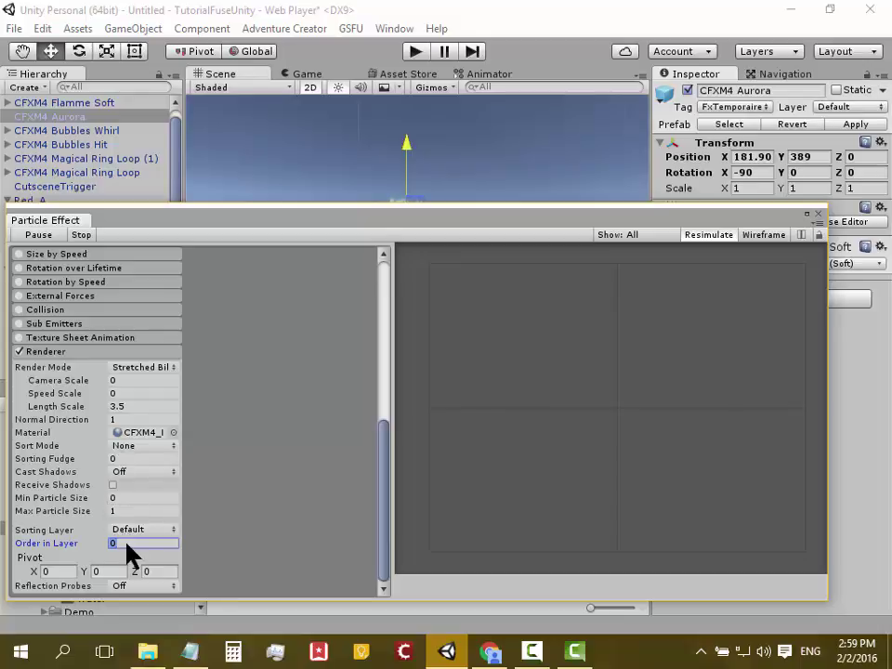
{"action": "type", "text": "4"}
{"action": "left_click", "coordinate": [817, 216]}
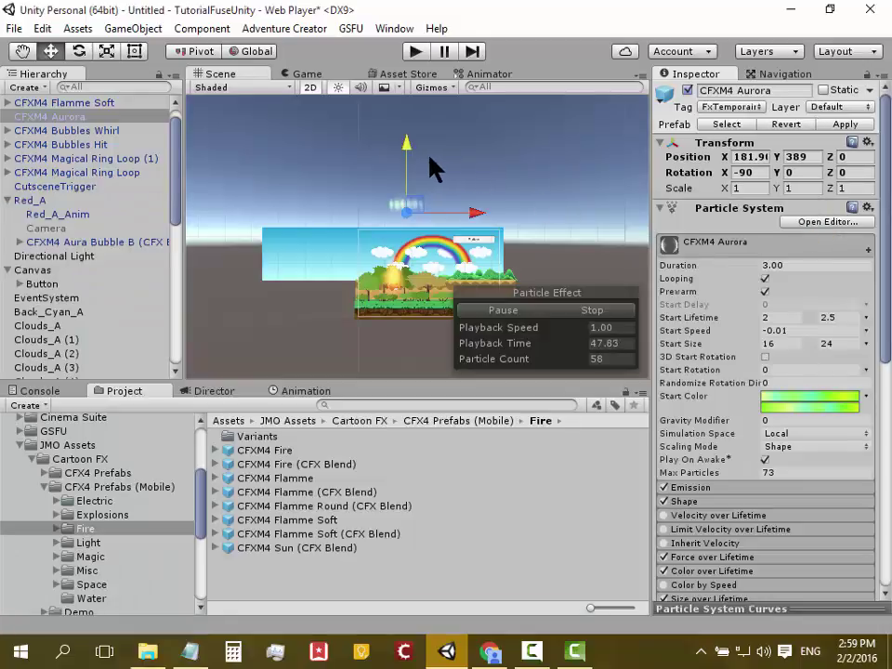
Step: Lower the Aurora down to the platform and shift it left onto the fire
{"action": "left_click_drag", "start_coordinate": [405, 146], "coordinate": [408, 237]}
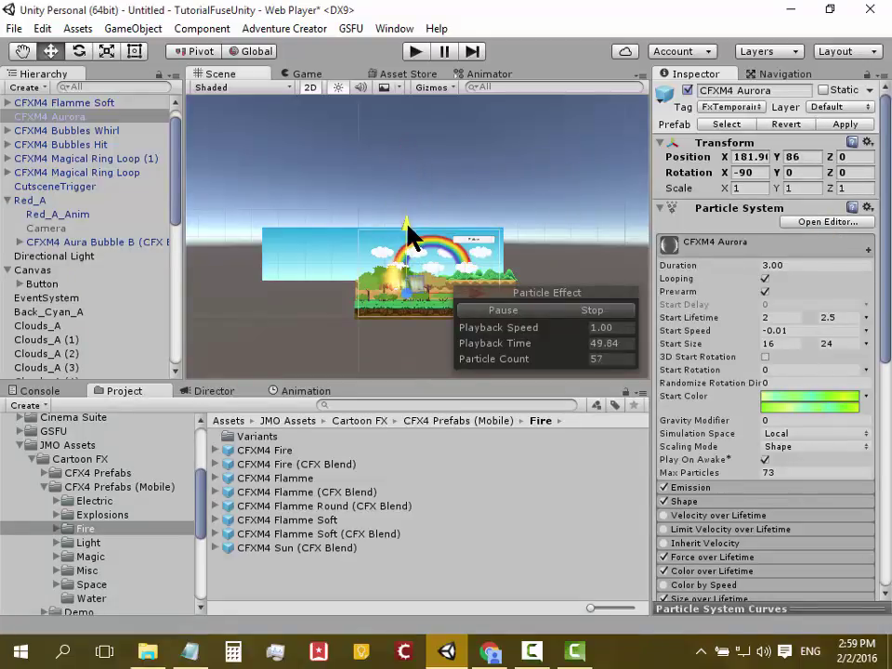
{"action": "scroll", "coordinate": [428, 307], "scroll_direction": "down", "scroll_amount": 3}
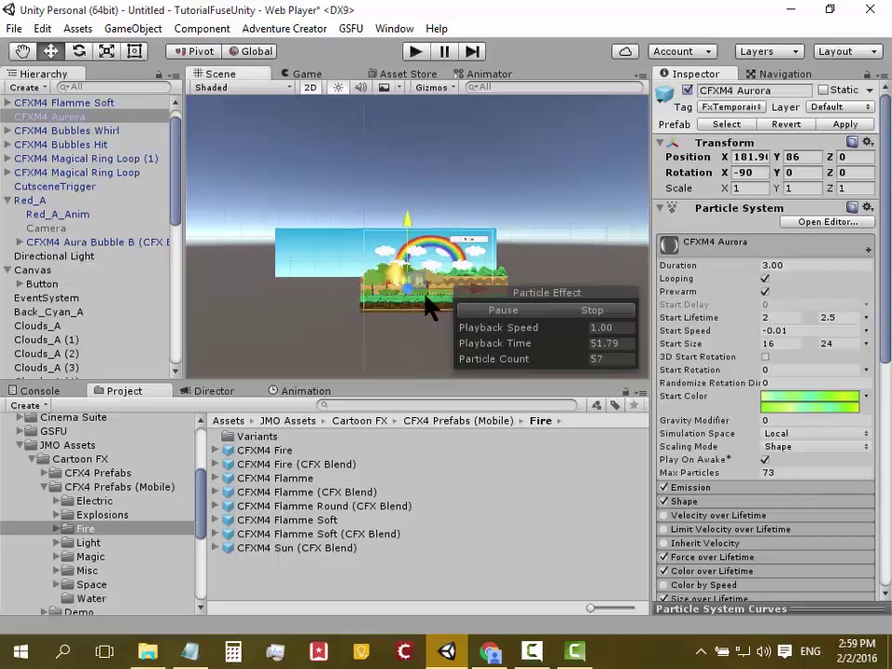
{"action": "left_click_drag", "start_coordinate": [485, 282], "coordinate": [474, 288]}
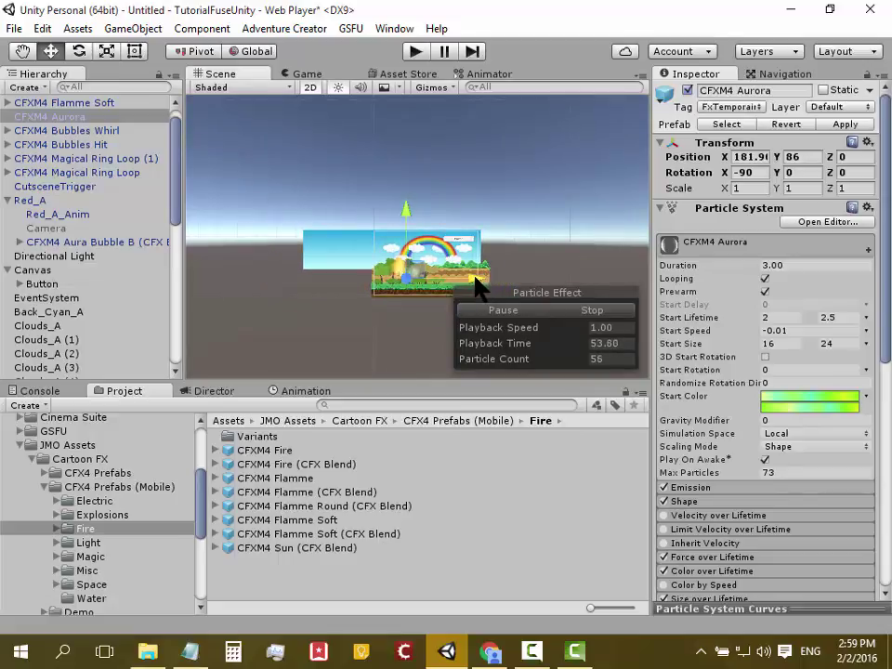
{"action": "scroll", "coordinate": [385, 351], "scroll_direction": "up", "scroll_amount": 3}
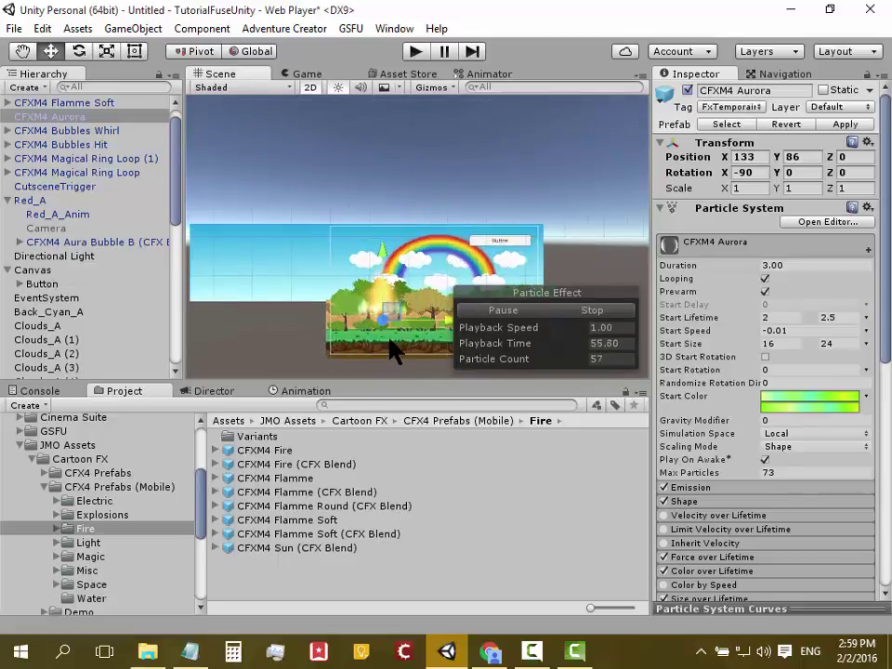
{"action": "scroll", "coordinate": [409, 260], "scroll_direction": "up", "scroll_amount": 5}
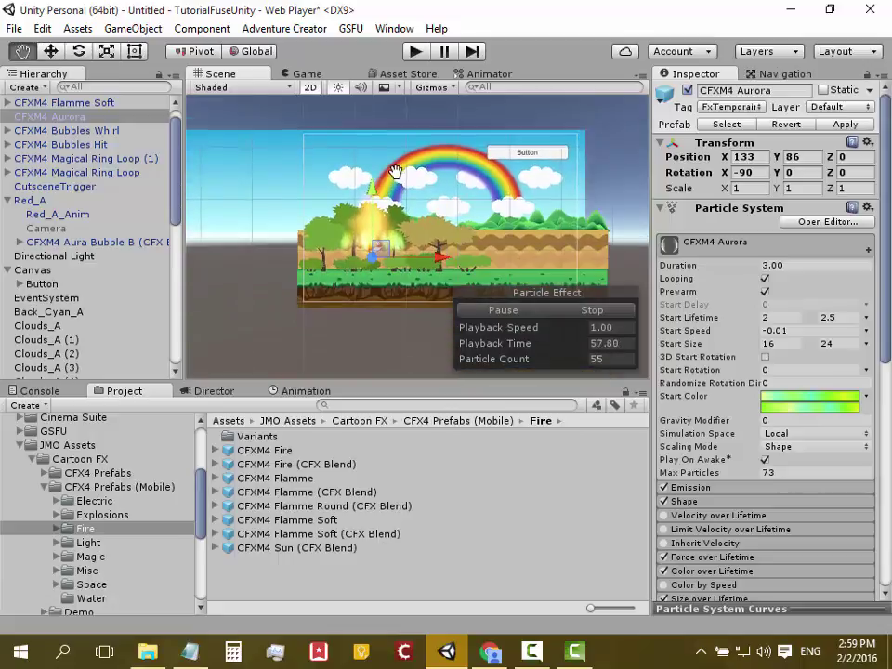
{"action": "scroll", "coordinate": [409, 255], "scroll_direction": "up", "scroll_amount": 3}
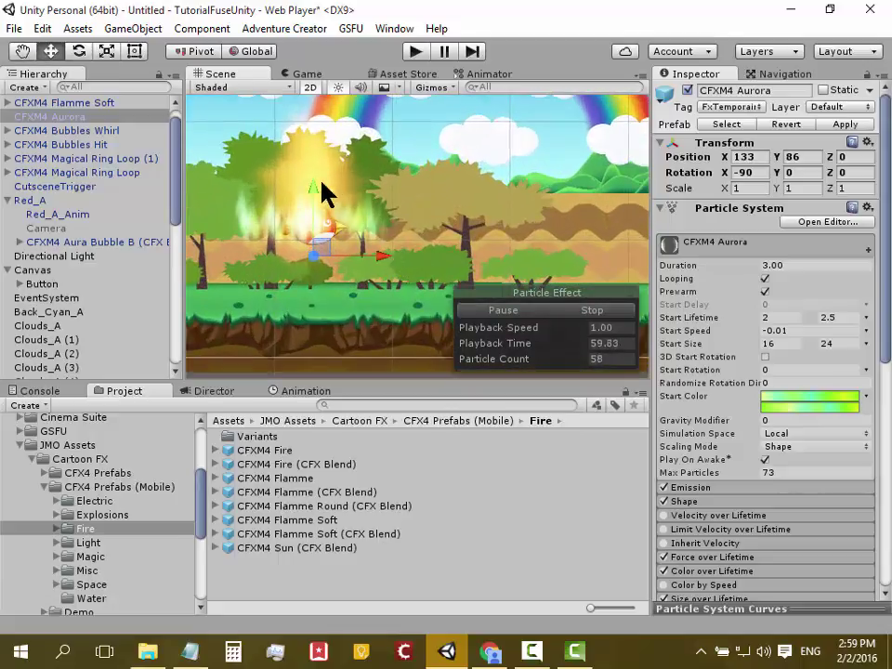
Step: Fine-tune the Aurora's height so it rests at X 133, Y 60 over the flame
{"action": "left_click_drag", "start_coordinate": [312, 193], "coordinate": [306, 218]}
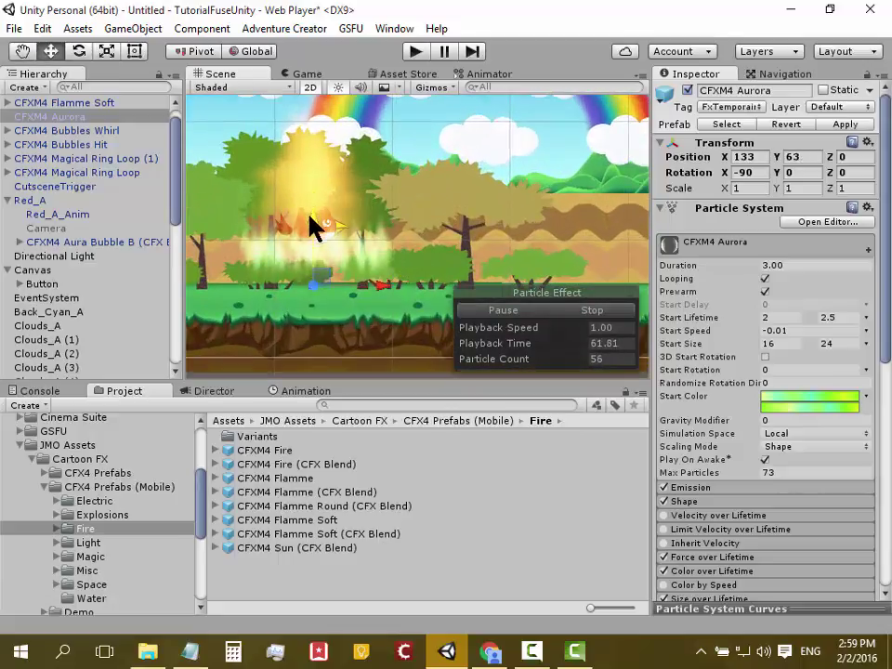
{"action": "scroll", "coordinate": [408, 228], "scroll_direction": "down", "scroll_amount": 3}
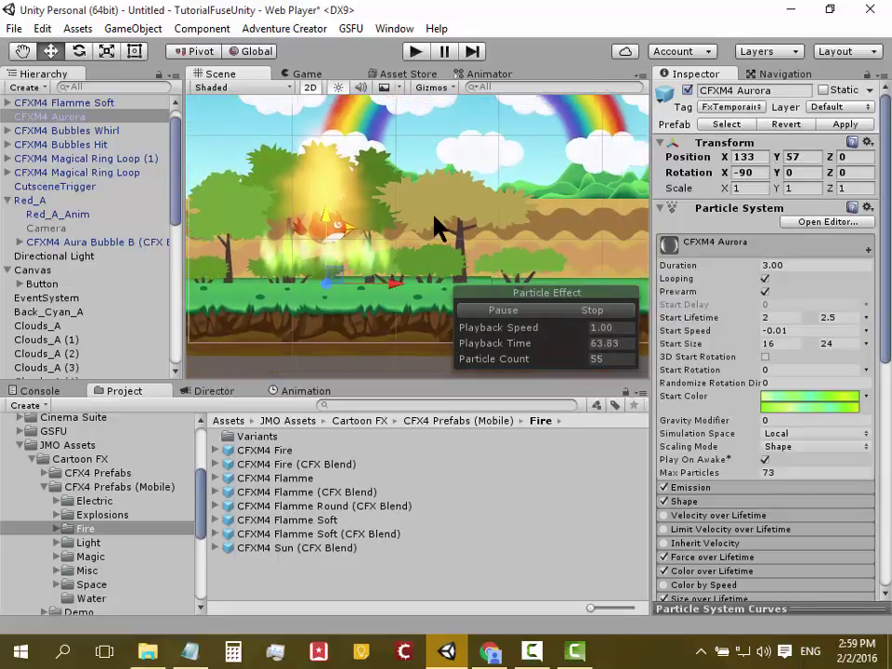
{"action": "scroll", "coordinate": [438, 225], "scroll_direction": "down", "scroll_amount": 2}
{"action": "scroll", "coordinate": [438, 225], "scroll_direction": "down", "scroll_amount": 1}
{"action": "left_click_drag", "start_coordinate": [363, 198], "coordinate": [361, 192]}
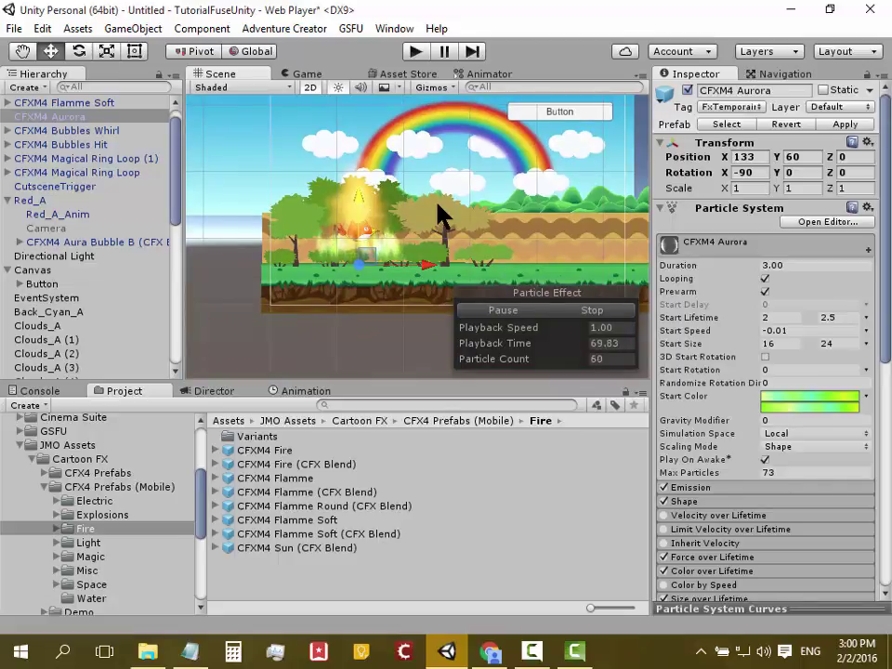
{"action": "scroll", "coordinate": [437, 204], "scroll_direction": "down", "scroll_amount": 2}
{"action": "scroll", "coordinate": [435, 207], "scroll_direction": "up", "scroll_amount": 2}
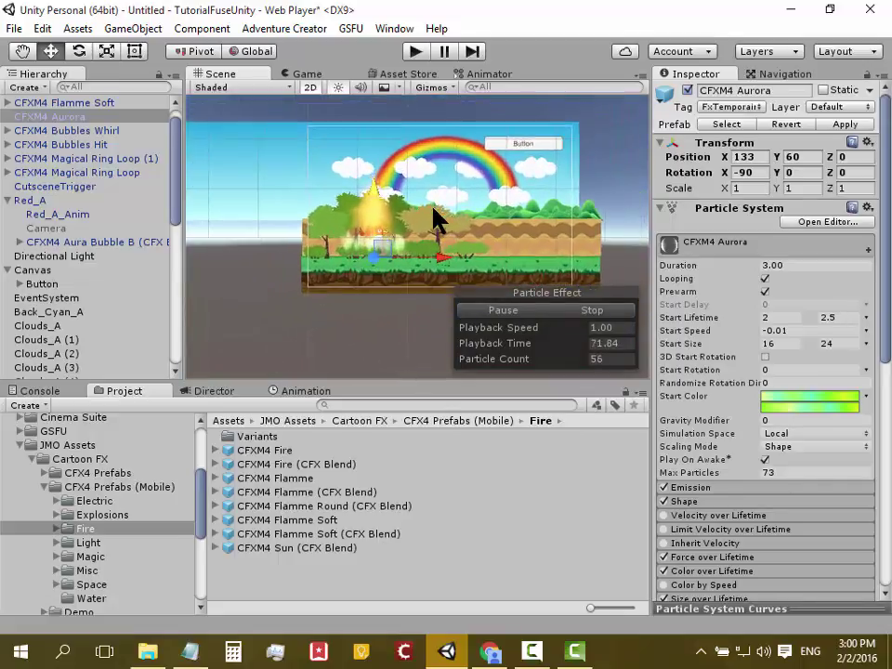
{"action": "scroll", "coordinate": [434, 207], "scroll_direction": "up", "scroll_amount": 2}
{"action": "scroll", "coordinate": [433, 209], "scroll_direction": "up", "scroll_amount": 2}
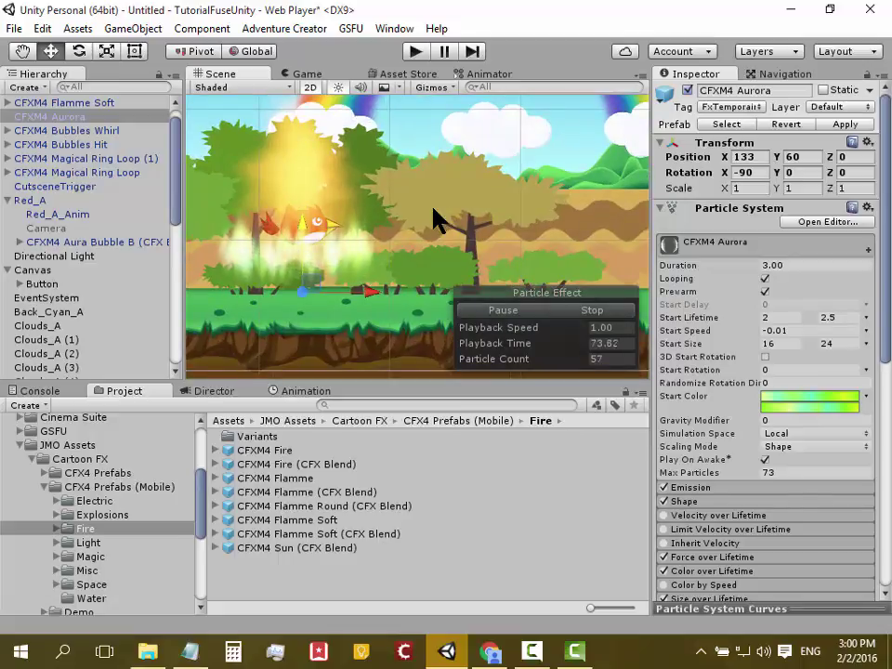
{"action": "scroll", "coordinate": [391, 195], "scroll_direction": "down", "scroll_amount": 3}
{"action": "scroll", "coordinate": [391, 197], "scroll_direction": "down", "scroll_amount": 2}
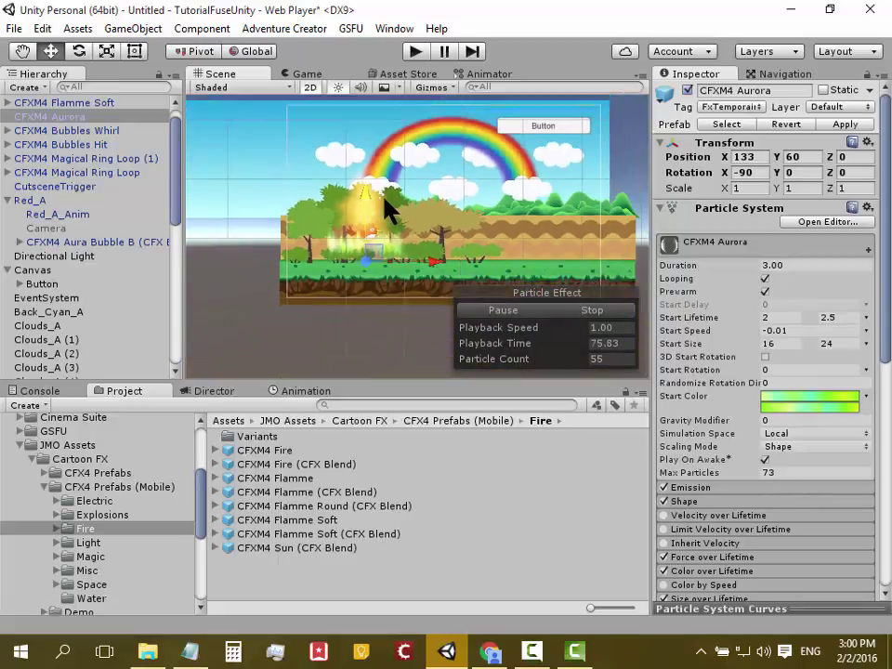
{"action": "left_click", "coordinate": [85, 104]}
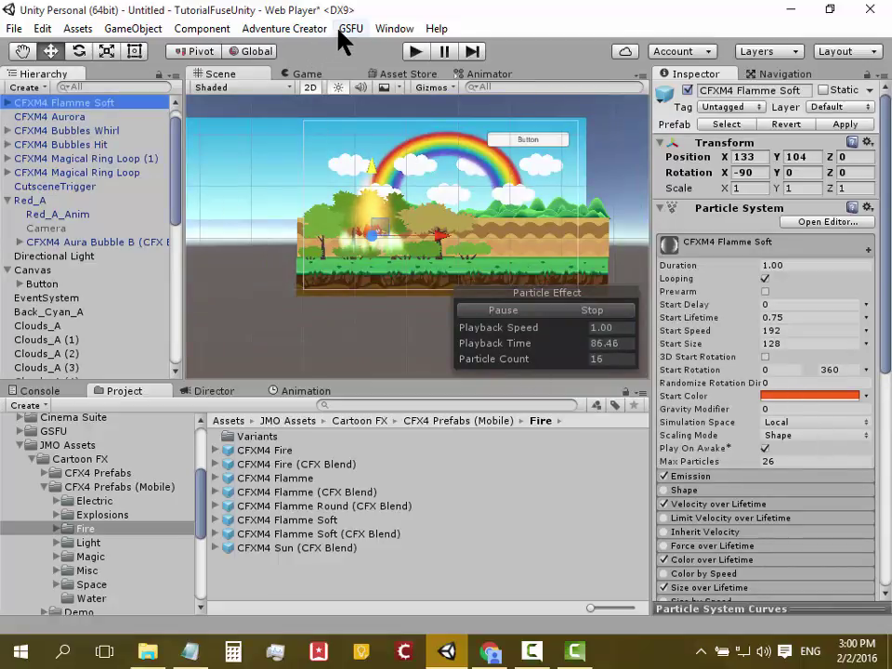
Step: Tint the Flamme Soft start color red using the CartoonFX Easy Editor's Tint Colors
{"action": "left_click", "coordinate": [378, 28]}
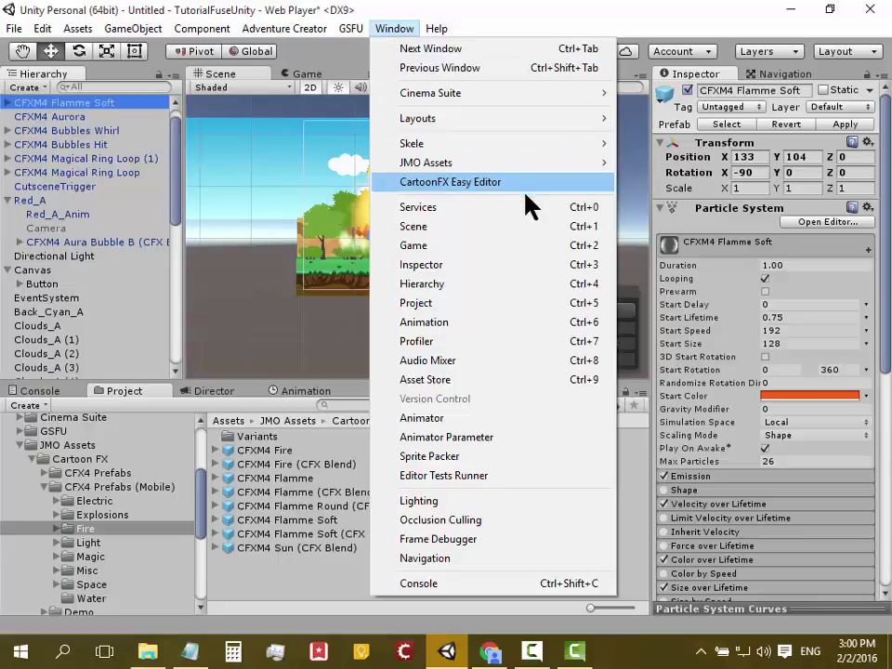
{"action": "left_click", "coordinate": [523, 184]}
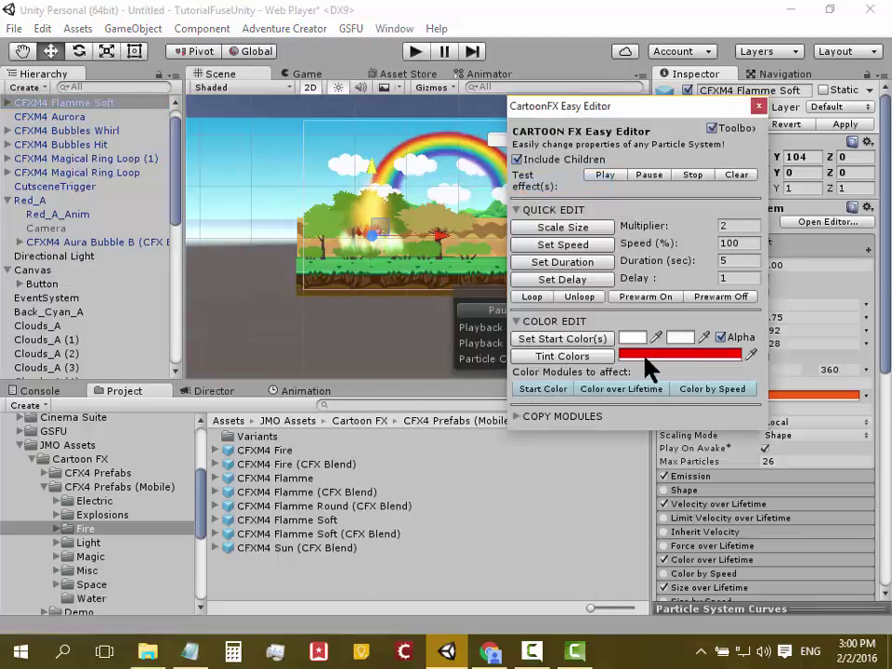
{"action": "left_click", "coordinate": [595, 359]}
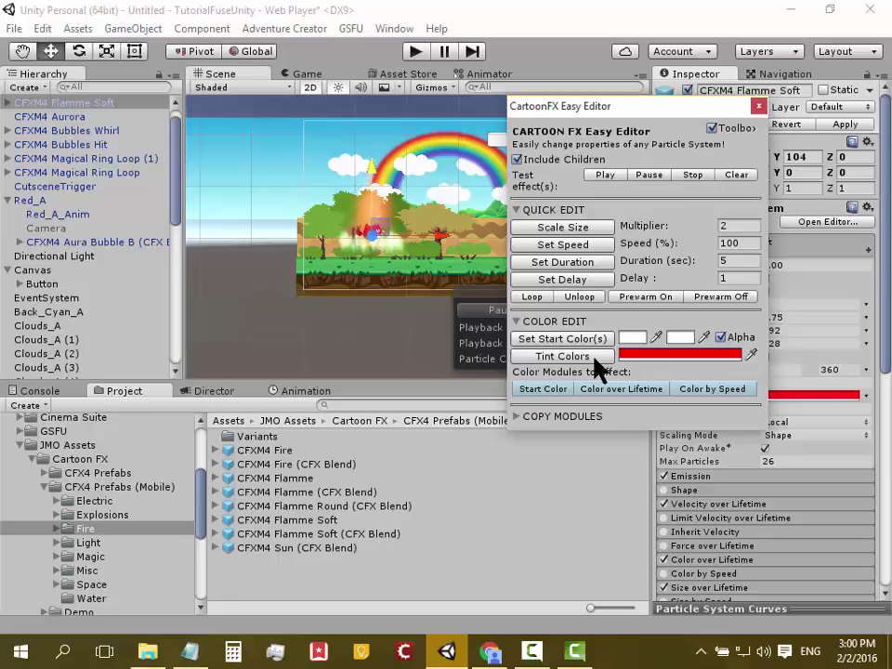
{"action": "left_click", "coordinate": [759, 108]}
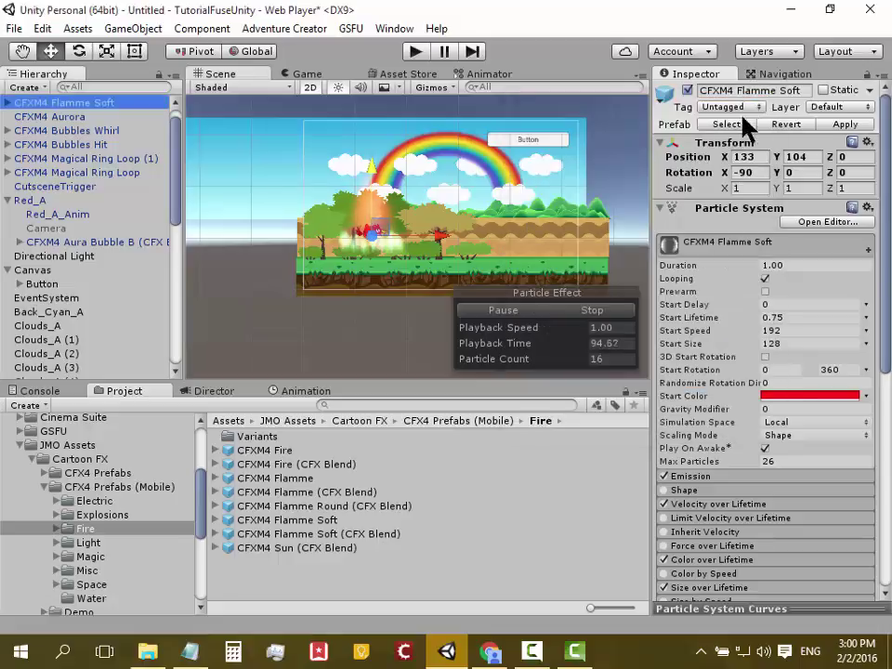
Step: Return to the Cutscene 1 Director timeline, disable Preview Mode and list the Create track group options
{"action": "left_click", "coordinate": [210, 391]}
{"action": "scroll", "coordinate": [337, 368], "scroll_direction": "up", "scroll_amount": 2}
{"action": "scroll", "coordinate": [334, 360], "scroll_direction": "up", "scroll_amount": 3}
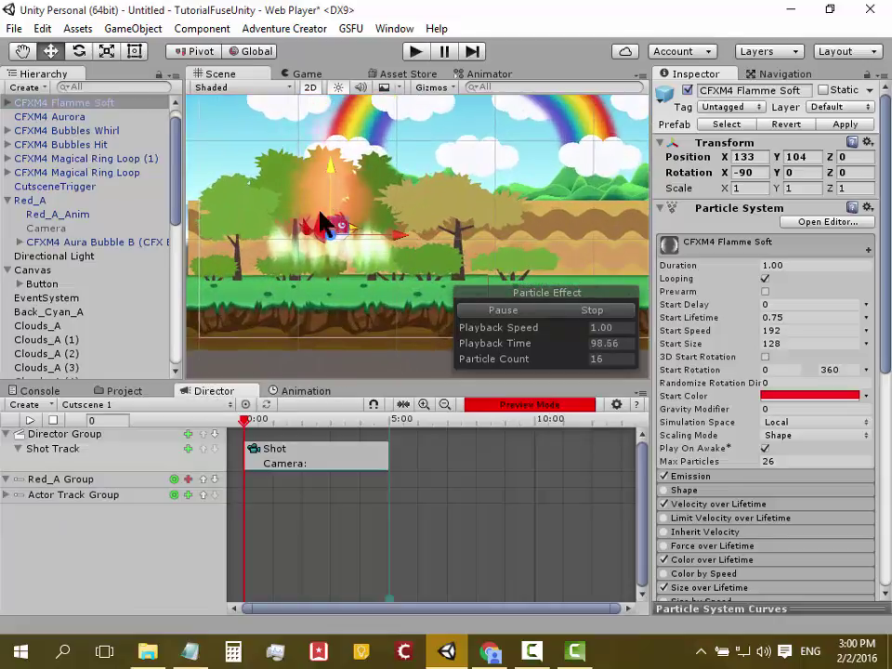
{"action": "left_click", "coordinate": [551, 406]}
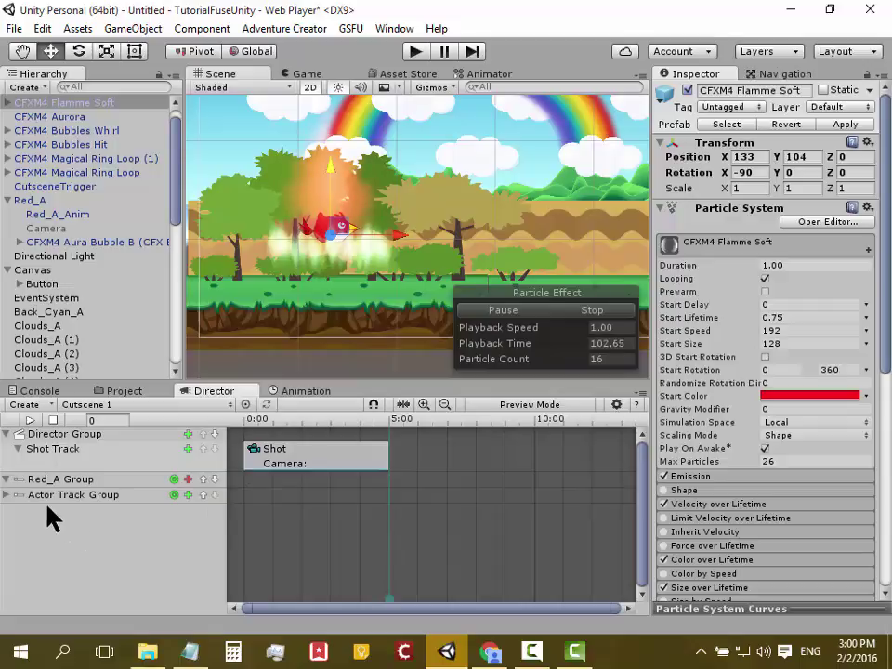
{"action": "left_click", "coordinate": [45, 407]}
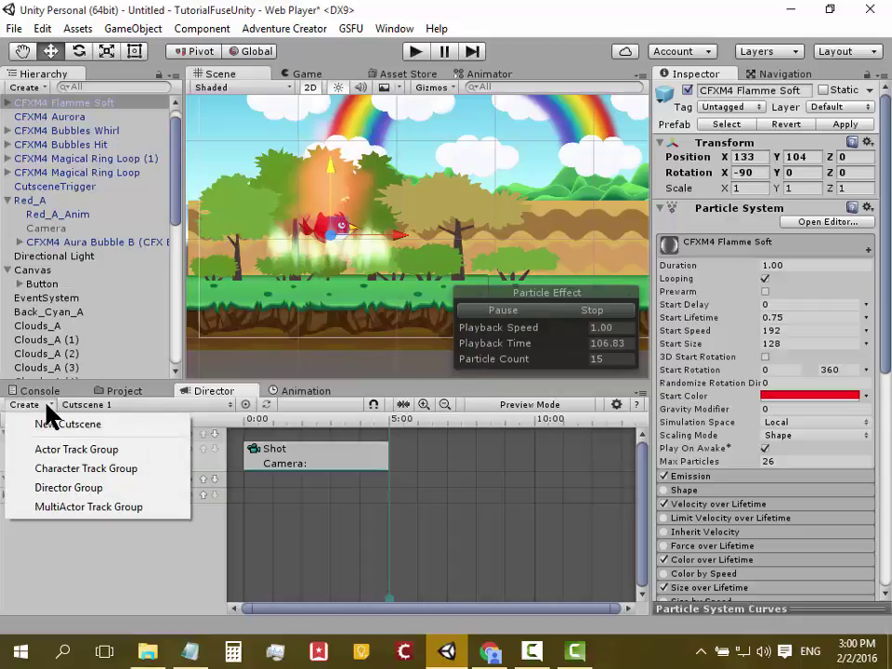
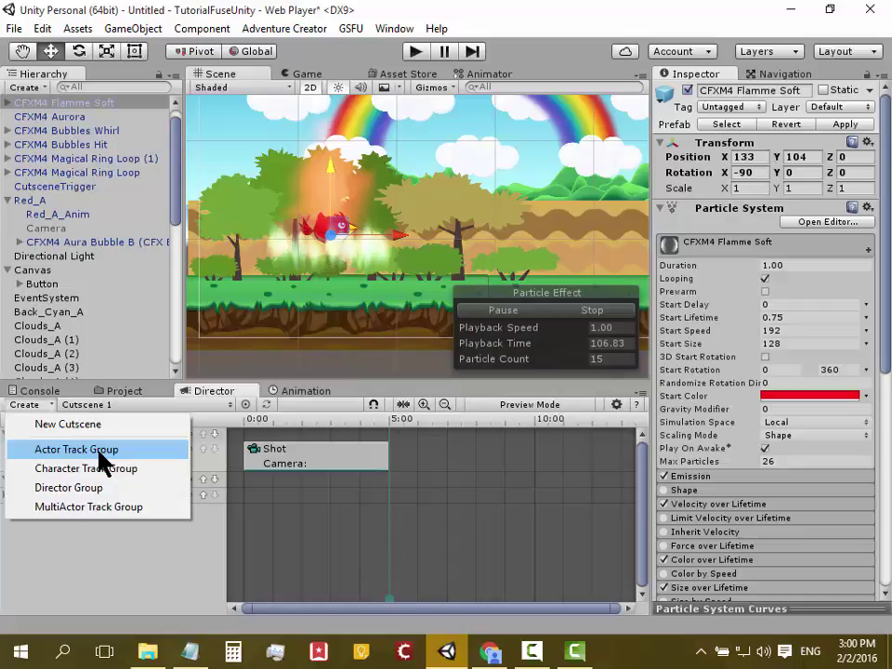
Step: Add an actor track group to Cutscene 1 controlling CFXM4 Flamme Soft
{"action": "left_click", "coordinate": [95, 452]}
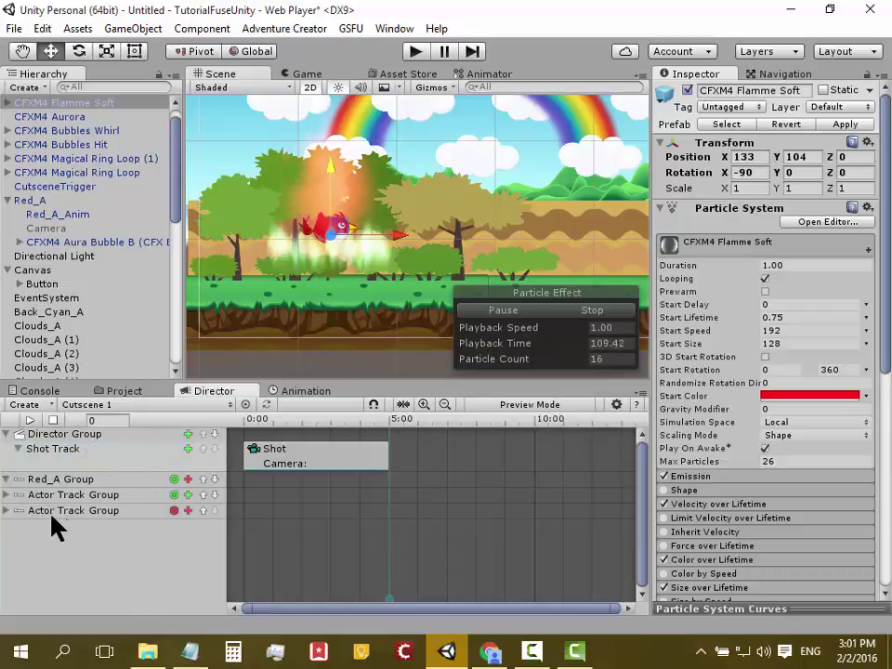
{"action": "left_click", "coordinate": [176, 511]}
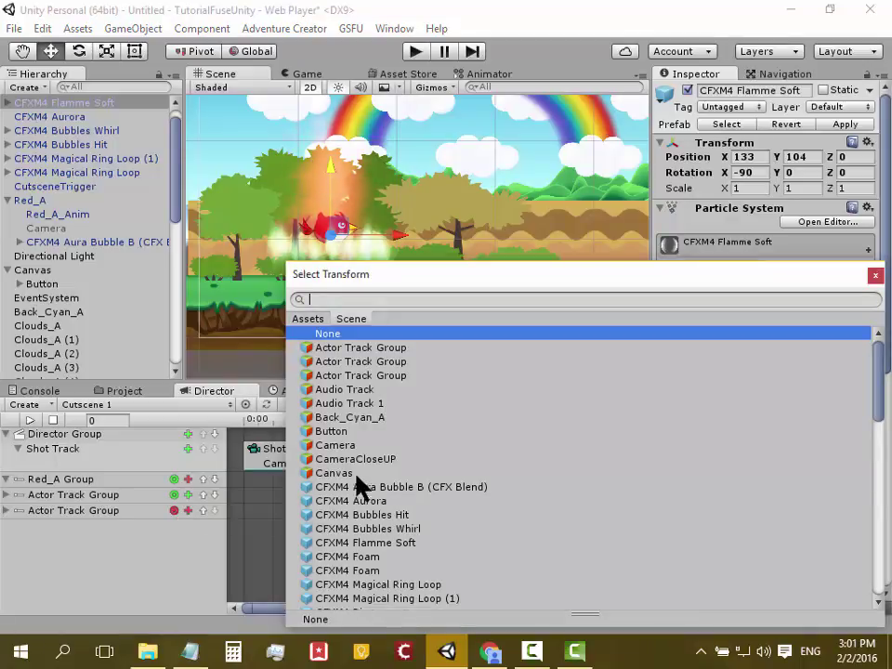
{"action": "left_click", "coordinate": [413, 543]}
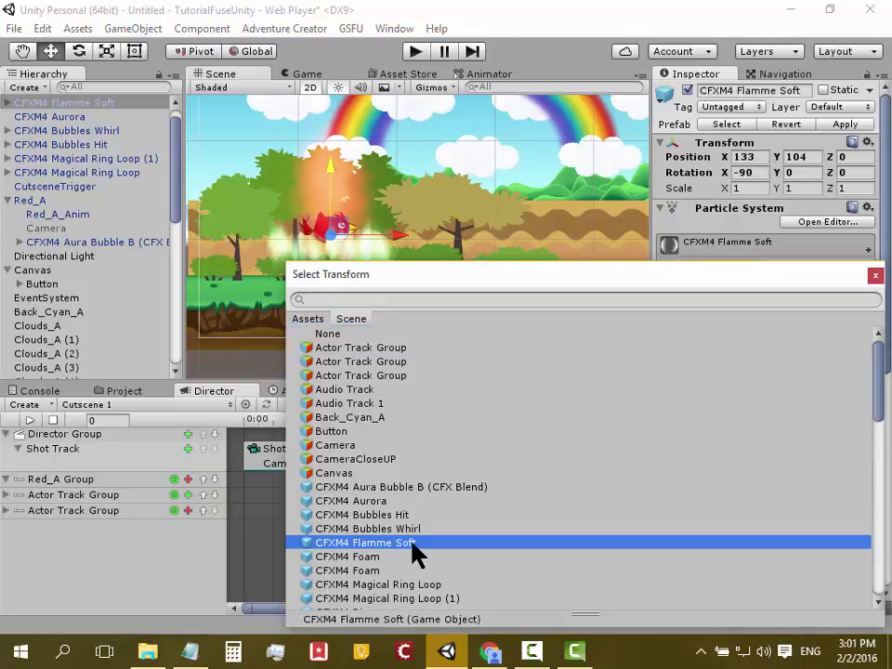
{"action": "double_click", "coordinate": [412, 542]}
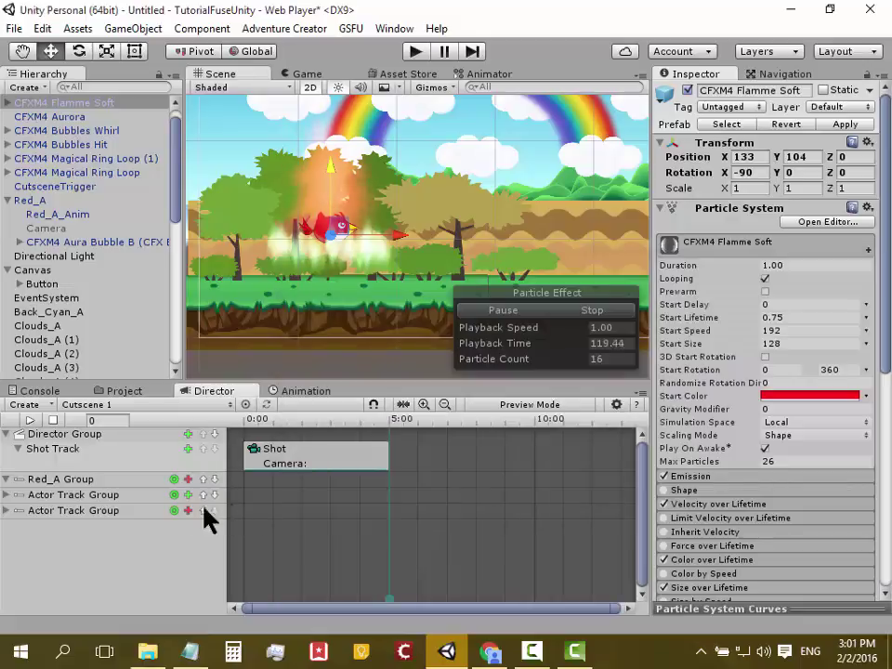
Step: Rename the new actor group to 'Flame'
{"action": "left_click", "coordinate": [59, 511]}
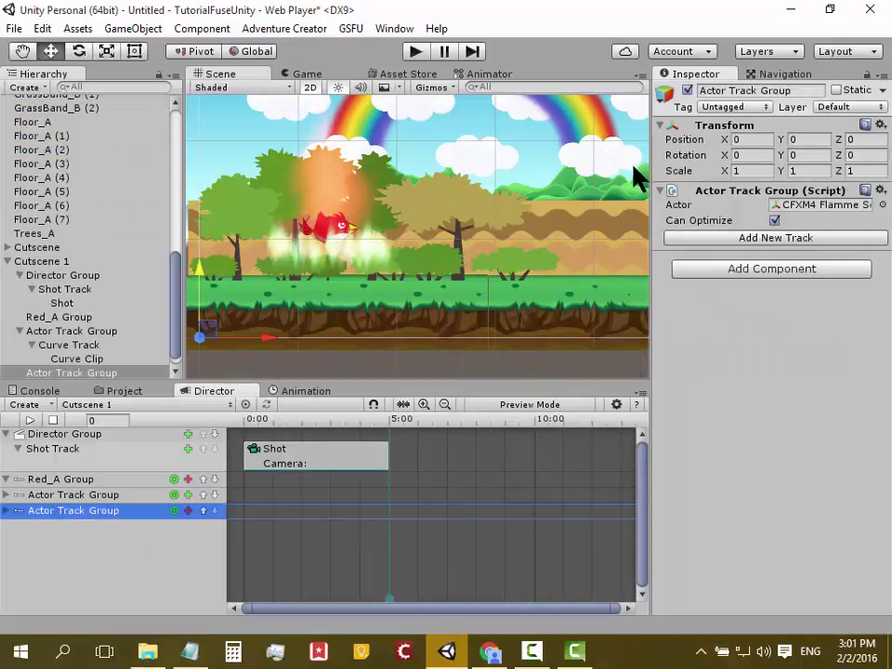
{"action": "left_click", "coordinate": [792, 91]}
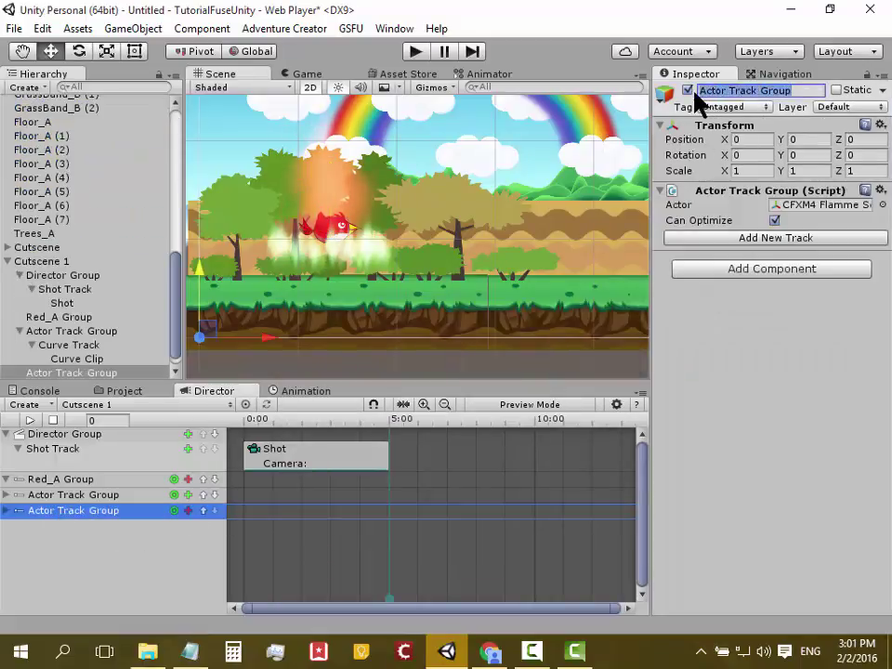
{"action": "type", "text": "Flame"}
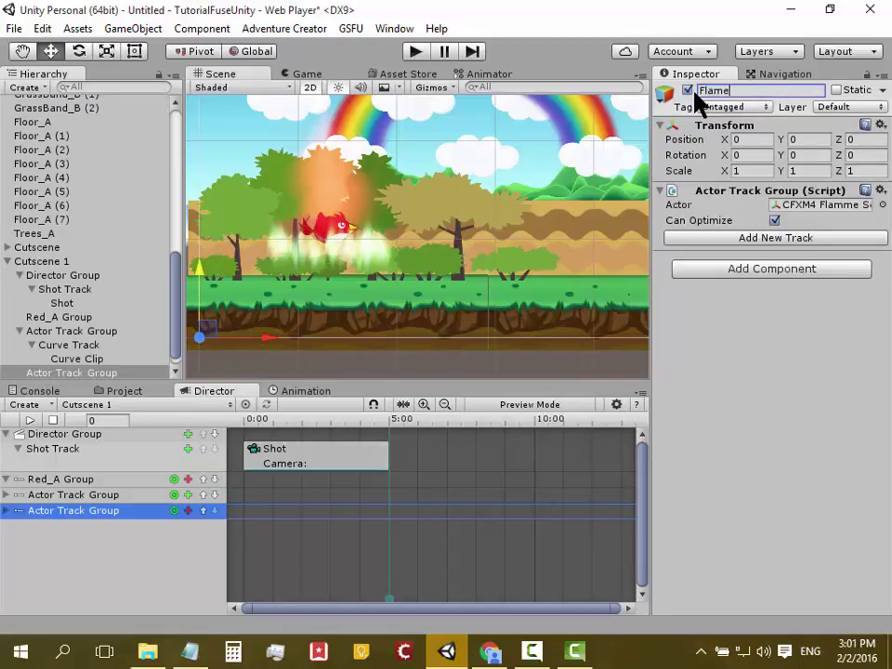
{"action": "key", "text": "Return"}
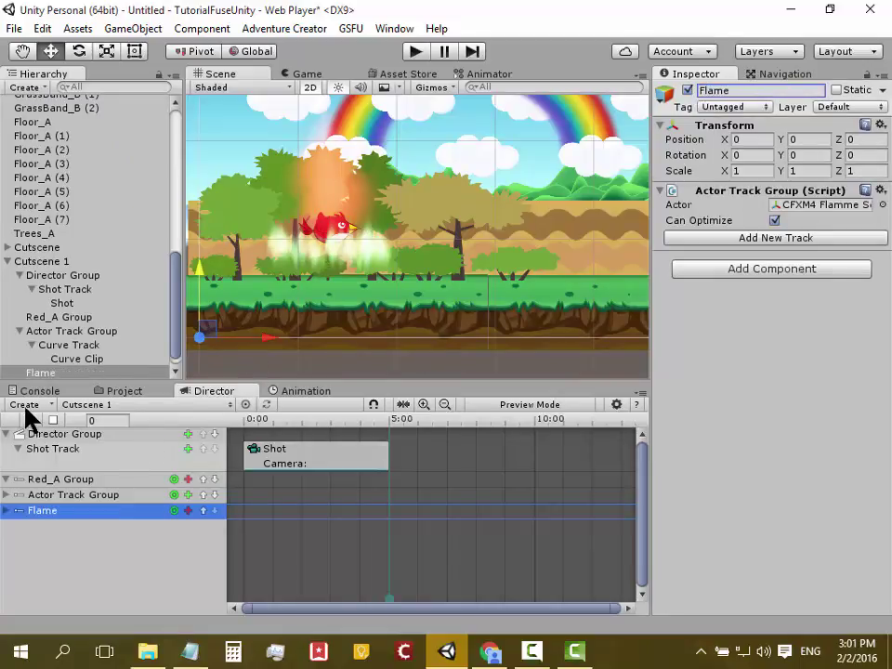
{"action": "left_click", "coordinate": [25, 407]}
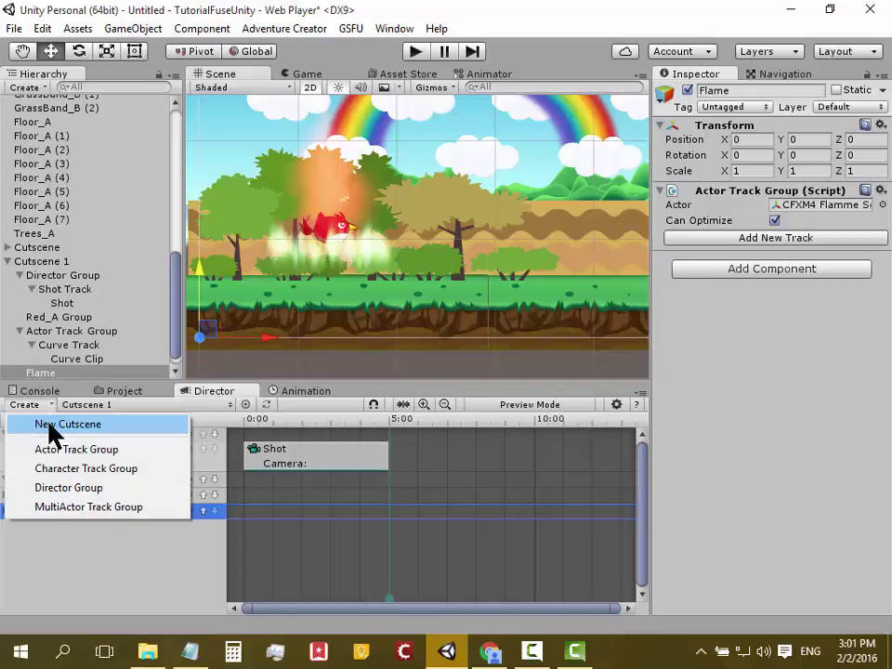
Step: Add another actor track group controlling CFXM4 Aurora
{"action": "left_click", "coordinate": [93, 450]}
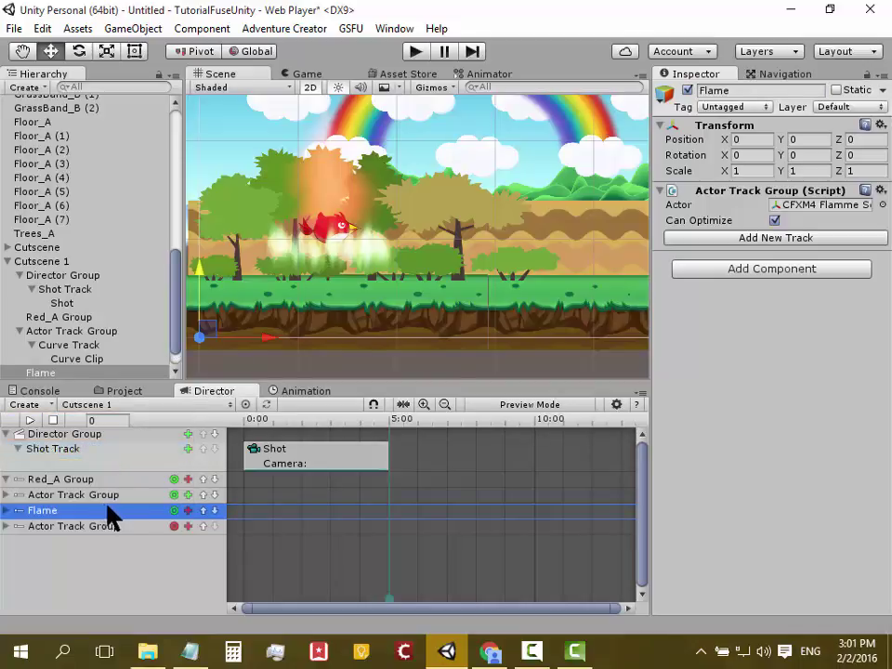
{"action": "left_click", "coordinate": [174, 526]}
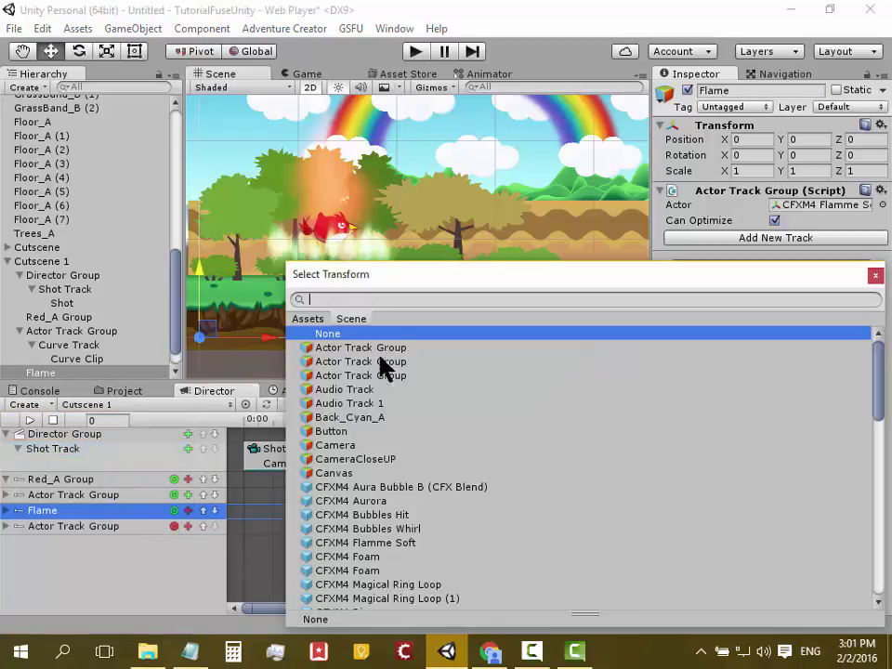
{"action": "left_click", "coordinate": [377, 501]}
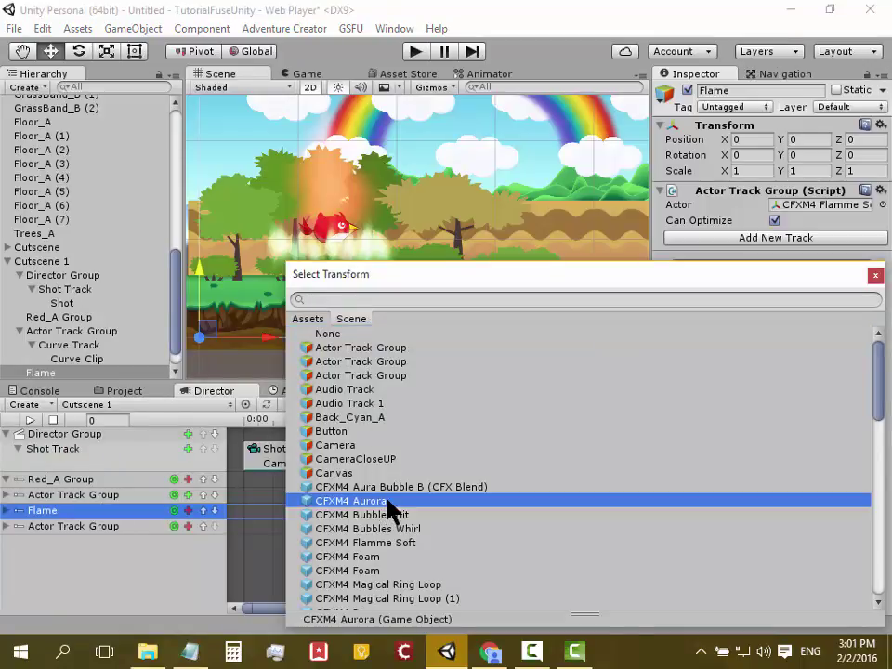
{"action": "double_click", "coordinate": [387, 502]}
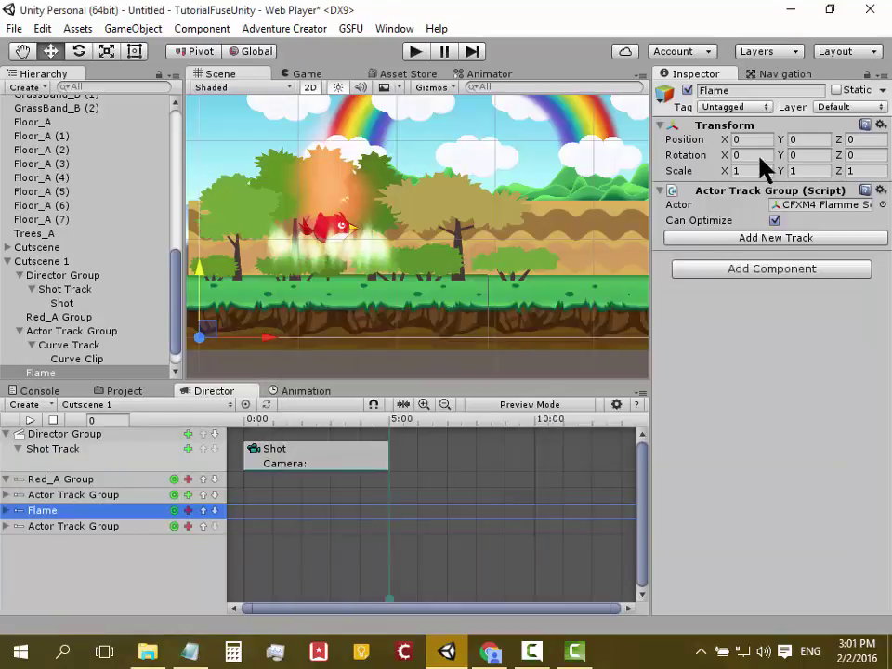
Step: Rename the new actor group to 'Aurora'
{"action": "left_click", "coordinate": [80, 528]}
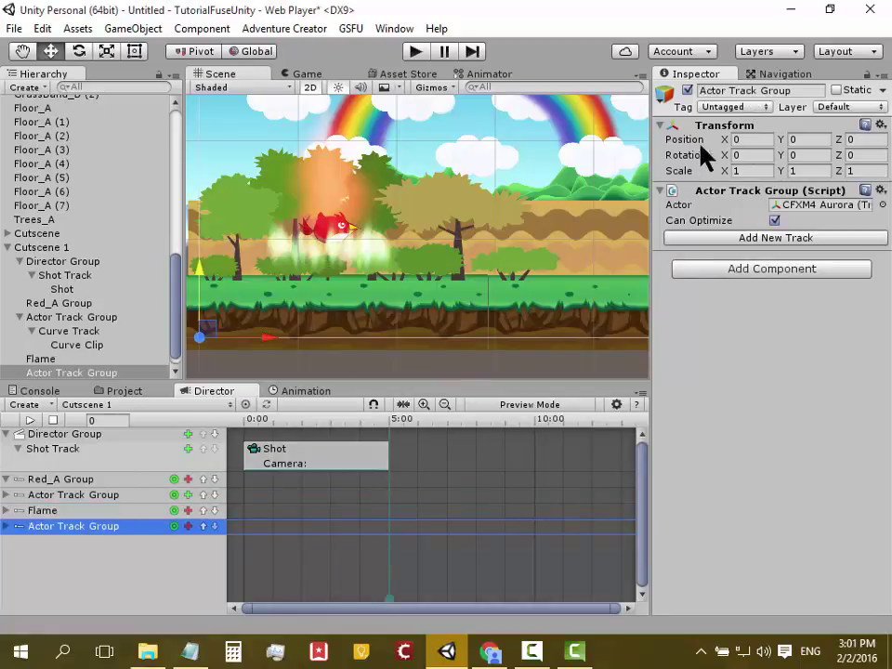
{"action": "left_click", "coordinate": [796, 91]}
{"action": "type", "text": "A"}
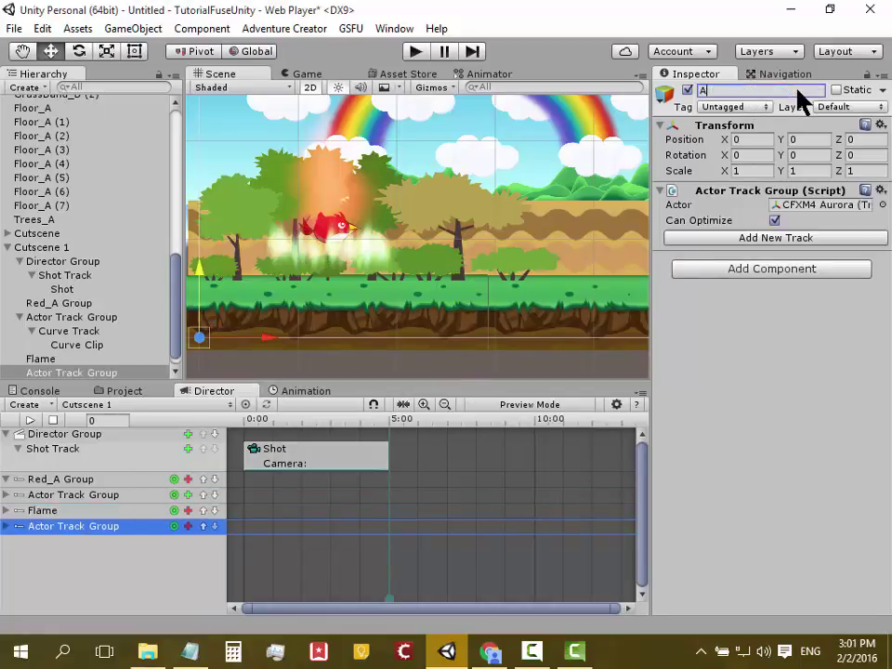
{"action": "type", "text": "urora"}
{"action": "key", "text": "Return"}
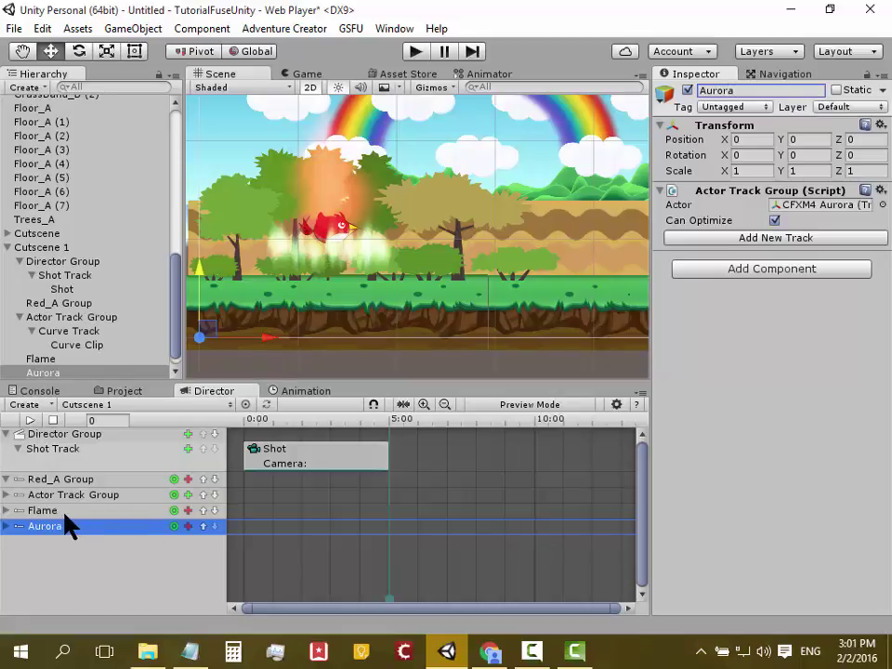
Step: Switch the selection back to the Flame group
{"action": "left_click", "coordinate": [65, 511]}
{"action": "left_click", "coordinate": [82, 524]}
{"action": "left_click", "coordinate": [67, 512]}
{"action": "left_click", "coordinate": [86, 523]}
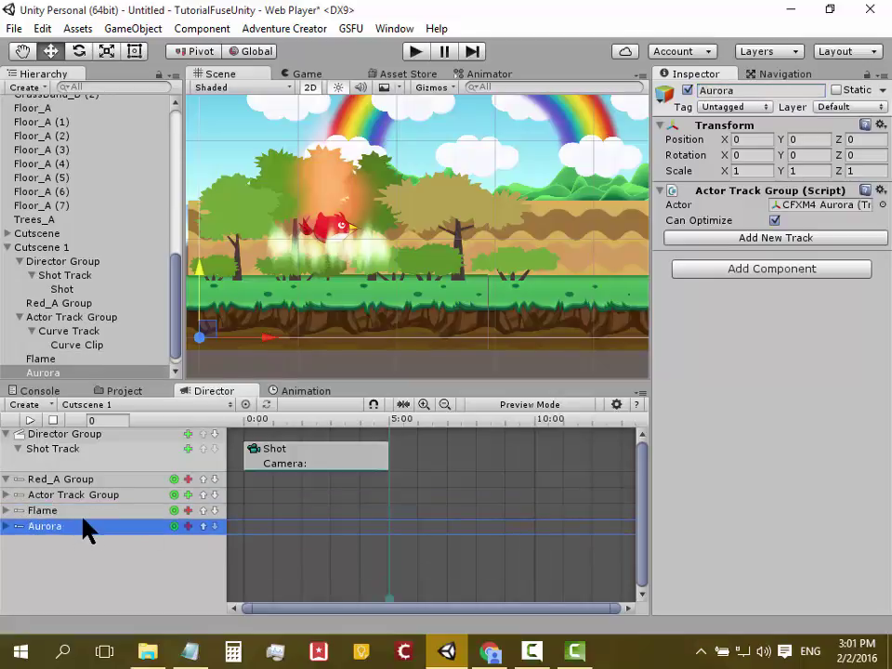
{"action": "left_click", "coordinate": [86, 510]}
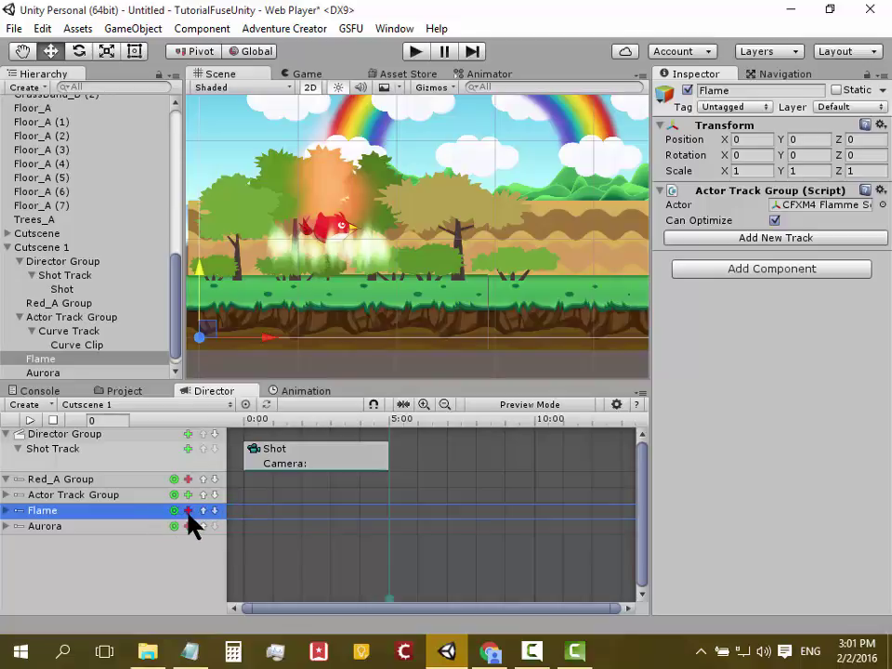
Step: Add an actor track to Flame with a Game Object Enable event at about 0:02
{"action": "left_click", "coordinate": [188, 513]}
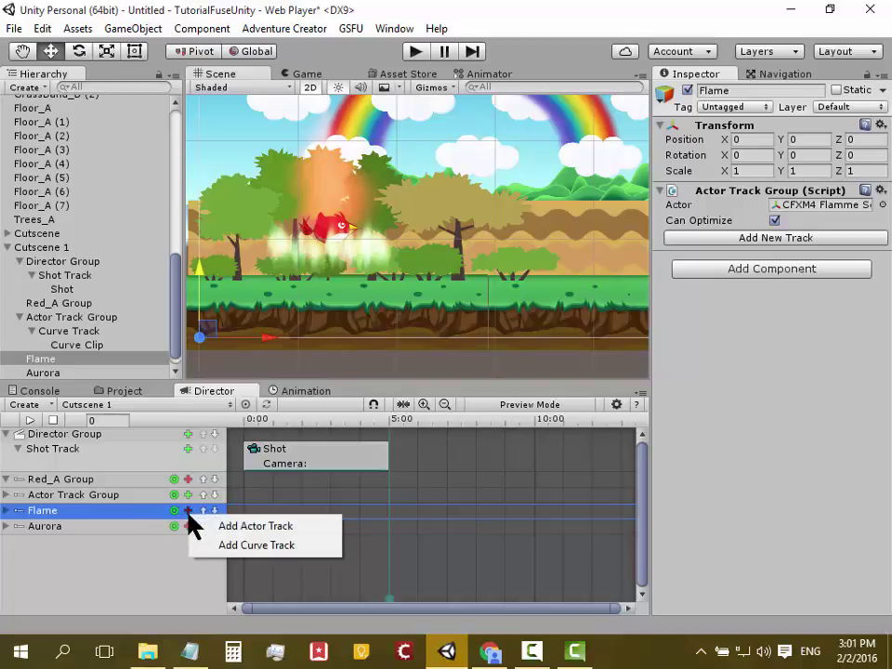
{"action": "left_click", "coordinate": [303, 528]}
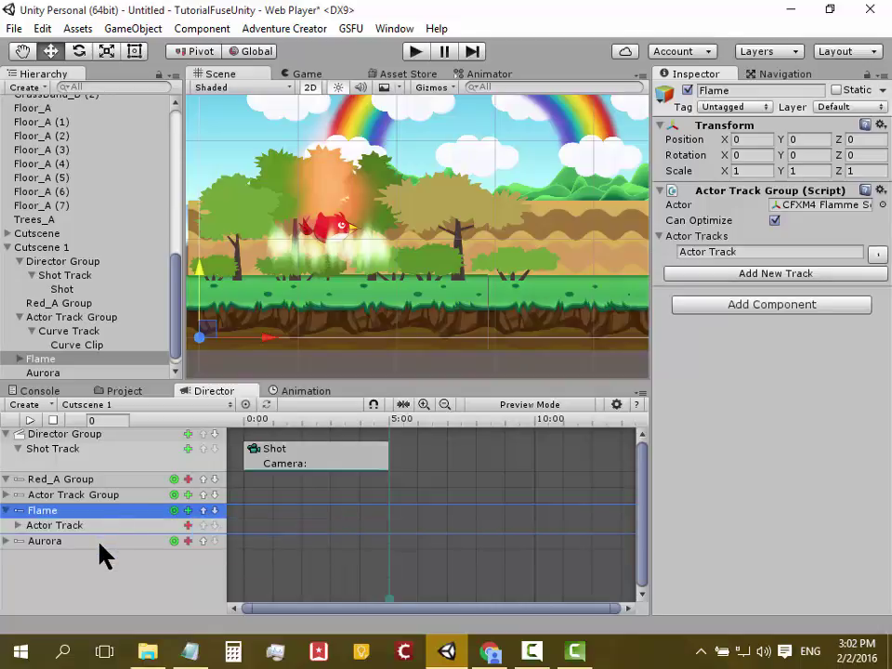
{"action": "left_click", "coordinate": [189, 527]}
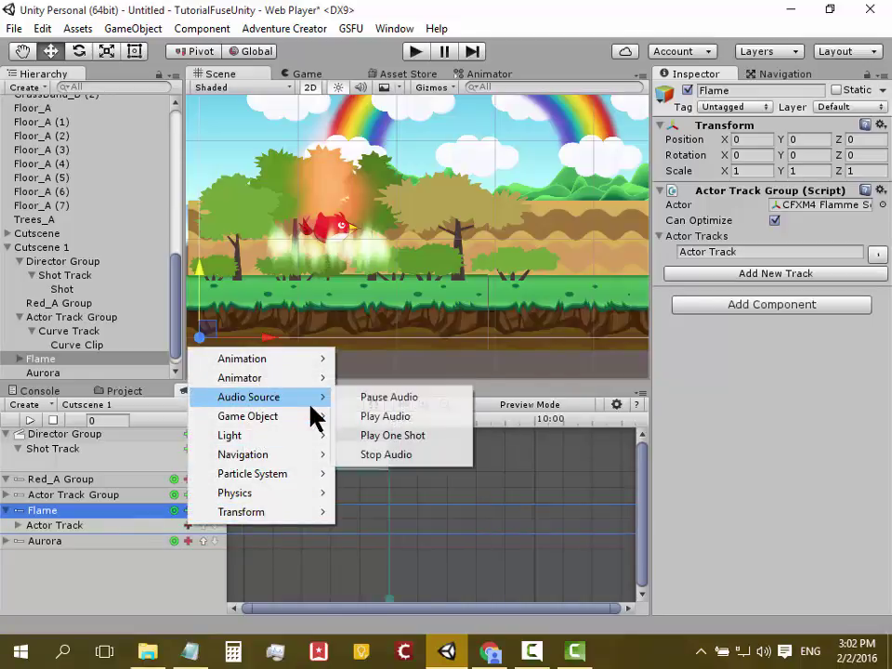
{"action": "mouse_move", "coordinate": [299, 417]}
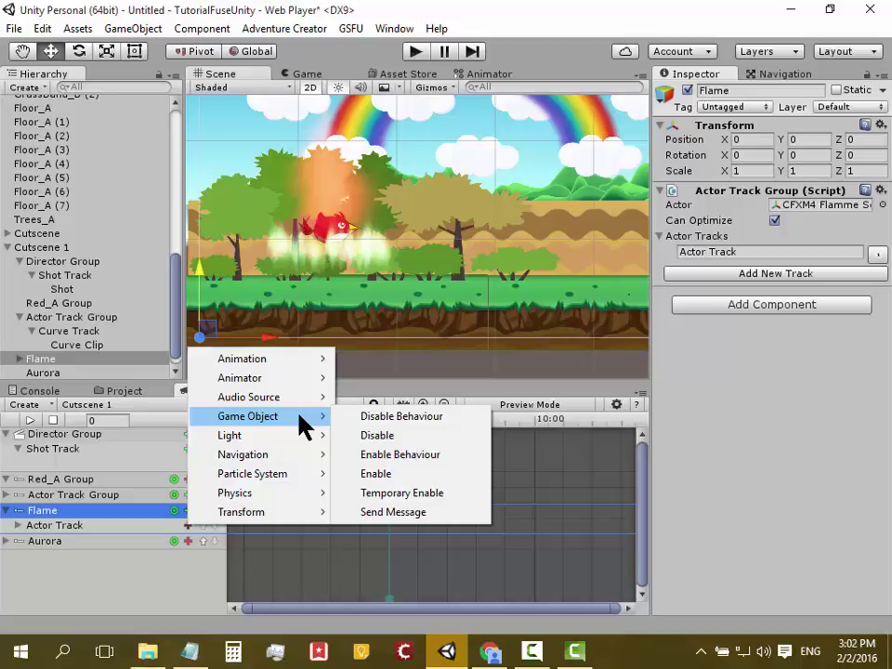
{"action": "left_click", "coordinate": [401, 476]}
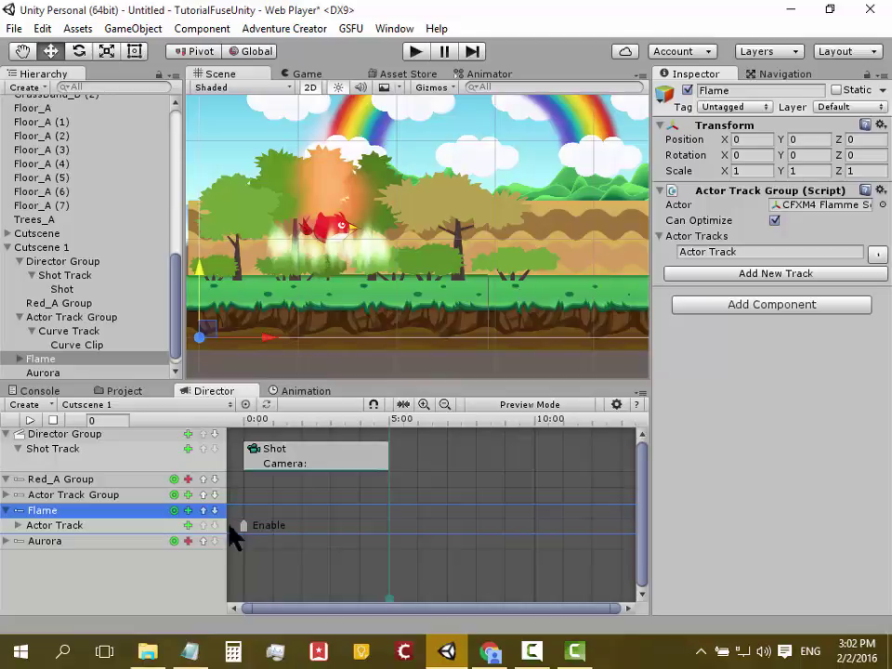
{"action": "left_click_drag", "start_coordinate": [243, 533], "coordinate": [315, 524]}
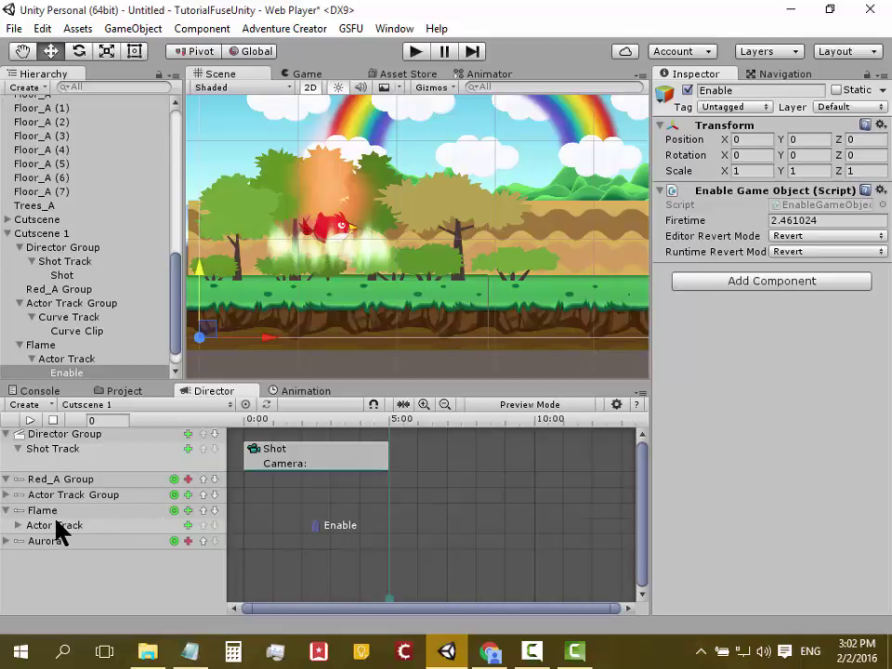
Step: Add a Game Object Disable event at the start of Flame's track
{"action": "left_click", "coordinate": [189, 526]}
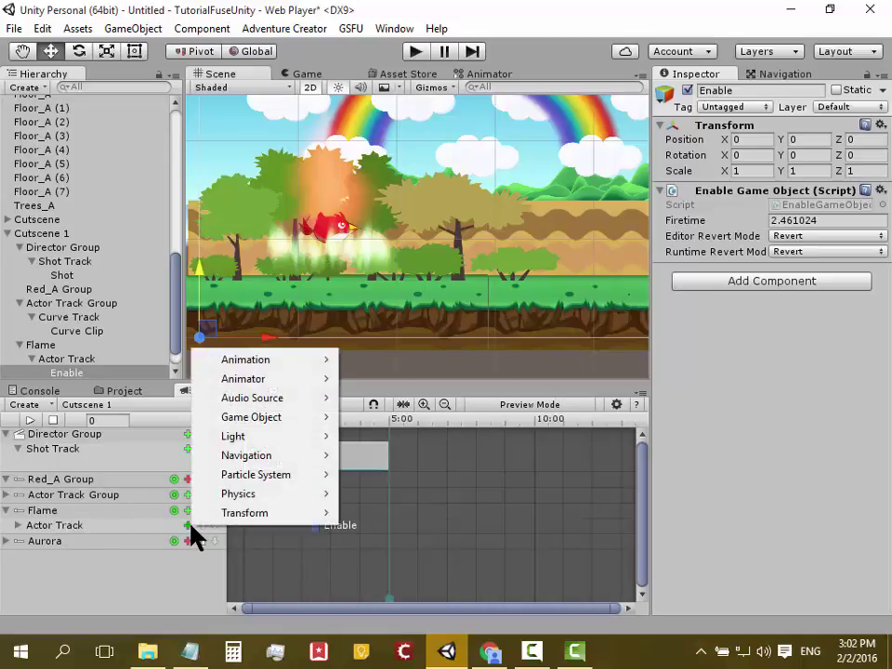
{"action": "mouse_move", "coordinate": [327, 426]}
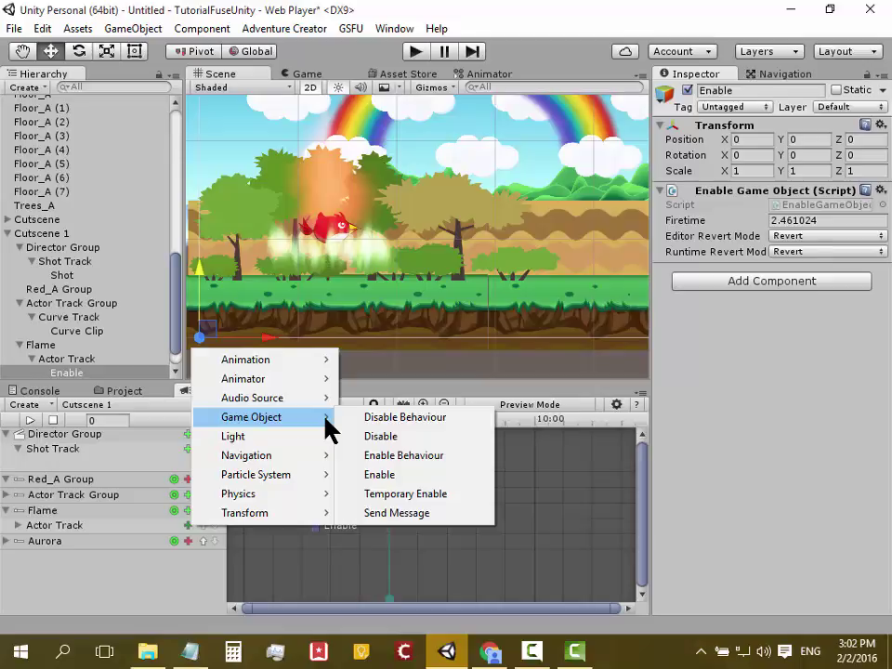
{"action": "left_click", "coordinate": [396, 439]}
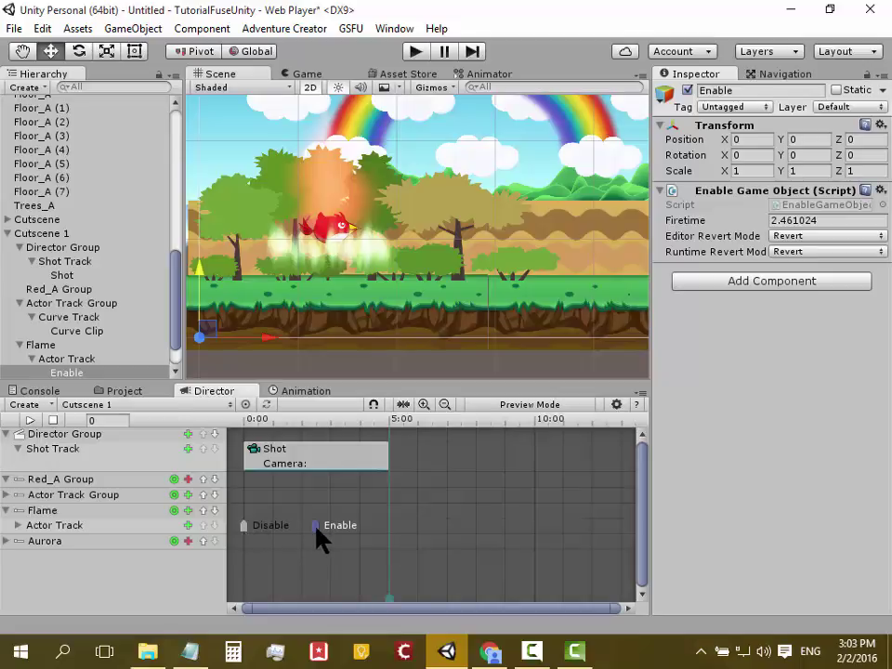
{"action": "left_click", "coordinate": [57, 542]}
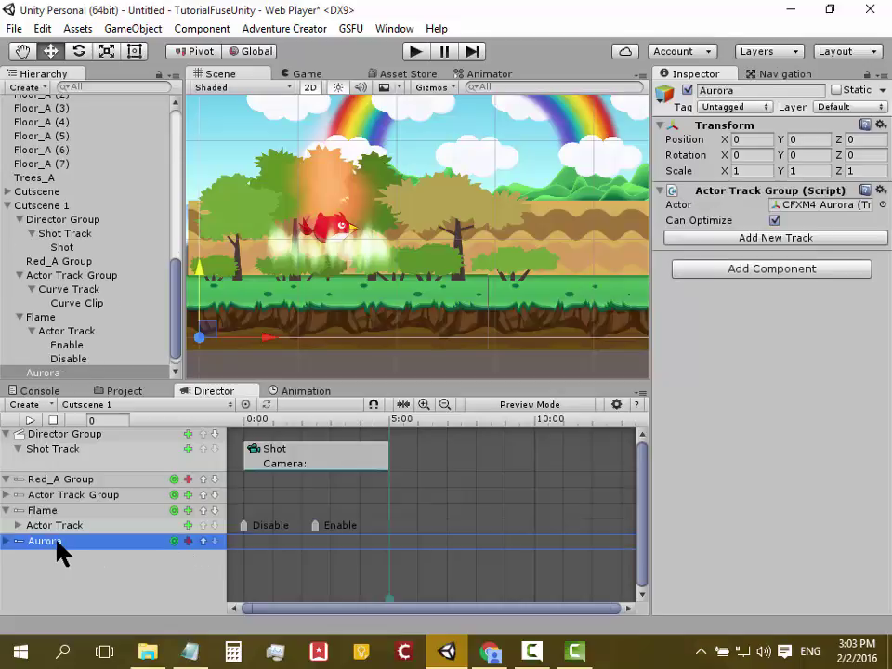
Step: Add an actor track to Aurora with a Game Object Enable event at the start
{"action": "left_click", "coordinate": [189, 540]}
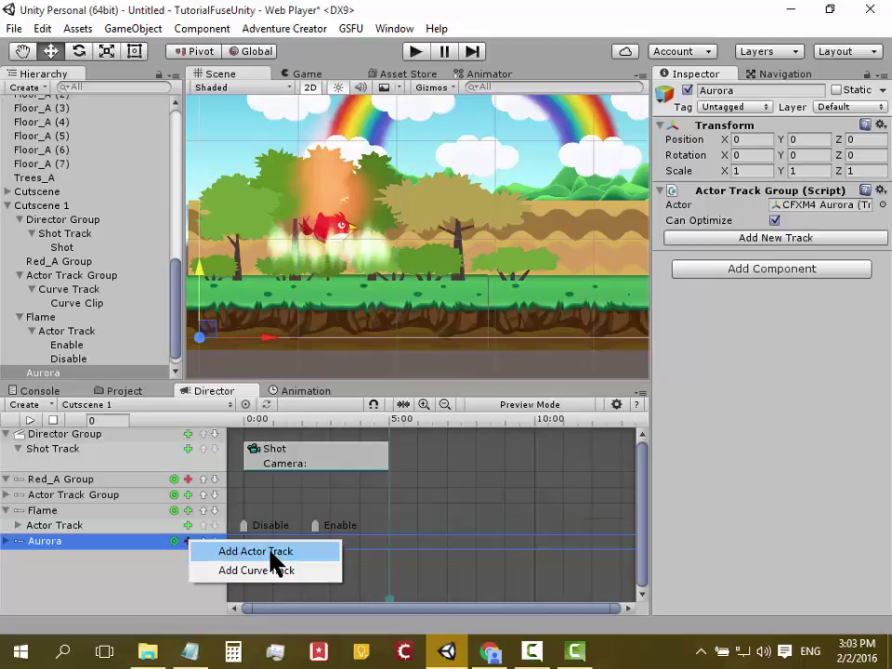
{"action": "left_click", "coordinate": [272, 555]}
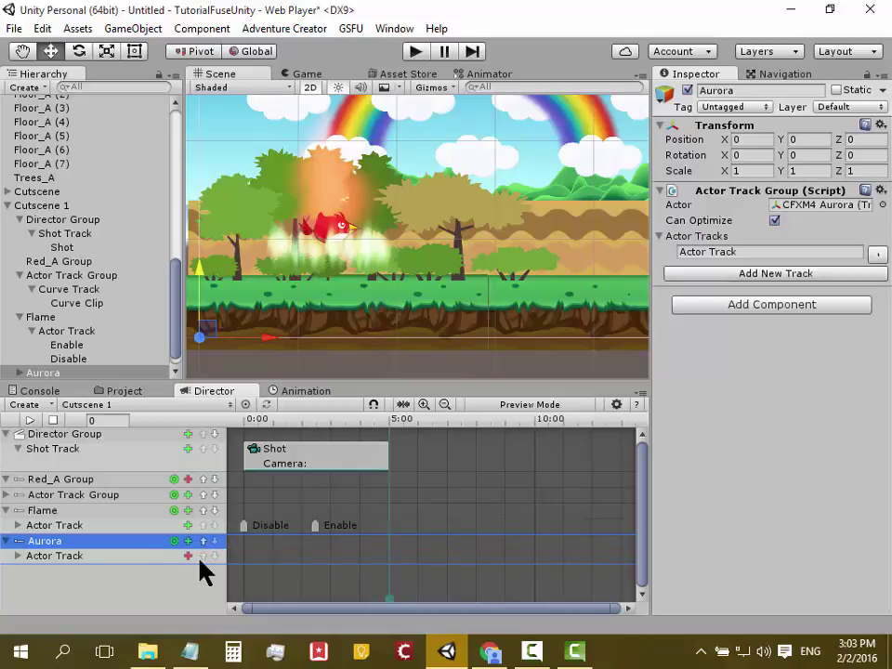
{"action": "left_click", "coordinate": [189, 557]}
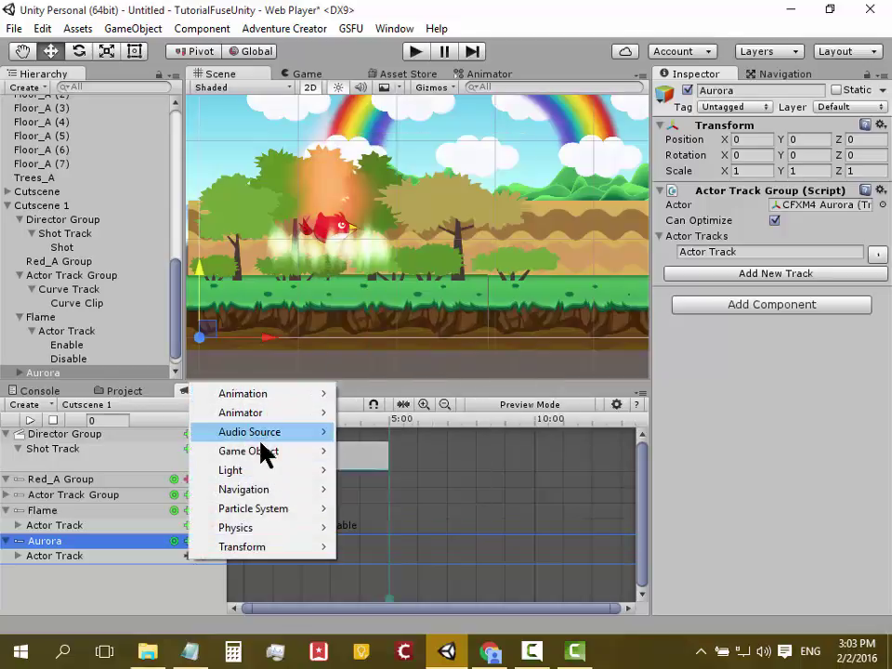
{"action": "mouse_move", "coordinate": [261, 454]}
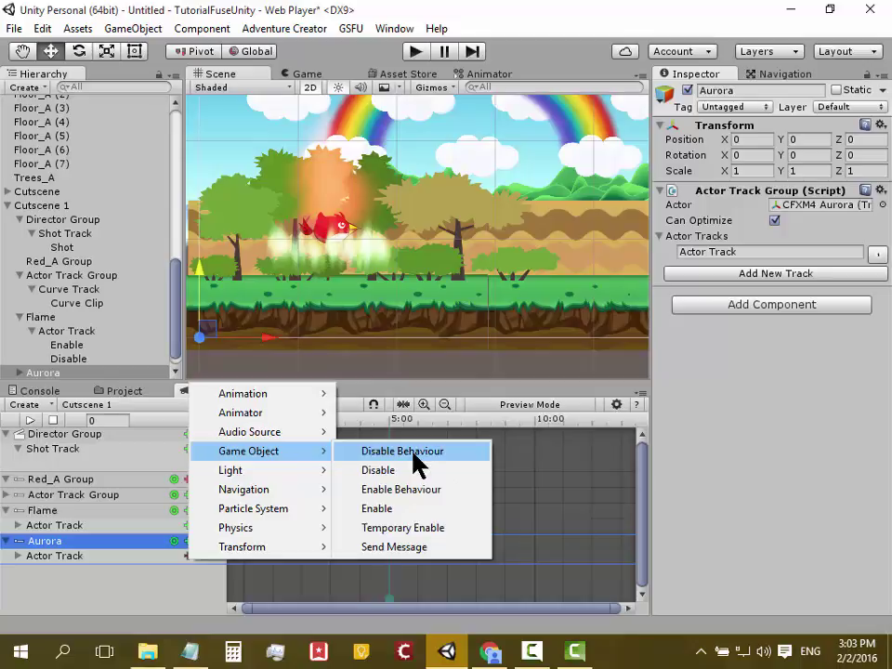
{"action": "left_click", "coordinate": [405, 510]}
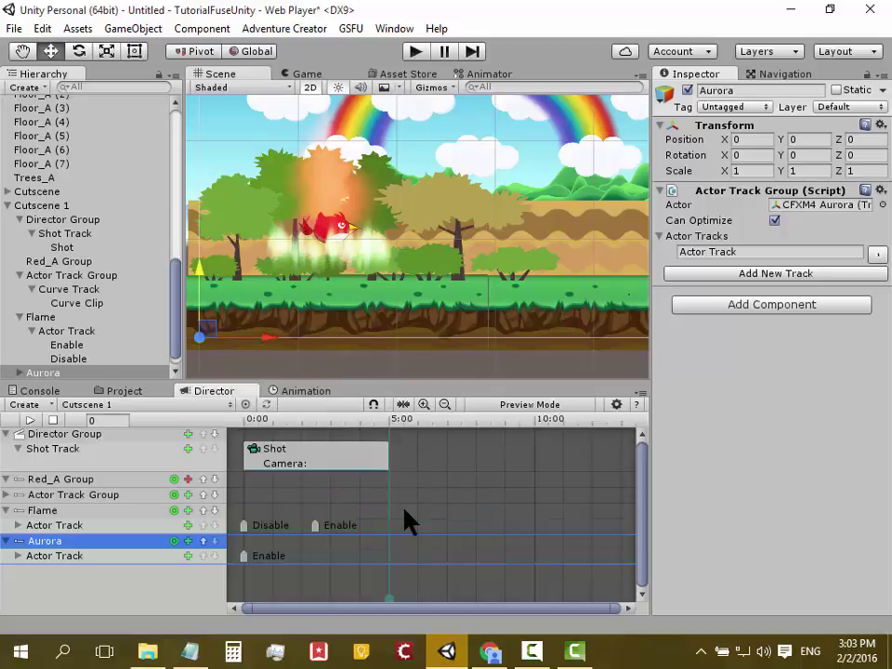
Step: Add a Disable event to Aurora's track, placed shortly after the Enable event
{"action": "right_click", "coordinate": [188, 556]}
{"action": "mouse_move", "coordinate": [316, 450]}
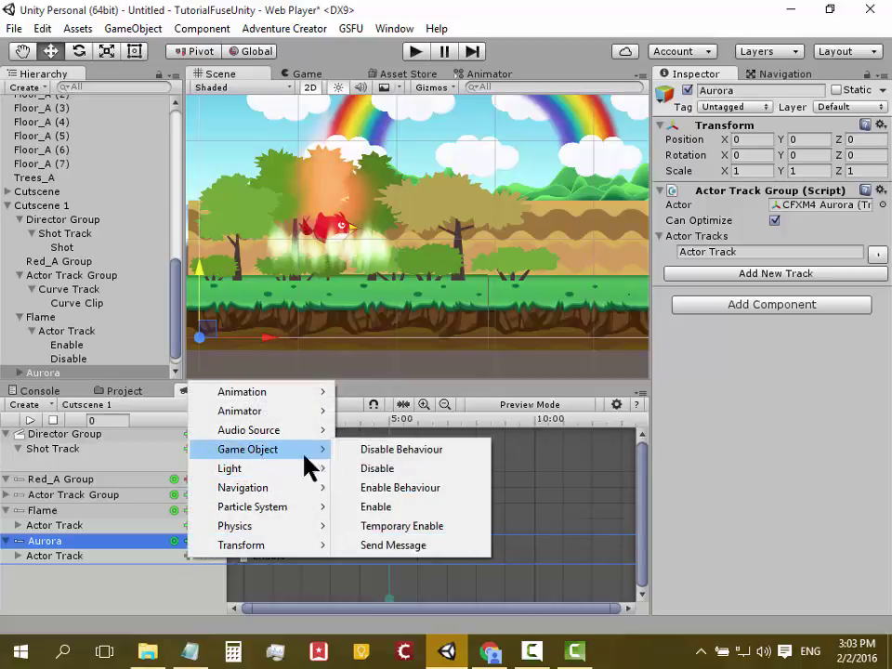
{"action": "left_click", "coordinate": [416, 471]}
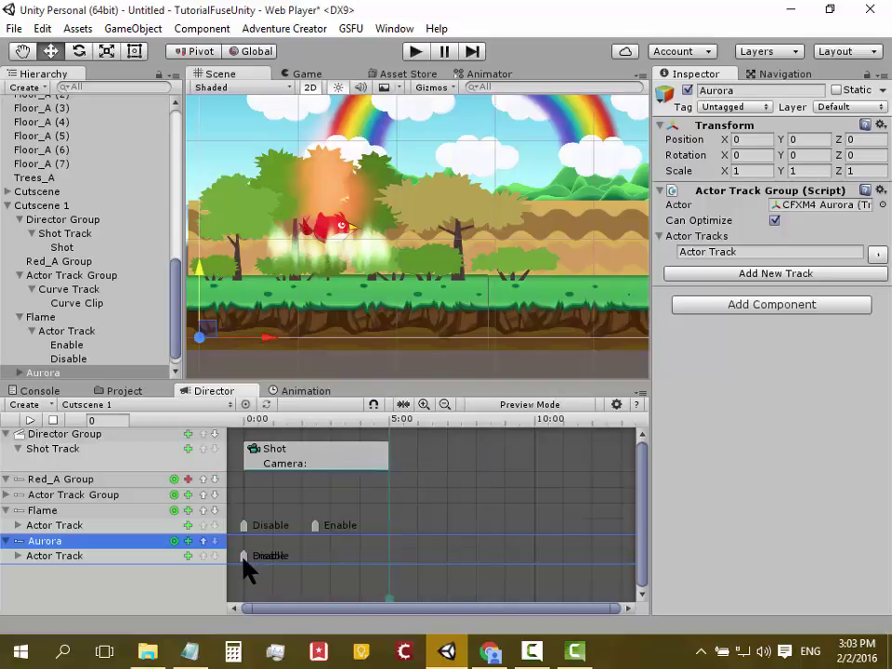
{"action": "left_click_drag", "start_coordinate": [244, 556], "coordinate": [304, 554]}
{"action": "left_click_drag", "start_coordinate": [316, 557], "coordinate": [304, 557]}
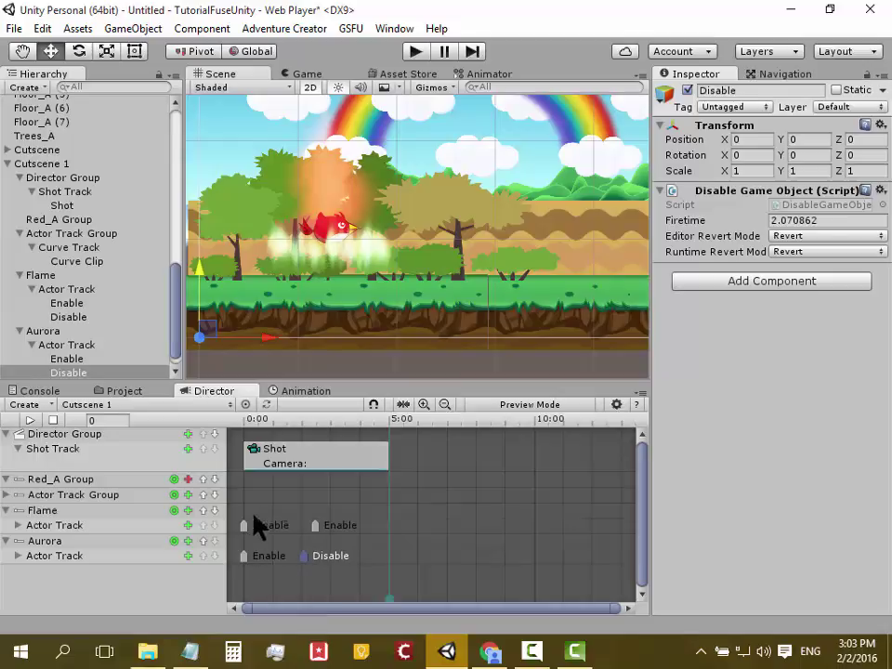
Step: Compare the Aurora and Flame groups and check the Enable event's fire time
{"action": "left_click", "coordinate": [64, 514]}
{"action": "left_click", "coordinate": [76, 542]}
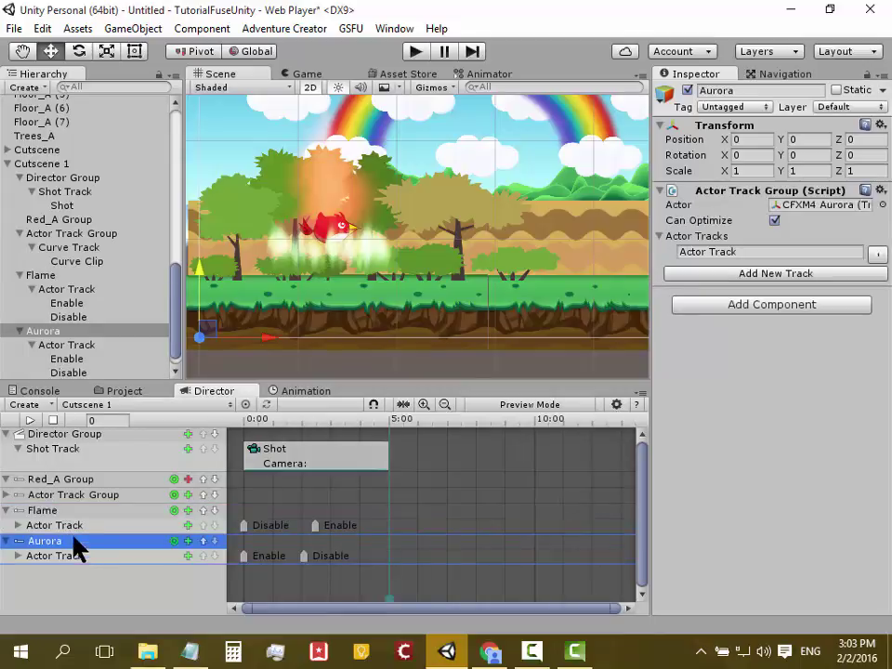
{"action": "left_click", "coordinate": [69, 513]}
{"action": "left_click", "coordinate": [76, 543]}
{"action": "left_click", "coordinate": [79, 512]}
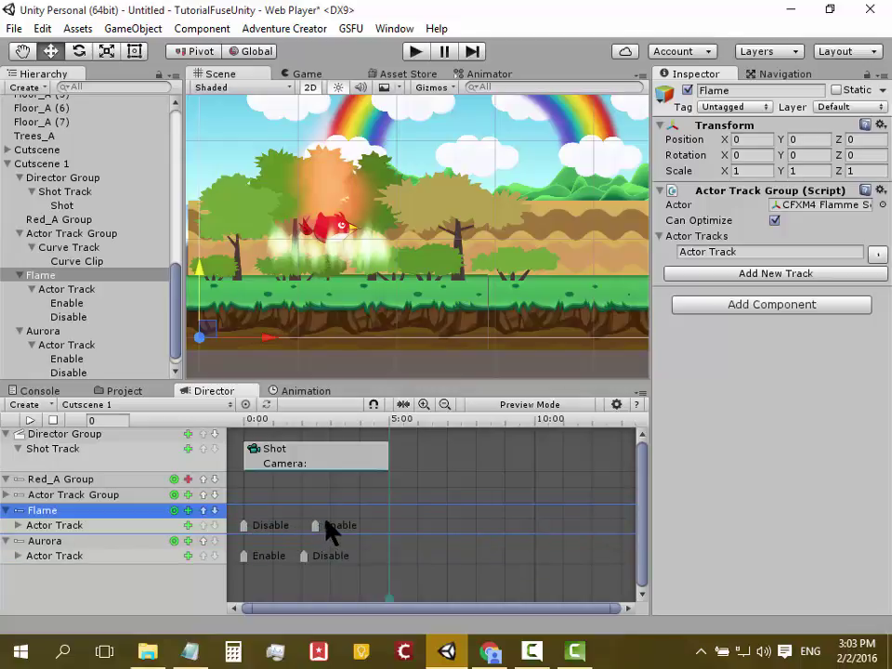
{"action": "left_click", "coordinate": [88, 543]}
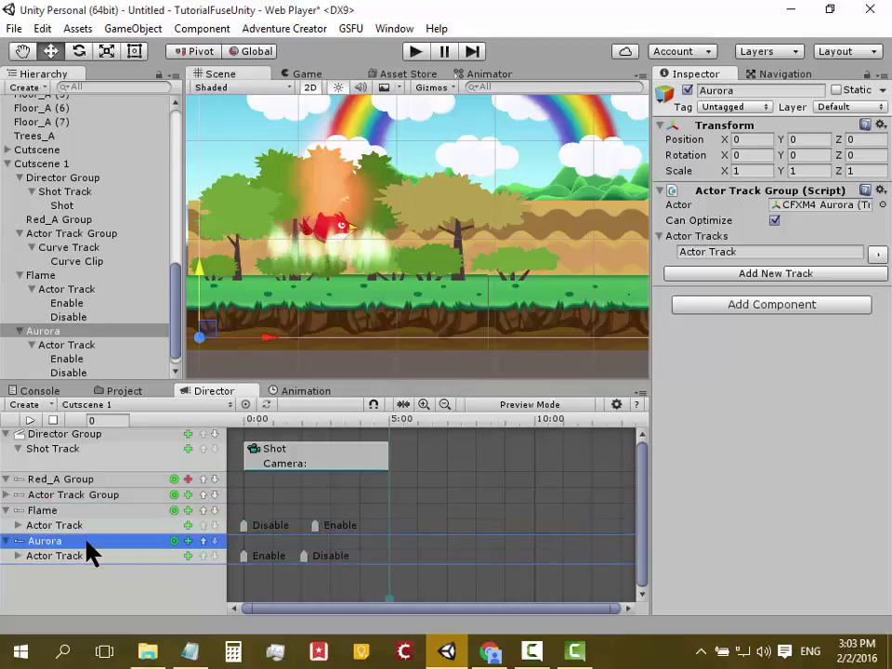
{"action": "left_click", "coordinate": [244, 556]}
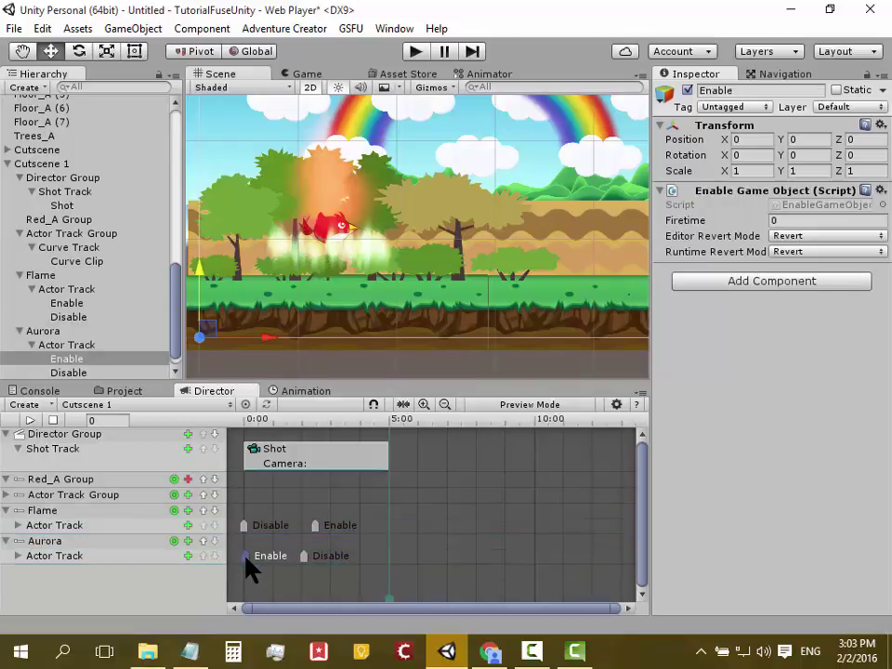
{"action": "left_click", "coordinate": [99, 547]}
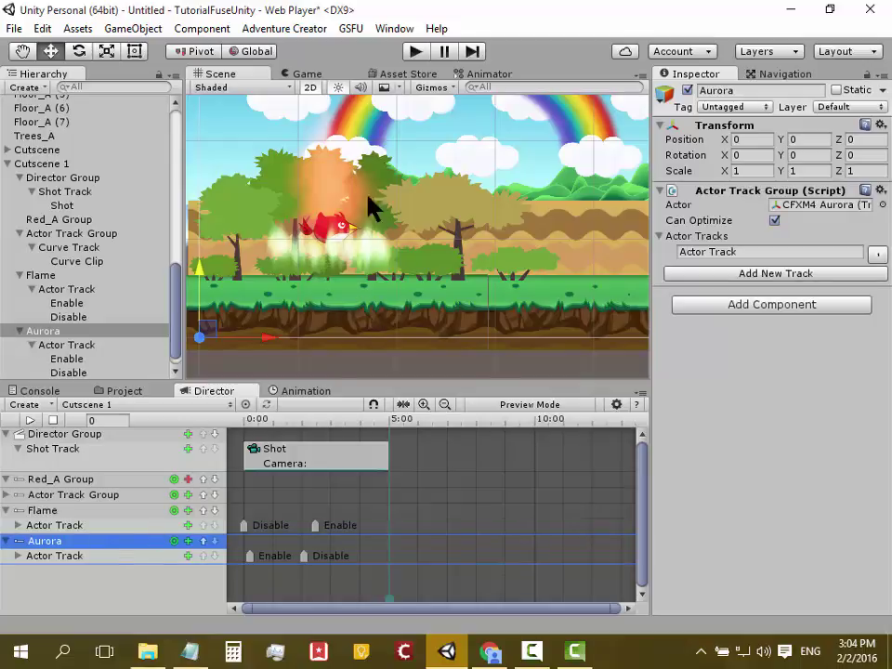
{"action": "left_click", "coordinate": [411, 52]}
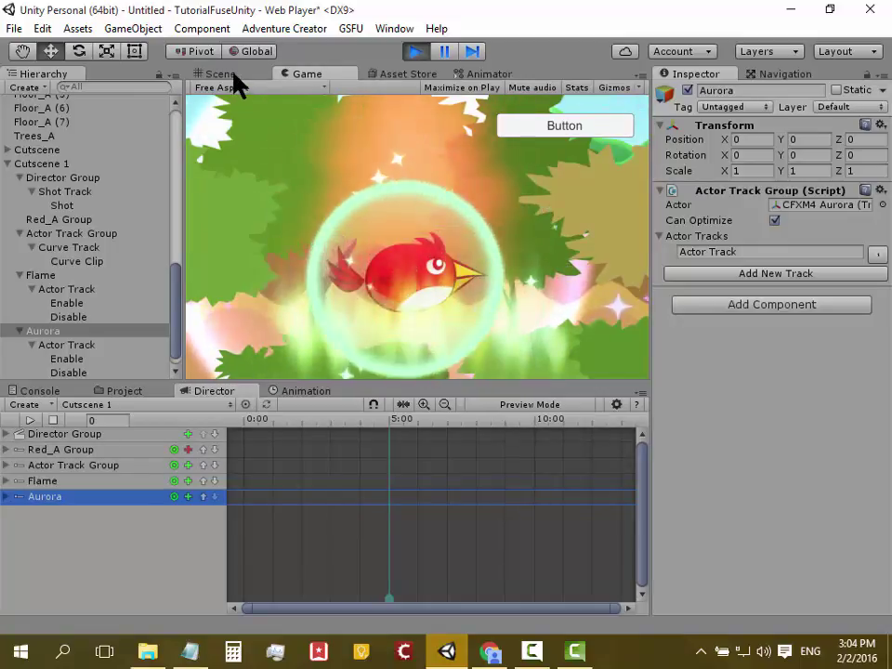
{"action": "mouse_move", "coordinate": [307, 428]}
{"action": "left_mouse_down"}
{"action": "mouse_move", "coordinate": [275, 429]}
{"action": "mouse_move", "coordinate": [277, 446]}
{"action": "mouse_move", "coordinate": [325, 451]}
{"action": "mouse_move", "coordinate": [248, 451]}
{"action": "left_mouse_up"}
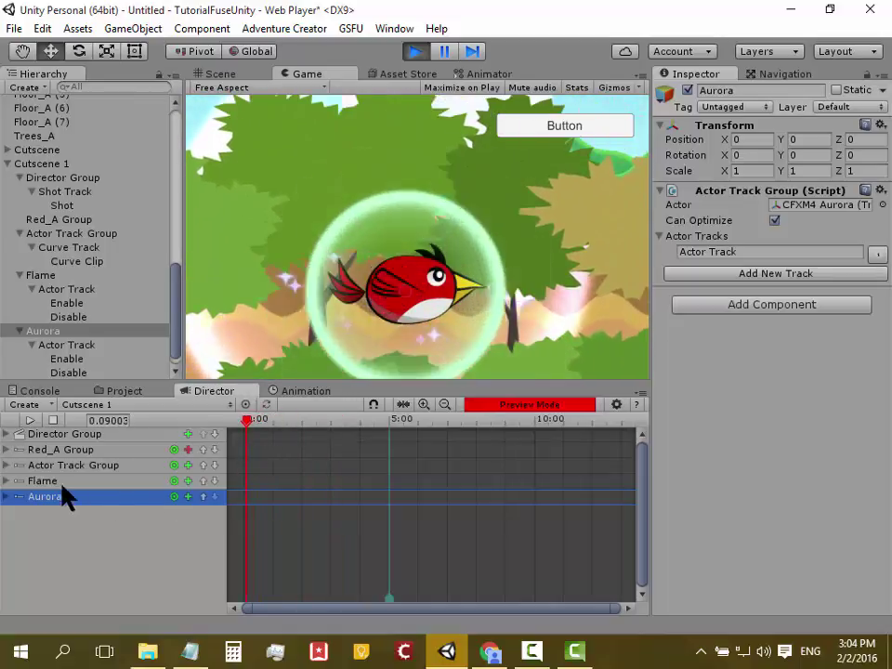
{"action": "left_click", "coordinate": [7, 496]}
{"action": "left_click", "coordinate": [7, 480]}
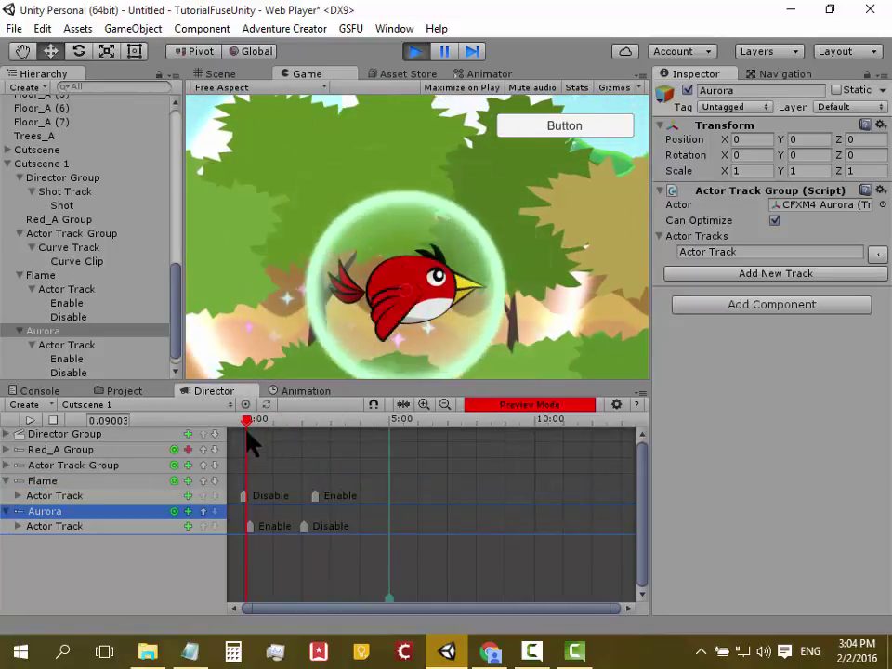
{"action": "left_click_drag", "start_coordinate": [247, 420], "coordinate": [312, 423]}
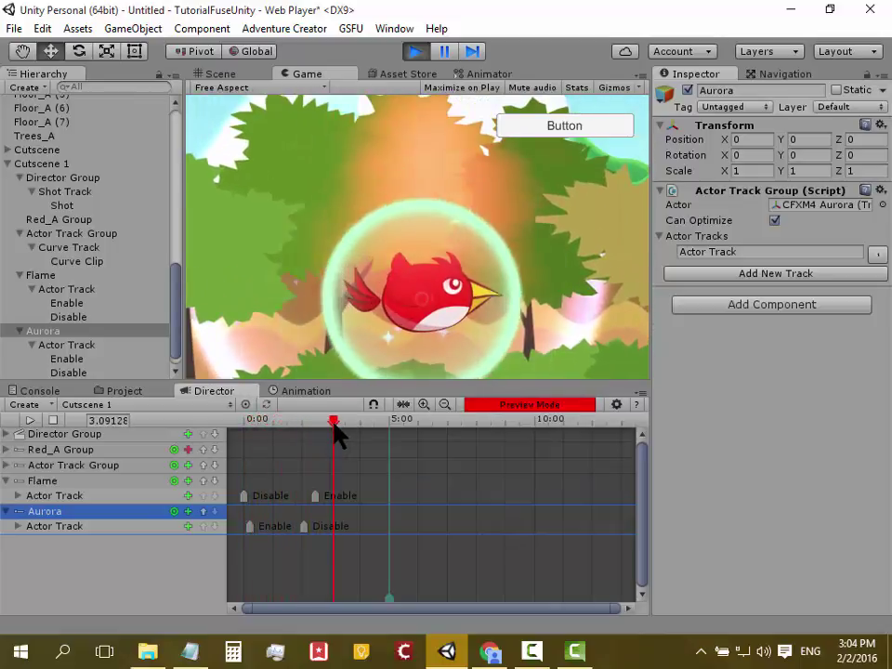
{"action": "mouse_move", "coordinate": [313, 425]}
{"action": "left_mouse_down"}
{"action": "mouse_move", "coordinate": [343, 430]}
{"action": "mouse_move", "coordinate": [275, 438]}
{"action": "mouse_move", "coordinate": [368, 443]}
{"action": "mouse_move", "coordinate": [268, 450]}
{"action": "mouse_move", "coordinate": [378, 455]}
{"action": "mouse_move", "coordinate": [247, 453]}
{"action": "mouse_move", "coordinate": [364, 451]}
{"action": "mouse_move", "coordinate": [235, 458]}
{"action": "mouse_move", "coordinate": [373, 458]}
{"action": "mouse_move", "coordinate": [265, 464]}
{"action": "mouse_move", "coordinate": [371, 464]}
{"action": "mouse_move", "coordinate": [243, 467]}
{"action": "mouse_move", "coordinate": [345, 456]}
{"action": "mouse_move", "coordinate": [235, 474]}
{"action": "left_mouse_up"}
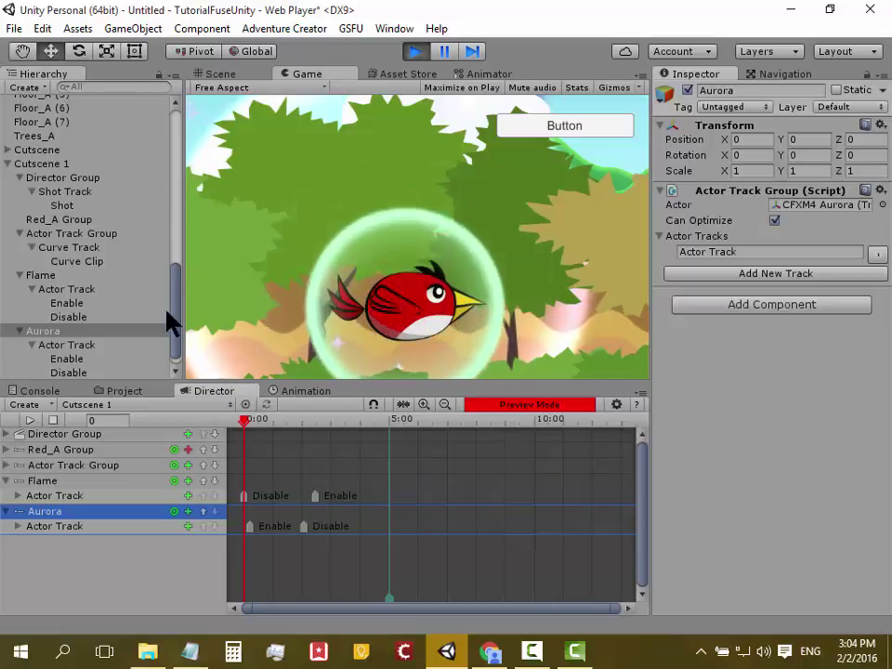
{"action": "left_click_drag", "start_coordinate": [174, 318], "coordinate": [156, 151]}
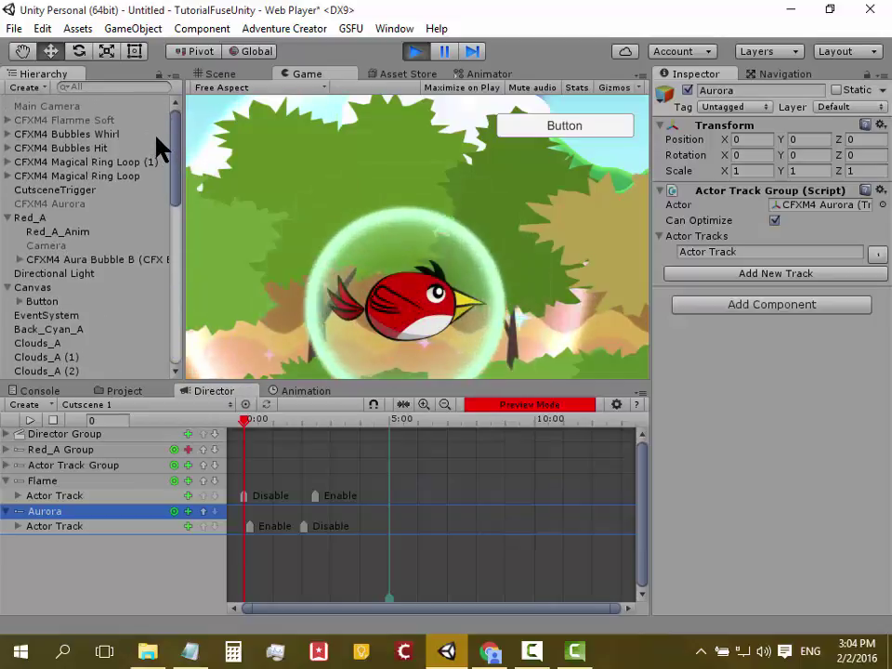
{"action": "left_click", "coordinate": [121, 135]}
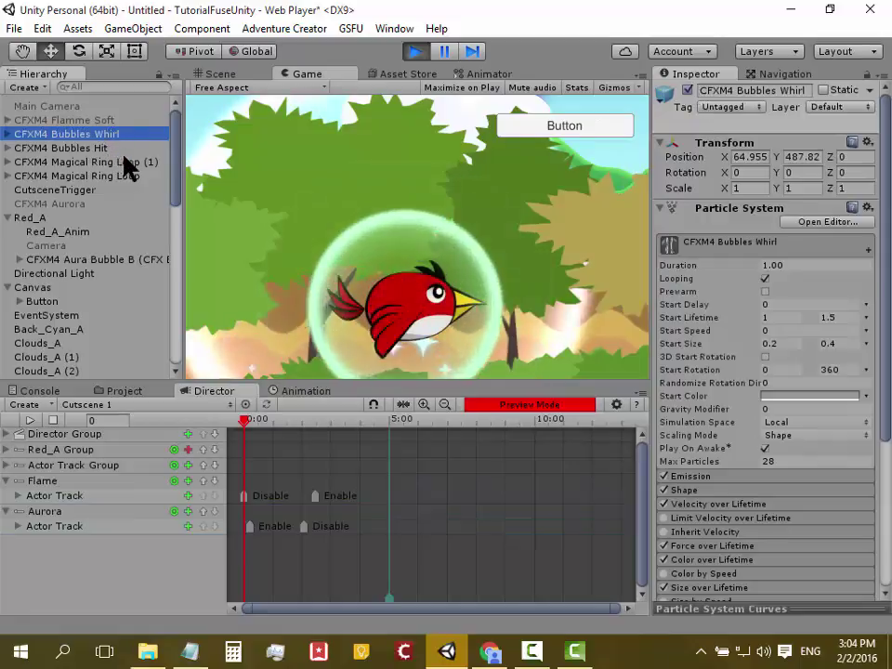
{"action": "left_click", "coordinate": [125, 162]}
{"action": "left_click", "coordinate": [689, 91]}
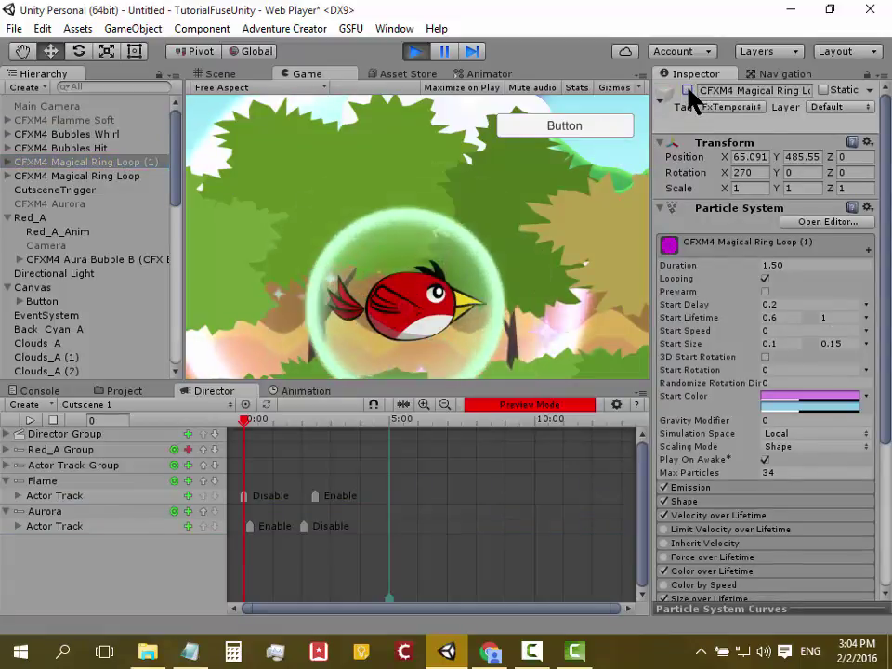
{"action": "left_click", "coordinate": [140, 176]}
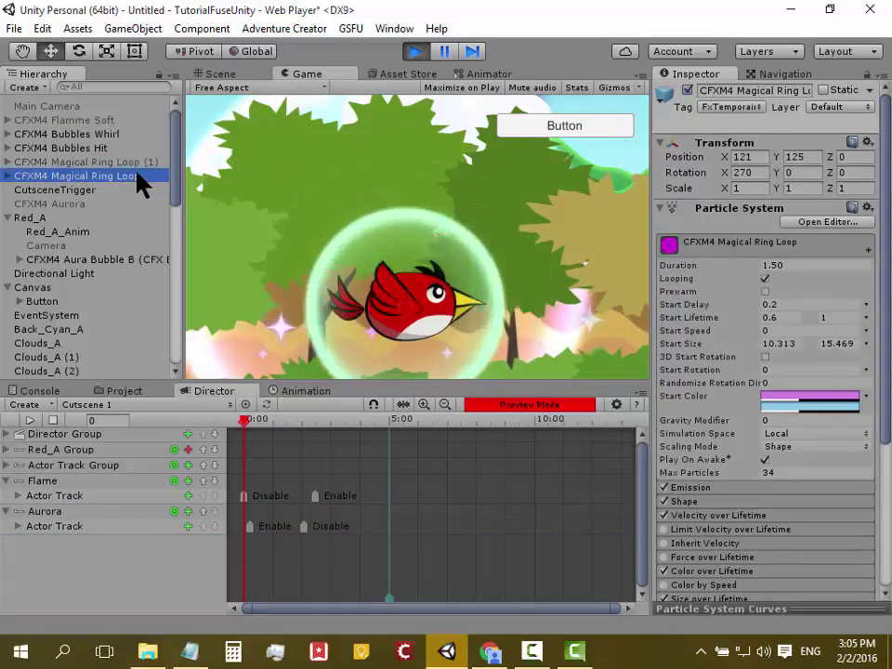
{"action": "left_click", "coordinate": [687, 90]}
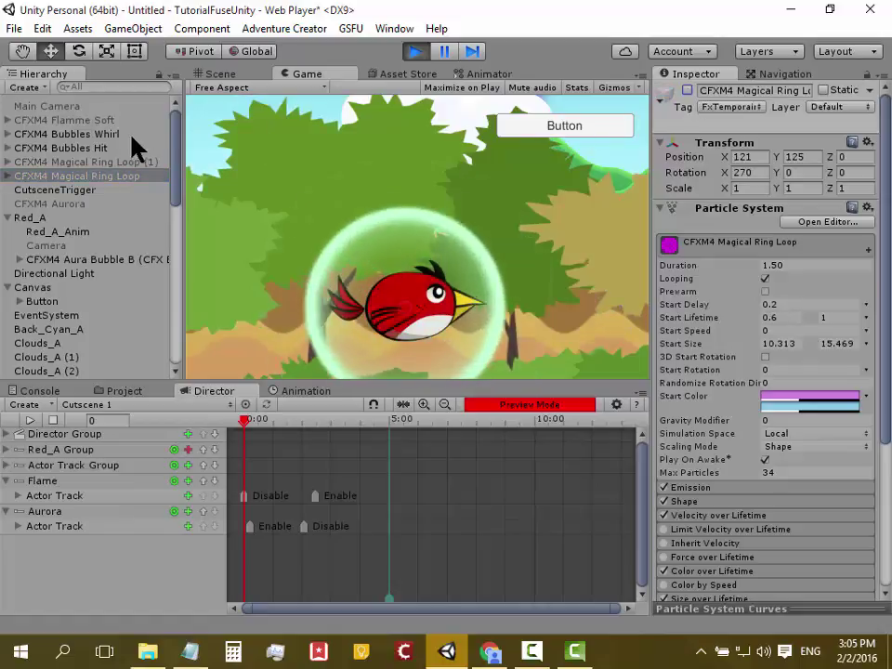
{"action": "left_click", "coordinate": [113, 134]}
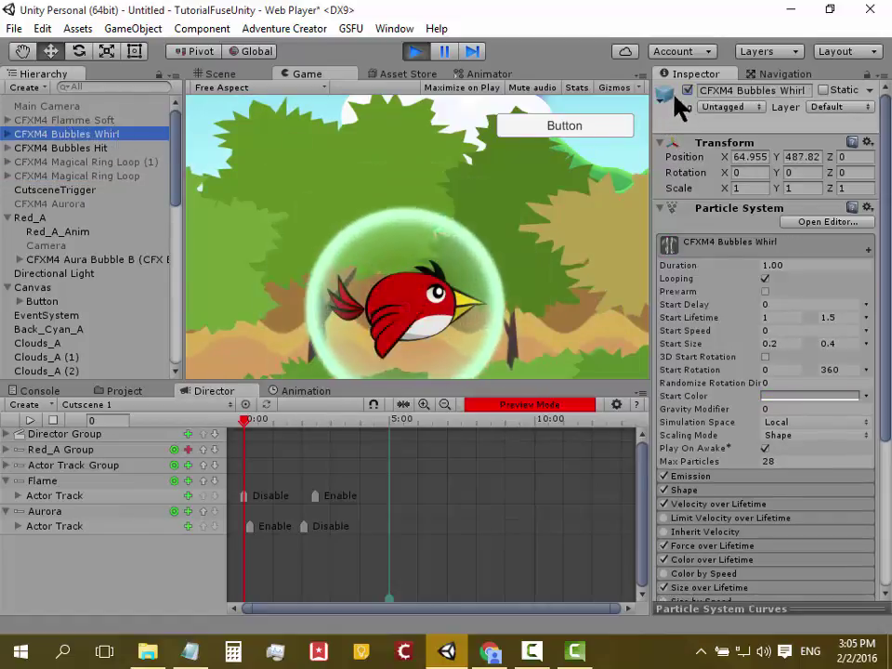
{"action": "left_click", "coordinate": [688, 91]}
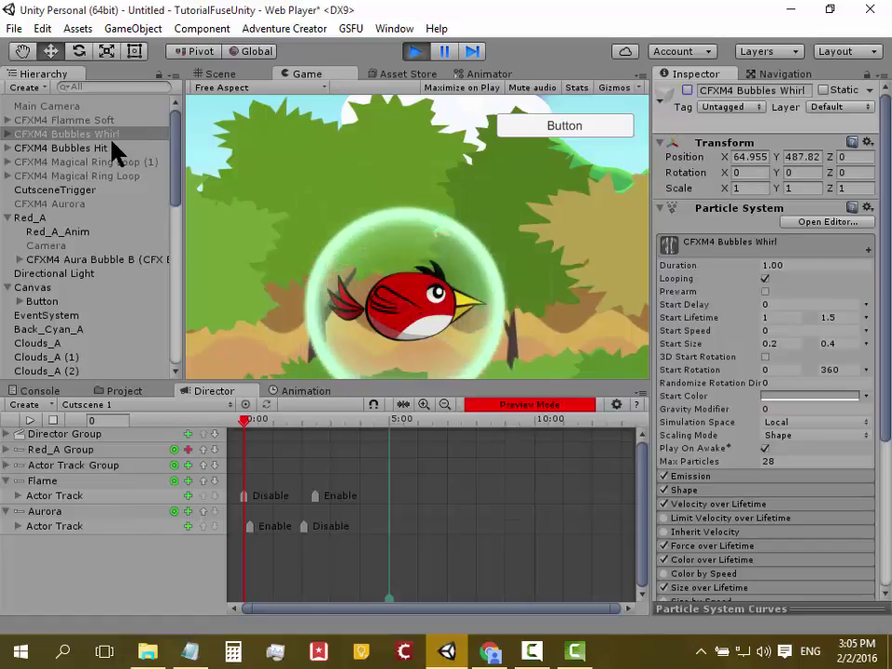
{"action": "left_click", "coordinate": [110, 148]}
{"action": "left_click", "coordinate": [687, 90]}
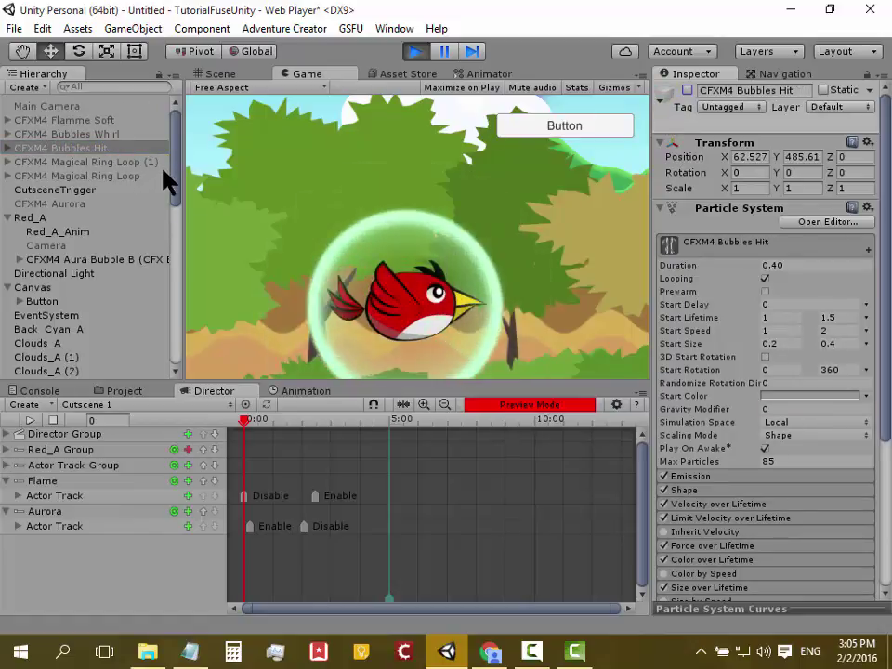
Step: Stop the earlier test run and return to the Scene view
{"action": "left_click", "coordinate": [413, 52]}
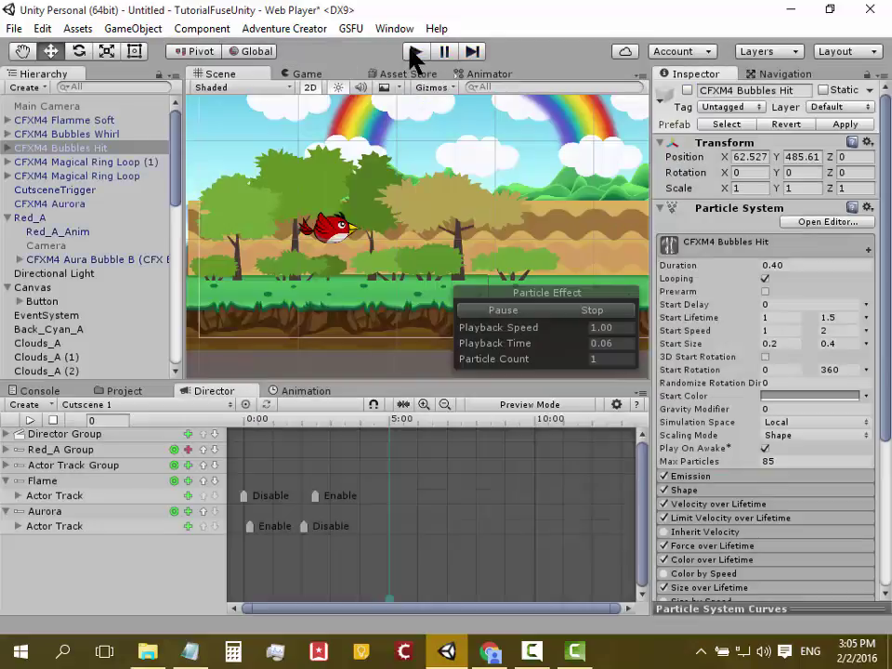
{"action": "left_click", "coordinate": [305, 74]}
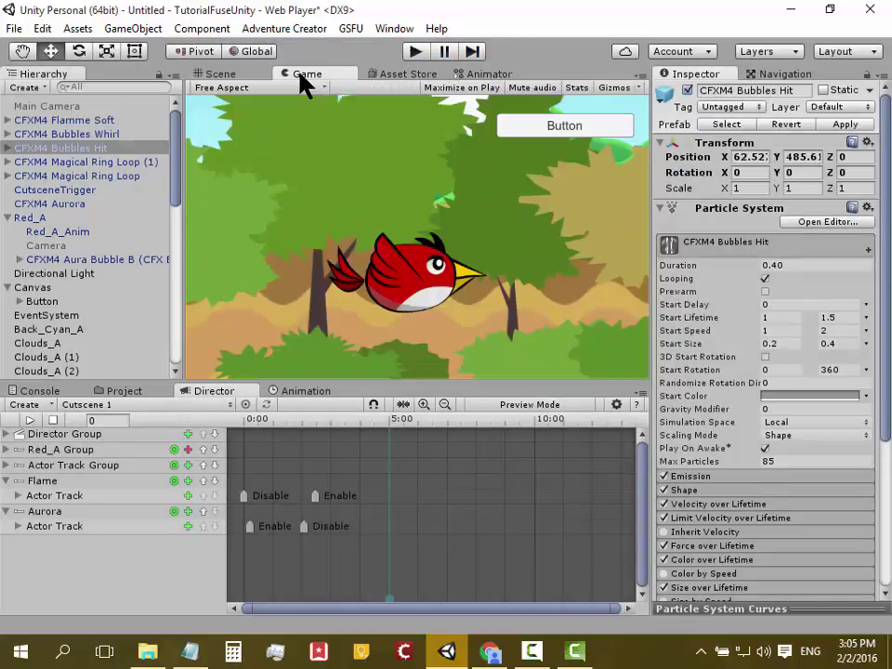
{"action": "left_click", "coordinate": [247, 75]}
{"action": "scroll", "coordinate": [307, 231], "scroll_direction": "down", "scroll_amount": 2}
{"action": "scroll", "coordinate": [307, 231], "scroll_direction": "down", "scroll_amount": 2}
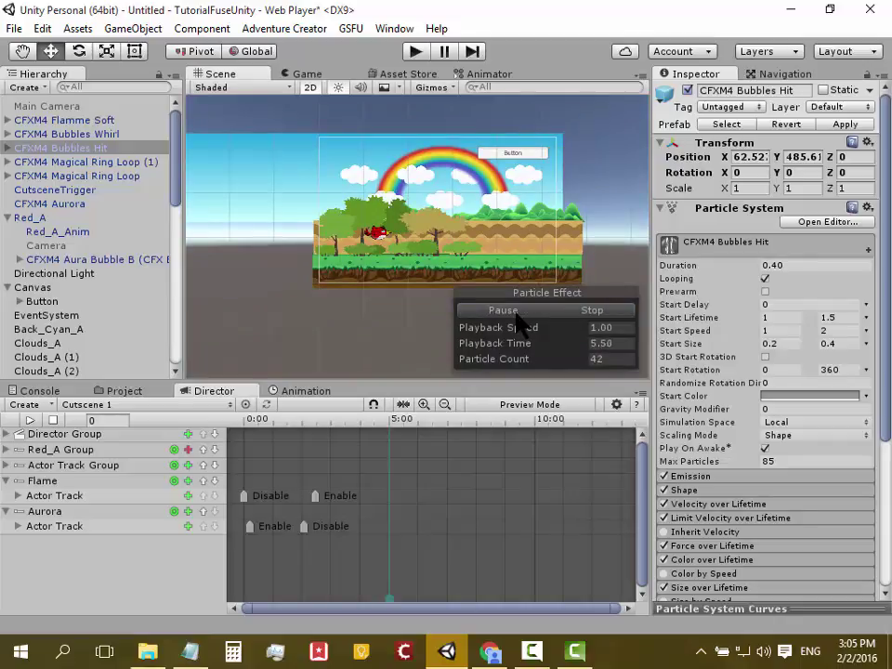
Step: Scrub Cutscene 1's timeline and test it in play mode
{"action": "left_click_drag", "start_coordinate": [255, 421], "coordinate": [275, 420]}
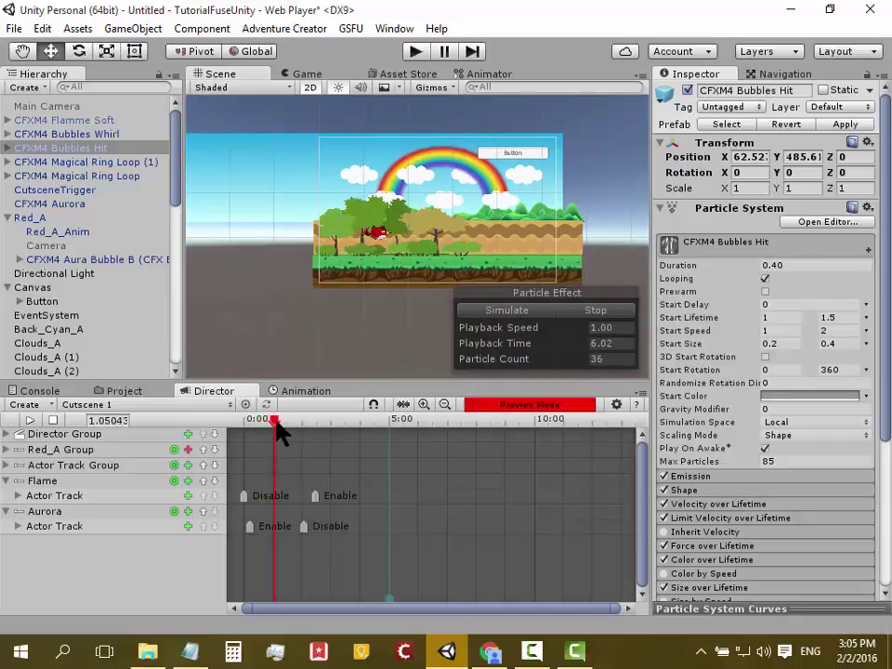
{"action": "left_click", "coordinate": [415, 52]}
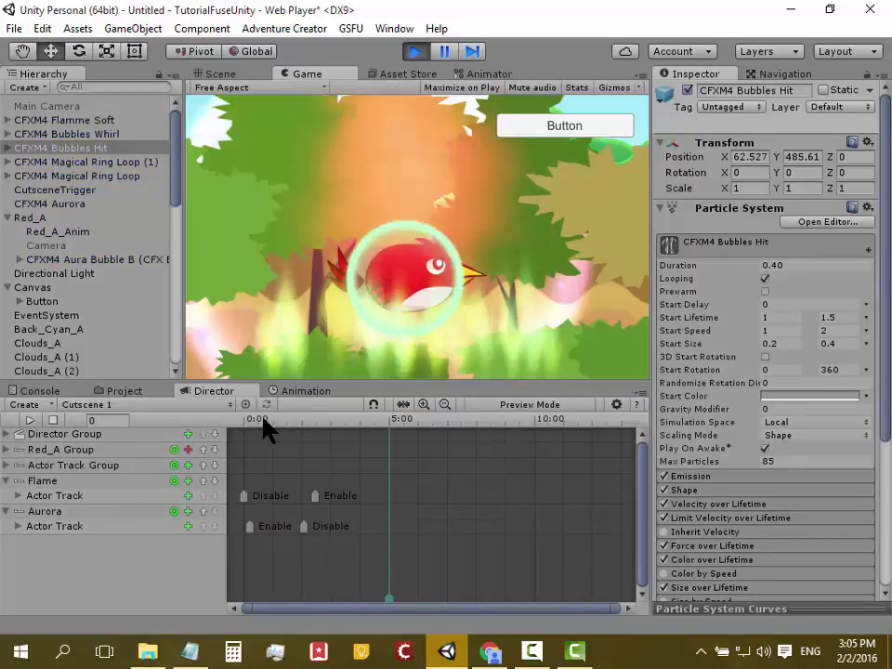
{"action": "mouse_move", "coordinate": [263, 420]}
{"action": "left_mouse_down"}
{"action": "mouse_move", "coordinate": [233, 443]}
{"action": "mouse_move", "coordinate": [358, 460]}
{"action": "mouse_move", "coordinate": [222, 465]}
{"action": "mouse_move", "coordinate": [352, 472]}
{"action": "mouse_move", "coordinate": [316, 472]}
{"action": "left_mouse_up"}
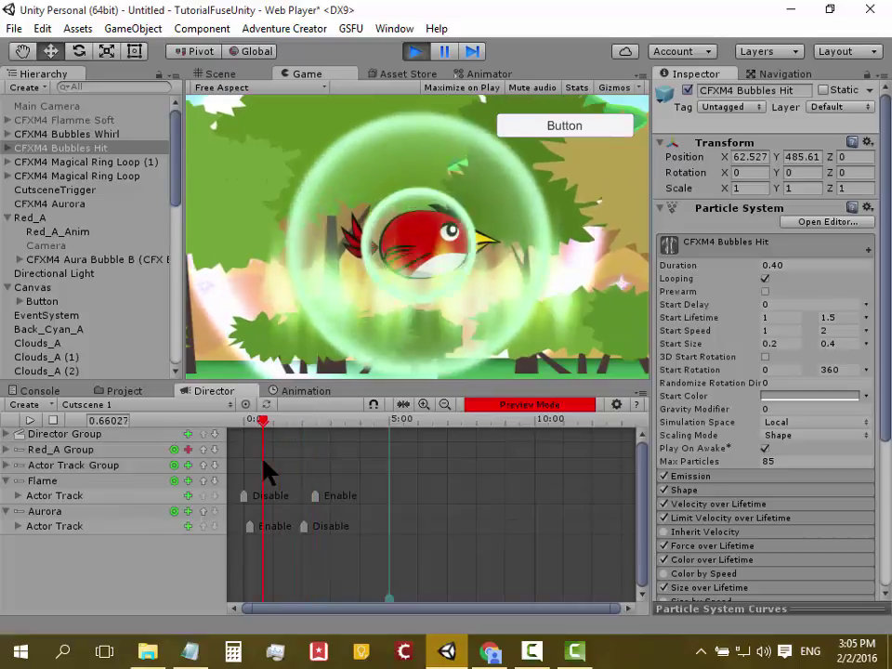
{"action": "left_click_drag", "start_coordinate": [313, 462], "coordinate": [243, 475]}
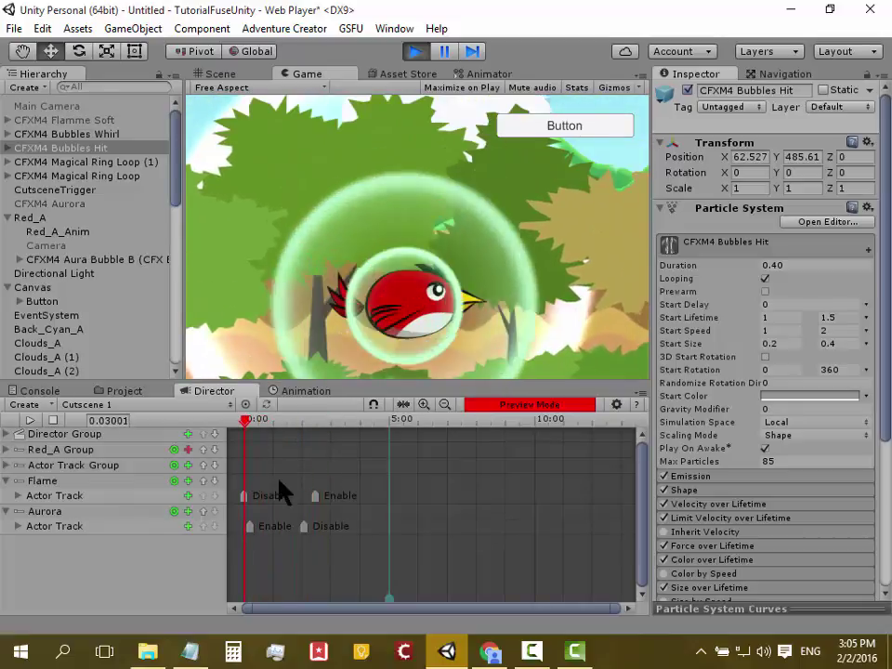
{"action": "left_click", "coordinate": [663, 518]}
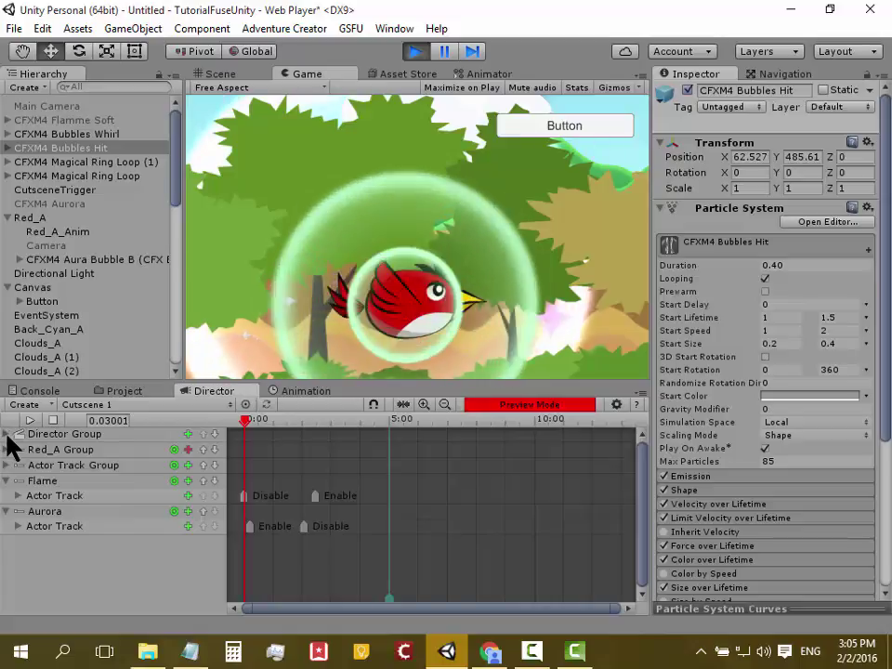
Step: Expand the Director Group to reveal the Shot Track, then stop the game
{"action": "left_click", "coordinate": [8, 434]}
{"action": "mouse_move", "coordinate": [247, 430]}
{"action": "left_mouse_down"}
{"action": "mouse_move", "coordinate": [349, 458]}
{"action": "mouse_move", "coordinate": [209, 464]}
{"action": "left_mouse_up"}
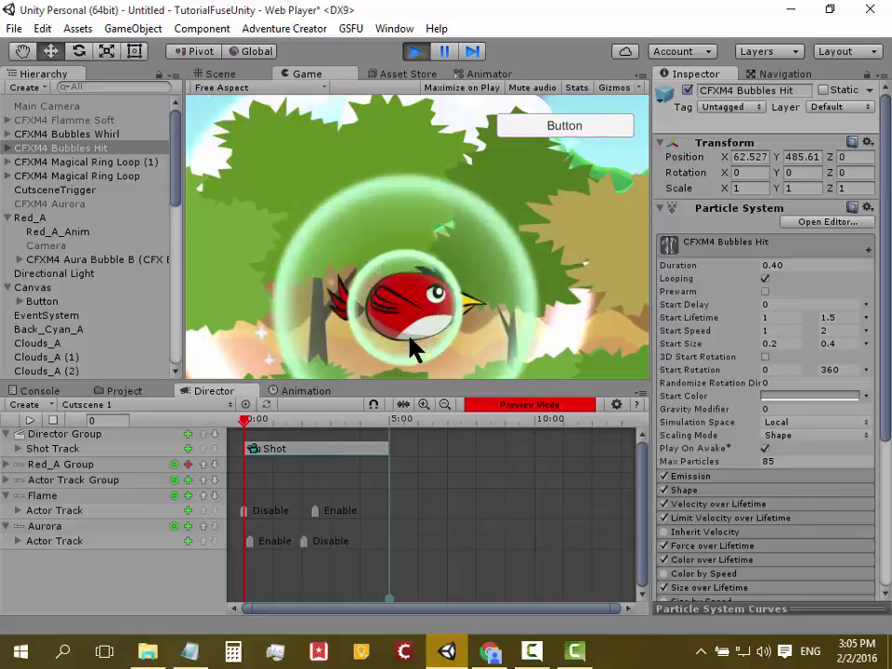
{"action": "left_click", "coordinate": [417, 53]}
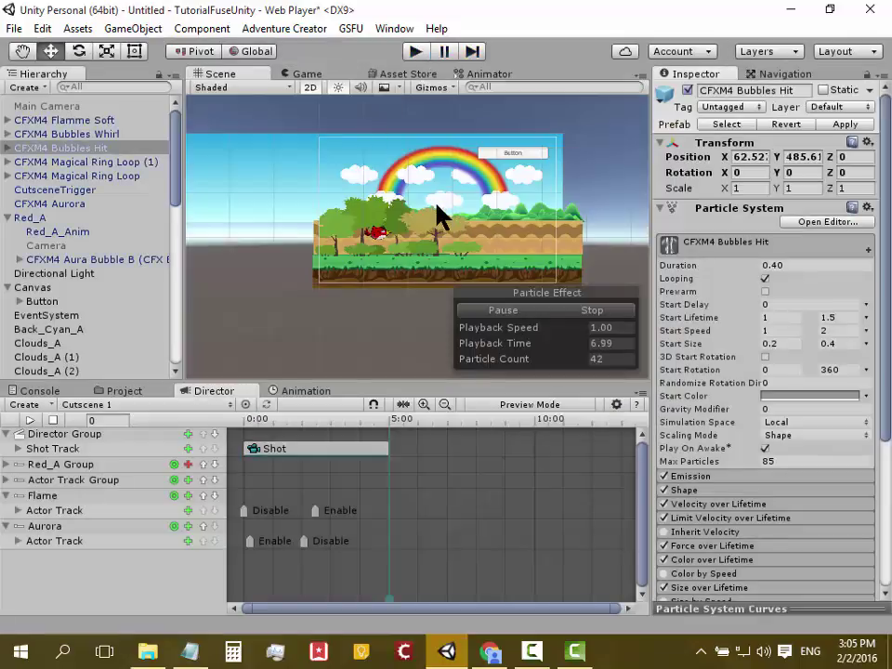
Step: Create a UI Button, Button (1), on the Canvas and raise it to Pos Y 126
{"action": "left_click", "coordinate": [131, 29]}
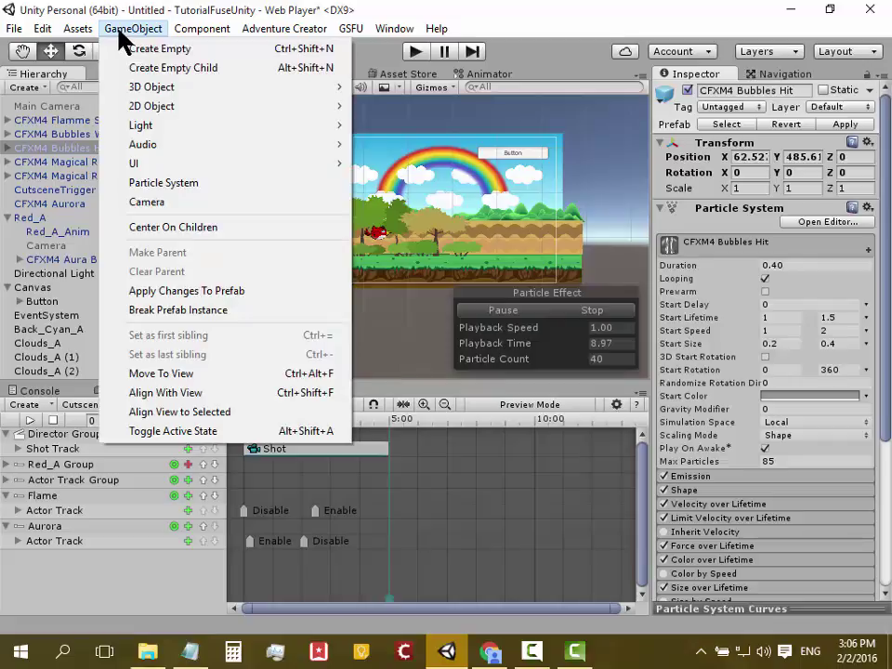
{"action": "mouse_move", "coordinate": [201, 171]}
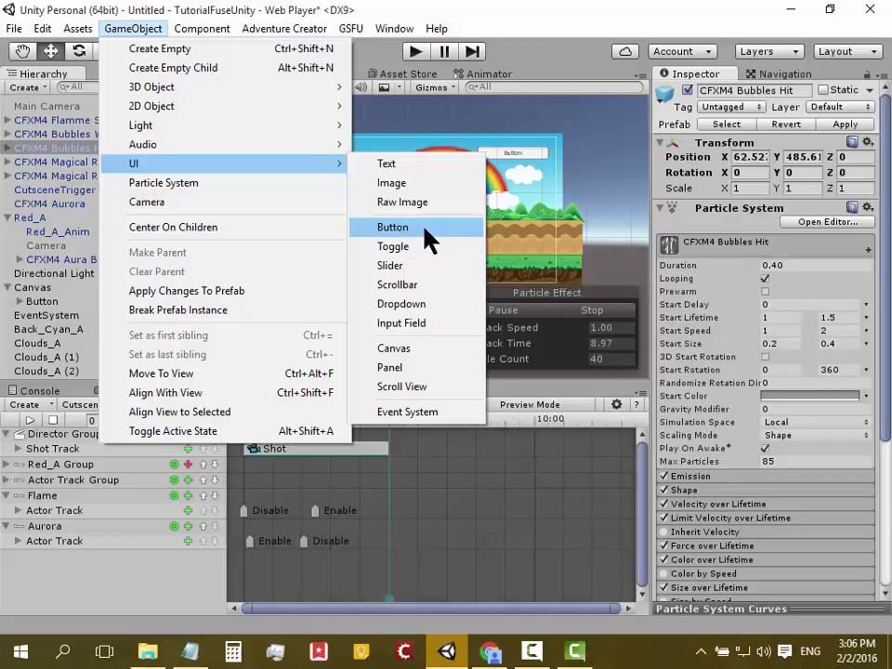
{"action": "left_click", "coordinate": [425, 229]}
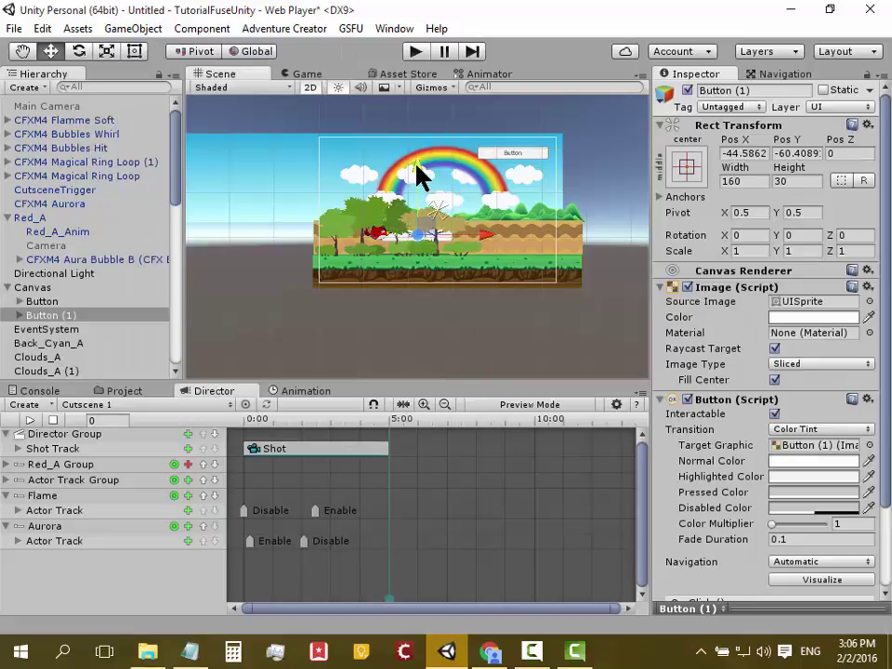
{"action": "left_click_drag", "start_coordinate": [414, 90], "coordinate": [413, 90]}
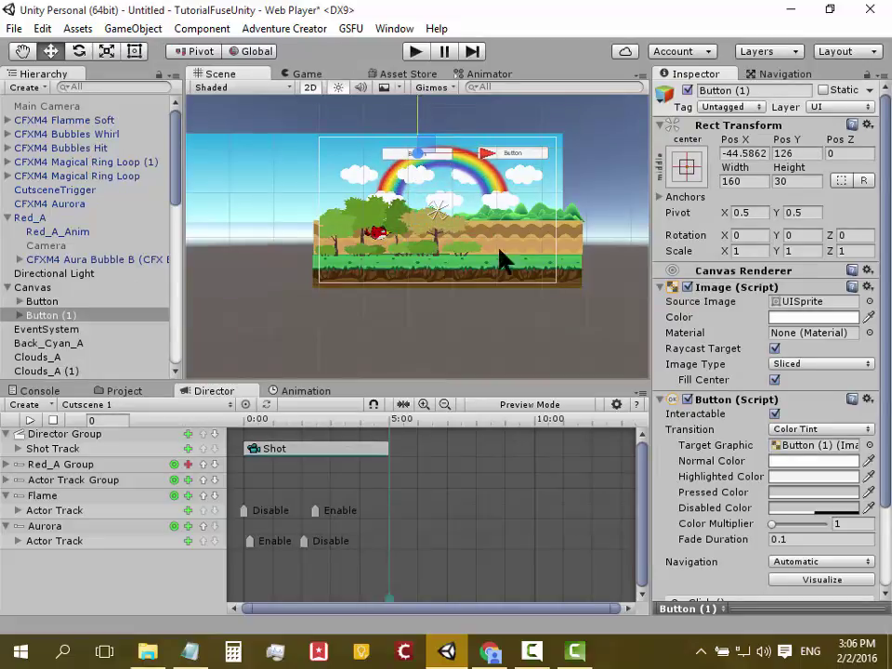
{"action": "scroll", "coordinate": [546, 335], "scroll_direction": "up", "scroll_amount": 3}
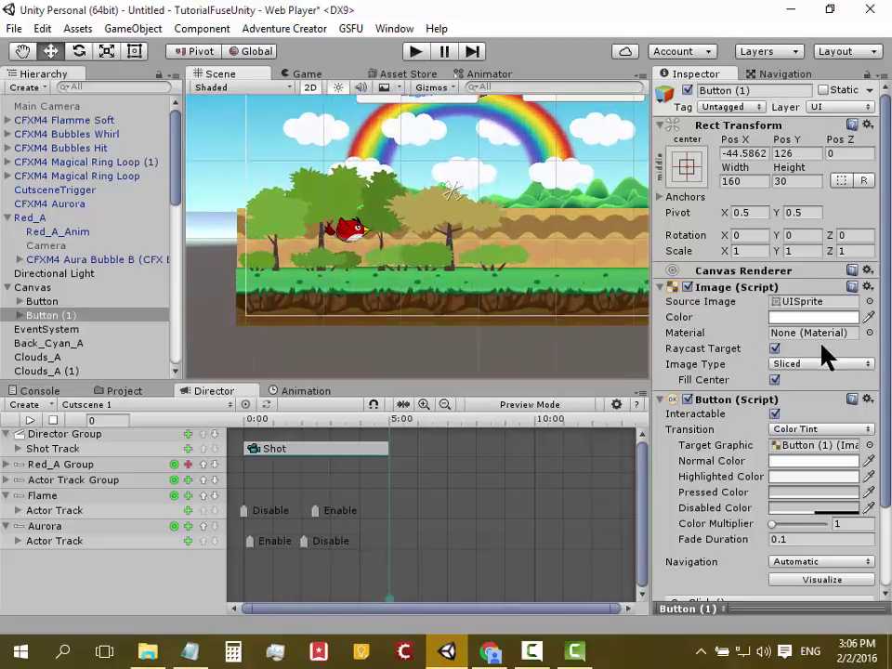
Step: Add a Play Cutscene script component to Button (1)
{"action": "scroll", "coordinate": [822, 347], "scroll_direction": "down", "scroll_amount": 3}
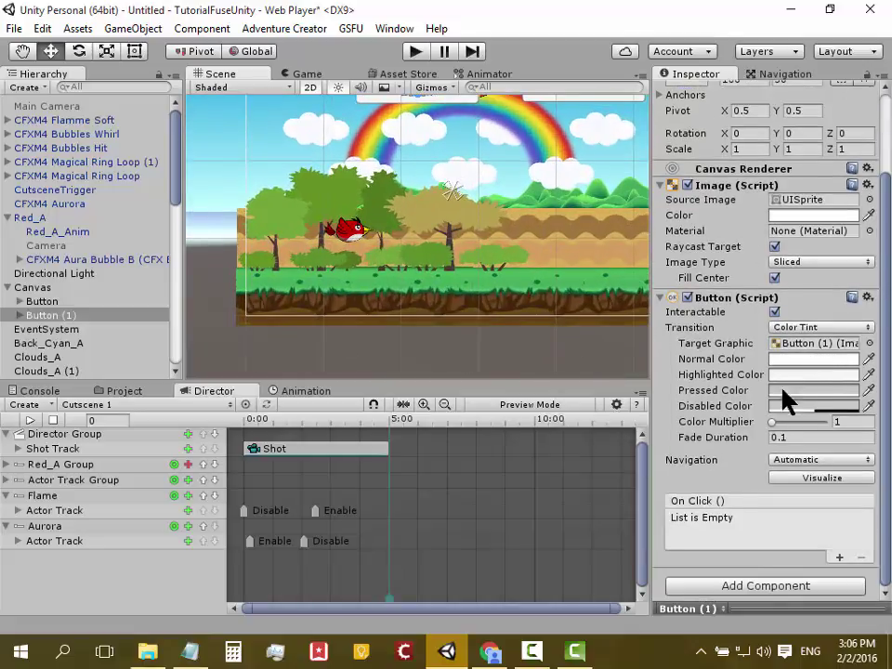
{"action": "left_click", "coordinate": [760, 587]}
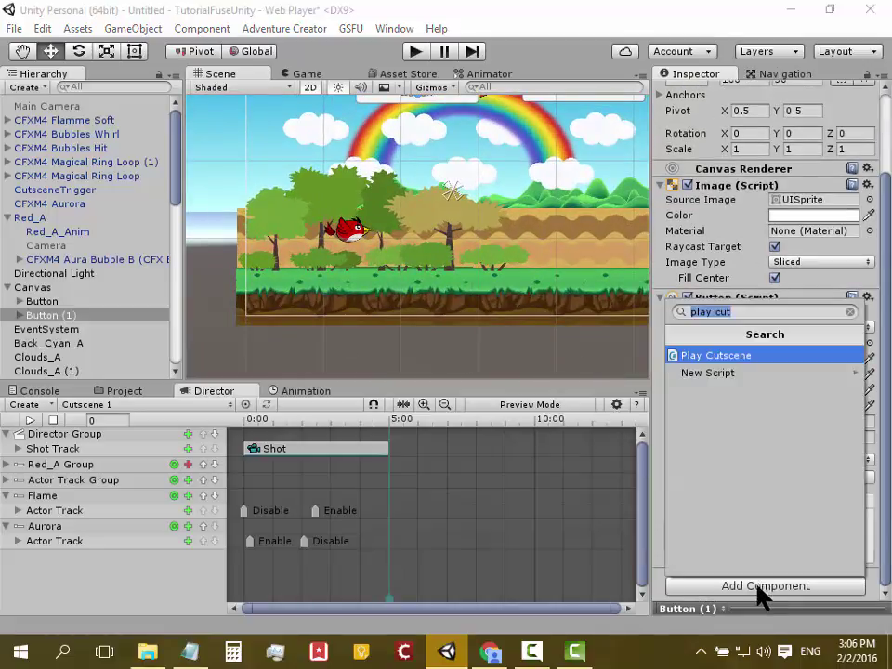
{"action": "left_click", "coordinate": [740, 361]}
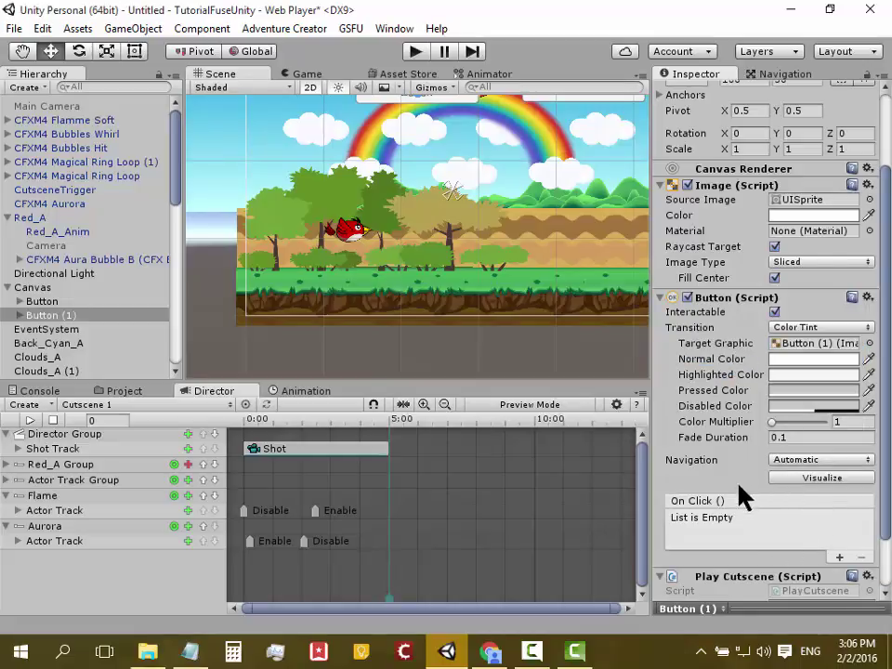
Step: Add an On Click entry targeting Button (1) that calls PlayCutscene.Trigger ()
{"action": "left_click", "coordinate": [841, 558]}
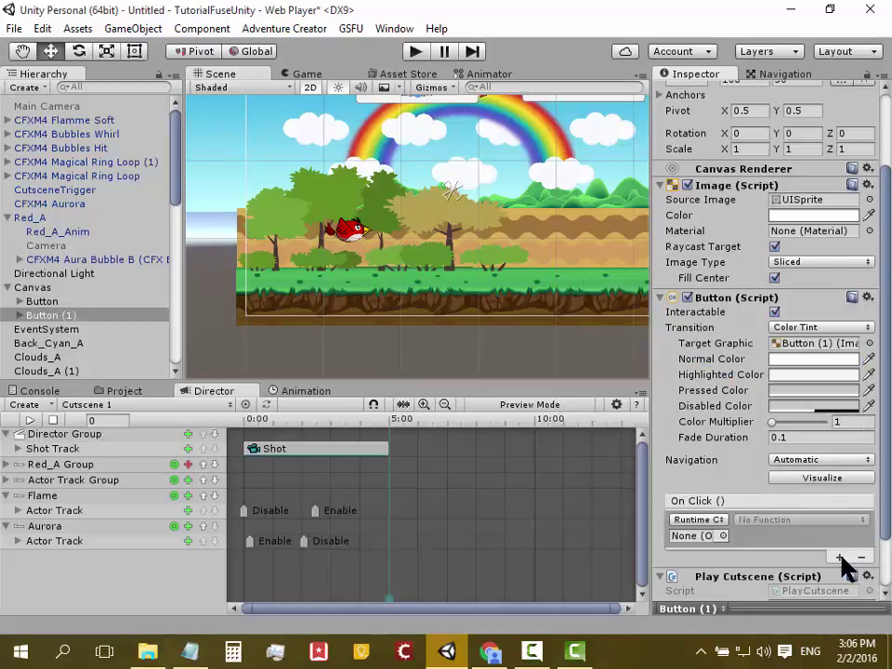
{"action": "left_click", "coordinate": [722, 539]}
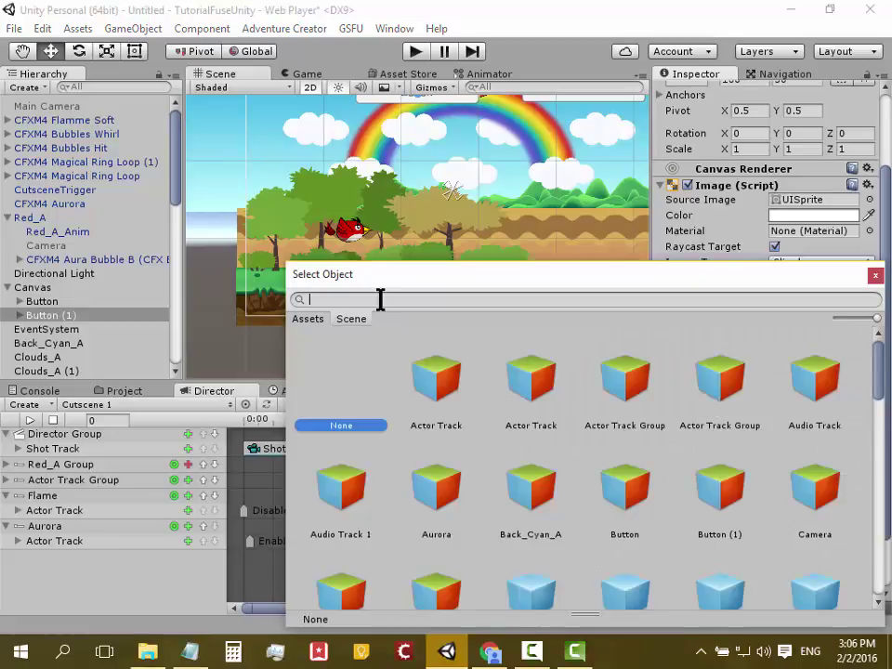
{"action": "type", "text": "bu"}
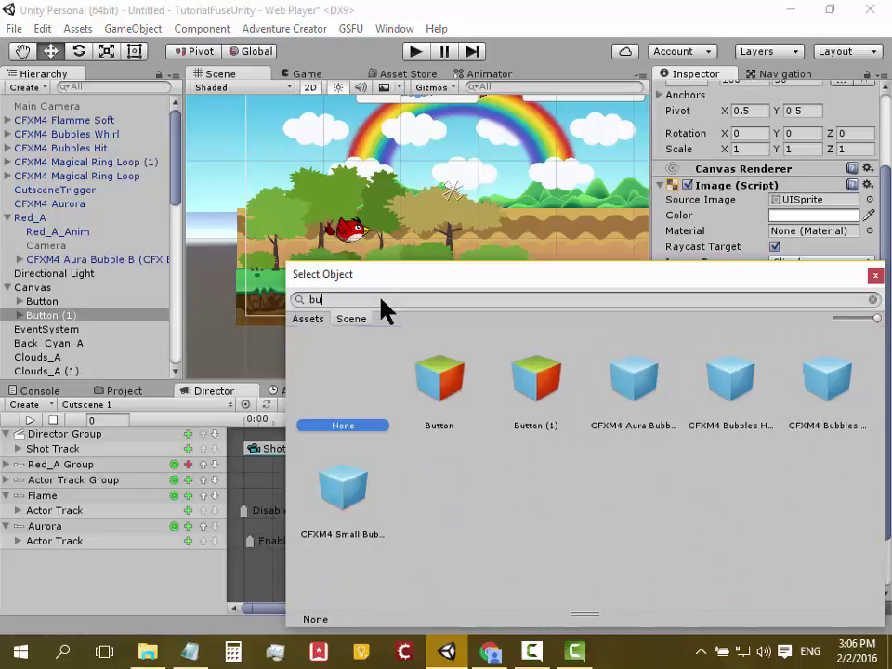
{"action": "type", "text": "t"}
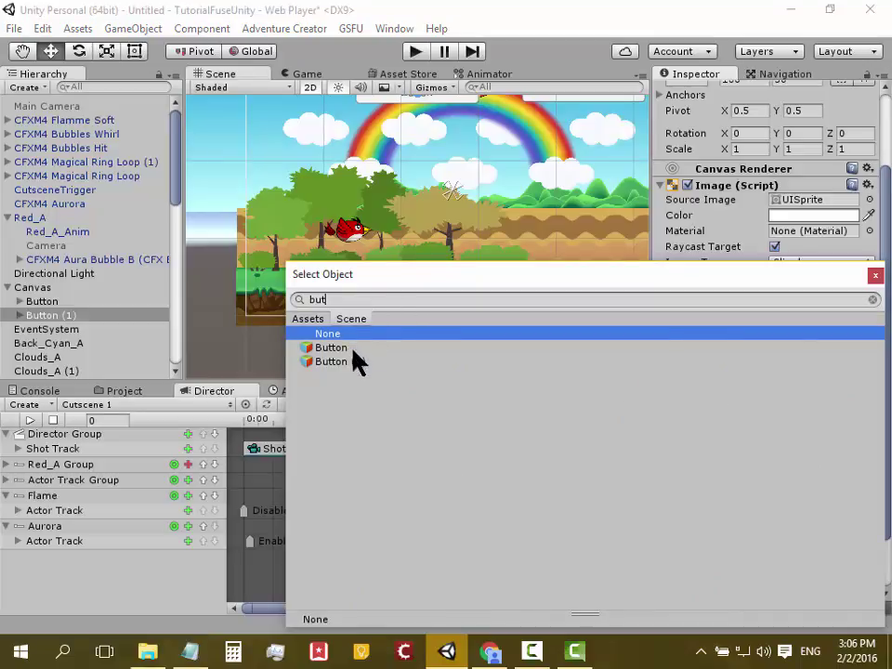
{"action": "left_click", "coordinate": [359, 362]}
{"action": "double_click", "coordinate": [359, 362]}
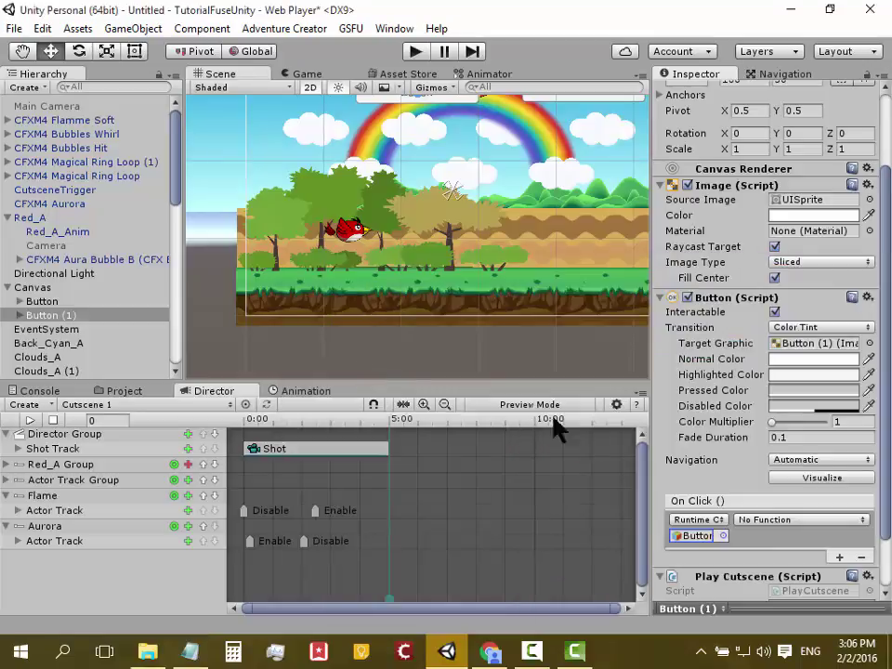
{"action": "left_click", "coordinate": [786, 520]}
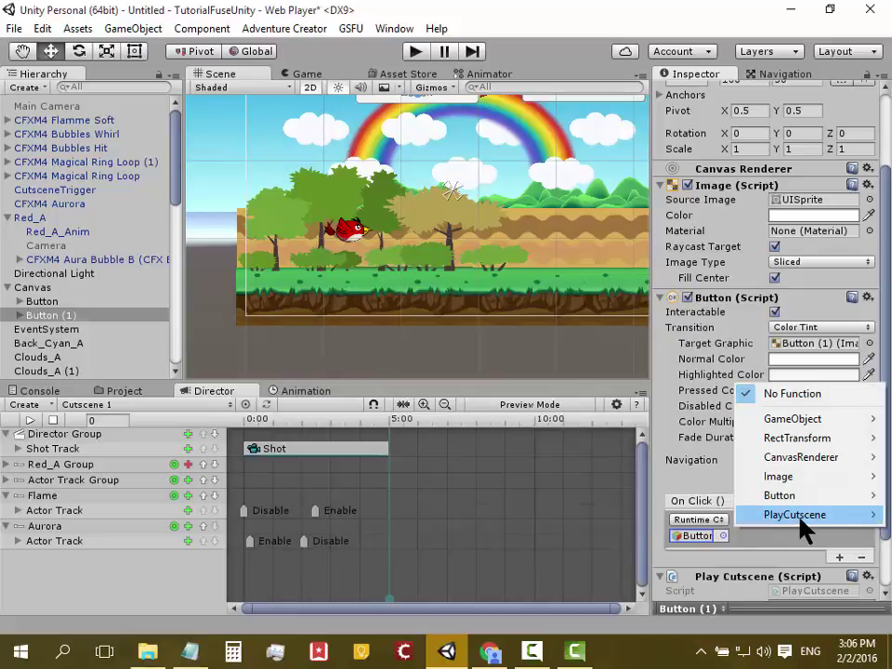
{"action": "mouse_move", "coordinate": [797, 519]}
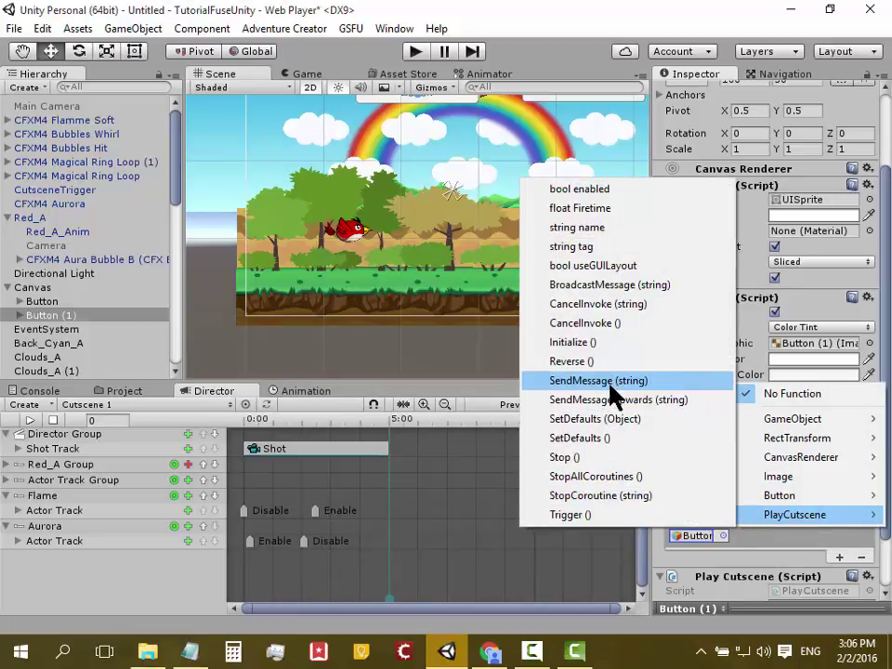
{"action": "left_click", "coordinate": [611, 514]}
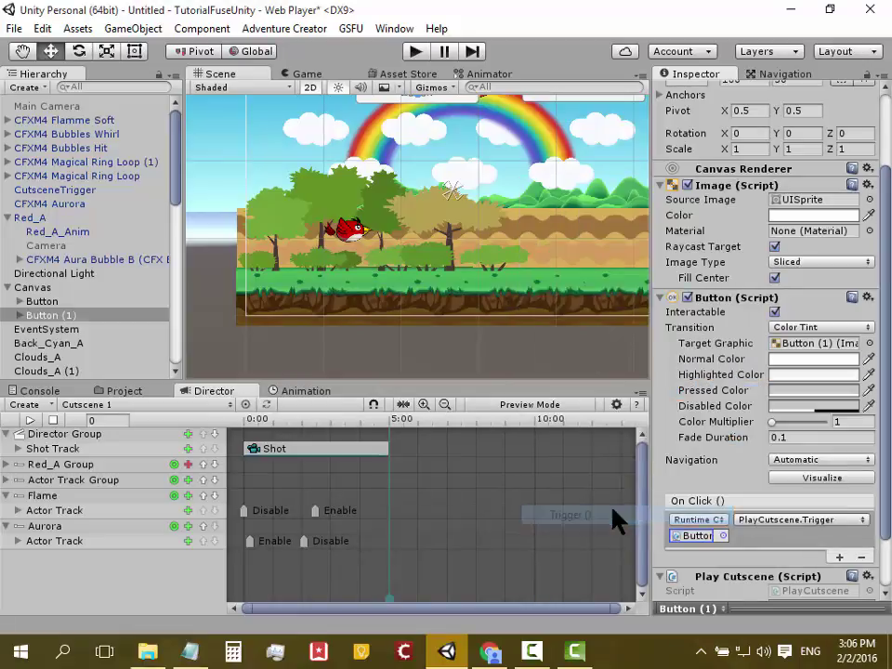
{"action": "scroll", "coordinate": [768, 524], "scroll_direction": "down", "scroll_amount": 3}
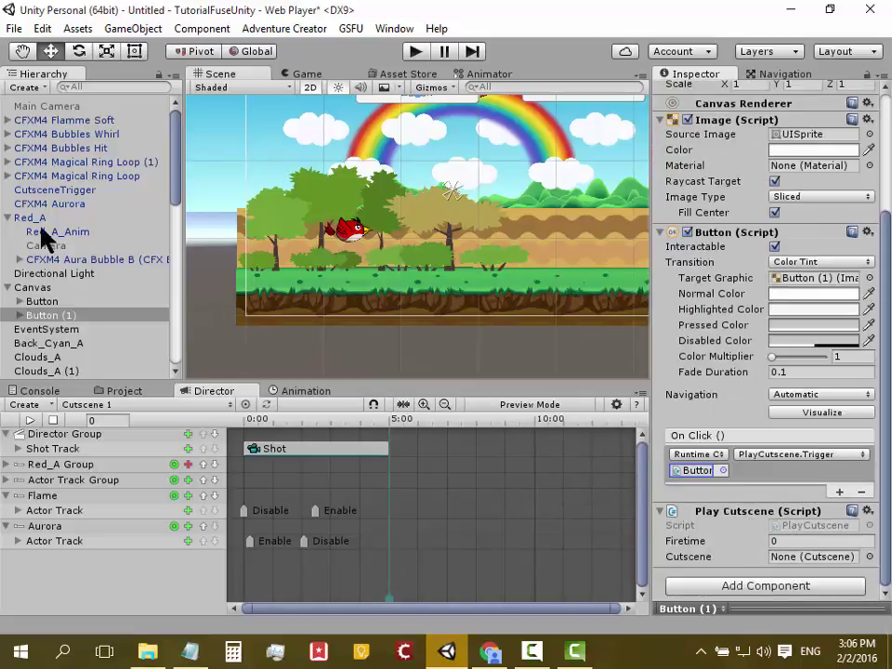
Step: Drag Cutscene 1 from the Hierarchy into the Play Cutscene Cutscene field
{"action": "left_click_drag", "start_coordinate": [177, 183], "coordinate": [207, 358]}
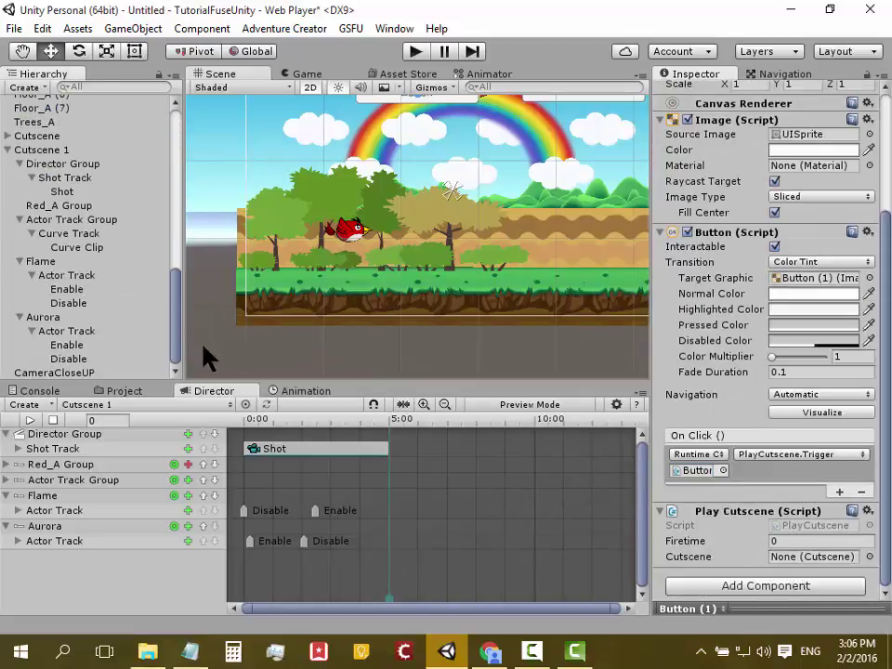
{"action": "scroll", "coordinate": [179, 295], "scroll_direction": "up", "scroll_amount": 2}
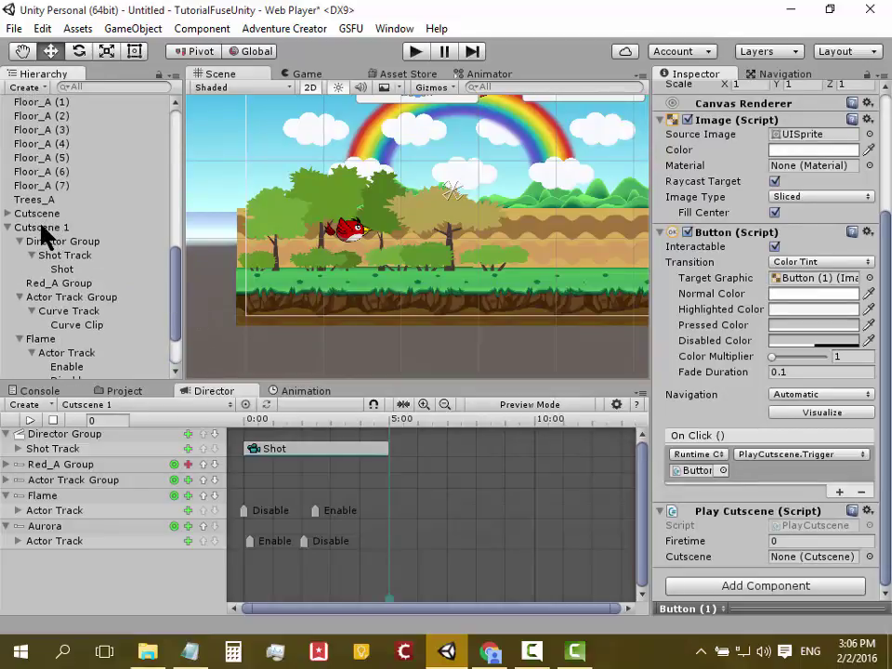
{"action": "left_click_drag", "start_coordinate": [44, 236], "coordinate": [275, 297]}
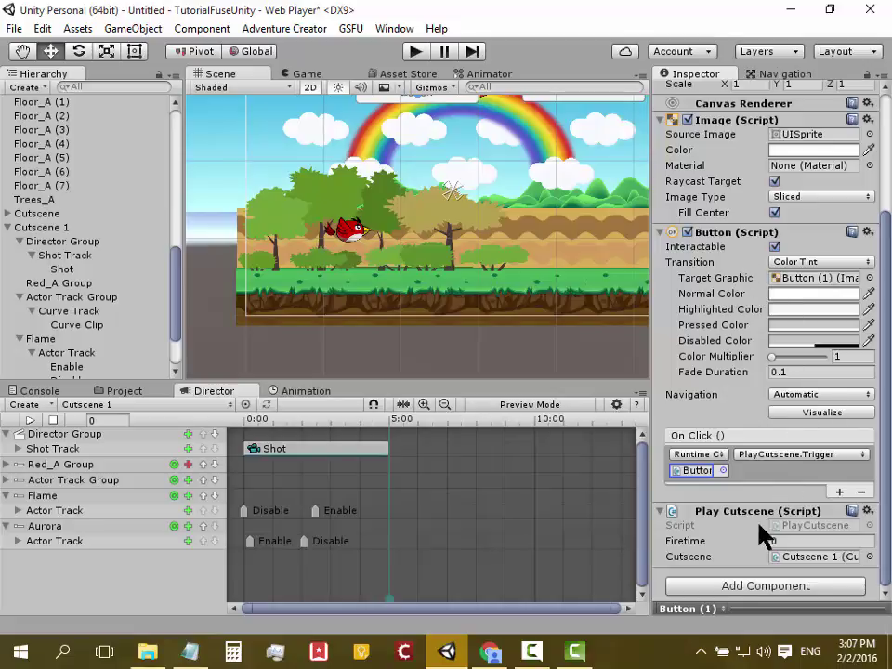
{"action": "scroll", "coordinate": [436, 150], "scroll_direction": "down", "scroll_amount": 1}
{"action": "scroll", "coordinate": [435, 159], "scroll_direction": "down", "scroll_amount": 2}
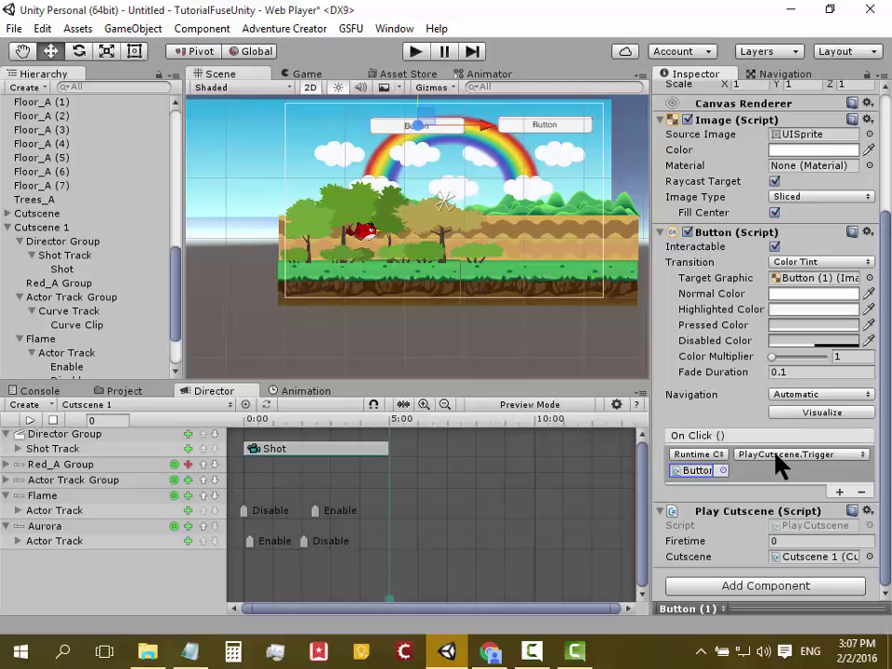
Step: Run the game, trigger Cutscene 1 repeatedly from the left button, try the right button, then stop
{"action": "left_click", "coordinate": [422, 51]}
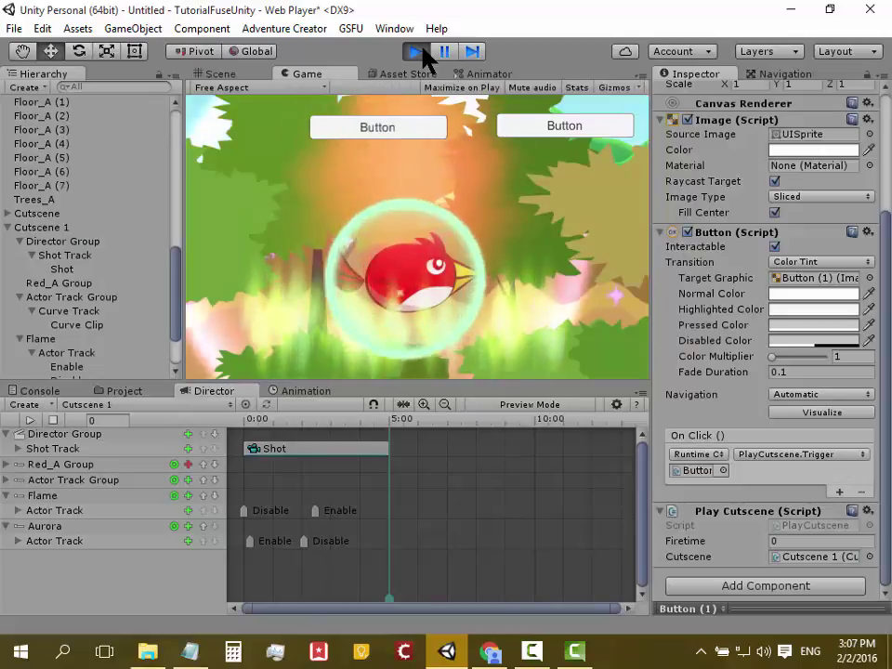
{"action": "left_click", "coordinate": [552, 126]}
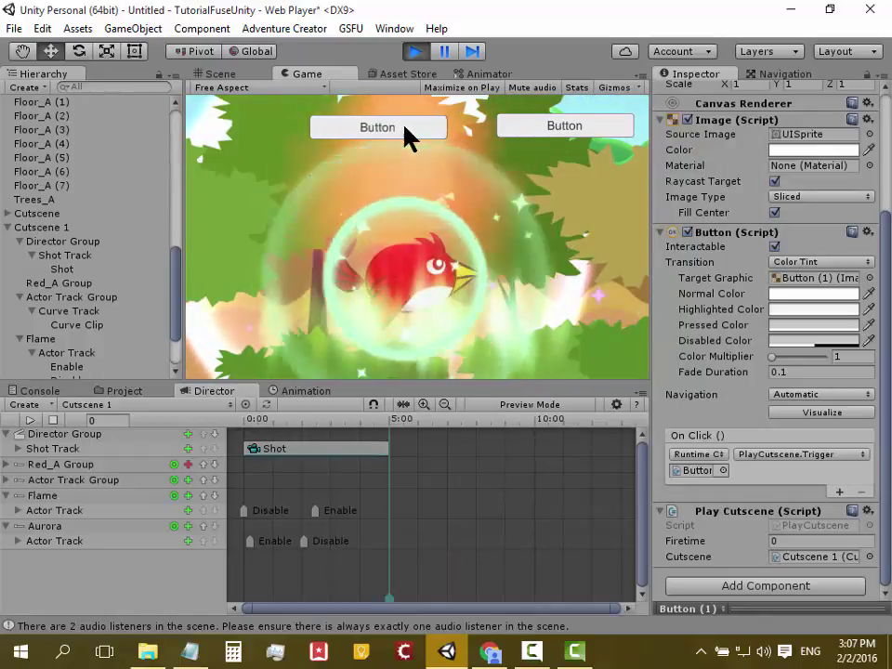
{"action": "left_click", "coordinate": [405, 129]}
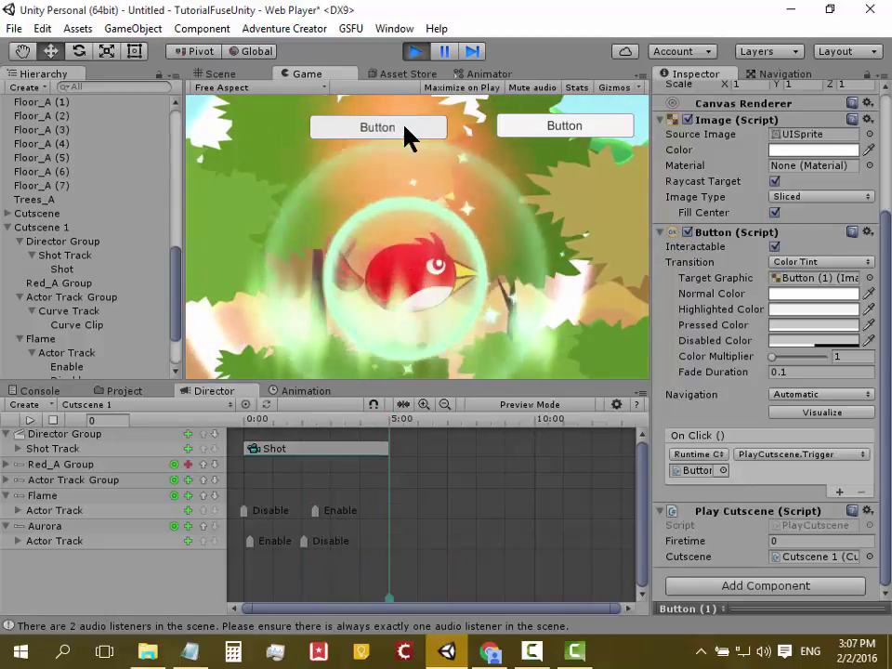
{"action": "left_click", "coordinate": [403, 128]}
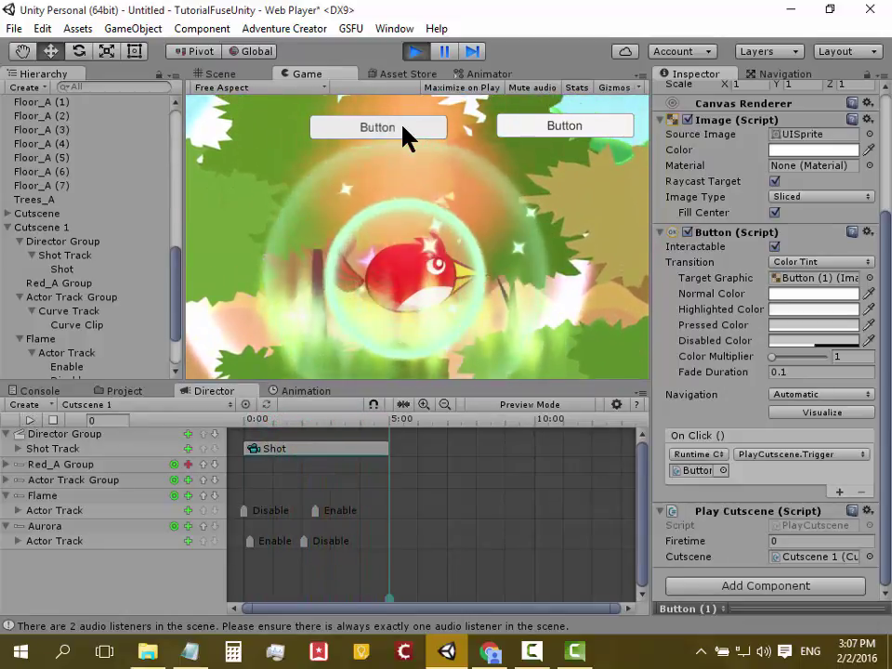
{"action": "left_click", "coordinate": [392, 133]}
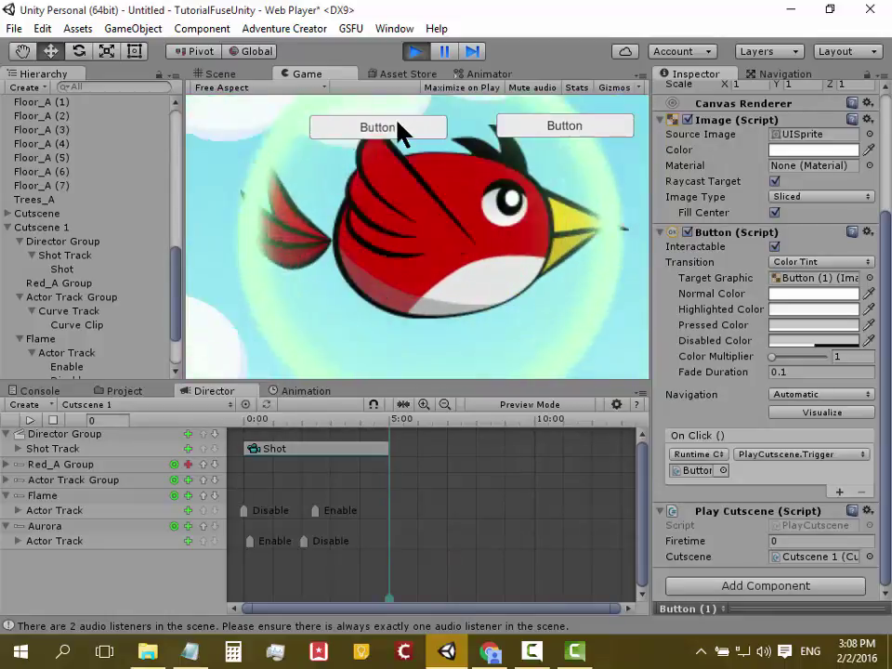
{"action": "left_click", "coordinate": [419, 138]}
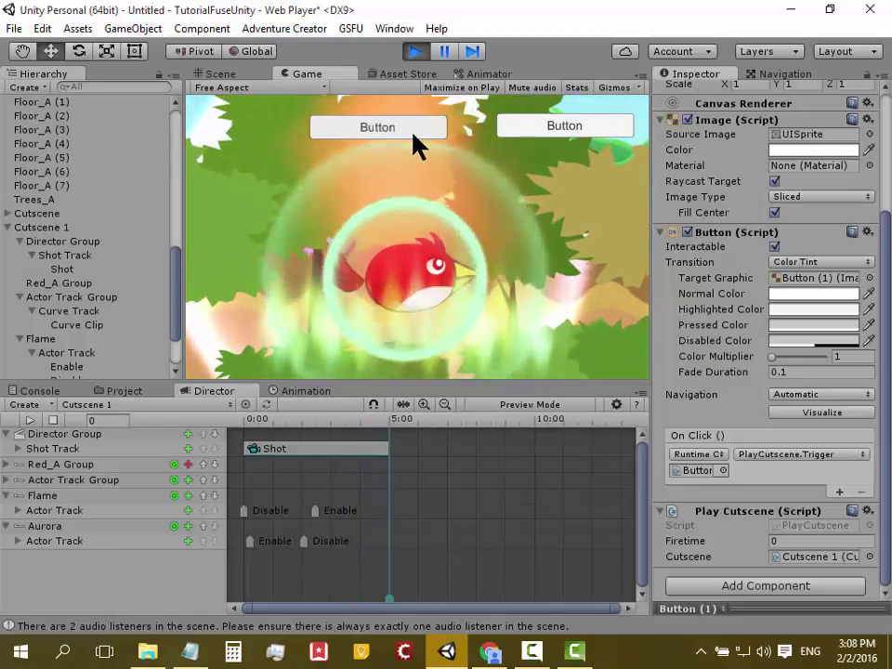
{"action": "left_click", "coordinate": [541, 130]}
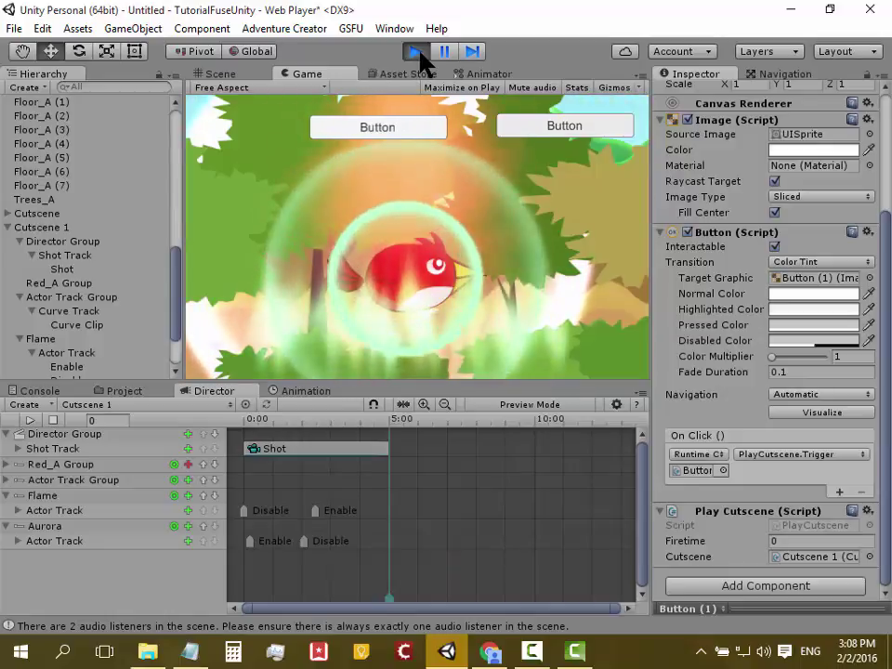
{"action": "left_click", "coordinate": [420, 54]}
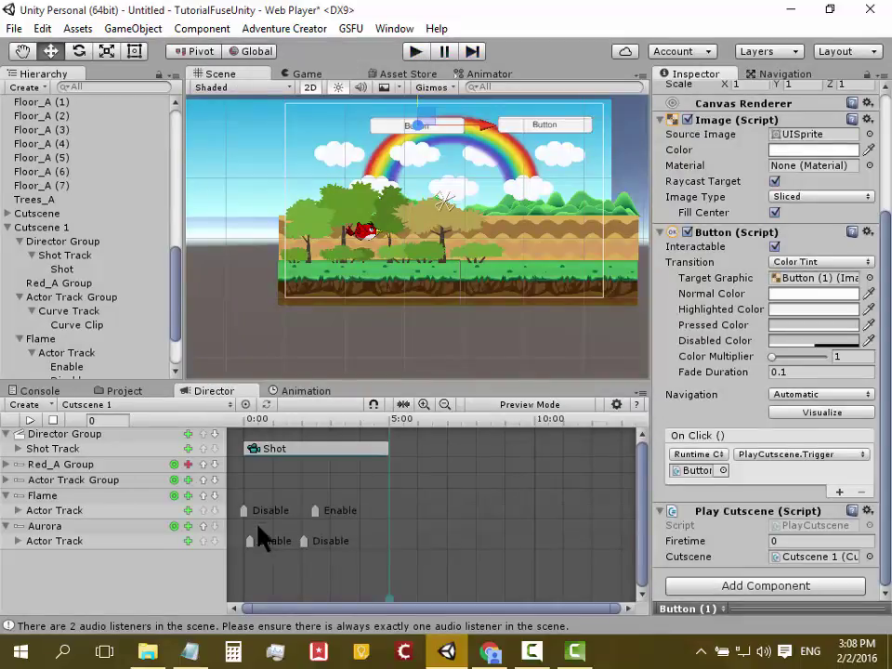
Step: Add a Game Object Disable event to Aurora's actor track and run a quick play test
{"action": "left_click", "coordinate": [187, 542]}
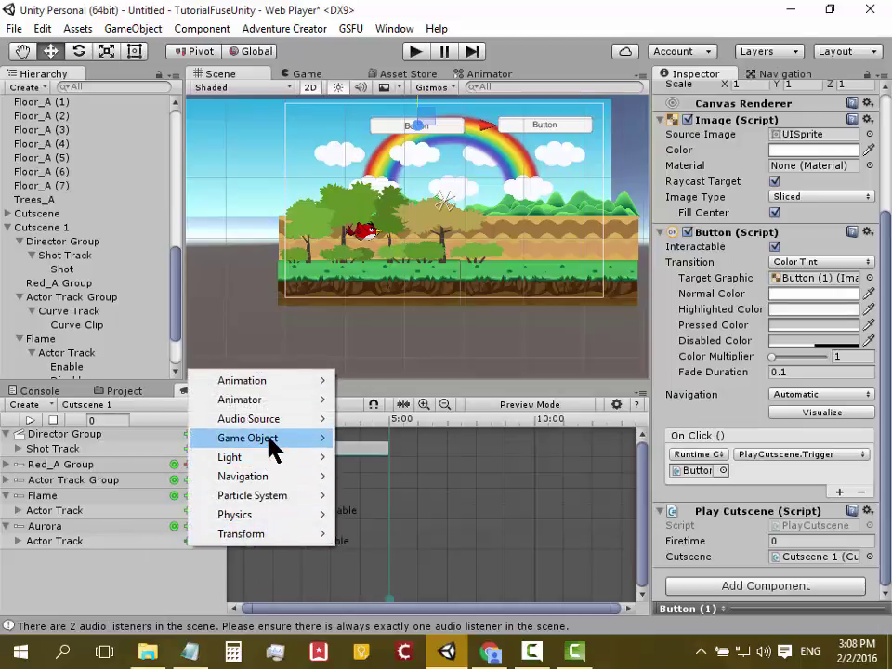
{"action": "mouse_move", "coordinate": [269, 439]}
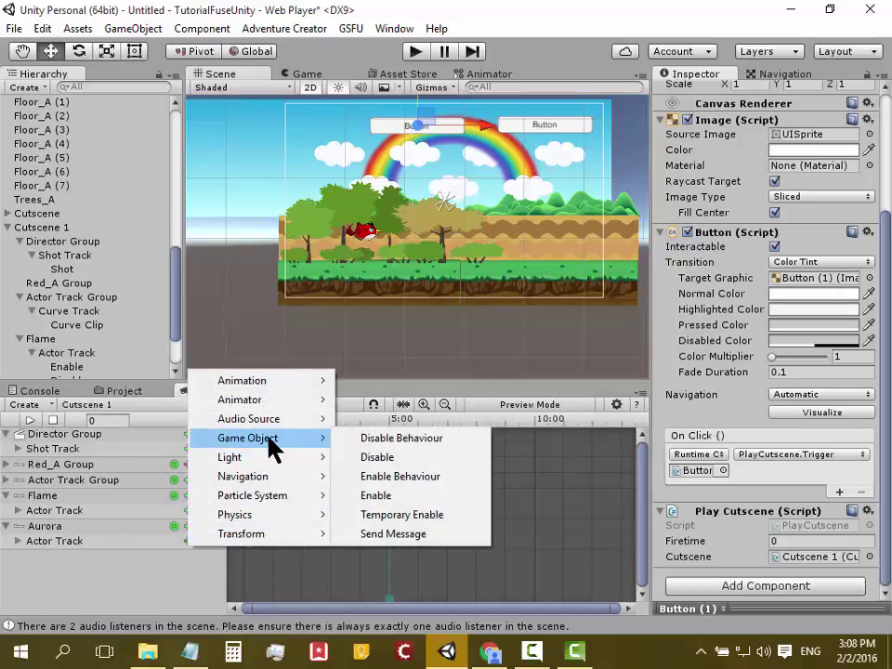
{"action": "left_click", "coordinate": [414, 460]}
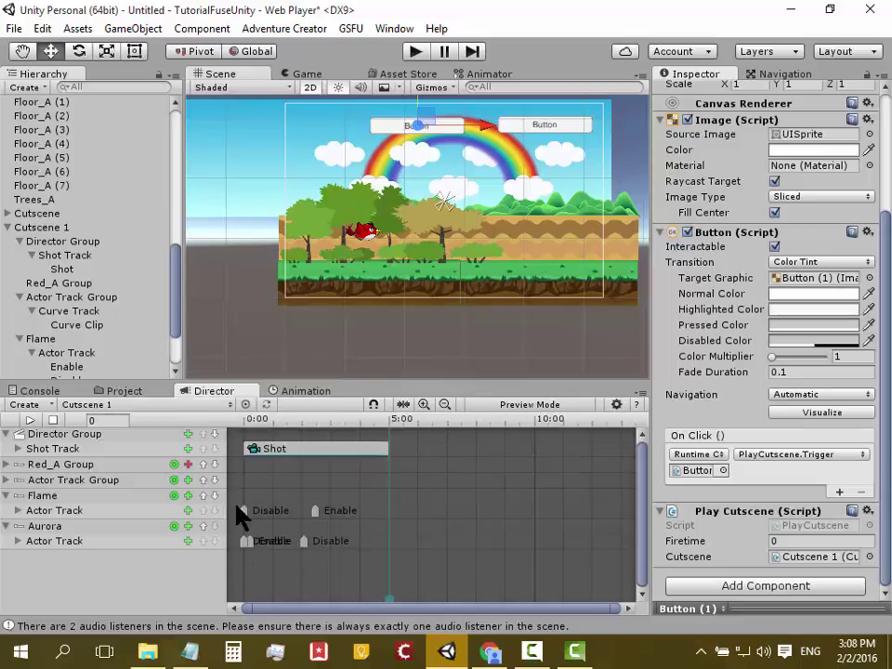
{"action": "left_click", "coordinate": [415, 52]}
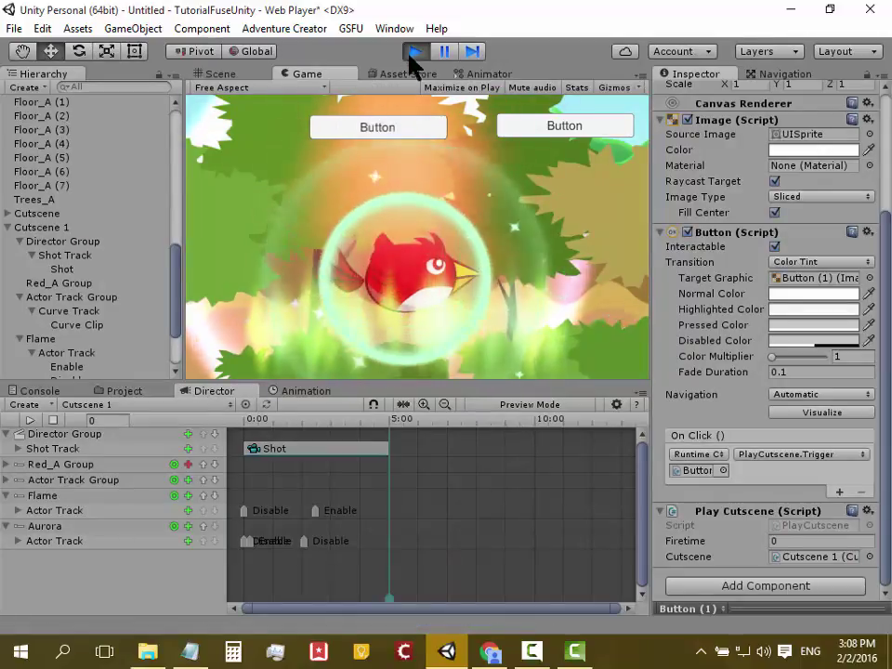
{"action": "left_click", "coordinate": [414, 52]}
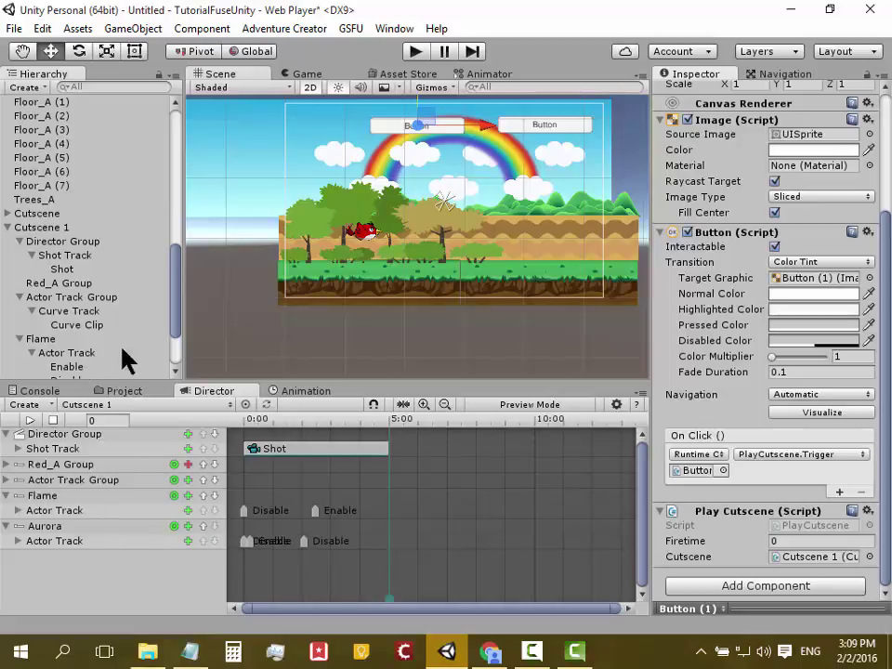
Step: Uncheck the active box on CFXM4 Flamme Soft, then on CFXM4 Aurora, in the Inspector
{"action": "left_click_drag", "start_coordinate": [177, 331], "coordinate": [177, 176]}
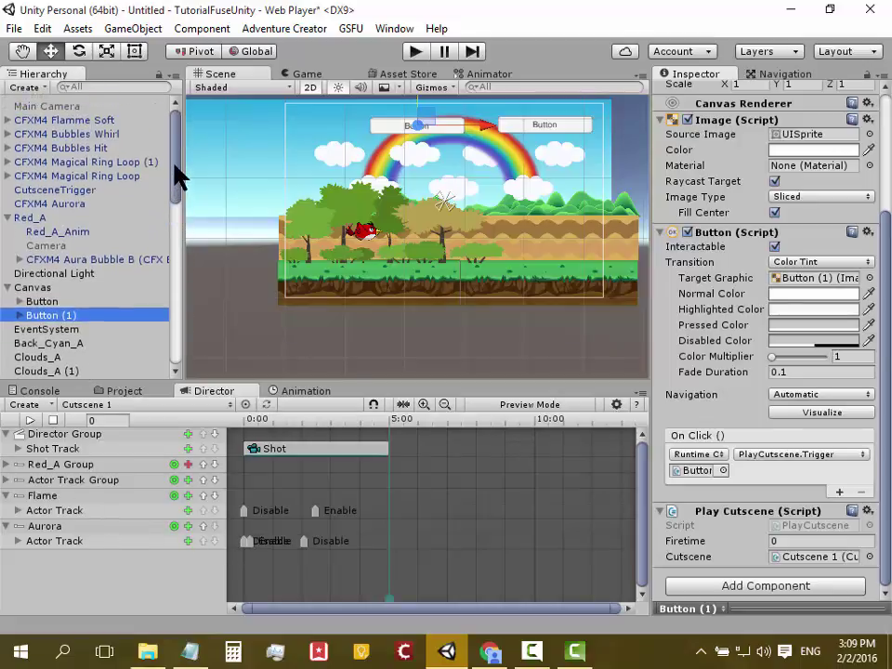
{"action": "left_click", "coordinate": [107, 129]}
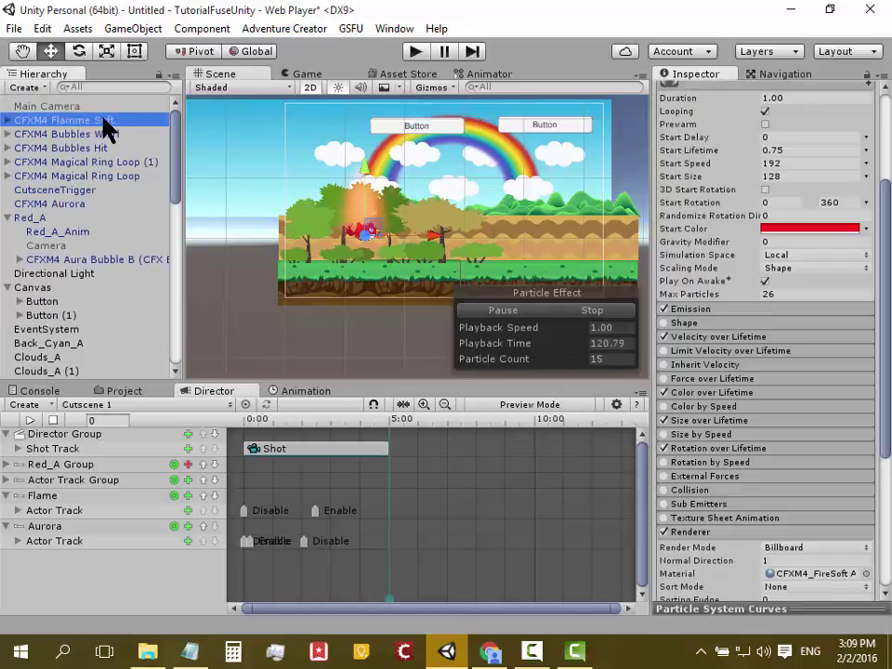
{"action": "scroll", "coordinate": [873, 234], "scroll_direction": "up", "scroll_amount": 5}
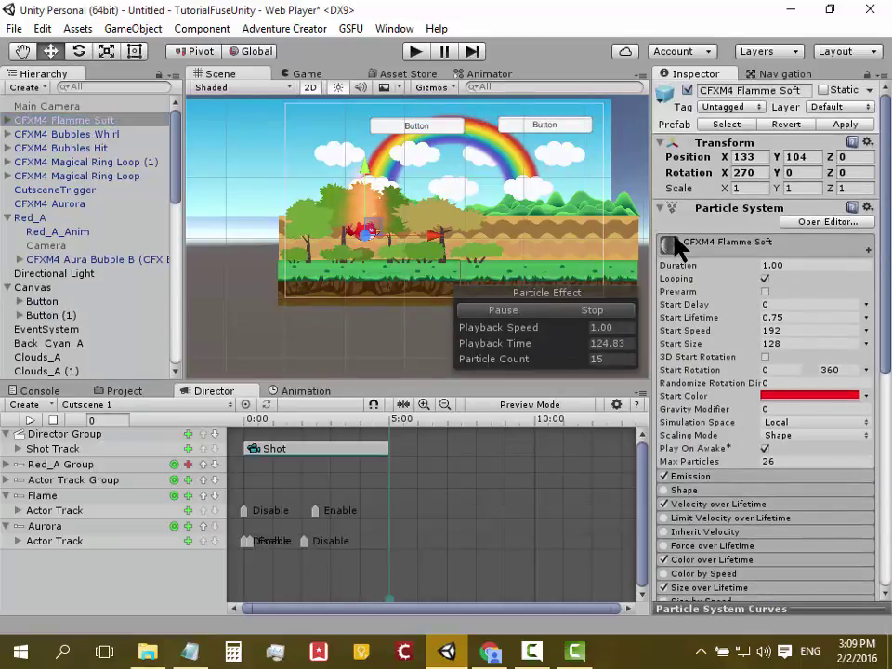
{"action": "left_click", "coordinate": [689, 90]}
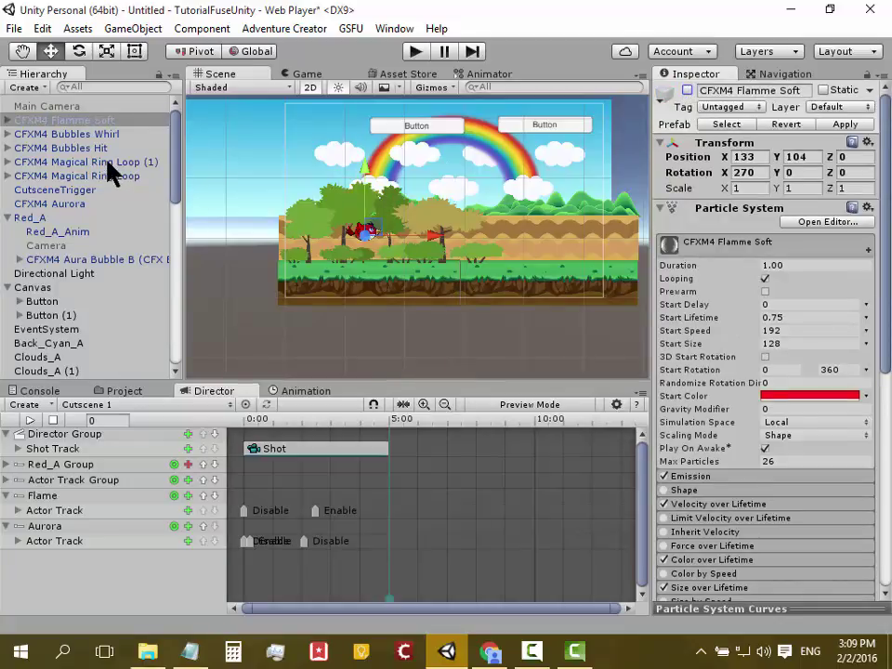
{"action": "left_click", "coordinate": [89, 203]}
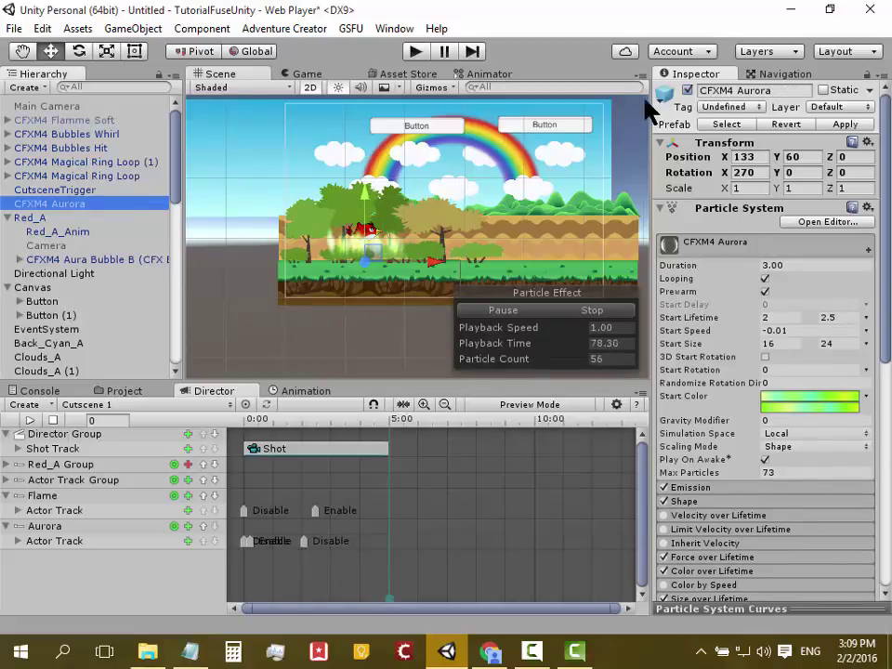
{"action": "left_click", "coordinate": [688, 90]}
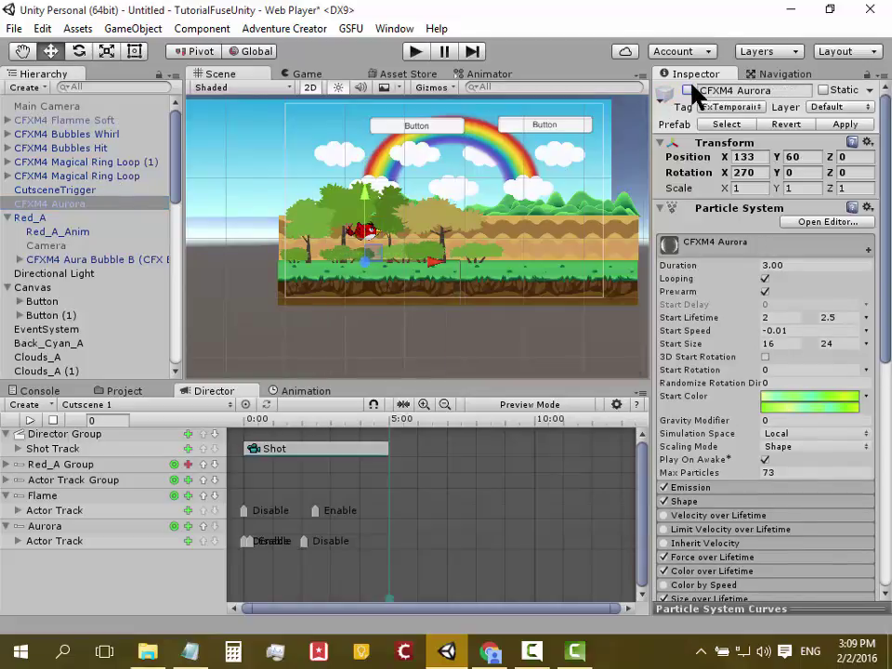
{"action": "left_click", "coordinate": [416, 54]}
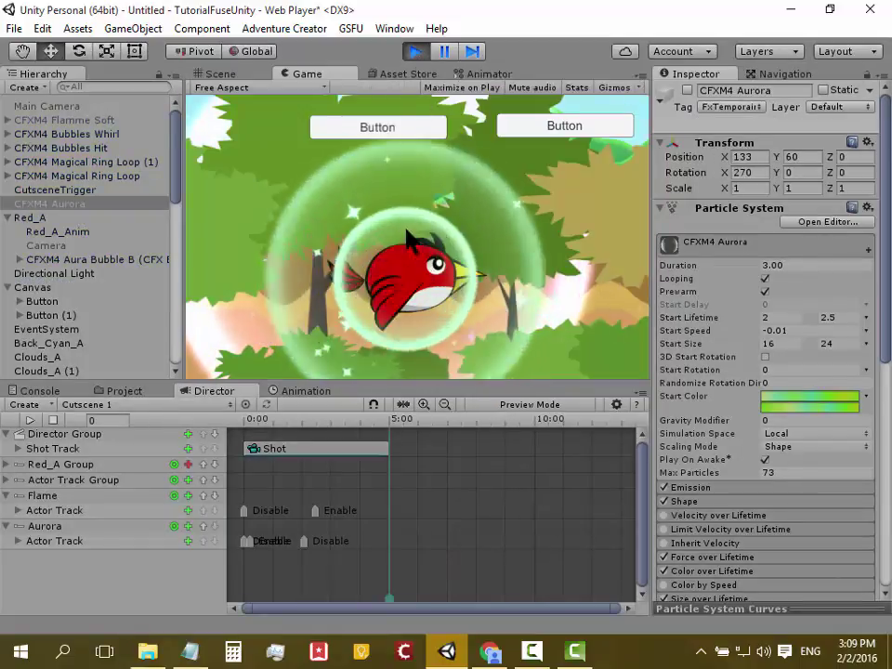
{"action": "left_click", "coordinate": [384, 128]}
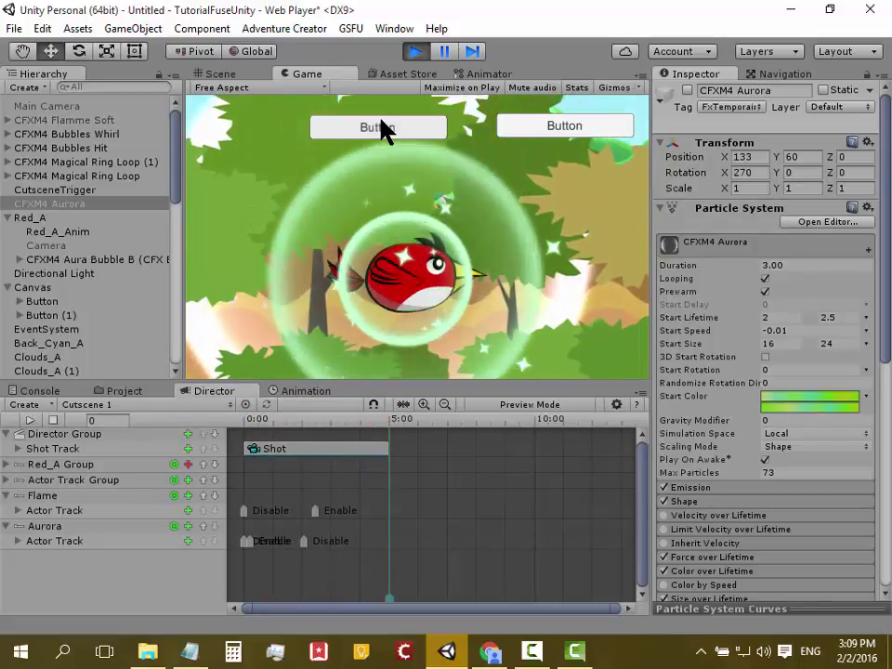
{"action": "left_click", "coordinate": [580, 128]}
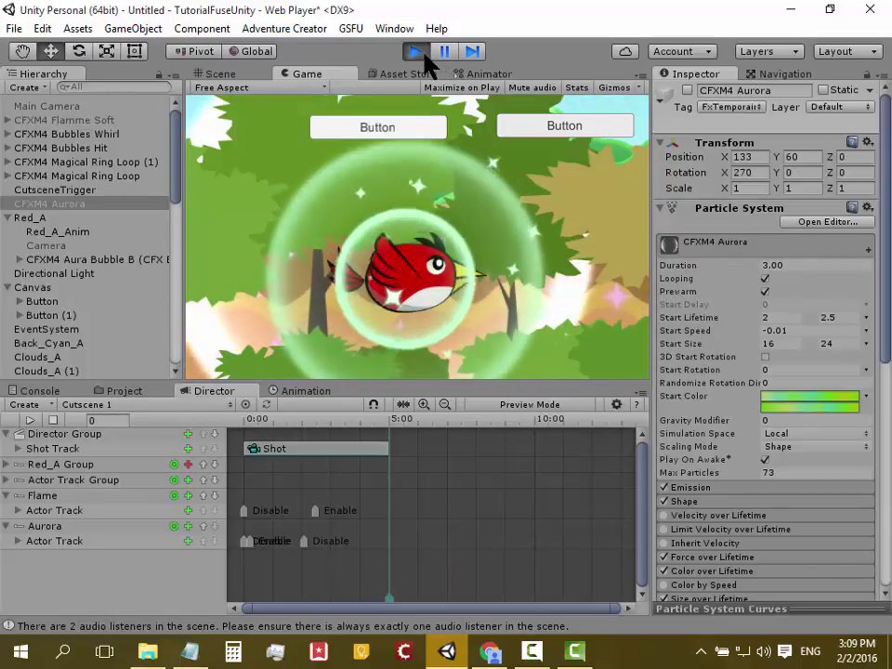
{"action": "left_click", "coordinate": [418, 53]}
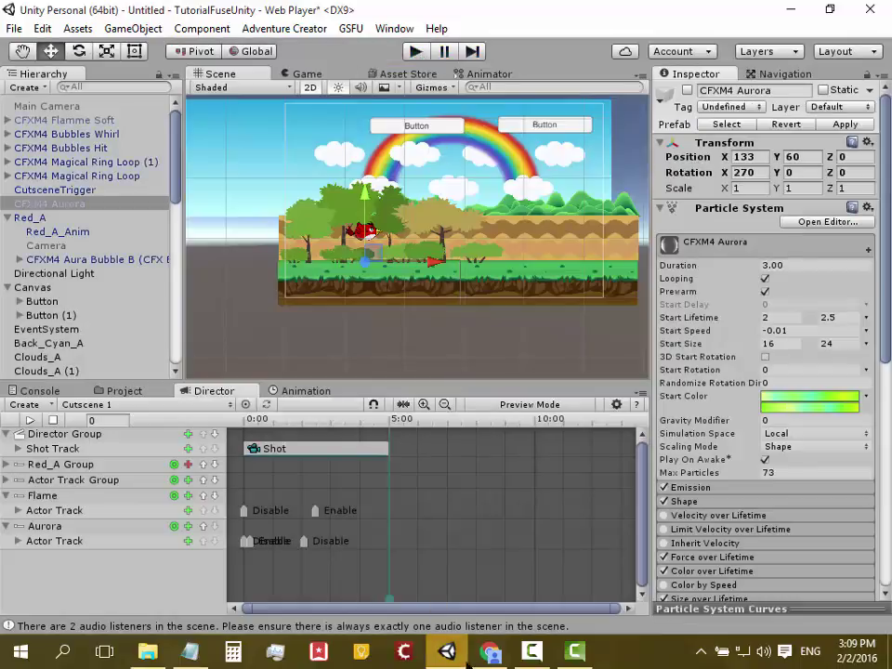
{"action": "left_click", "coordinate": [573, 658]}
Step: Switch the Director timeline to Cutscene 2 and add a Shot clip to its Shot Track
{"action": "left_click", "coordinate": [532, 652]}
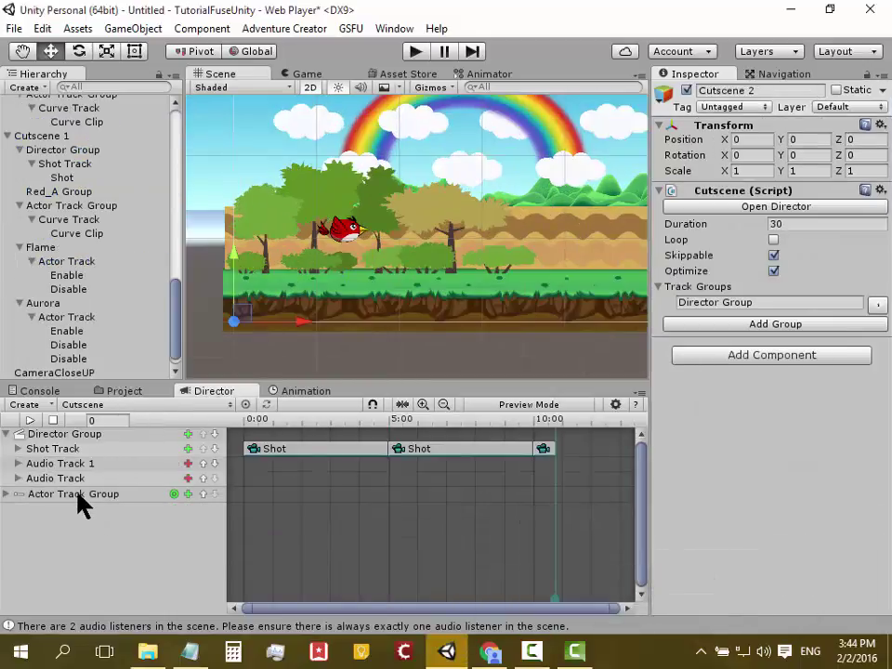
{"action": "left_click", "coordinate": [80, 406]}
{"action": "left_click", "coordinate": [112, 461]}
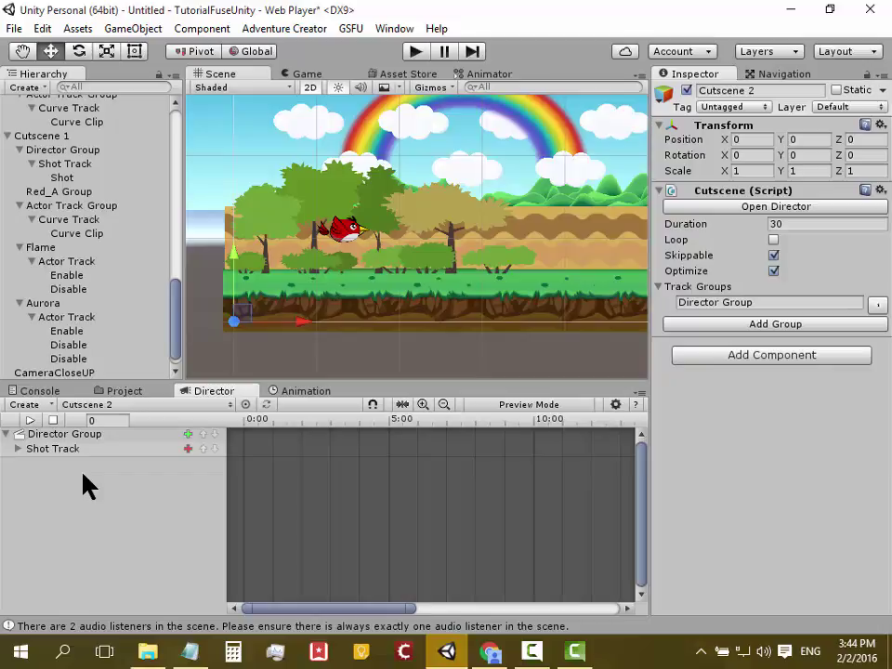
{"action": "left_click", "coordinate": [188, 449]}
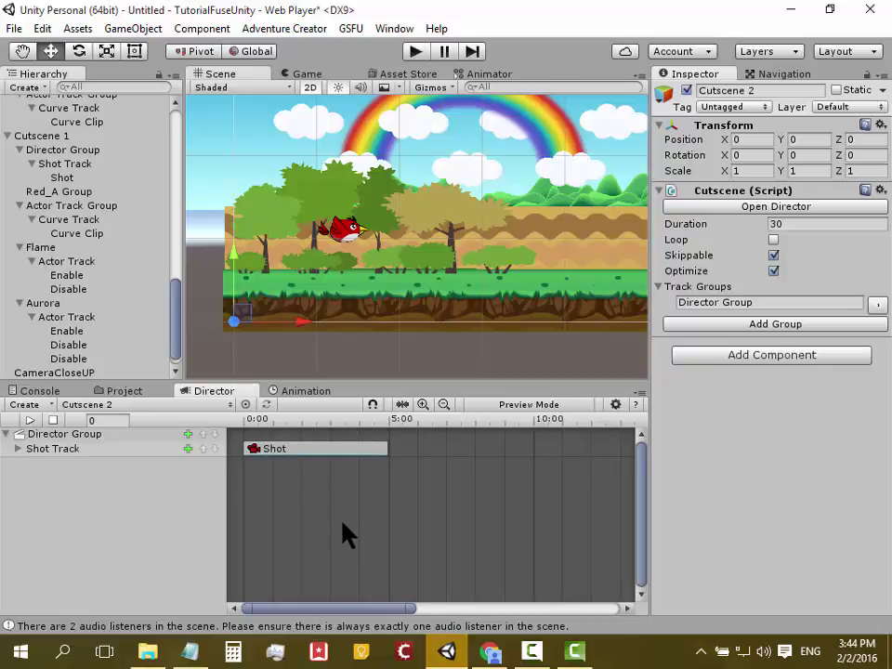
Step: Drag the cutscene's end marker back to about 5 seconds and select the Shot clip
{"action": "mouse_move", "coordinate": [386, 605]}
{"action": "left_mouse_down"}
{"action": "mouse_move", "coordinate": [559, 614]}
{"action": "mouse_move", "coordinate": [307, 578]}
{"action": "left_mouse_up"}
{"action": "left_click_drag", "start_coordinate": [388, 609], "coordinate": [723, 626]}
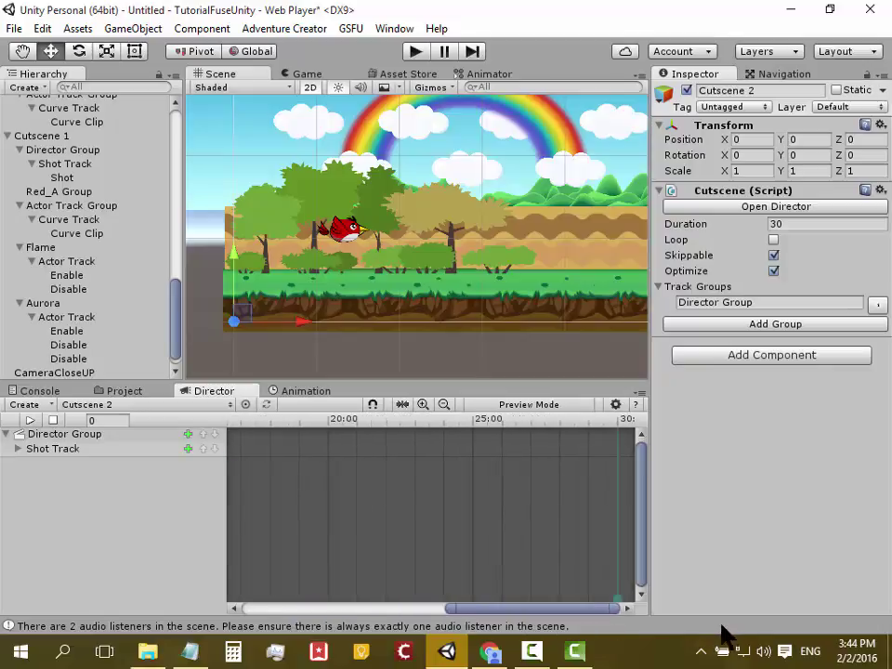
{"action": "mouse_move", "coordinate": [618, 599]}
{"action": "left_mouse_down"}
{"action": "mouse_move", "coordinate": [403, 587]}
{"action": "mouse_move", "coordinate": [372, 606]}
{"action": "mouse_move", "coordinate": [533, 604]}
{"action": "mouse_move", "coordinate": [290, 581]}
{"action": "mouse_move", "coordinate": [282, 589]}
{"action": "left_mouse_up"}
{"action": "left_click_drag", "start_coordinate": [384, 610], "coordinate": [267, 606]}
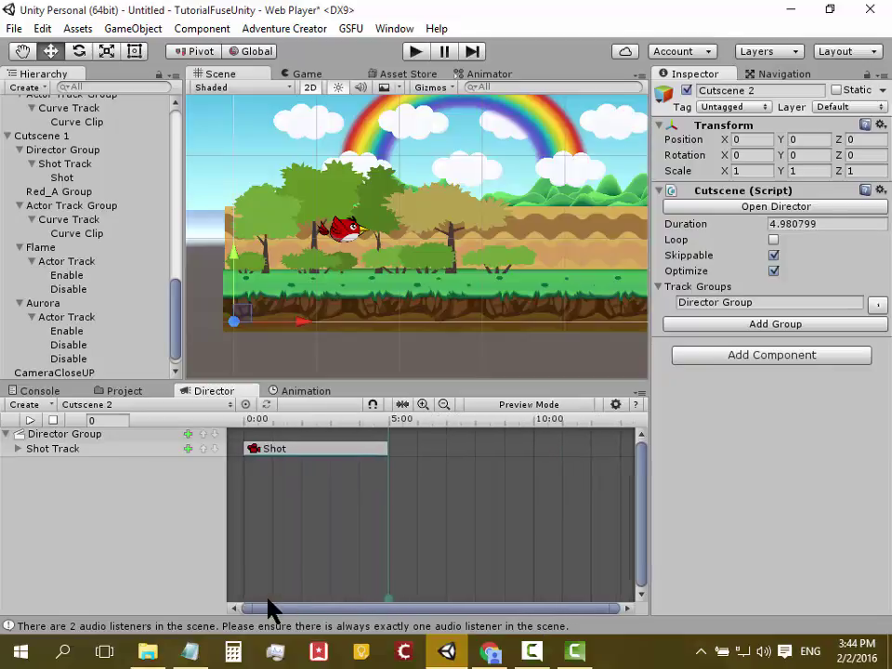
{"action": "left_click", "coordinate": [297, 451]}
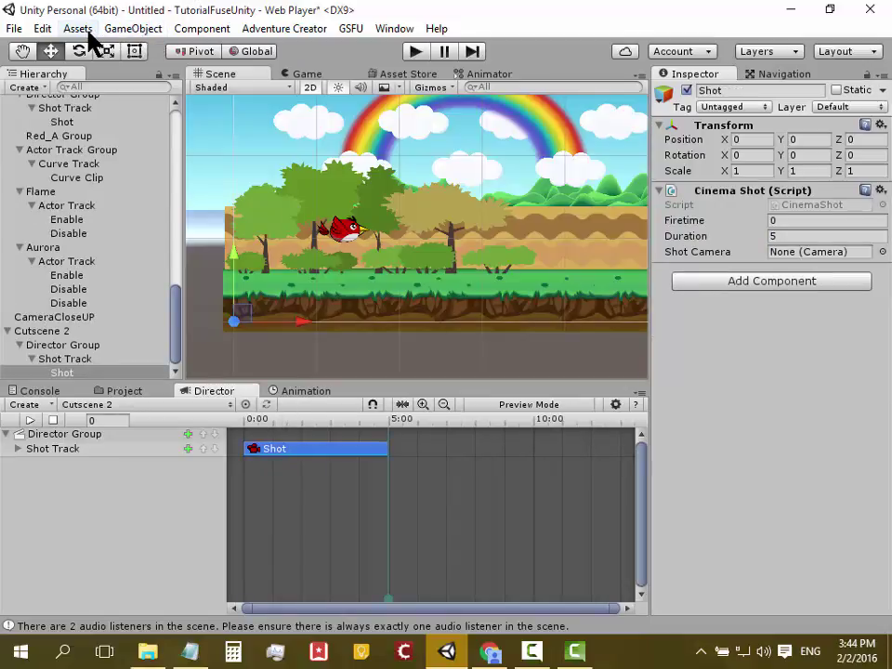
Step: Create a new camera and rename it CameraCutScene2
{"action": "left_click", "coordinate": [120, 29]}
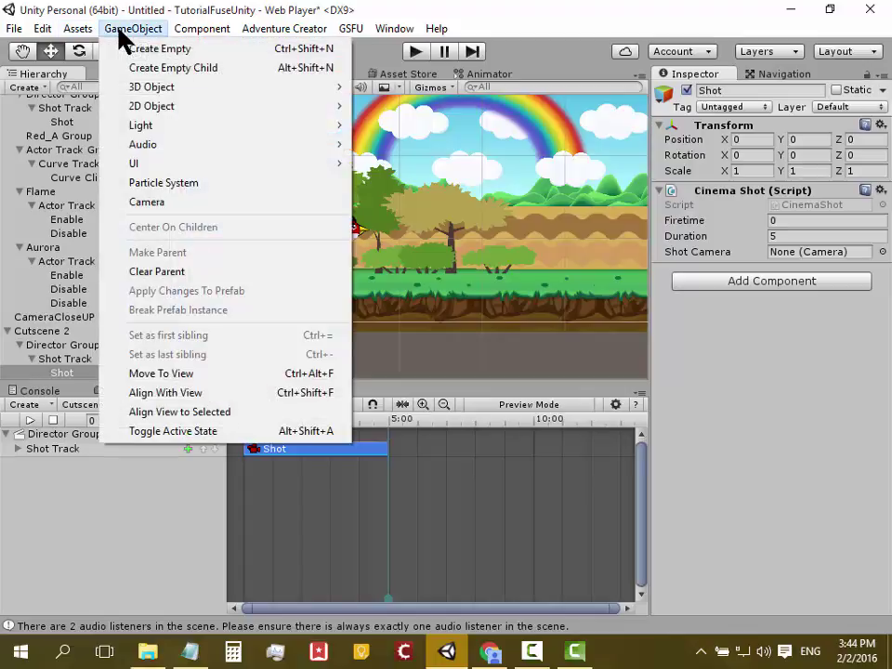
{"action": "left_click", "coordinate": [147, 204]}
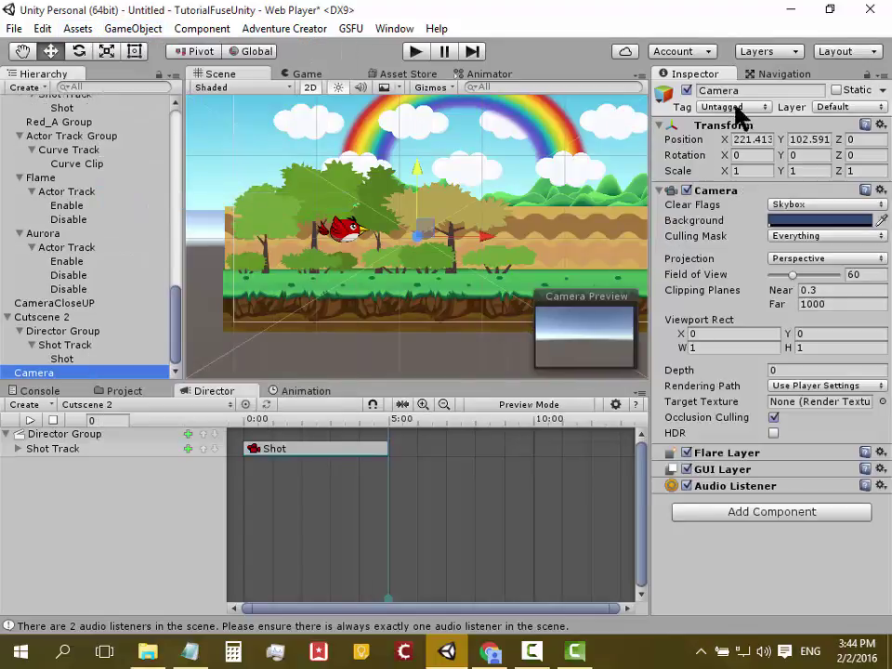
{"action": "left_click", "coordinate": [748, 91]}
{"action": "left_click", "coordinate": [748, 92]}
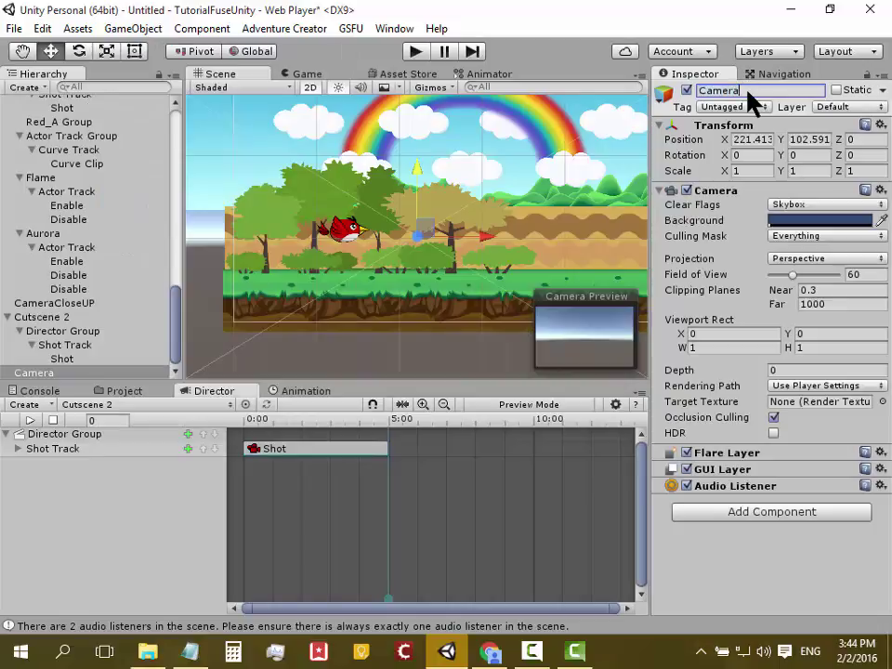
{"action": "type", "text": "Cut"}
{"action": "type", "text": "Scene"}
{"action": "type", "text": "2"}
{"action": "key", "text": "Return"}
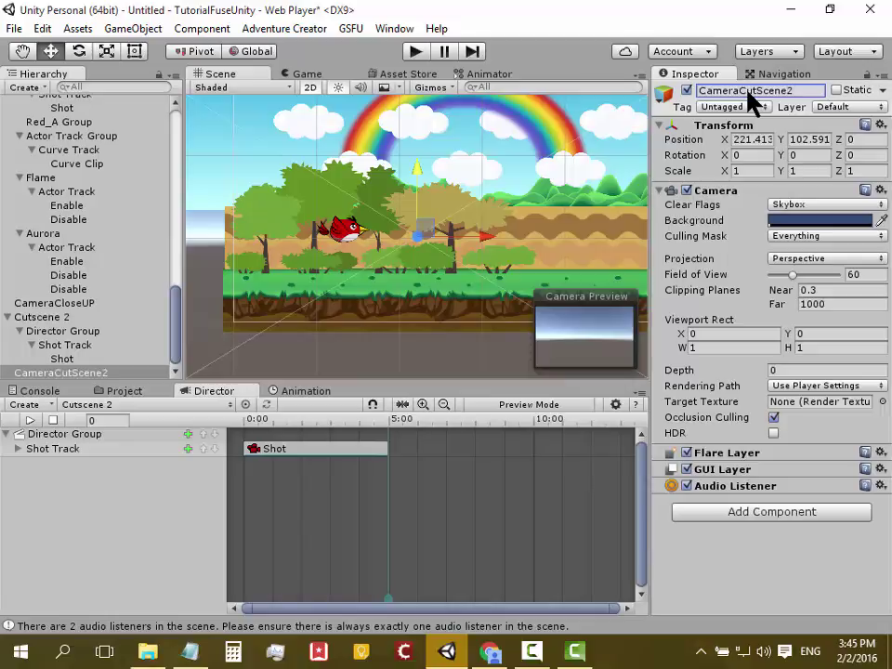
Step: Assign CameraCutScene2 as the camera of Cutscene 2's Shot clip
{"action": "left_click", "coordinate": [286, 454]}
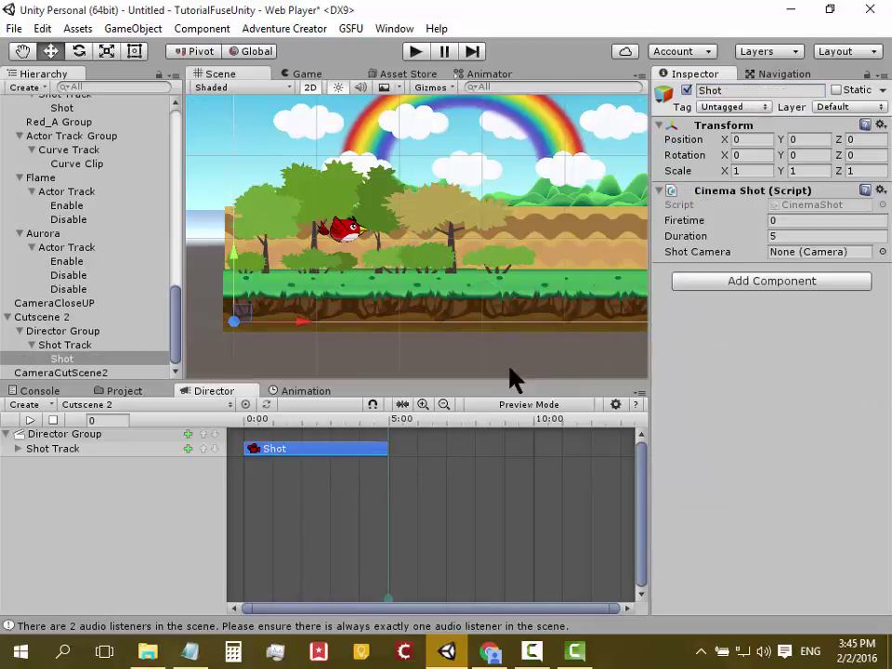
{"action": "left_click", "coordinate": [882, 253]}
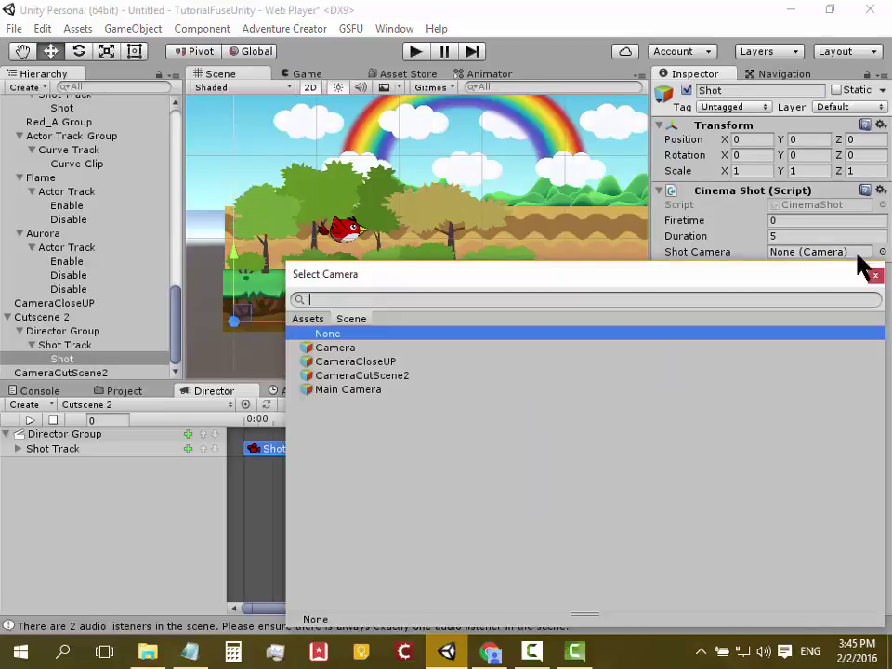
{"action": "left_click", "coordinate": [375, 377]}
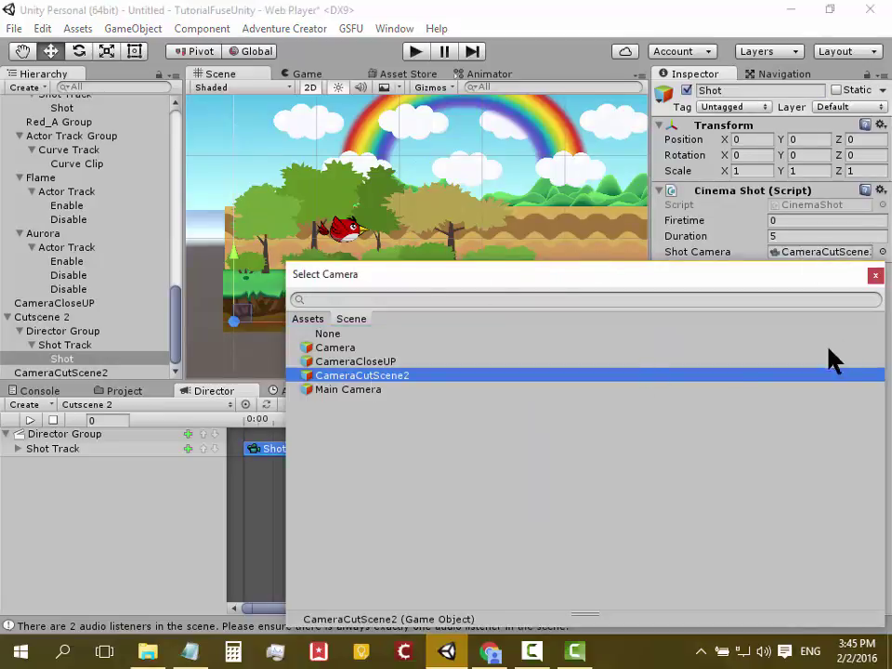
{"action": "left_click", "coordinate": [875, 276]}
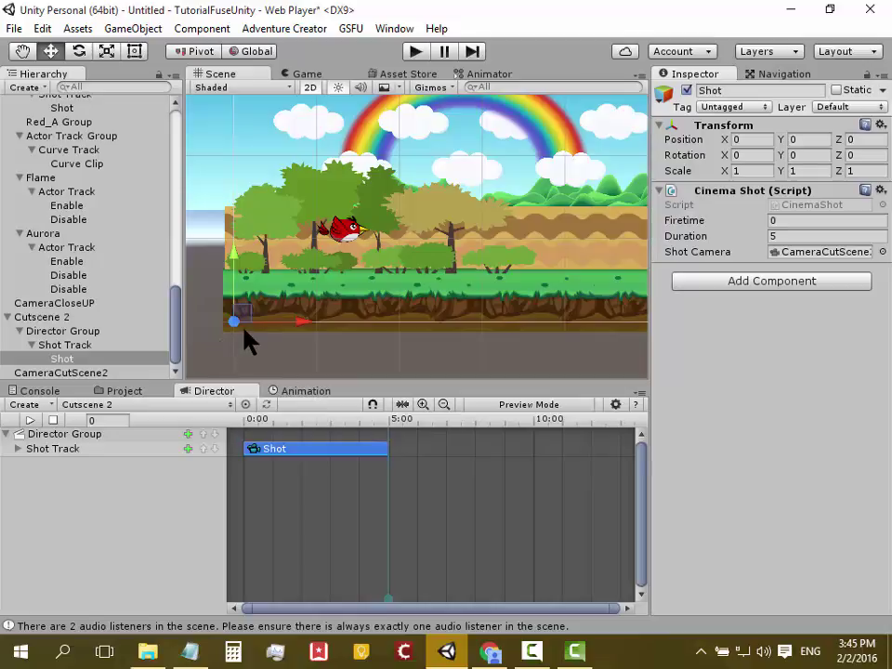
Step: Select CameraCutScene2 and switch the Scene view from 2D to 3D
{"action": "left_click", "coordinate": [171, 360]}
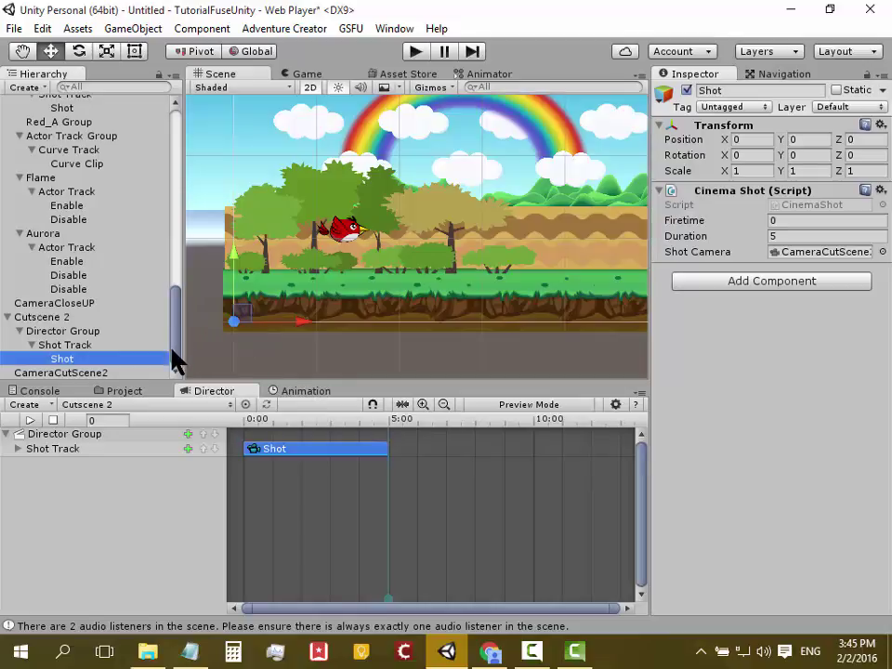
{"action": "left_click", "coordinate": [105, 372]}
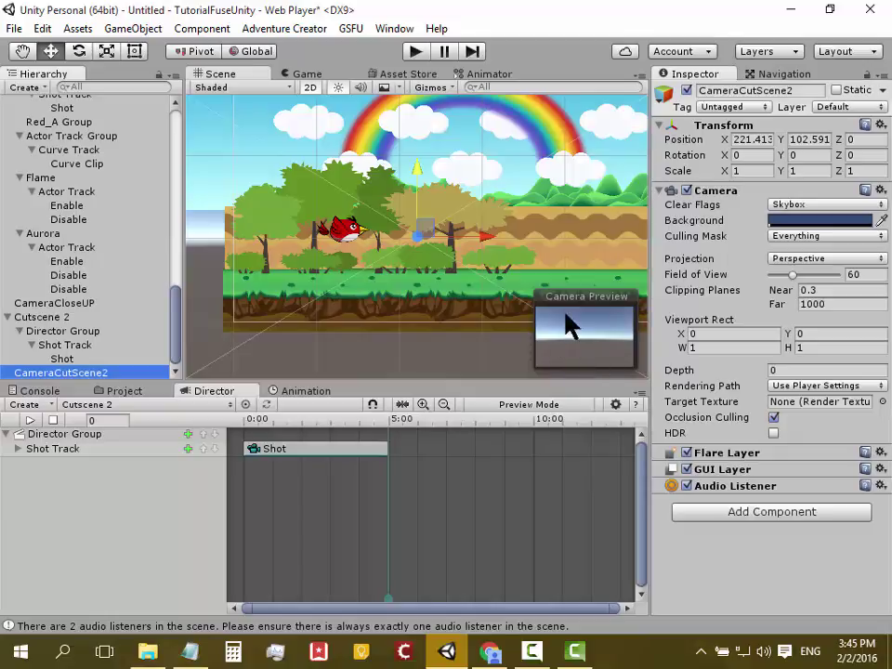
{"action": "left_click", "coordinate": [106, 31]}
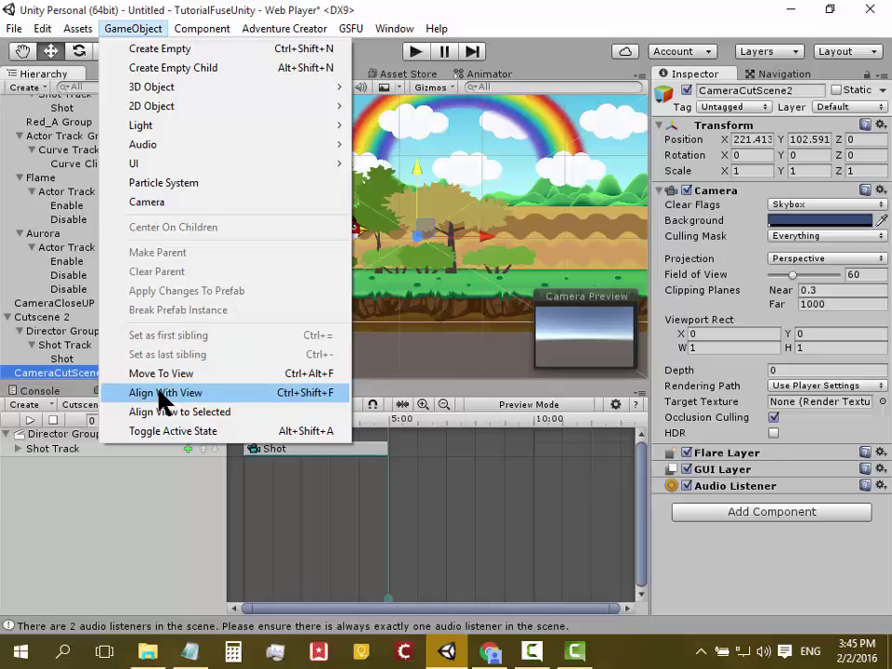
{"action": "left_click", "coordinate": [139, 31]}
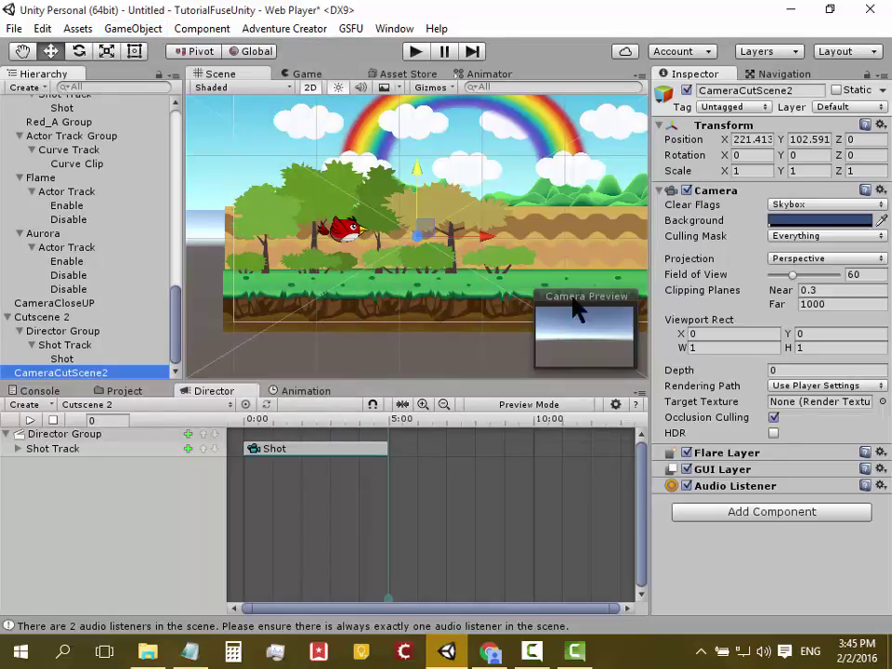
{"action": "left_click", "coordinate": [311, 88]}
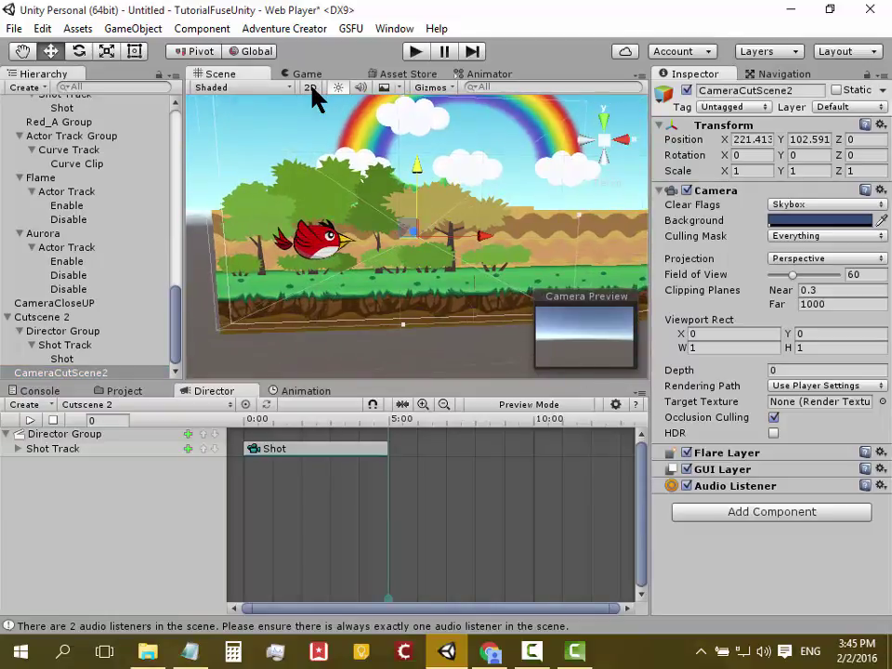
{"action": "scroll", "coordinate": [363, 256], "scroll_direction": "down", "scroll_amount": 3}
{"action": "scroll", "coordinate": [362, 256], "scroll_direction": "down", "scroll_amount": 3}
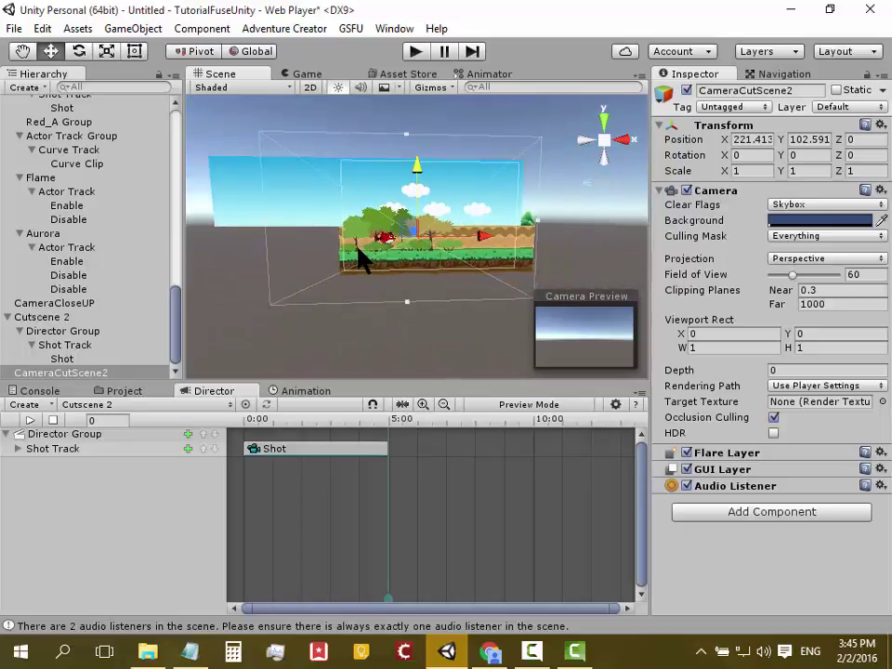
{"action": "mouse_move", "coordinate": [284, 334]}
{"action": "left_mouse_down", "text": "alt"}
{"action": "mouse_move", "coordinate": [369, 287]}
{"action": "mouse_move", "coordinate": [478, 309]}
{"action": "mouse_move", "coordinate": [339, 298]}
{"action": "mouse_move", "coordinate": [379, 309]}
{"action": "mouse_move", "coordinate": [414, 336]}
{"action": "mouse_move", "coordinate": [385, 341]}
{"action": "left_mouse_up", "text": "alt"}
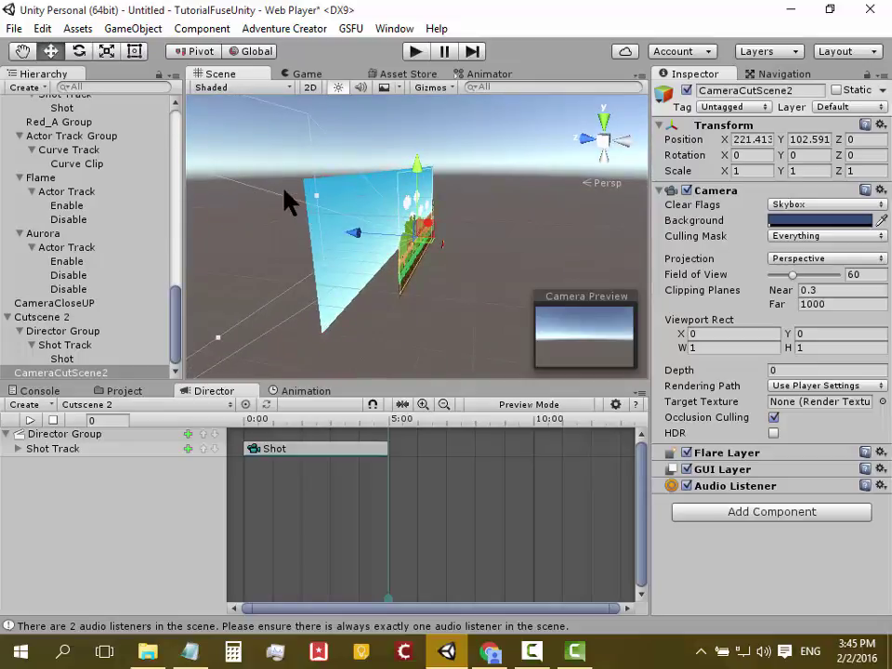
Step: Set CameraCutScene2's Projection to Orthographic
{"action": "left_click", "coordinate": [848, 260]}
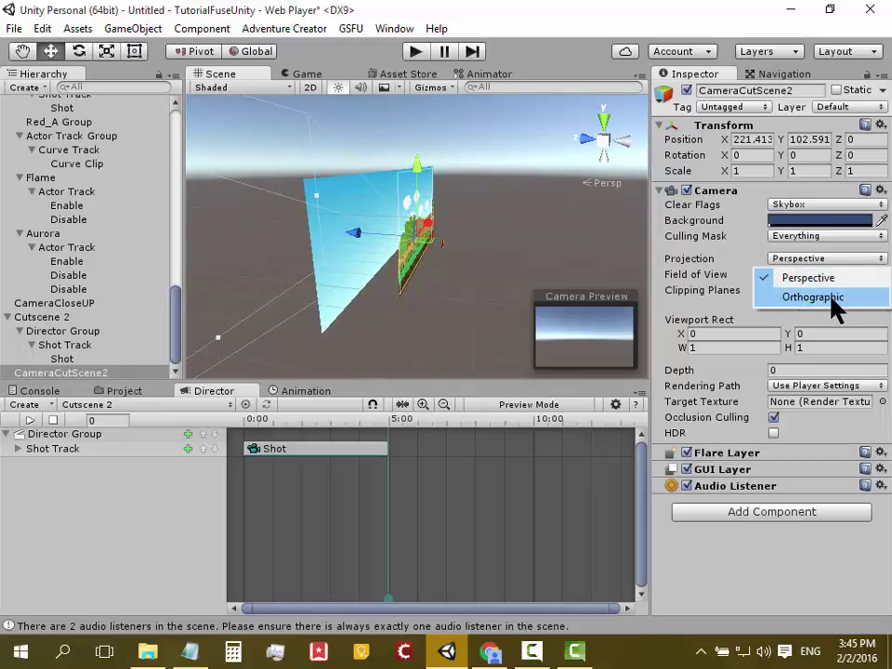
{"action": "left_click", "coordinate": [813, 297]}
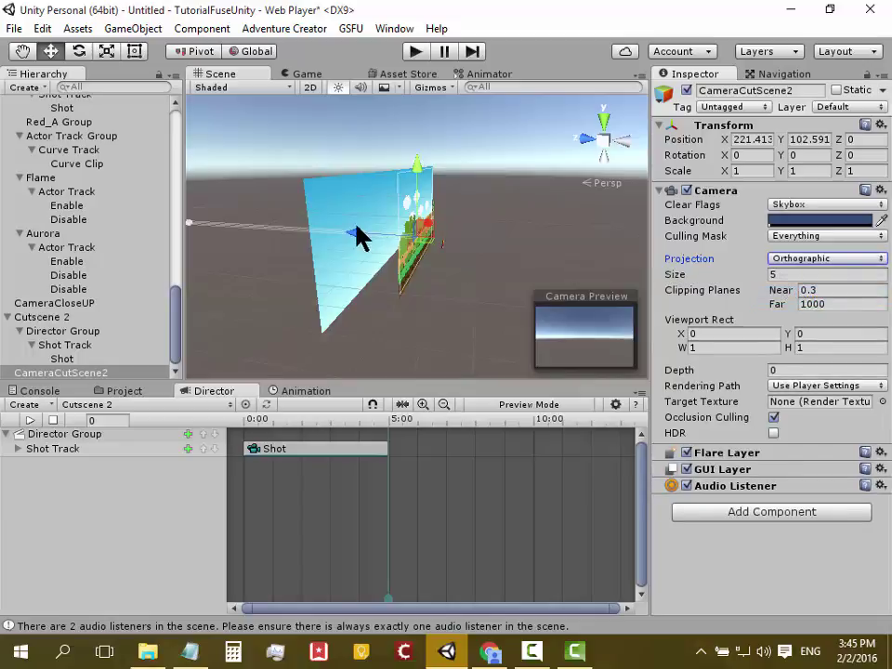
{"action": "mouse_move", "coordinate": [361, 238]}
{"action": "left_mouse_down", "text": "alt"}
{"action": "mouse_move", "coordinate": [401, 305]}
{"action": "mouse_move", "coordinate": [504, 282]}
{"action": "mouse_move", "coordinate": [442, 291]}
{"action": "mouse_move", "coordinate": [441, 331]}
{"action": "left_mouse_up", "text": "alt"}
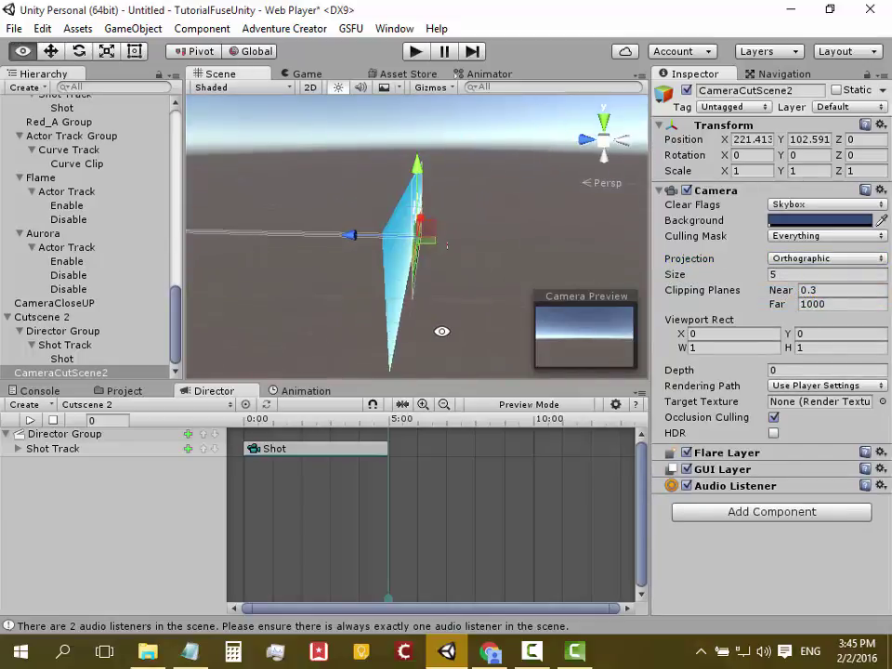
{"action": "mouse_move", "coordinate": [496, 329]}
{"action": "left_mouse_down", "text": "alt"}
{"action": "mouse_move", "coordinate": [358, 270]}
{"action": "mouse_move", "coordinate": [447, 249]}
{"action": "left_mouse_up", "text": "alt"}
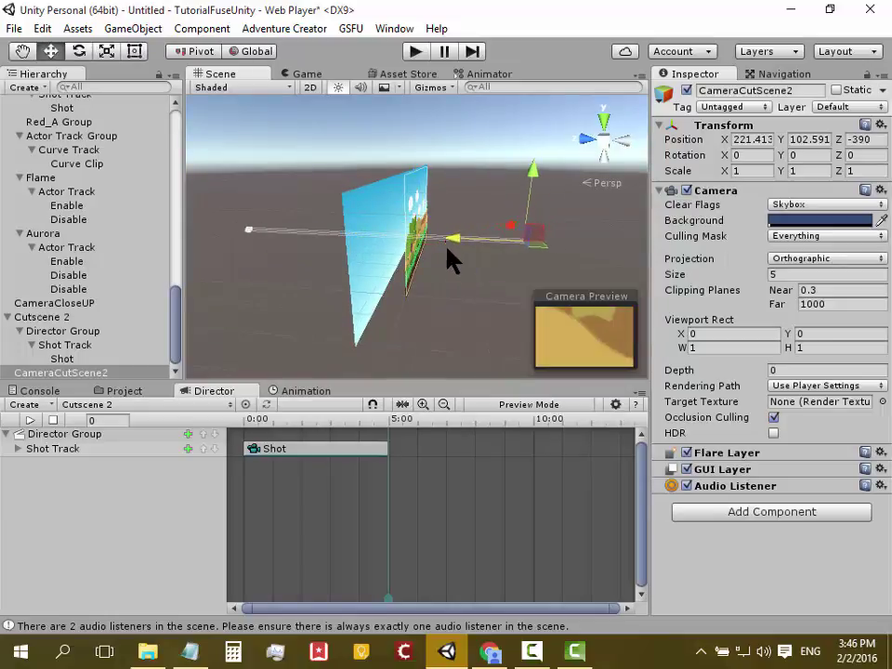
{"action": "mouse_move", "coordinate": [448, 305]}
{"action": "left_mouse_down", "text": "alt"}
{"action": "mouse_move", "coordinate": [362, 314]}
{"action": "mouse_move", "coordinate": [298, 237]}
{"action": "mouse_move", "coordinate": [373, 313]}
{"action": "mouse_move", "coordinate": [437, 321]}
{"action": "left_mouse_up", "text": "alt"}
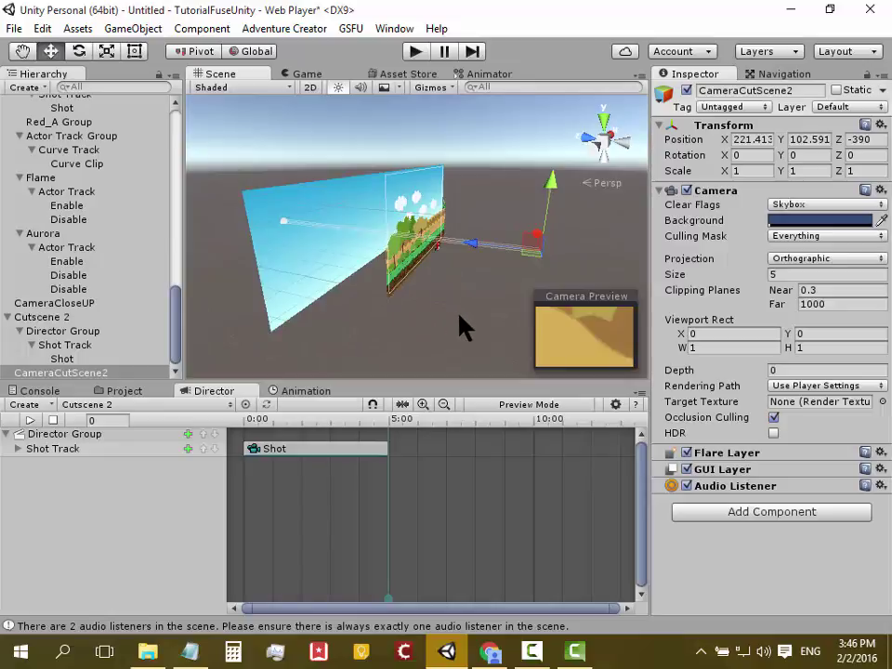
Step: Increase the orthographic Size to 137.8 and raise the camera to Y 220
{"action": "left_click", "coordinate": [713, 277]}
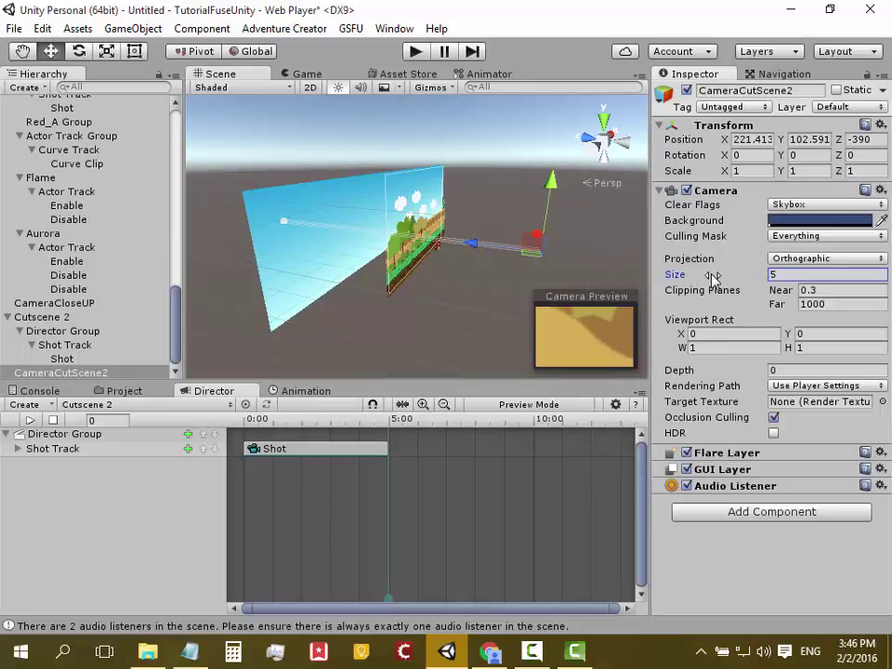
{"action": "left_click_drag", "start_coordinate": [713, 277], "coordinate": [870, 273]}
{"action": "left_click_drag", "start_coordinate": [724, 277], "coordinate": [864, 275]}
{"action": "left_click_drag", "start_coordinate": [721, 277], "coordinate": [856, 284]}
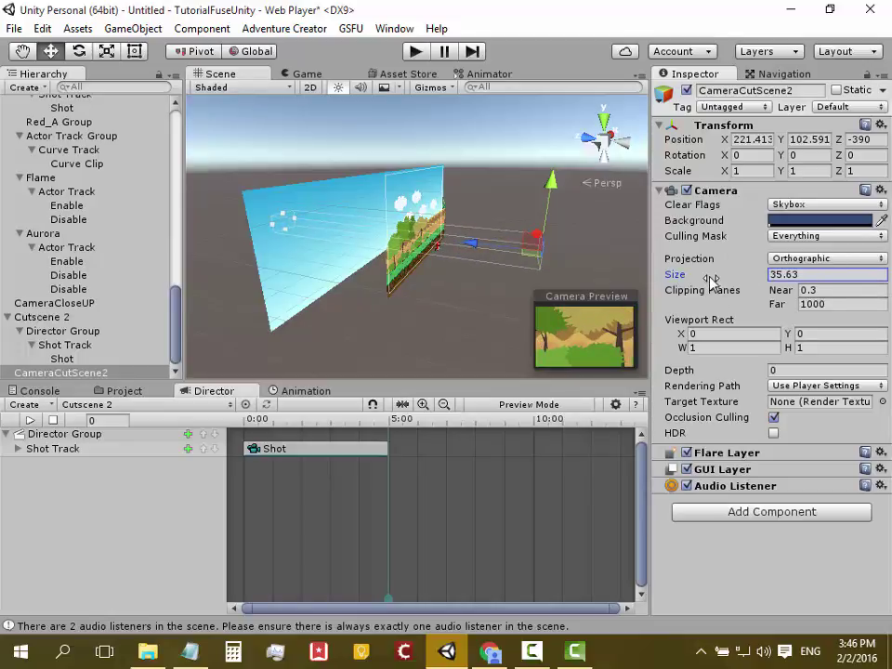
{"action": "left_click_drag", "start_coordinate": [713, 279], "coordinate": [793, 279]}
{"action": "left_click_drag", "start_coordinate": [721, 279], "coordinate": [822, 279]}
{"action": "left_click_drag", "start_coordinate": [725, 277], "coordinate": [821, 279]}
{"action": "mouse_move", "coordinate": [707, 279]}
{"action": "left_mouse_down"}
{"action": "mouse_move", "coordinate": [773, 276]}
{"action": "mouse_move", "coordinate": [698, 285]}
{"action": "left_mouse_up"}
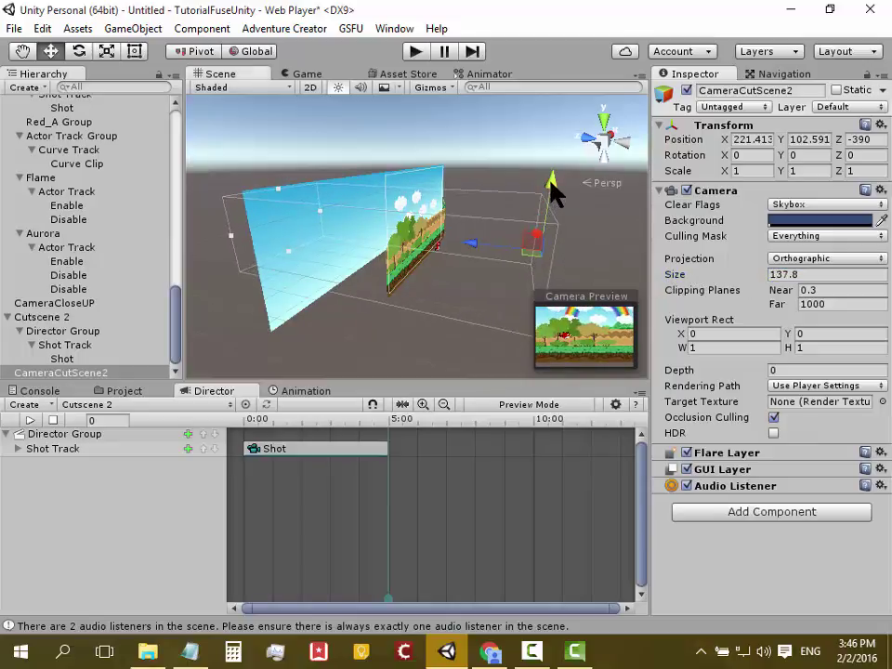
{"action": "left_click_drag", "start_coordinate": [549, 182], "coordinate": [547, 144]}
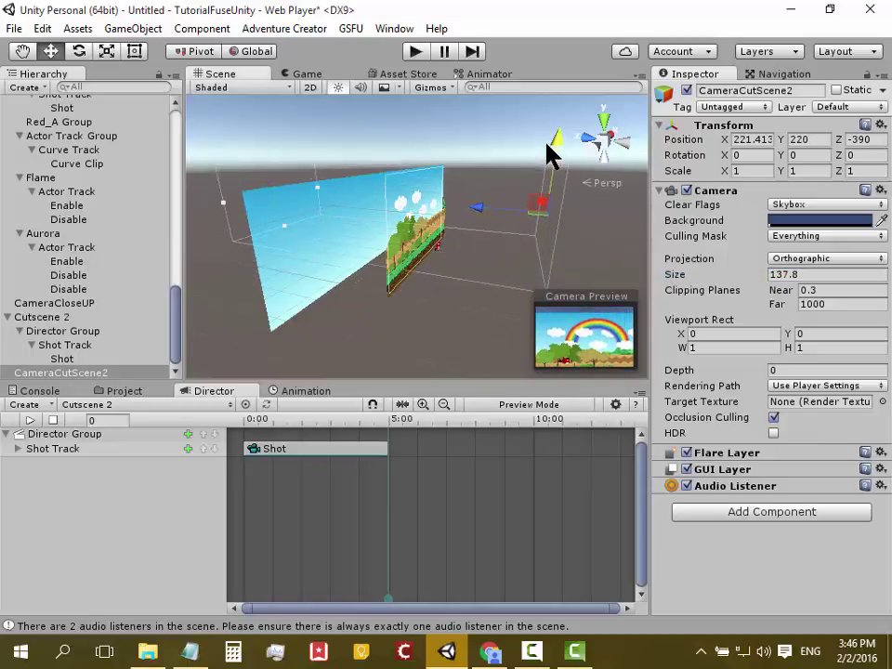
Step: Lower CameraCutScene2 to Y 207 and leave it active after toggling its active checkbox
{"action": "left_click_drag", "start_coordinate": [546, 144], "coordinate": [548, 156]}
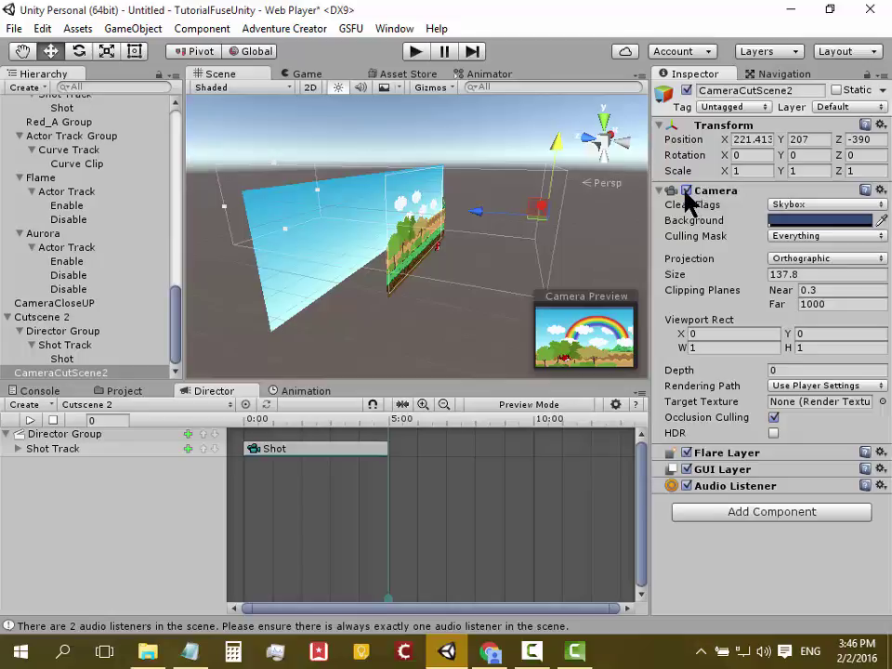
{"action": "left_click", "coordinate": [687, 90]}
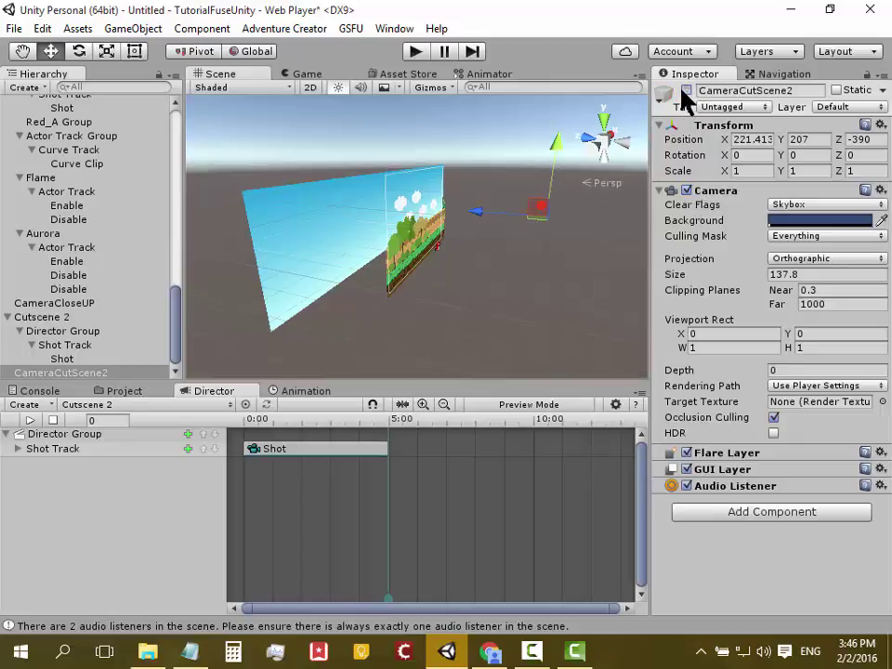
{"action": "left_click", "coordinate": [687, 90]}
{"action": "left_click", "coordinate": [687, 90]}
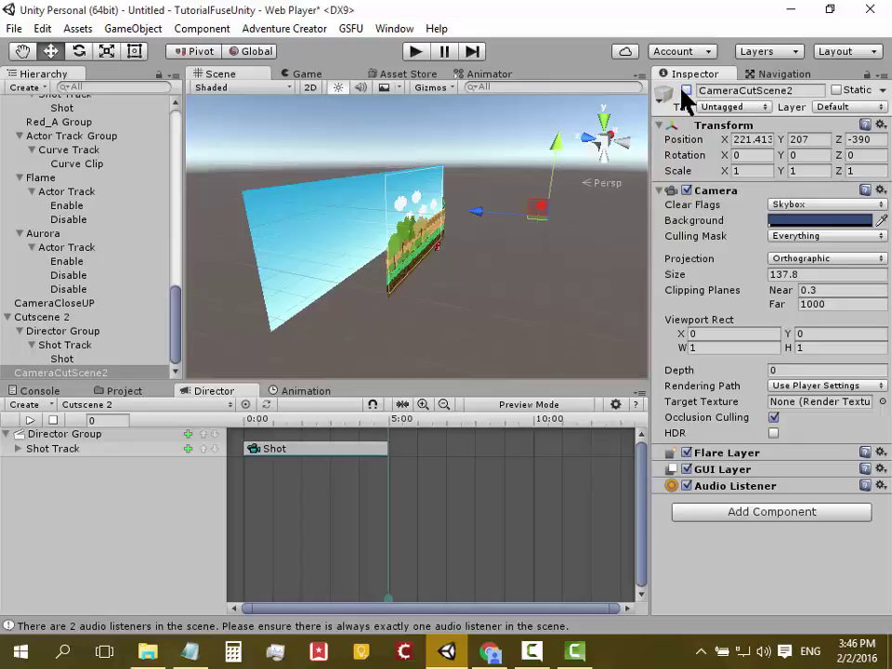
{"action": "left_click", "coordinate": [74, 362]}
{"action": "left_click", "coordinate": [77, 372]}
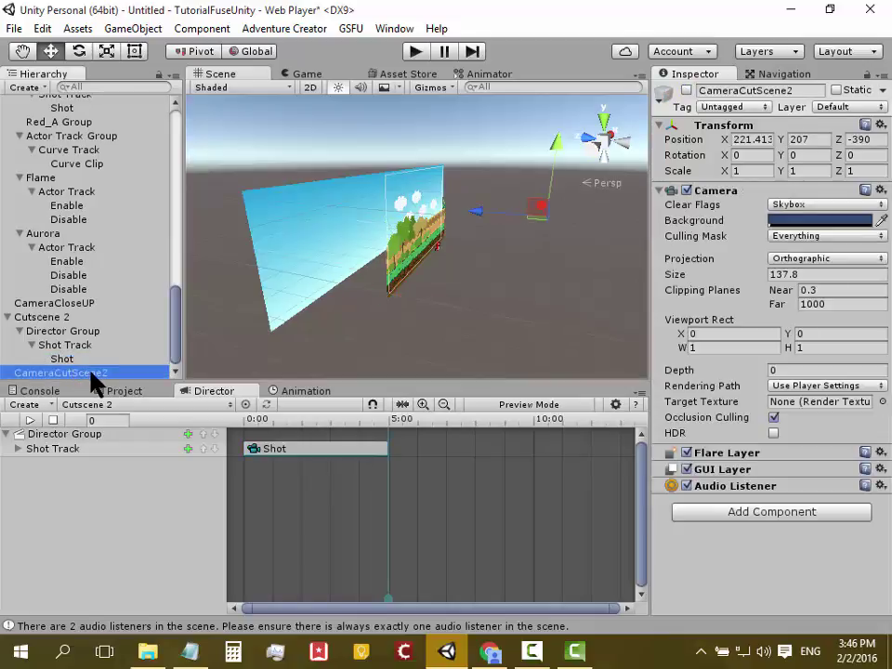
{"action": "left_click", "coordinate": [687, 90]}
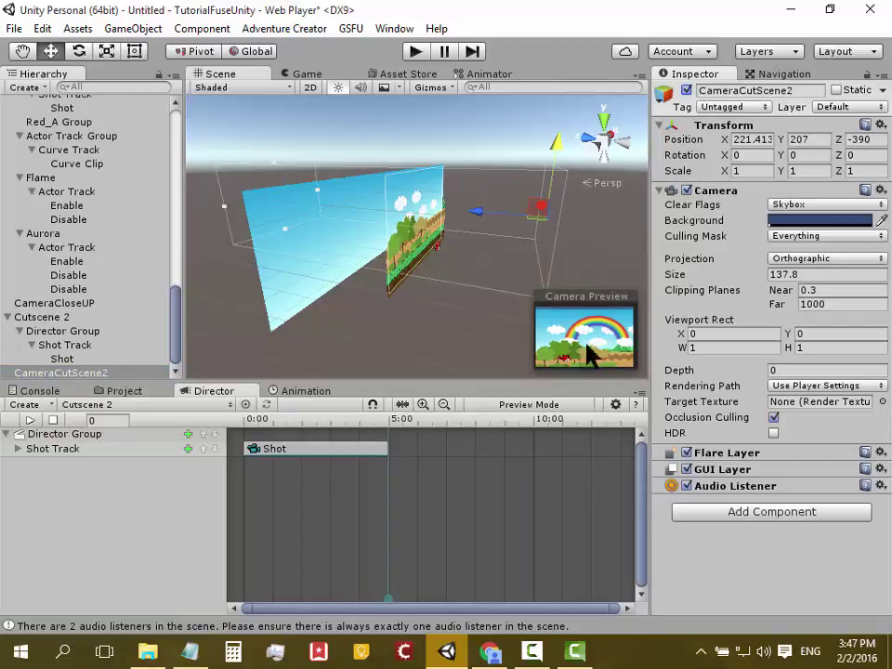
Step: Toggle the camera gizmos off and on, then scrub the timeline to preview Cutscene 2's shot
{"action": "left_click", "coordinate": [449, 86]}
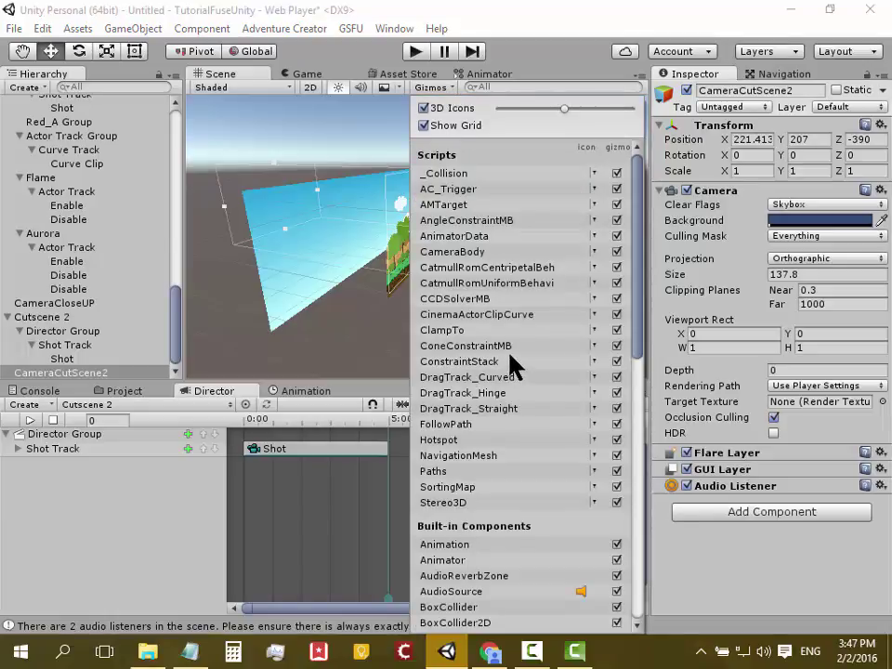
{"action": "scroll", "coordinate": [553, 444], "scroll_direction": "down", "scroll_amount": 3}
{"action": "scroll", "coordinate": [558, 447], "scroll_direction": "down", "scroll_amount": 3}
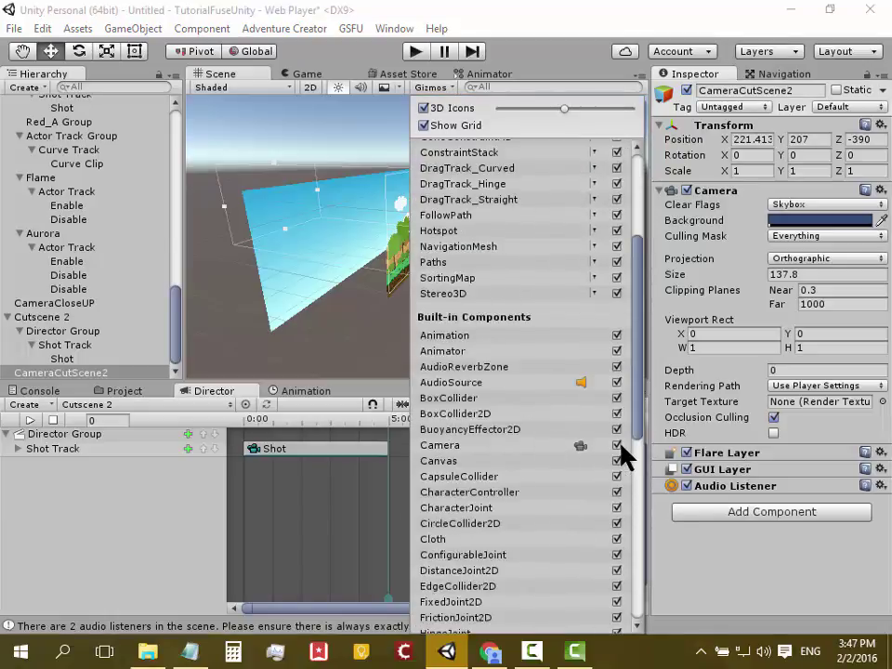
{"action": "left_click", "coordinate": [618, 446]}
{"action": "left_click", "coordinate": [618, 445]}
{"action": "left_click", "coordinate": [554, 75]}
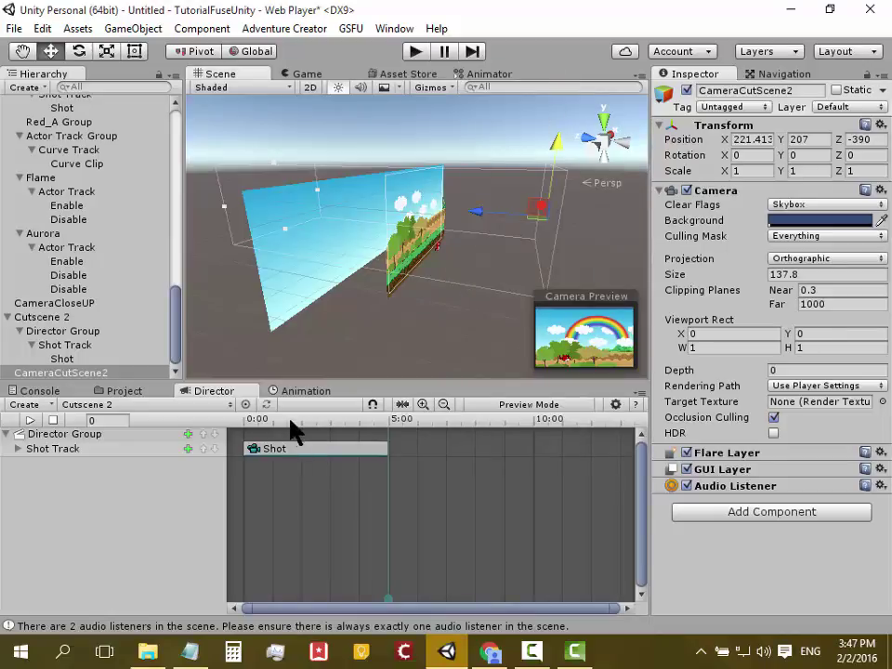
{"action": "mouse_move", "coordinate": [247, 421]}
{"action": "left_mouse_down"}
{"action": "mouse_move", "coordinate": [355, 444]}
{"action": "mouse_move", "coordinate": [184, 473]}
{"action": "left_mouse_up"}
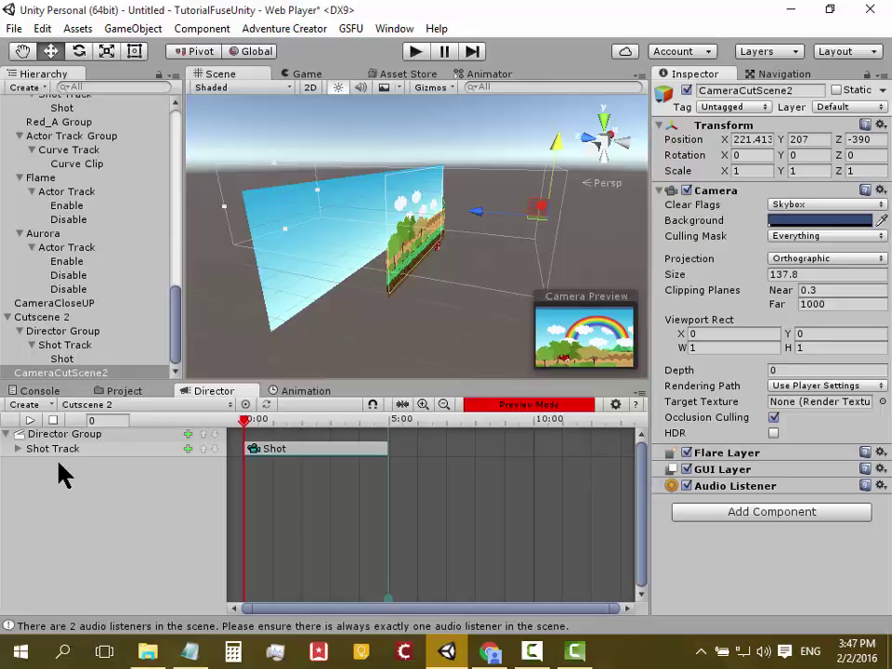
Step: Create an Actor Track Group, assign Red_A by searching 'red', and add a Curve Track
{"action": "left_click", "coordinate": [24, 405]}
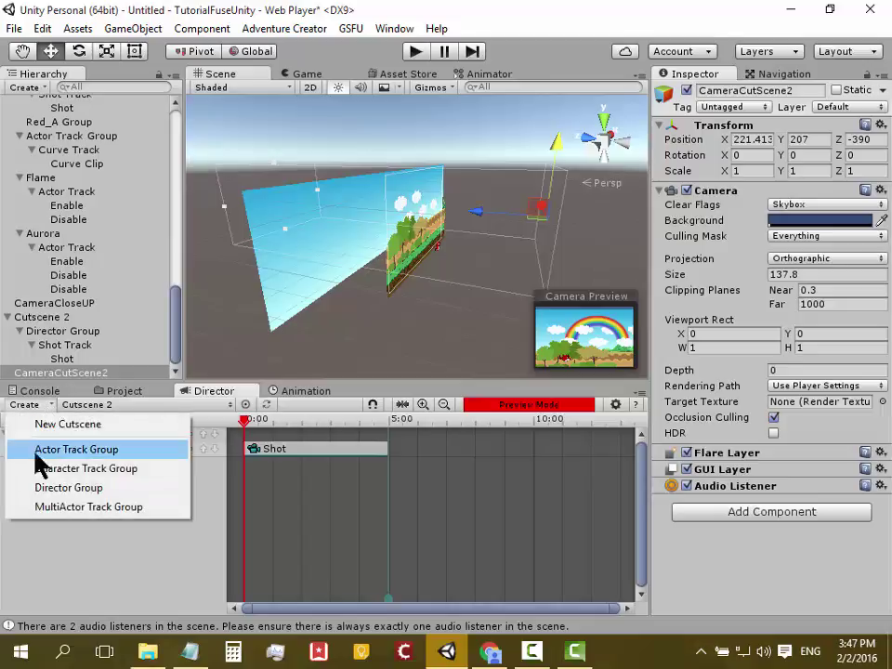
{"action": "left_click", "coordinate": [116, 452]}
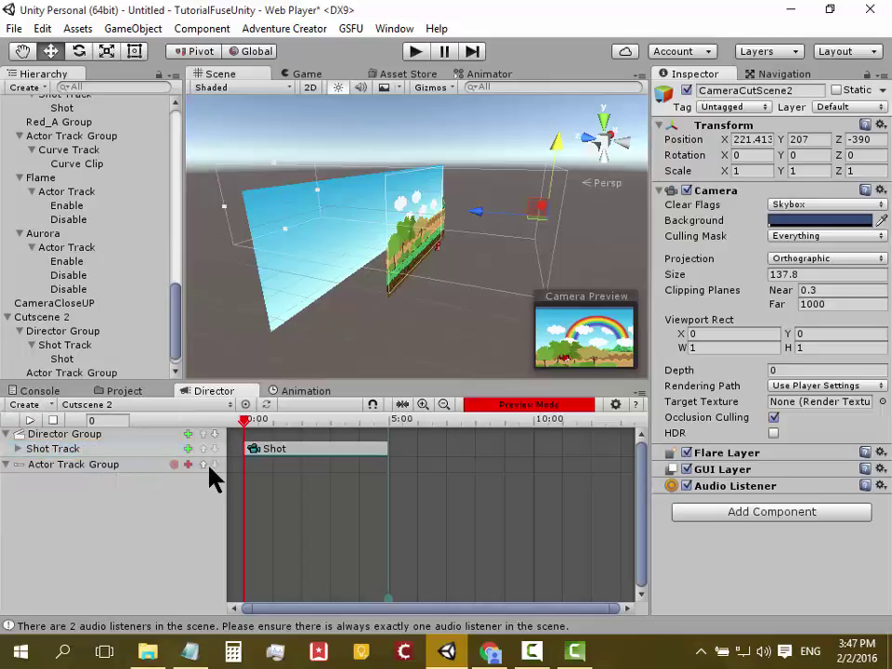
{"action": "left_click", "coordinate": [174, 466]}
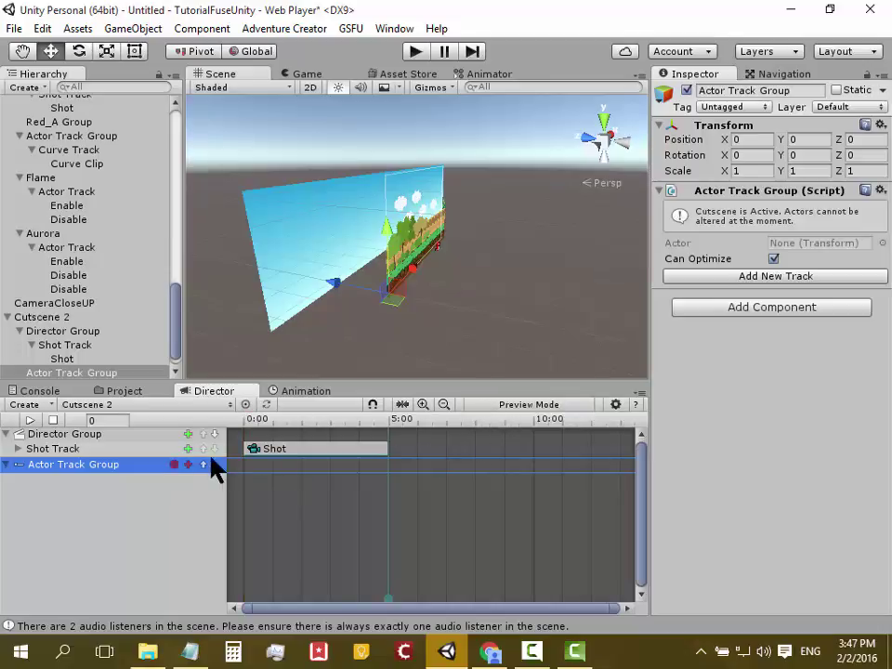
{"action": "left_click", "coordinate": [173, 465]}
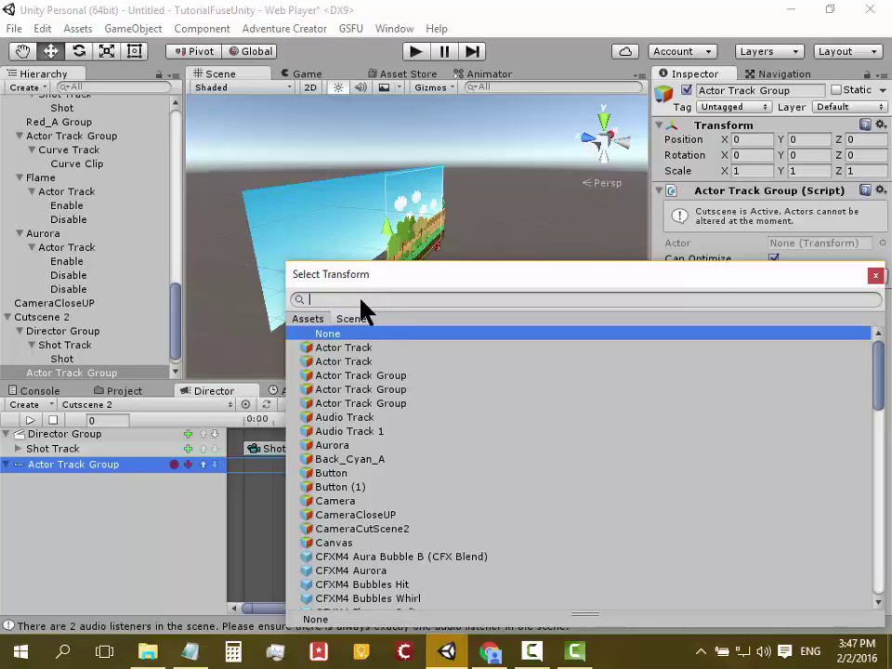
{"action": "type", "text": "reg"}
{"action": "key", "text": "BackSpace"}
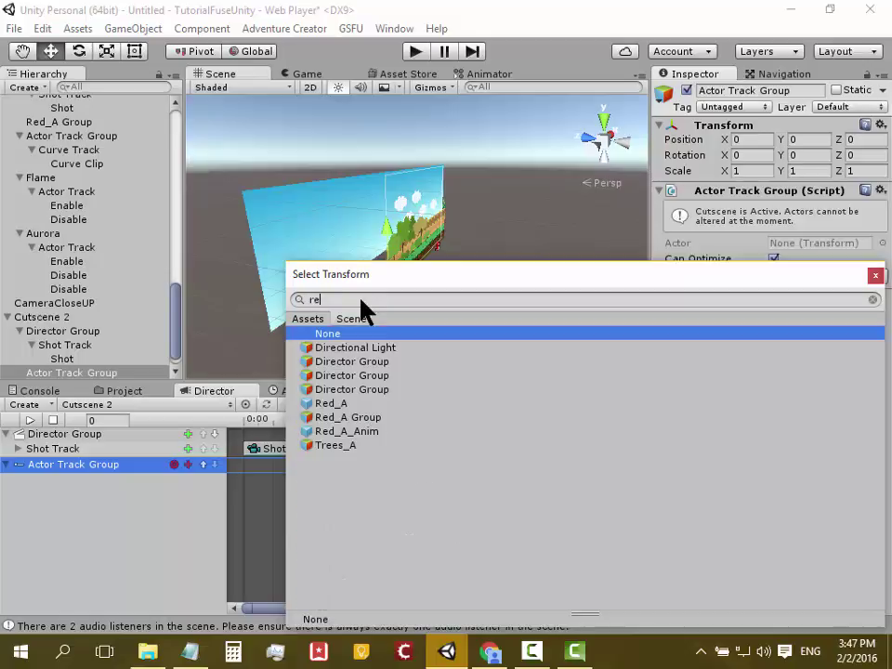
{"action": "type", "text": "d"}
{"action": "left_click", "coordinate": [381, 351]}
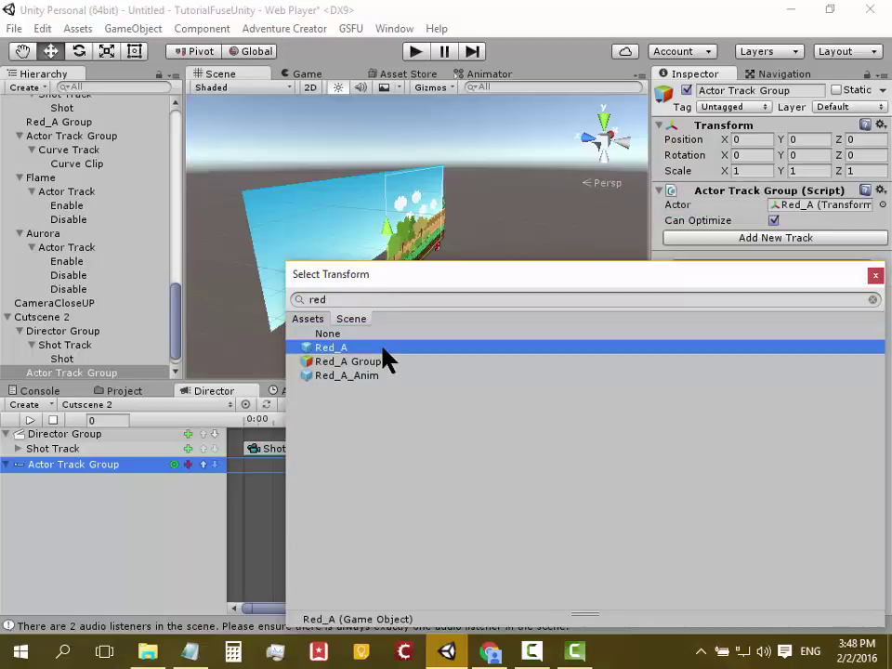
{"action": "double_click", "coordinate": [377, 350]}
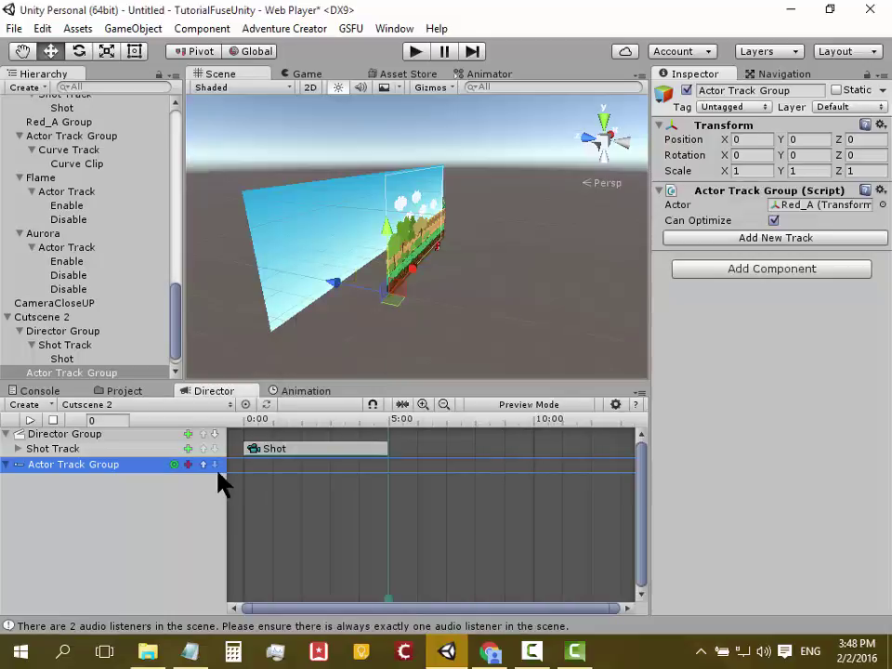
{"action": "left_click", "coordinate": [188, 465]}
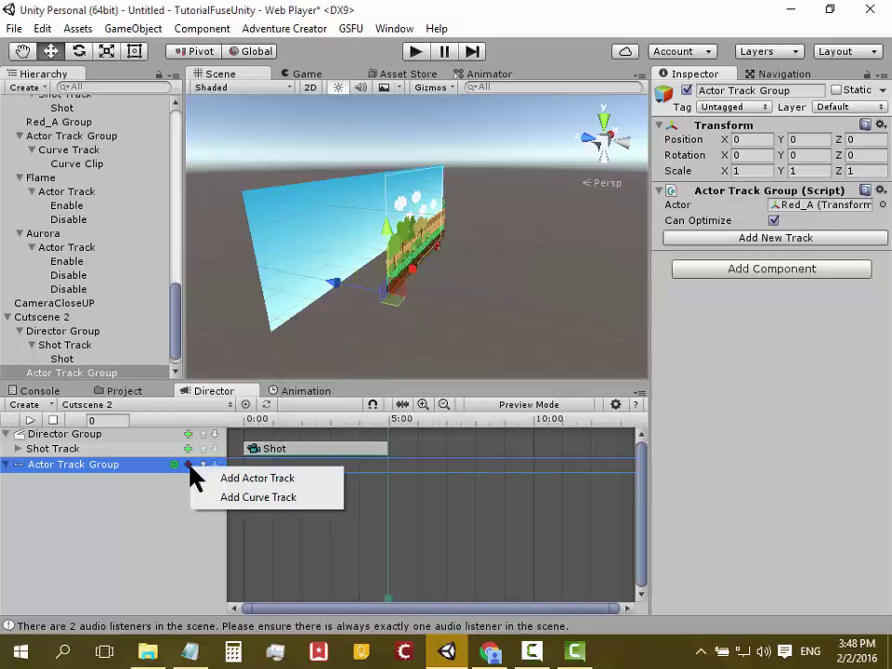
{"action": "left_click", "coordinate": [264, 501]}
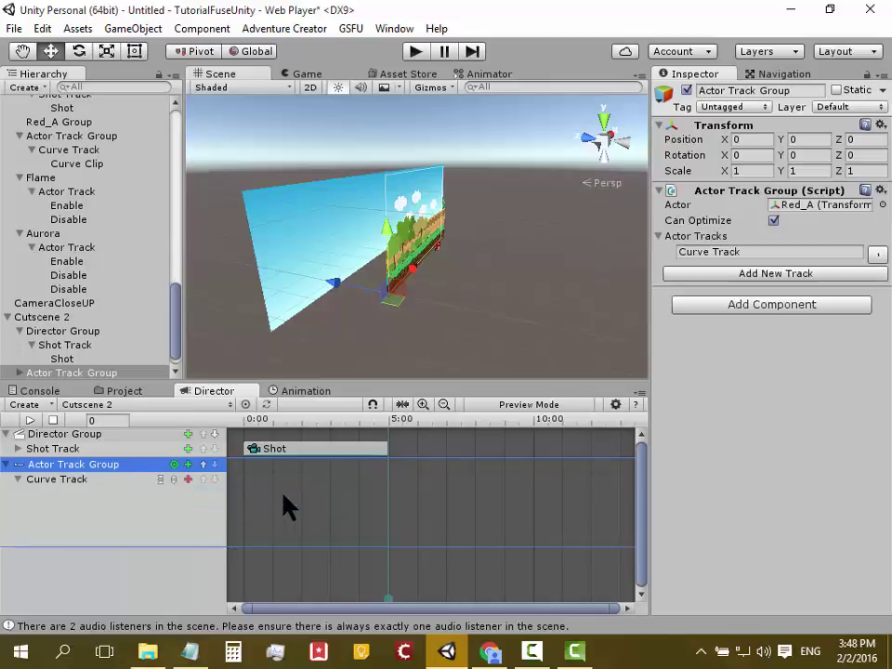
Step: Switch the Scene to 2D, add a Curve Clip, and add a Transform Position curve to it
{"action": "left_click", "coordinate": [310, 87]}
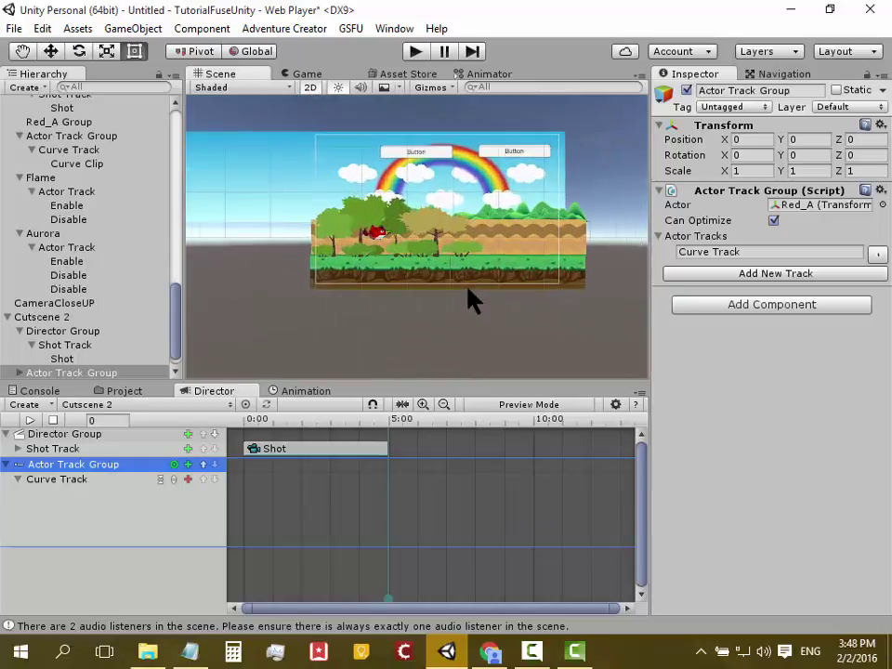
{"action": "scroll", "coordinate": [470, 298], "scroll_direction": "up", "scroll_amount": 5}
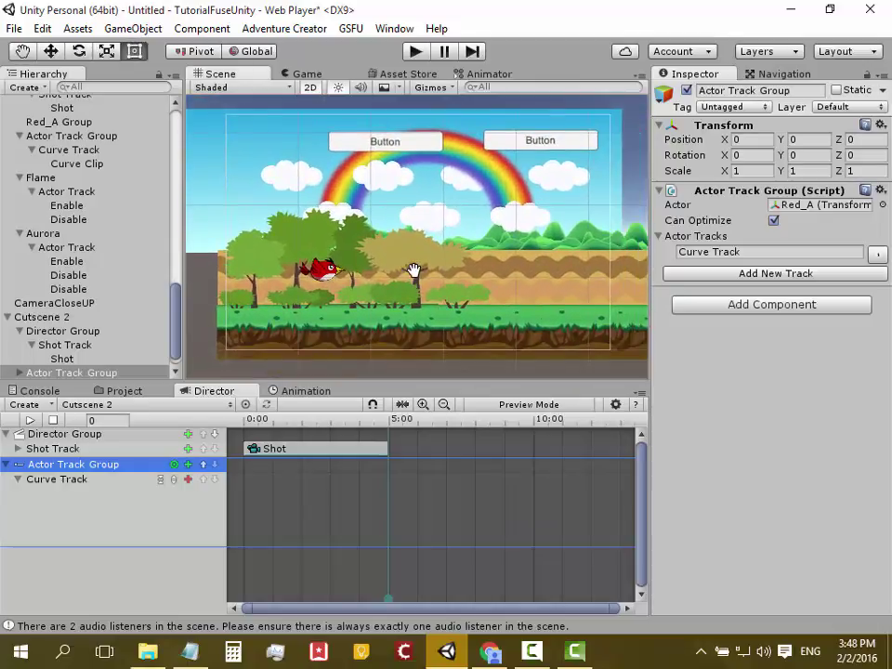
{"action": "scroll", "coordinate": [414, 270], "scroll_direction": "down", "scroll_amount": 2}
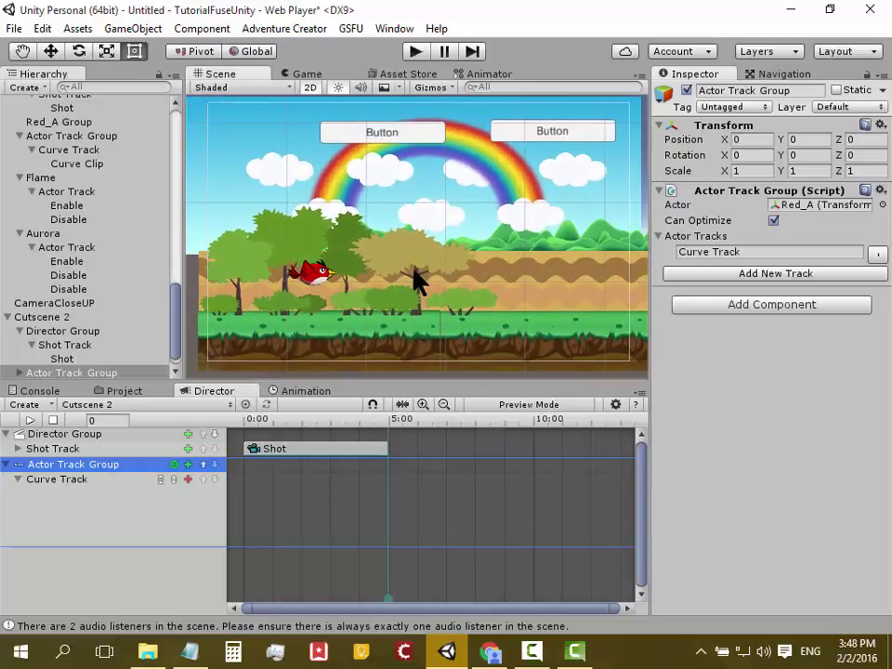
{"action": "left_click", "coordinate": [188, 479]}
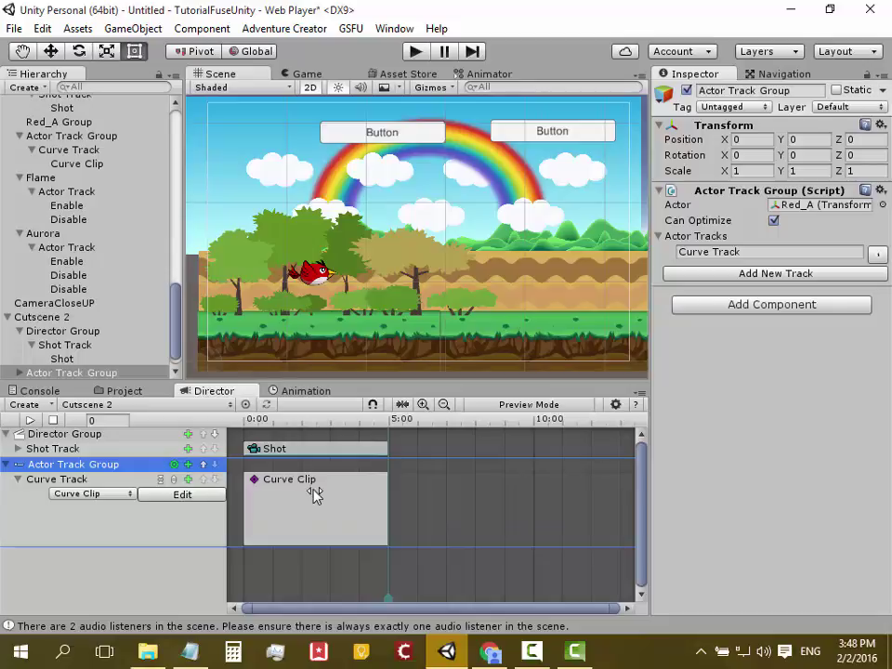
{"action": "right_click", "coordinate": [313, 493]}
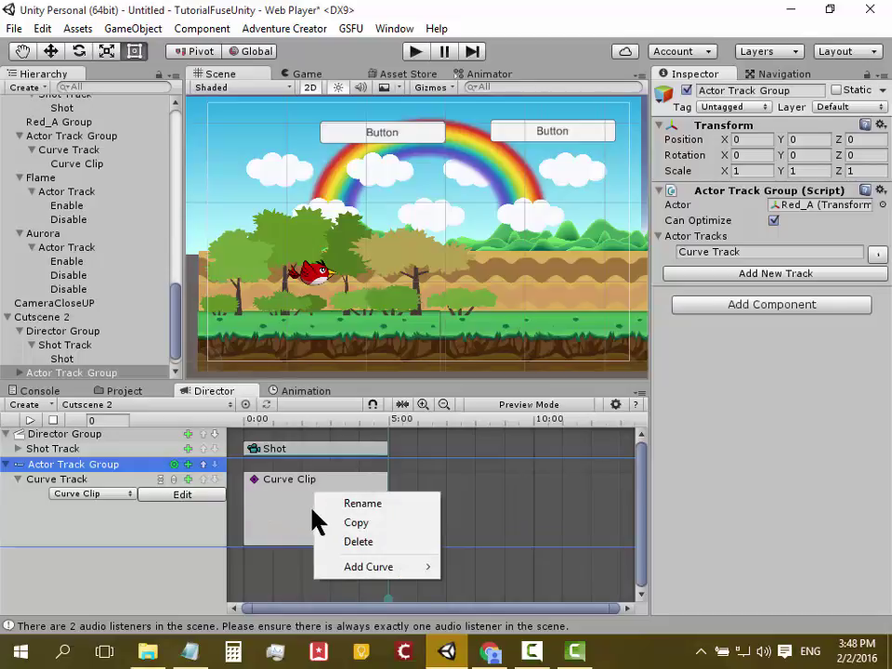
{"action": "right_click", "coordinate": [293, 493]}
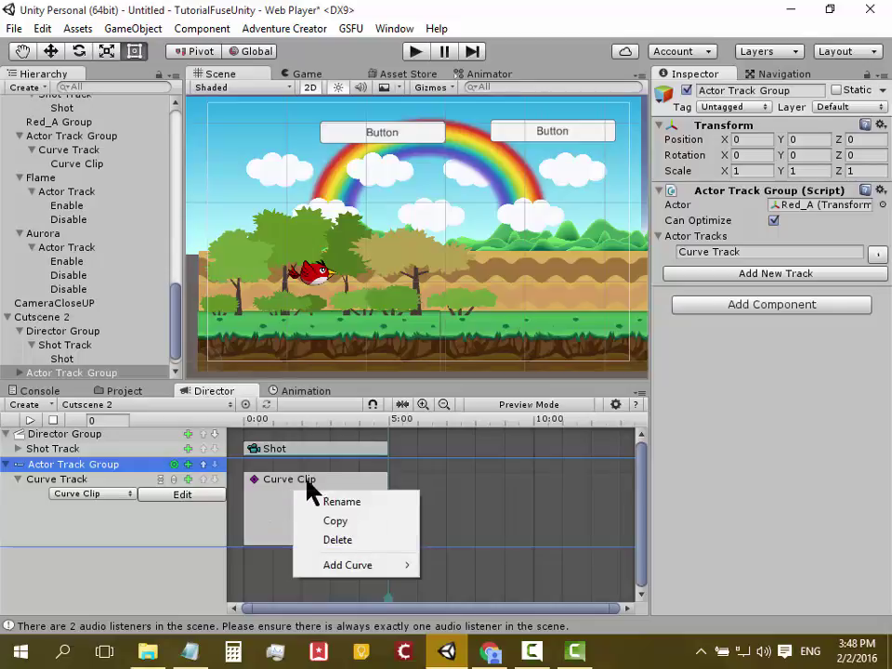
{"action": "mouse_move", "coordinate": [336, 567]}
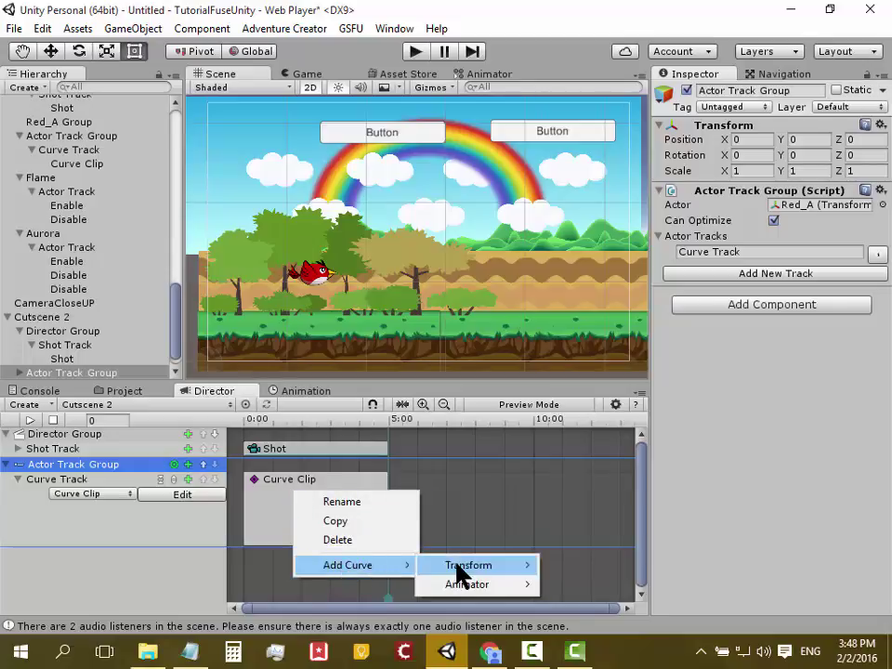
{"action": "mouse_move", "coordinate": [494, 569]}
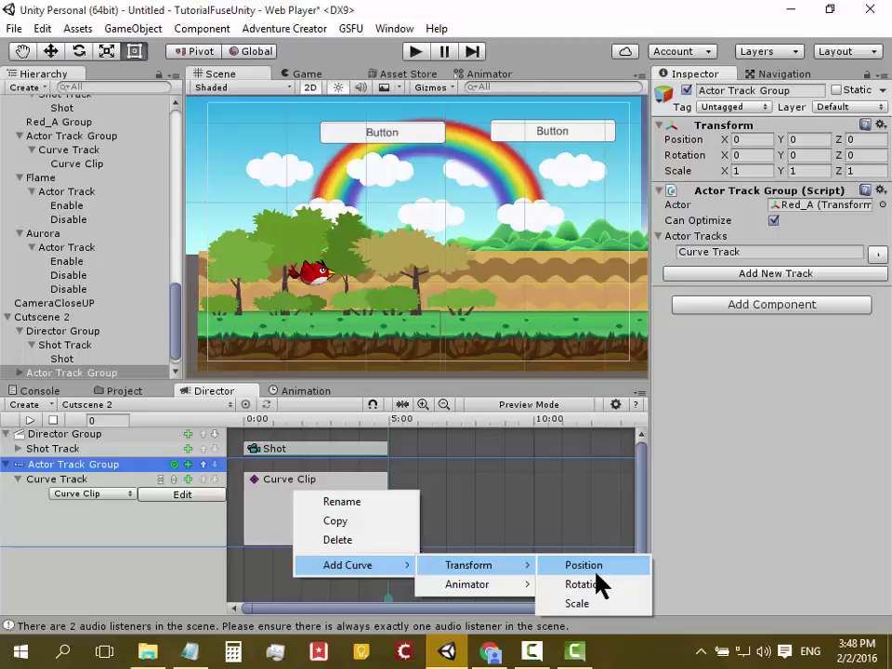
{"action": "left_click", "coordinate": [595, 569]}
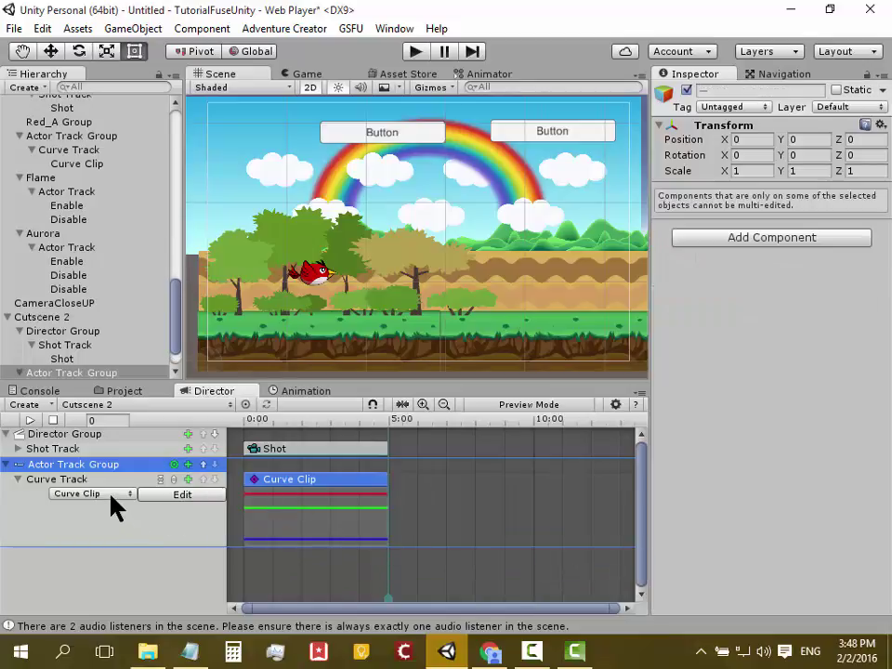
Step: Place Red_A at upper left (X 124, Y 255) at start and right (X 537, Y 108) at clip end
{"action": "left_click", "coordinate": [186, 494]}
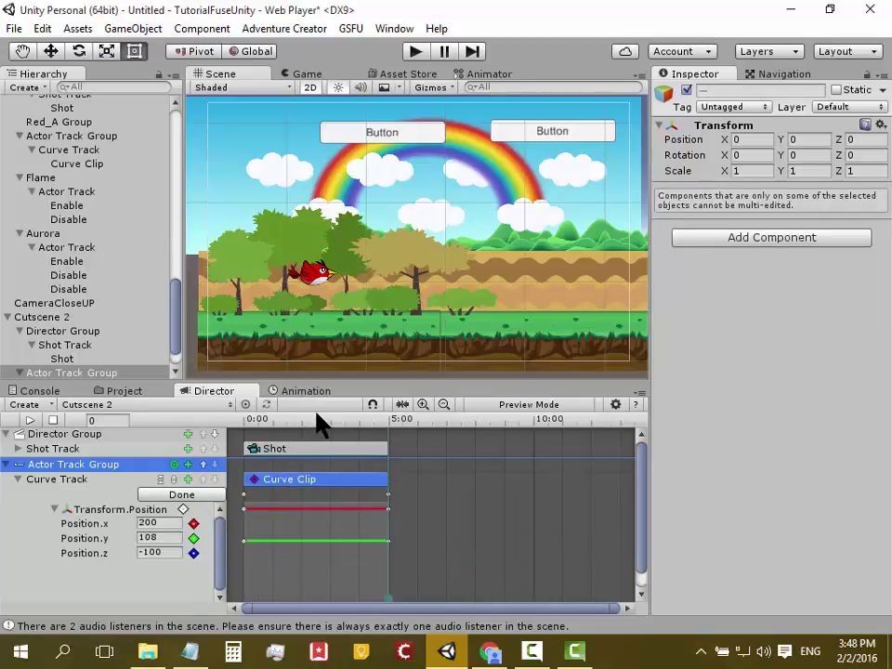
{"action": "left_click_drag", "start_coordinate": [302, 423], "coordinate": [247, 428]}
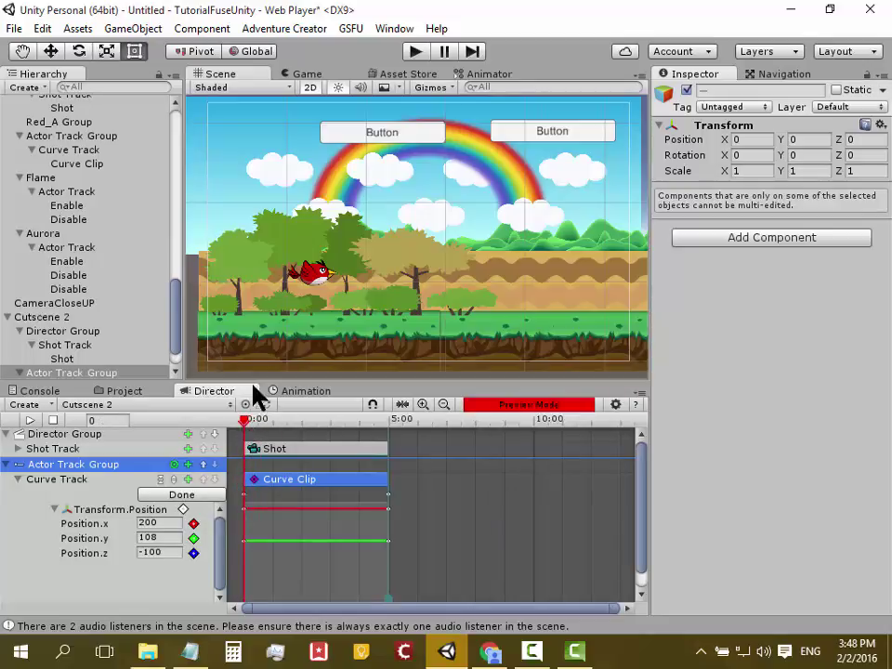
{"action": "left_click", "coordinate": [173, 464]}
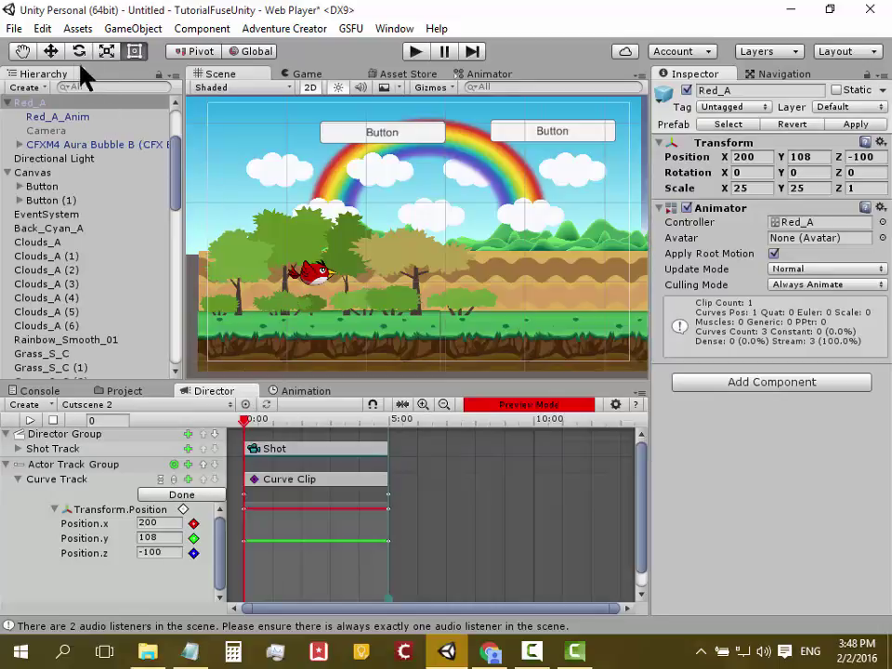
{"action": "left_click", "coordinate": [50, 51]}
{"action": "mouse_move", "coordinate": [377, 237]}
{"action": "left_mouse_down"}
{"action": "mouse_move", "coordinate": [370, 186]}
{"action": "mouse_move", "coordinate": [313, 104]}
{"action": "left_mouse_up"}
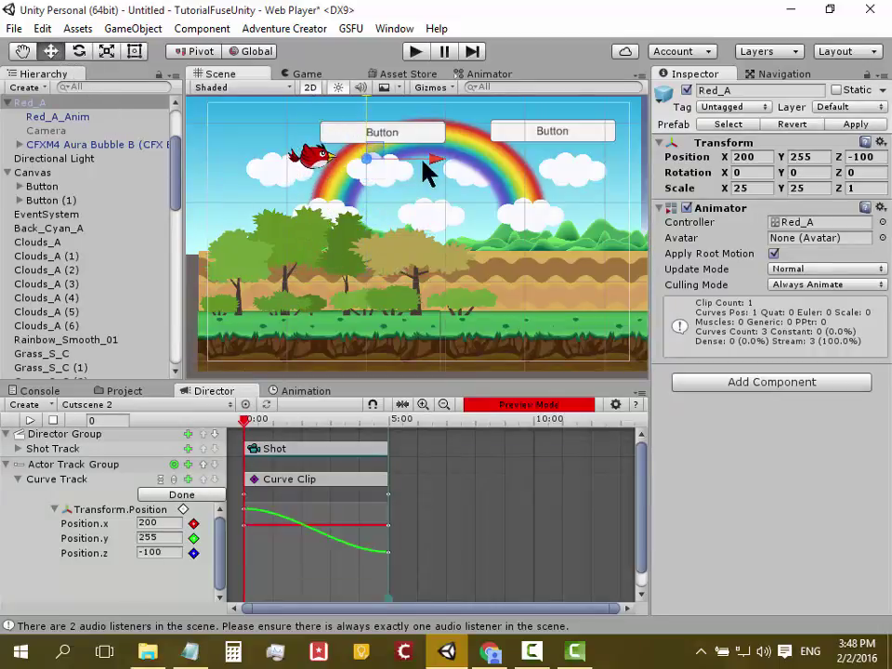
{"action": "left_click_drag", "start_coordinate": [424, 162], "coordinate": [351, 158]}
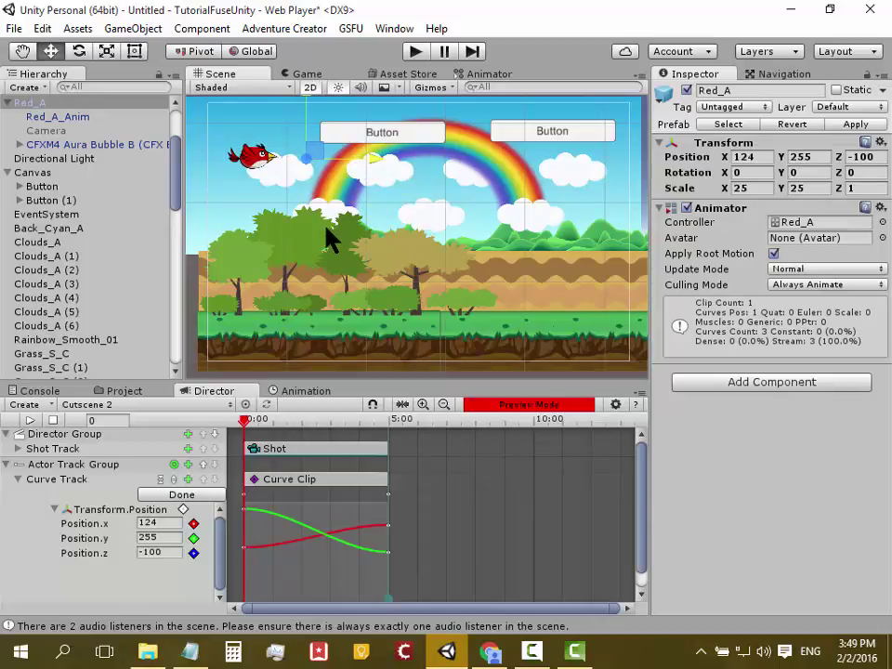
{"action": "left_click_drag", "start_coordinate": [246, 423], "coordinate": [390, 440]}
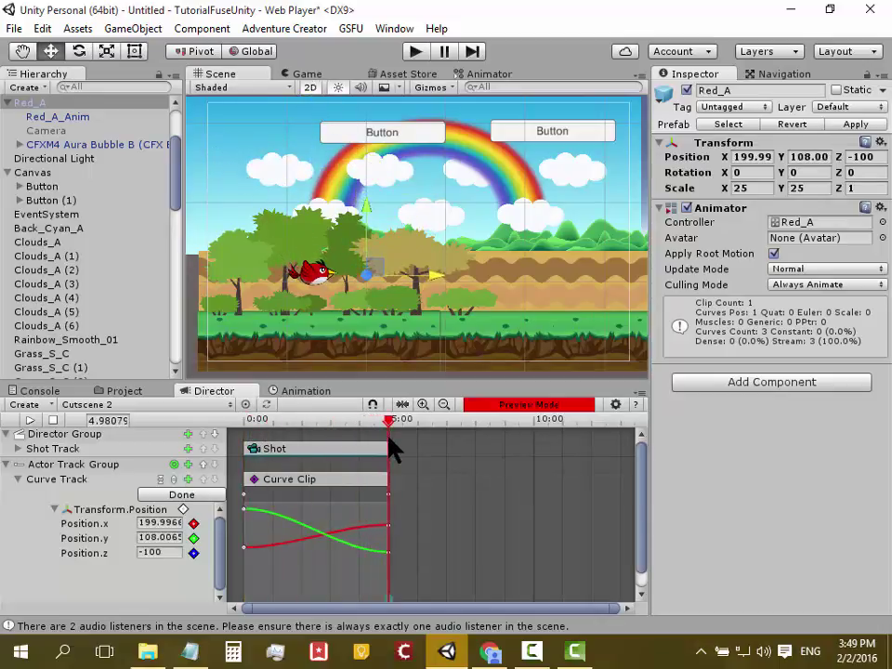
{"action": "mouse_move", "coordinate": [440, 277]}
{"action": "left_mouse_down"}
{"action": "mouse_move", "coordinate": [642, 307]}
{"action": "mouse_move", "coordinate": [767, 291]}
{"action": "left_mouse_up"}
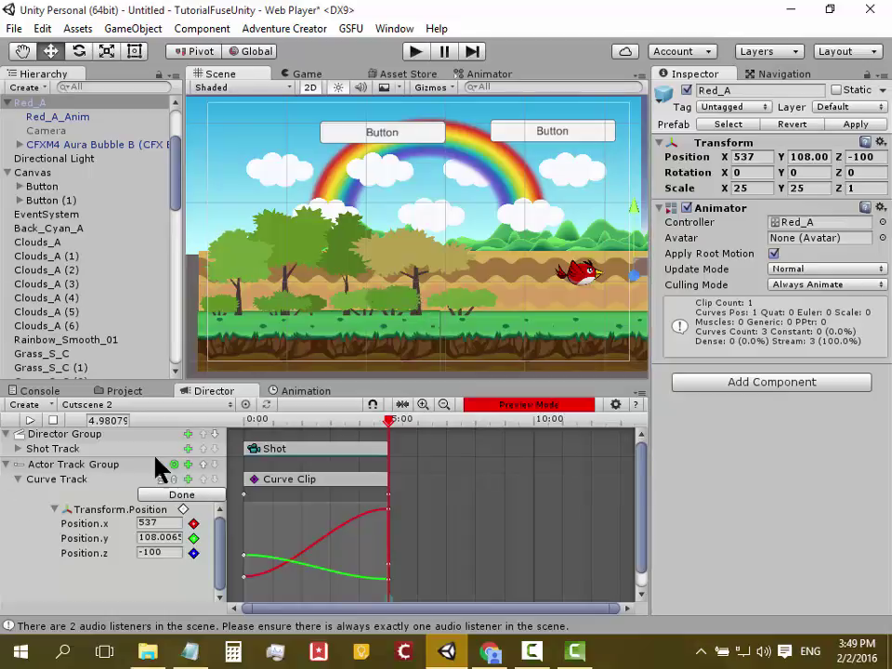
Step: Enter Play mode, scrub Cutscene 2 to test it, then exit Play mode
{"action": "left_click", "coordinate": [413, 53]}
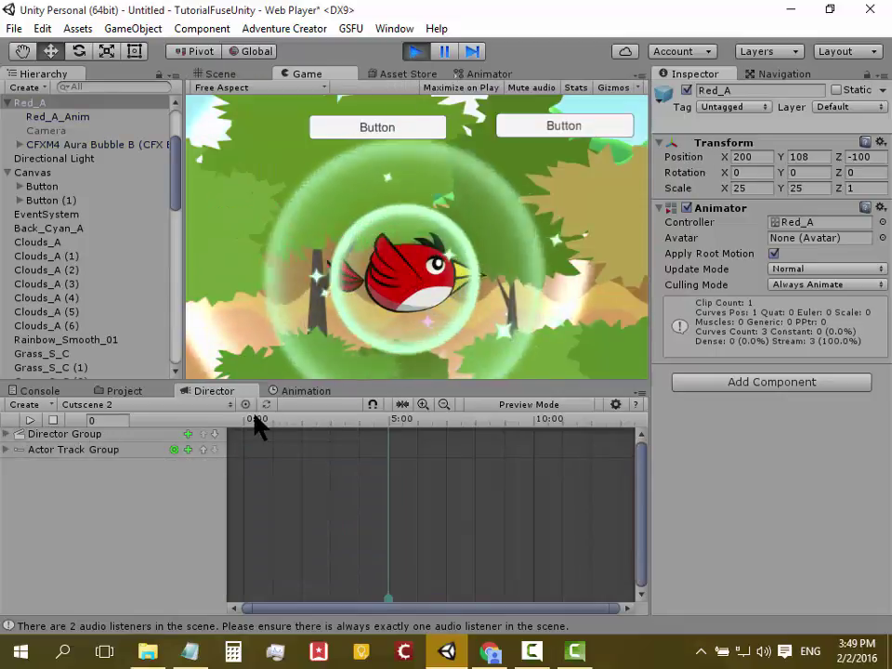
{"action": "mouse_move", "coordinate": [254, 418]}
{"action": "left_mouse_down"}
{"action": "mouse_move", "coordinate": [365, 418]}
{"action": "mouse_move", "coordinate": [278, 445]}
{"action": "left_mouse_up"}
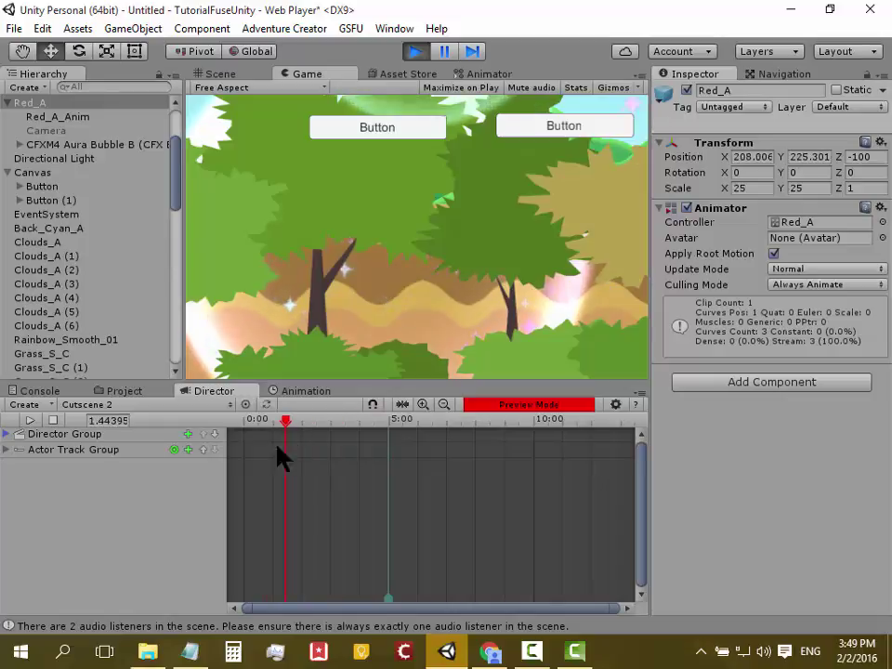
{"action": "left_click", "coordinate": [7, 435]}
{"action": "mouse_move", "coordinate": [289, 419]}
{"action": "left_mouse_down"}
{"action": "mouse_move", "coordinate": [258, 418]}
{"action": "mouse_move", "coordinate": [389, 442]}
{"action": "mouse_move", "coordinate": [369, 449]}
{"action": "left_mouse_up"}
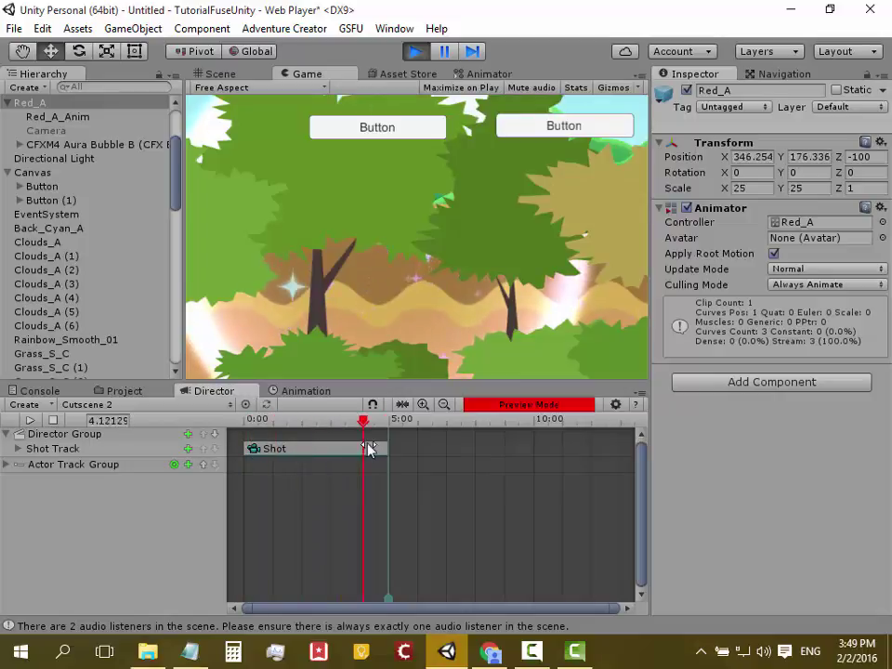
{"action": "left_click_drag", "start_coordinate": [368, 449], "coordinate": [244, 449]}
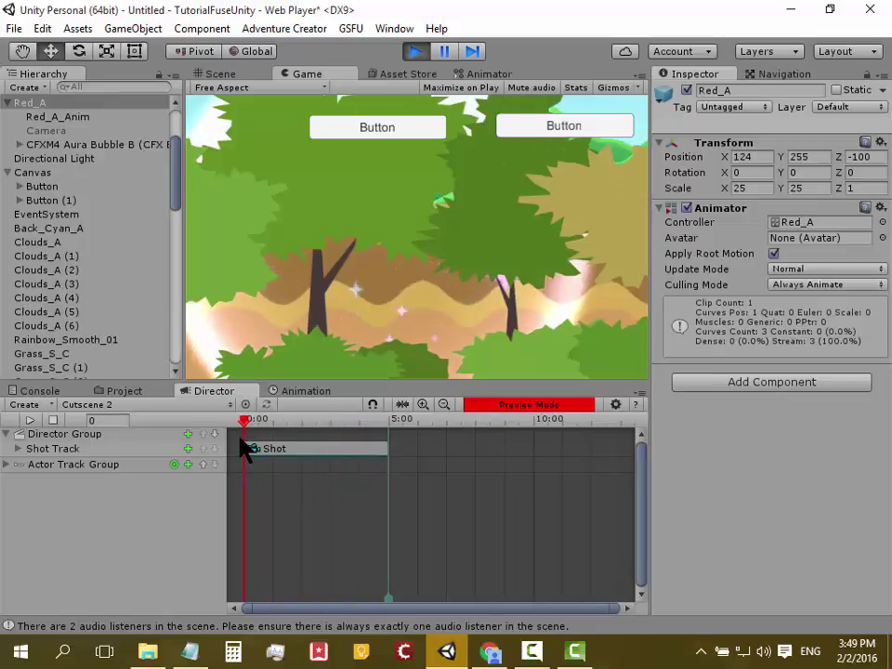
{"action": "left_click", "coordinate": [409, 51]}
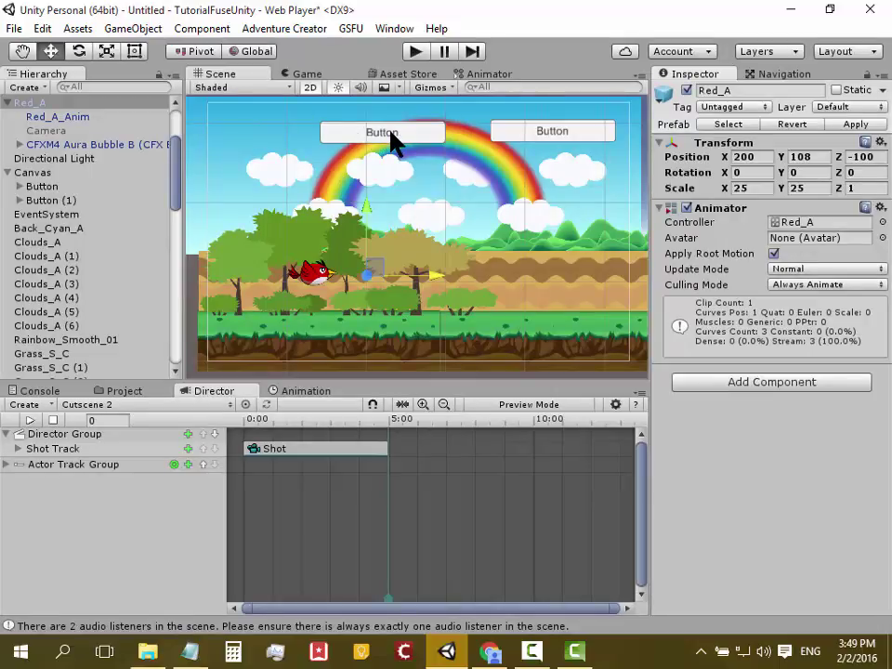
Step: Create a new UI button, Button (2), and move it to the top left, level with the other two
{"action": "left_click", "coordinate": [149, 29]}
{"action": "mouse_move", "coordinate": [175, 168]}
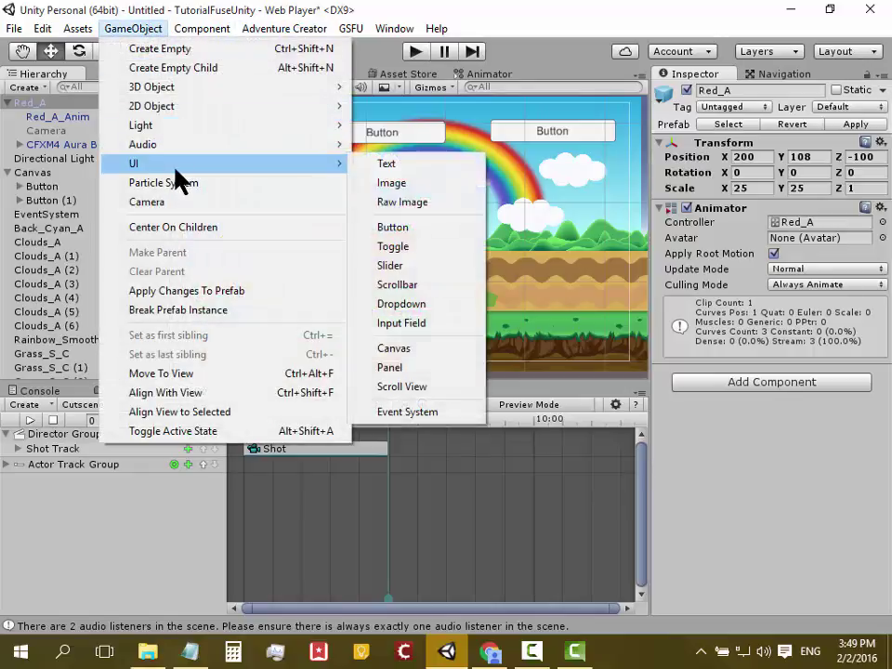
{"action": "left_click", "coordinate": [472, 231]}
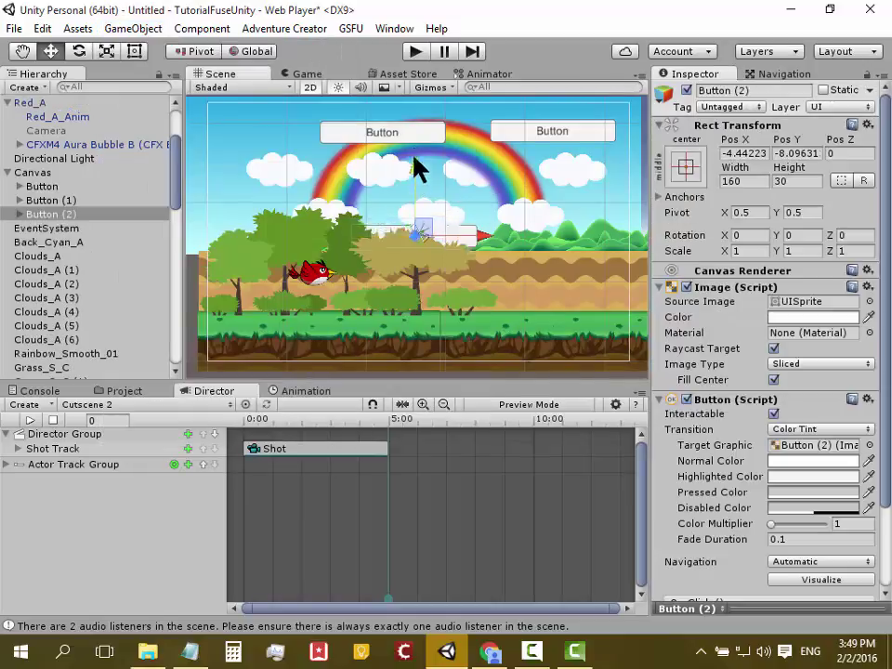
{"action": "left_click_drag", "start_coordinate": [416, 167], "coordinate": [414, 131]}
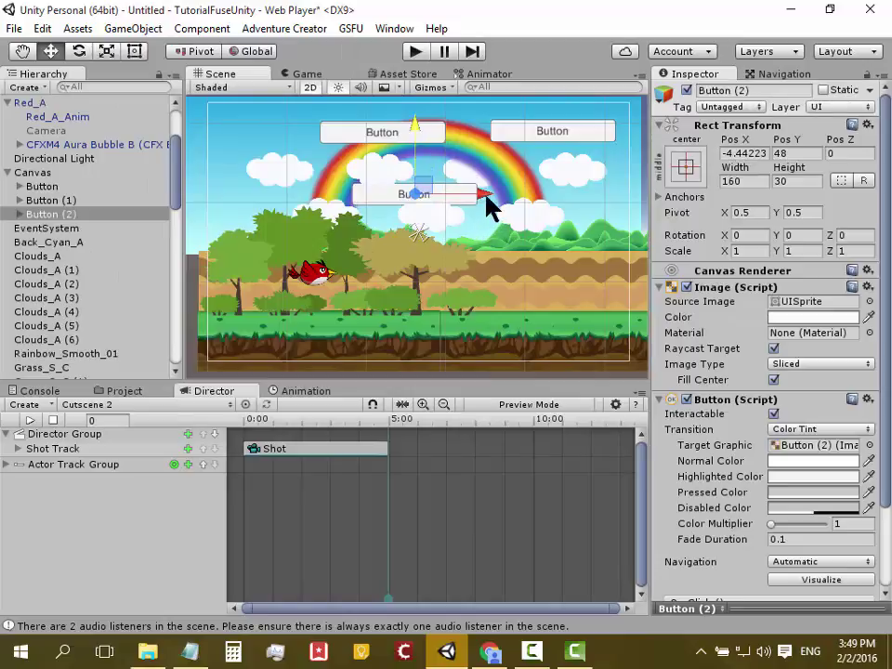
{"action": "left_click_drag", "start_coordinate": [486, 196], "coordinate": [307, 184]}
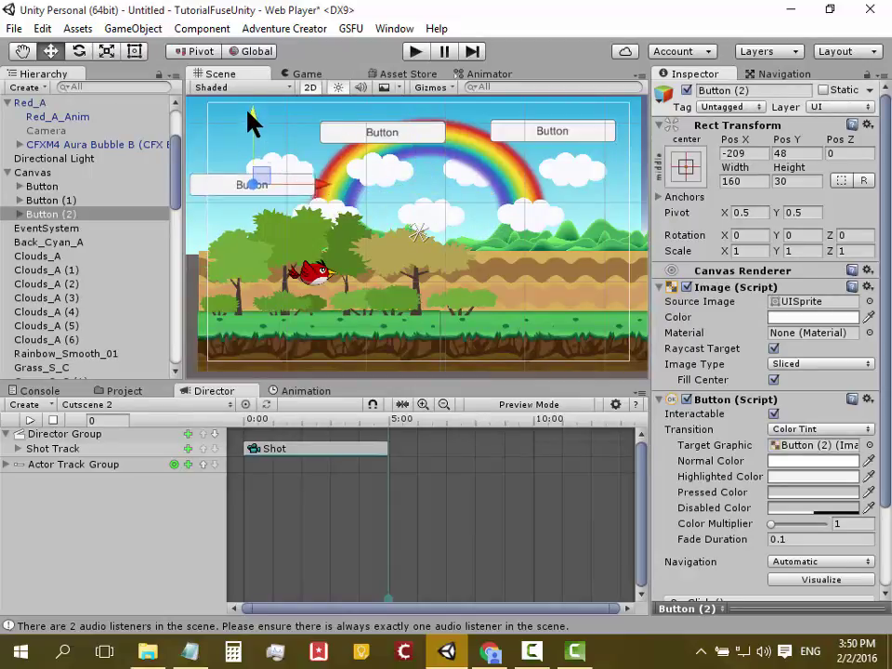
{"action": "left_click_drag", "start_coordinate": [252, 120], "coordinate": [253, 70]}
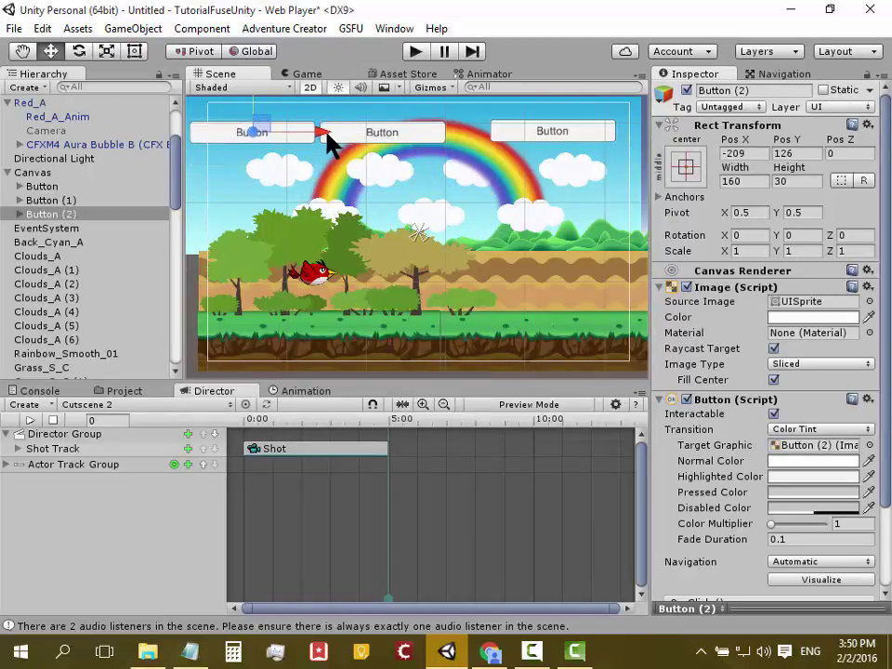
Step: Nudge Button (1) slightly right to X -20, then reselect Button (2)
{"action": "left_click", "coordinate": [381, 135]}
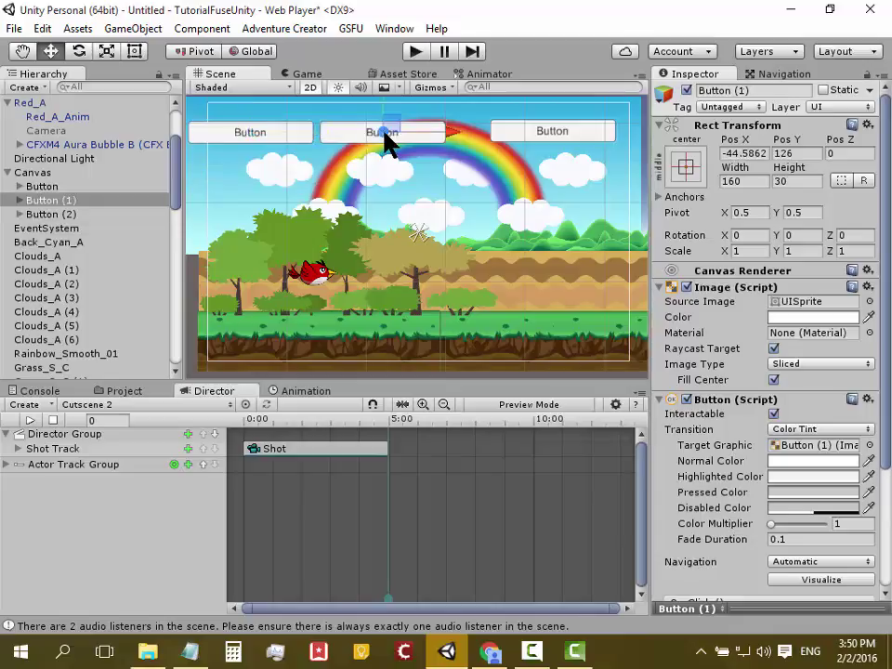
{"action": "left_click_drag", "start_coordinate": [459, 133], "coordinate": [470, 133]}
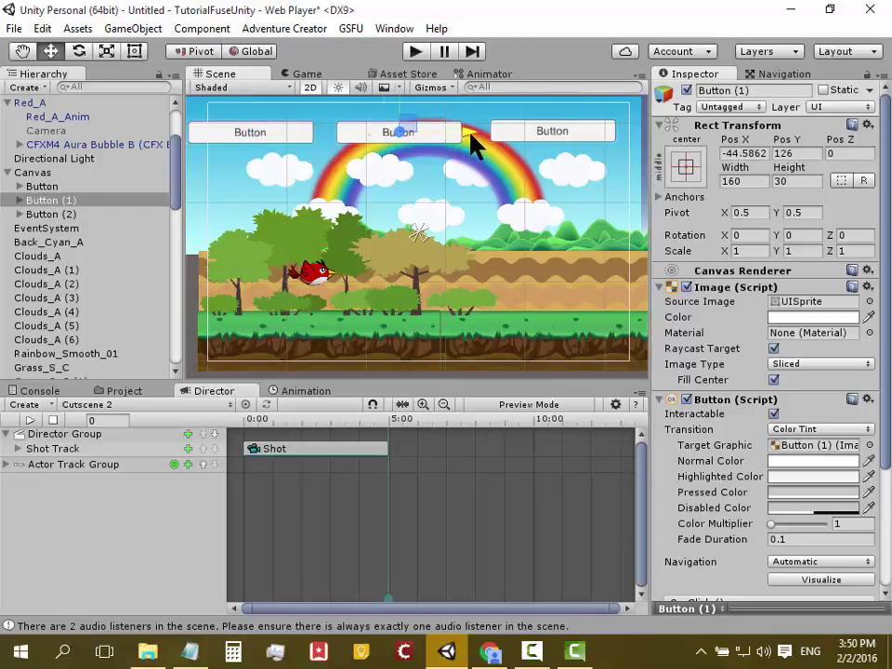
{"action": "left_click", "coordinate": [272, 132]}
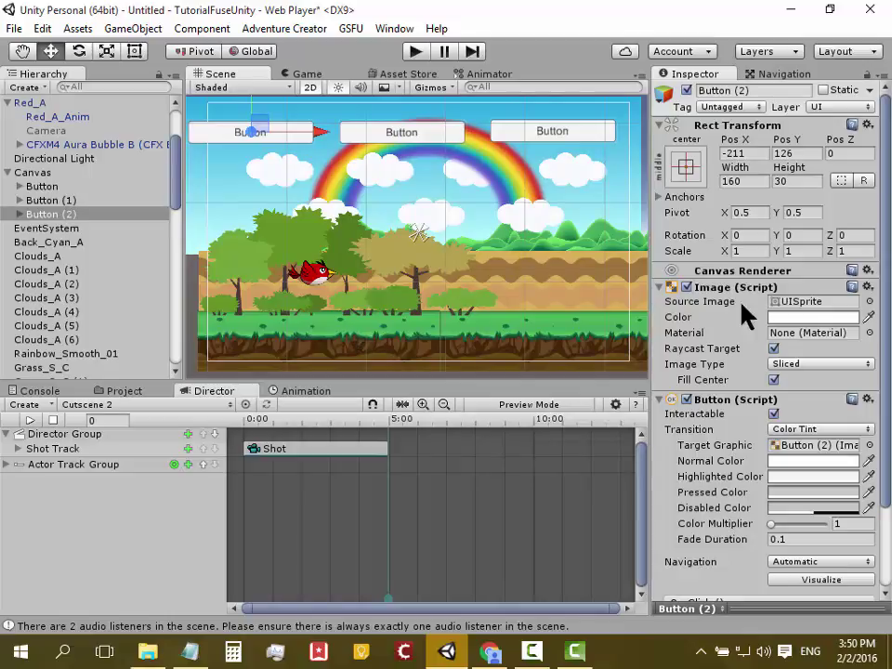
Step: Add the Play Cutscene script component to Button (2)
{"action": "scroll", "coordinate": [889, 435], "scroll_direction": "down", "scroll_amount": 3}
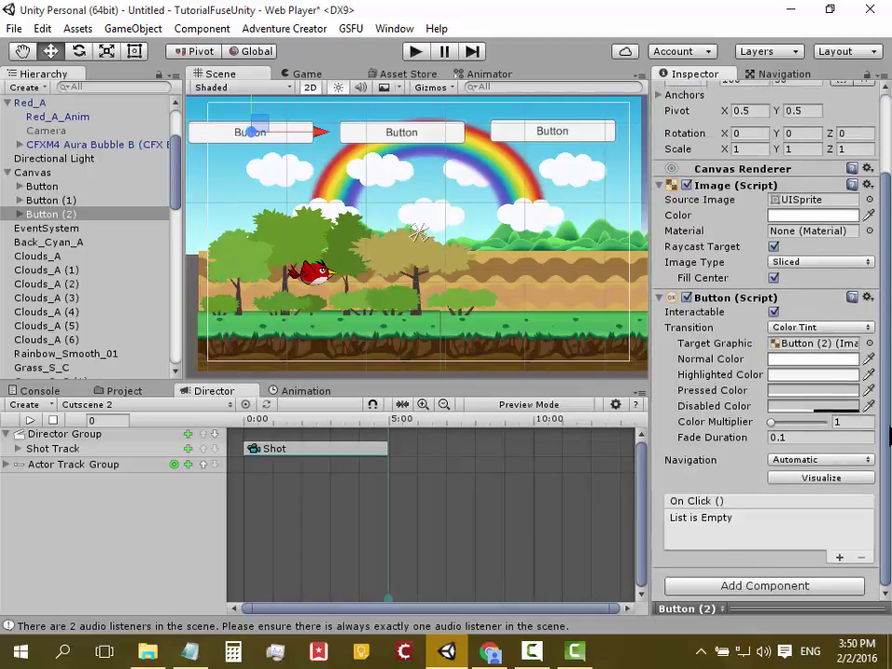
{"action": "left_click", "coordinate": [741, 590]}
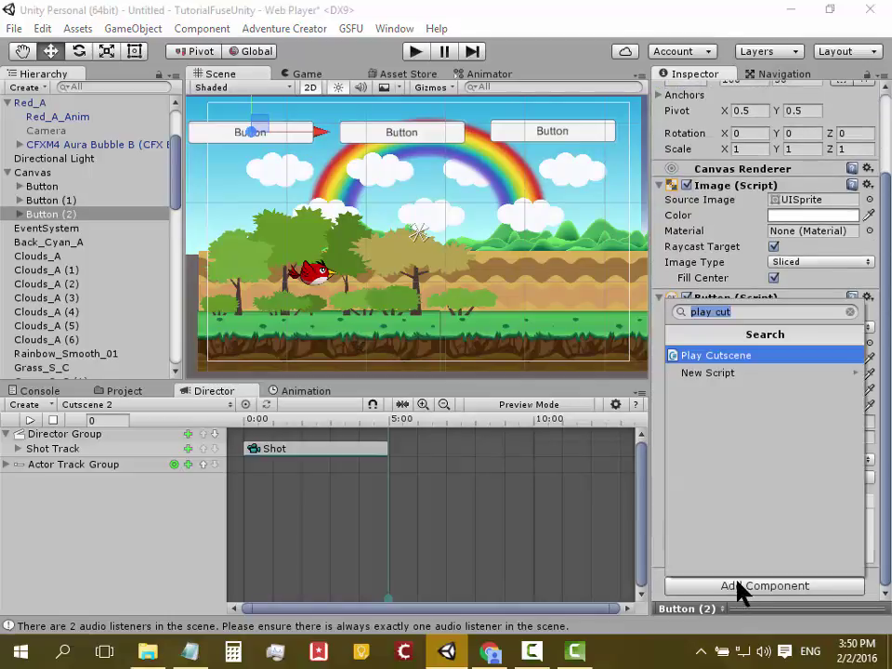
{"action": "left_click", "coordinate": [743, 360]}
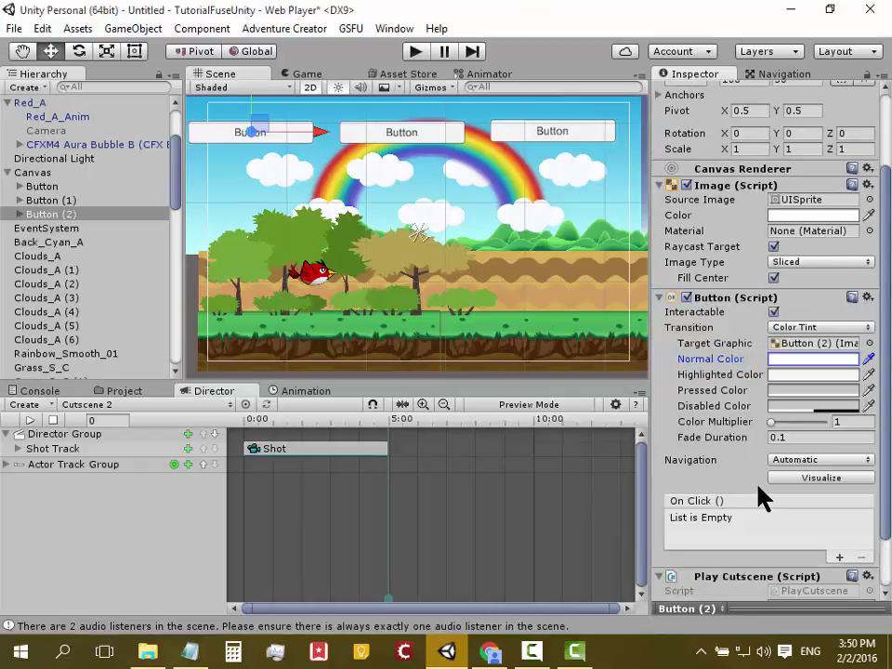
Step: Add an On Click entry on Button (2) calling PlayCutscene.Trigger, and assign Cutscene 2 to the component
{"action": "scroll", "coordinate": [865, 507], "scroll_direction": "down", "scroll_amount": 2}
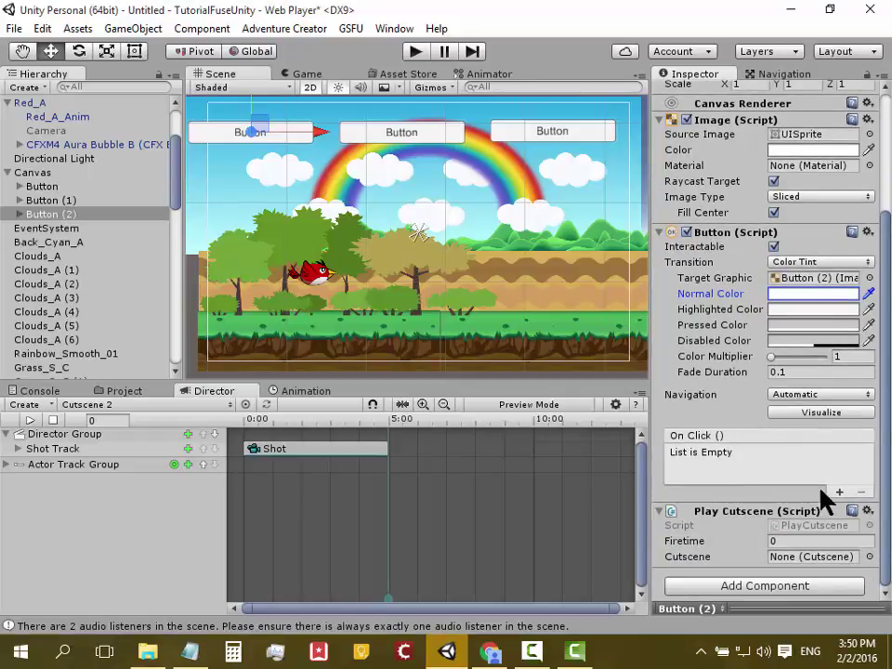
{"action": "left_click", "coordinate": [840, 494]}
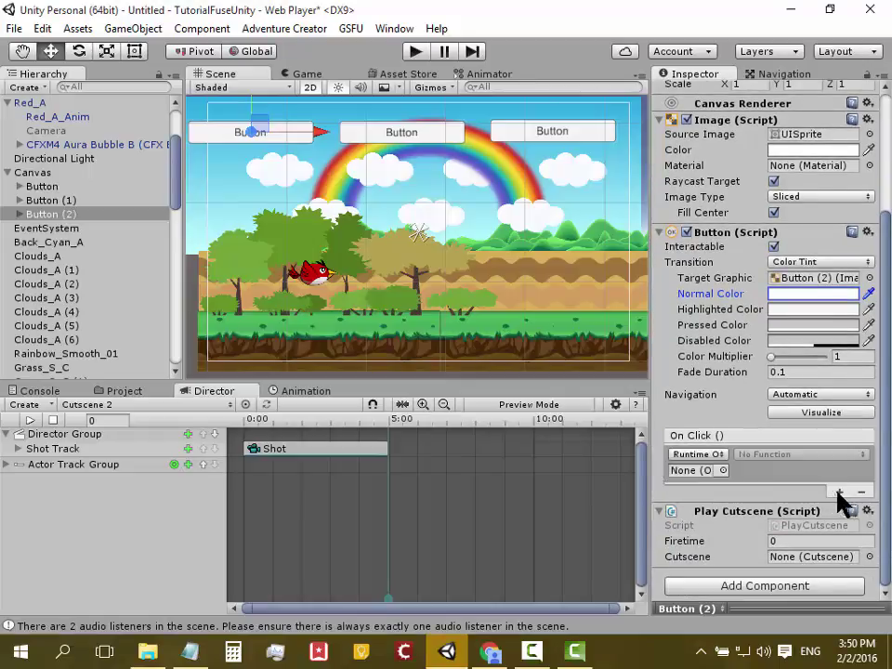
{"action": "left_click", "coordinate": [700, 471]}
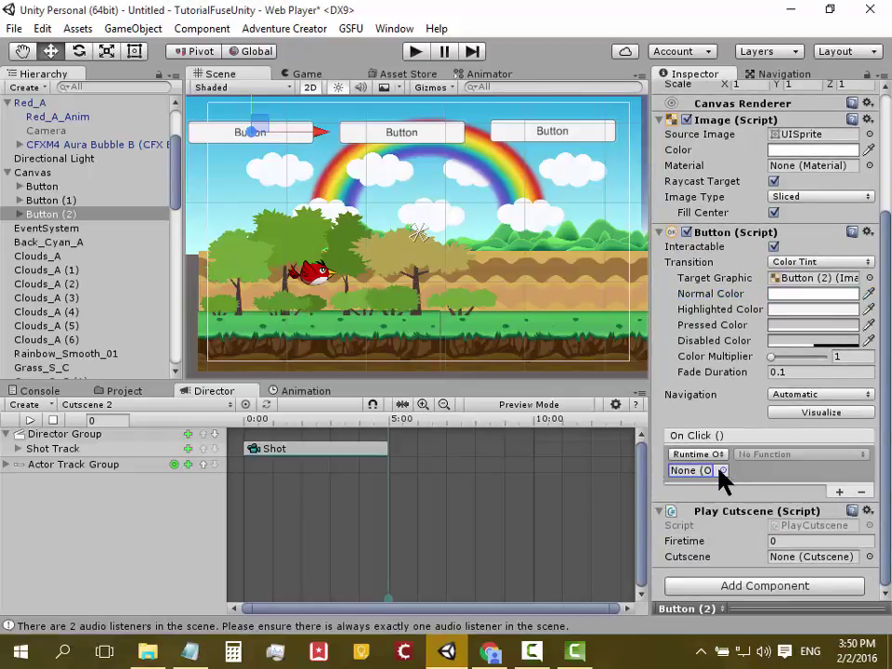
{"action": "left_click", "coordinate": [720, 470]}
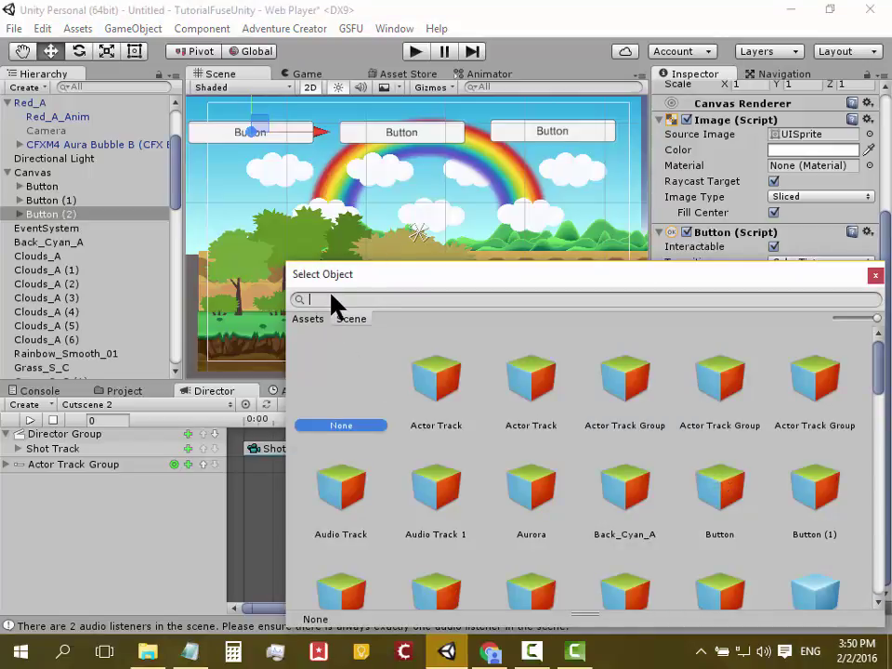
{"action": "type", "text": "b"}
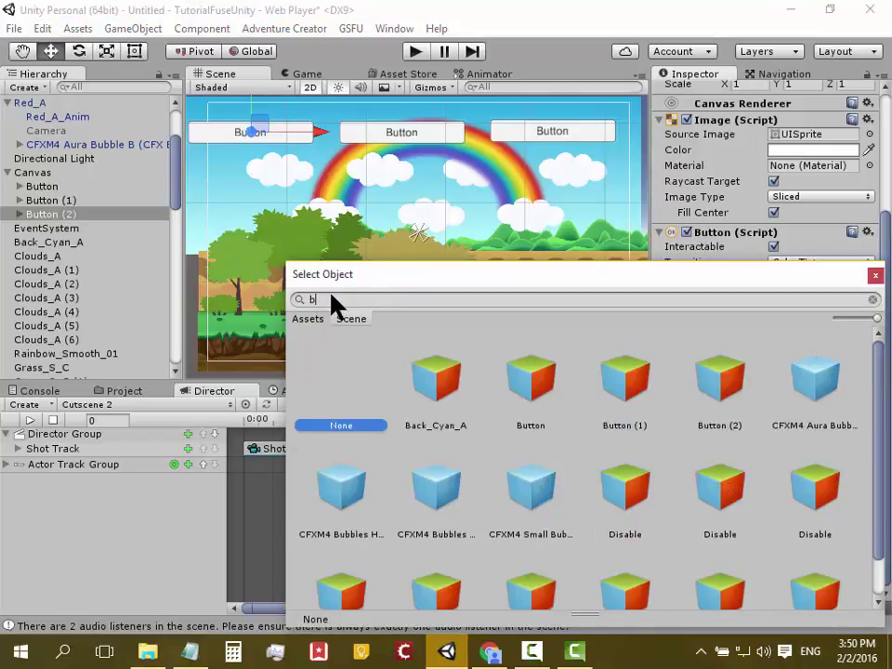
{"action": "type", "text": "u"}
{"action": "double_click", "coordinate": [633, 395]}
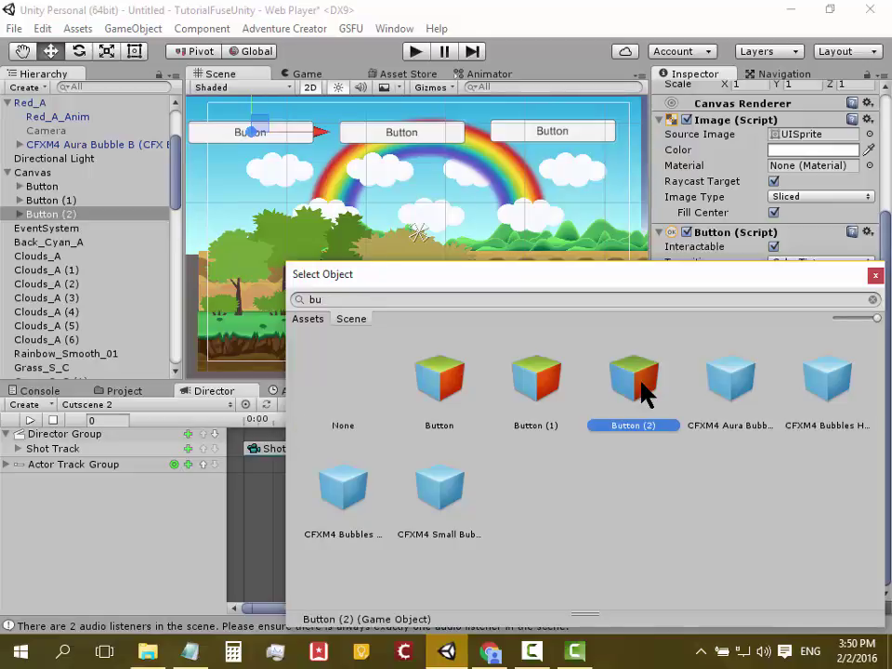
{"action": "left_click", "coordinate": [838, 456]}
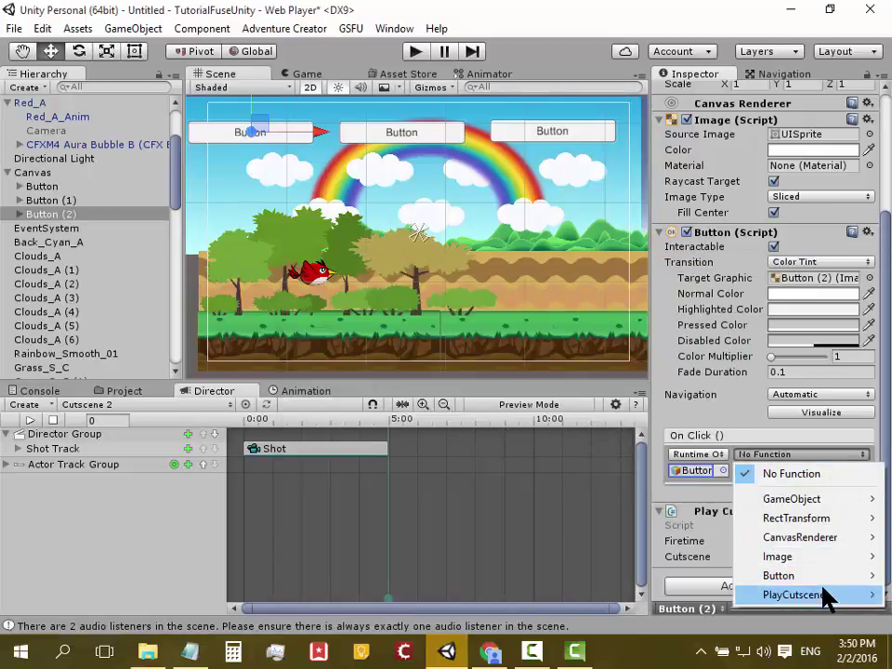
{"action": "mouse_move", "coordinate": [827, 595]}
{"action": "left_click", "coordinate": [633, 595]}
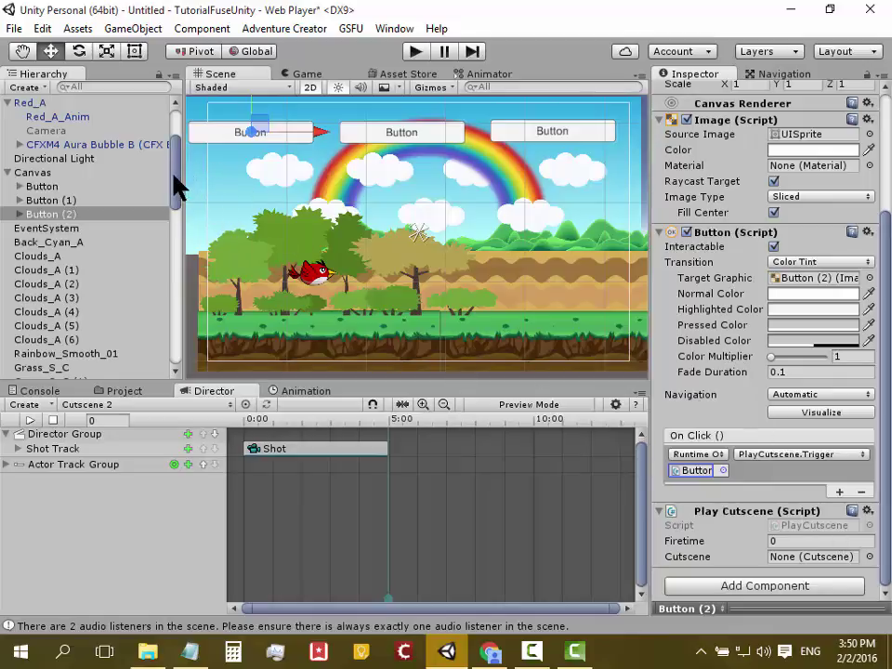
{"action": "left_click_drag", "start_coordinate": [174, 178], "coordinate": [174, 333]}
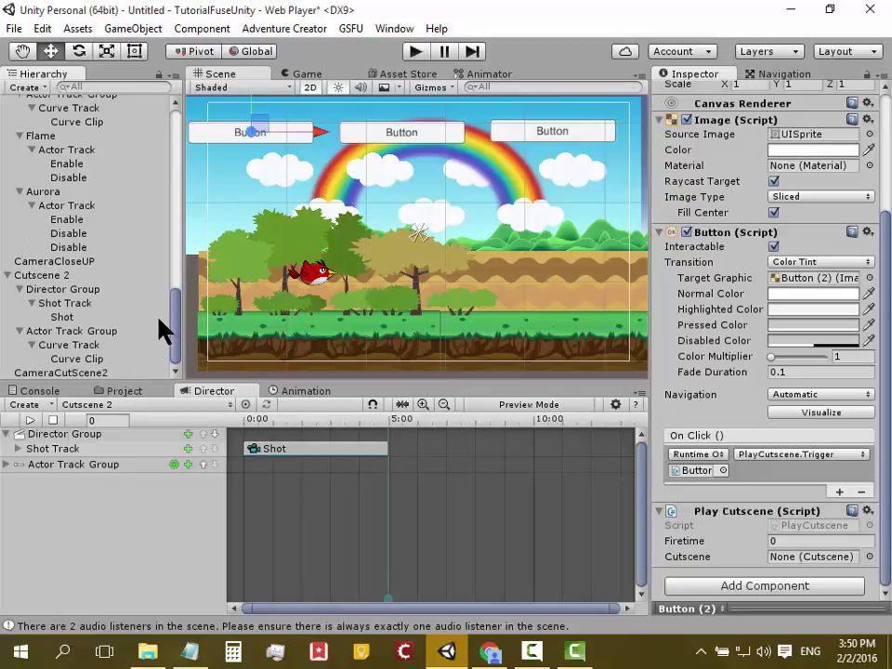
{"action": "mouse_move", "coordinate": [21, 277]}
{"action": "left_mouse_down"}
{"action": "mouse_move", "coordinate": [747, 480]}
{"action": "mouse_move", "coordinate": [813, 558]}
{"action": "left_mouse_up"}
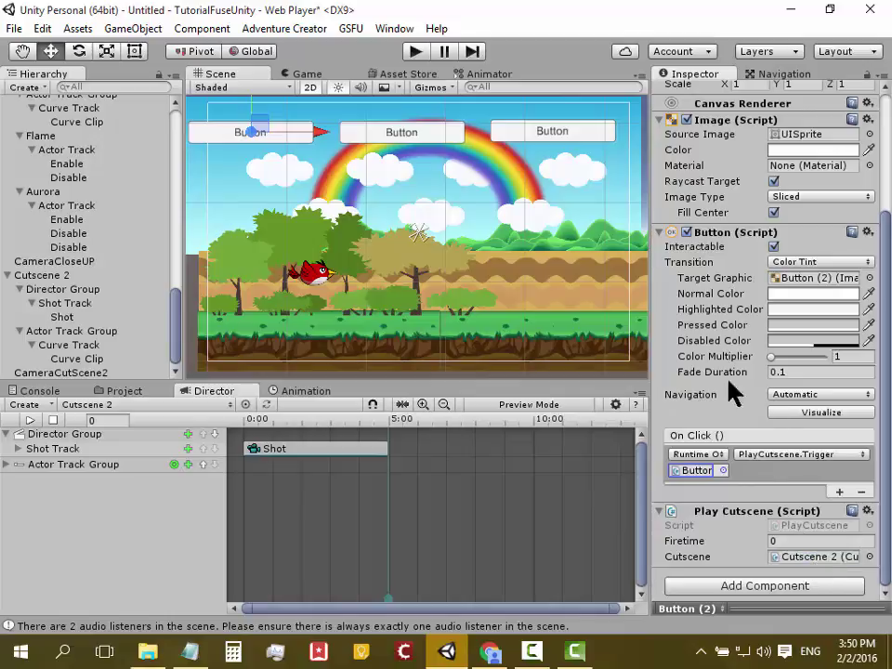
Step: Play the game, test the left, middle and right buttons' cutscenes, then exit Play mode
{"action": "left_click", "coordinate": [415, 54]}
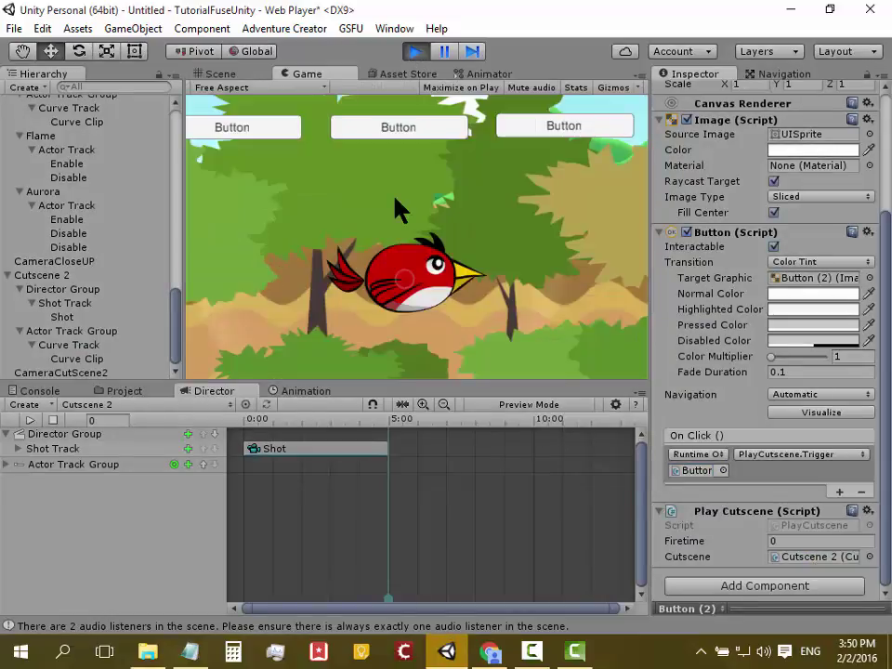
{"action": "left_click", "coordinate": [247, 132]}
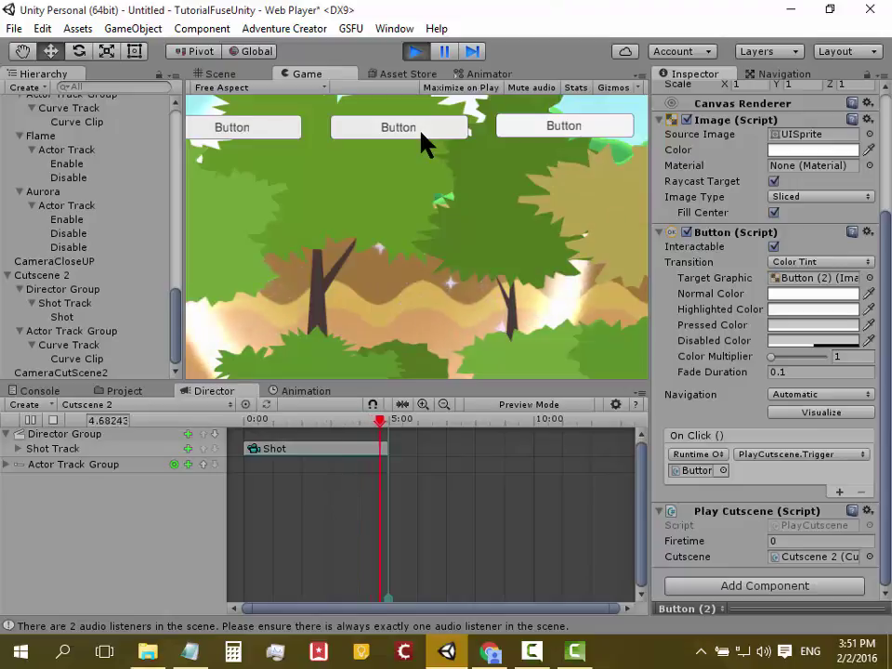
{"action": "left_click", "coordinate": [258, 121]}
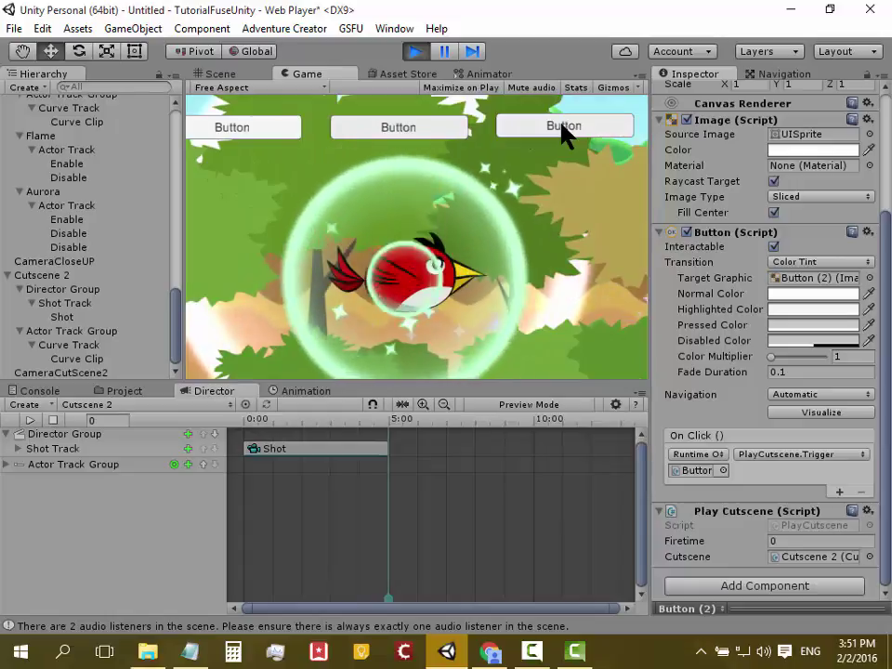
{"action": "left_click", "coordinate": [564, 128]}
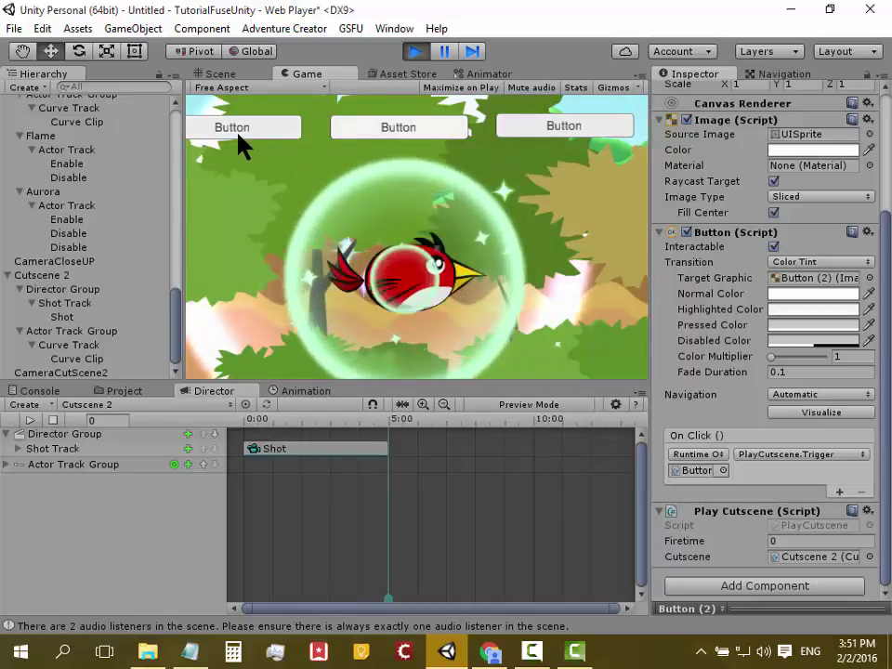
{"action": "left_click", "coordinate": [235, 132]}
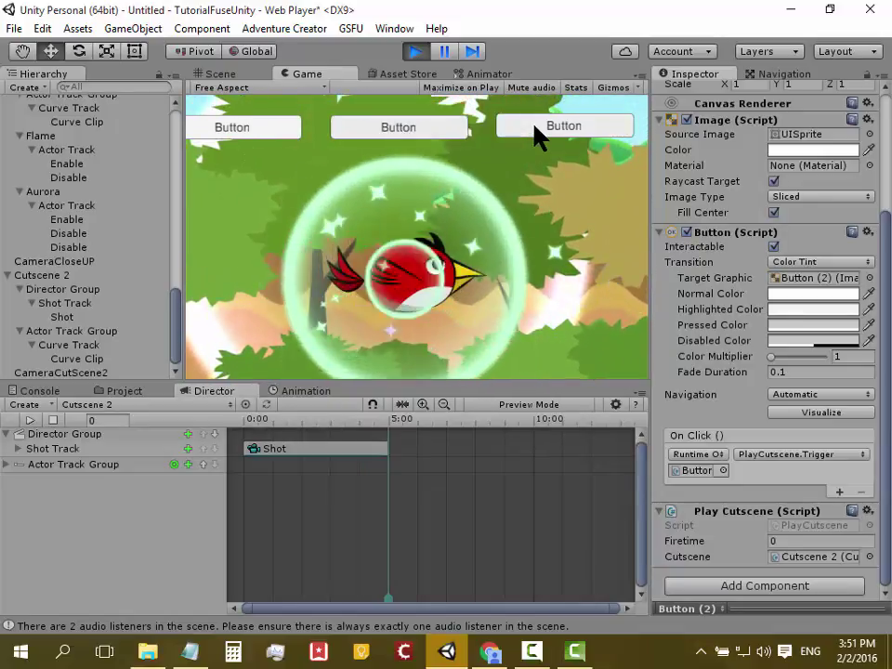
{"action": "left_click", "coordinate": [537, 135]}
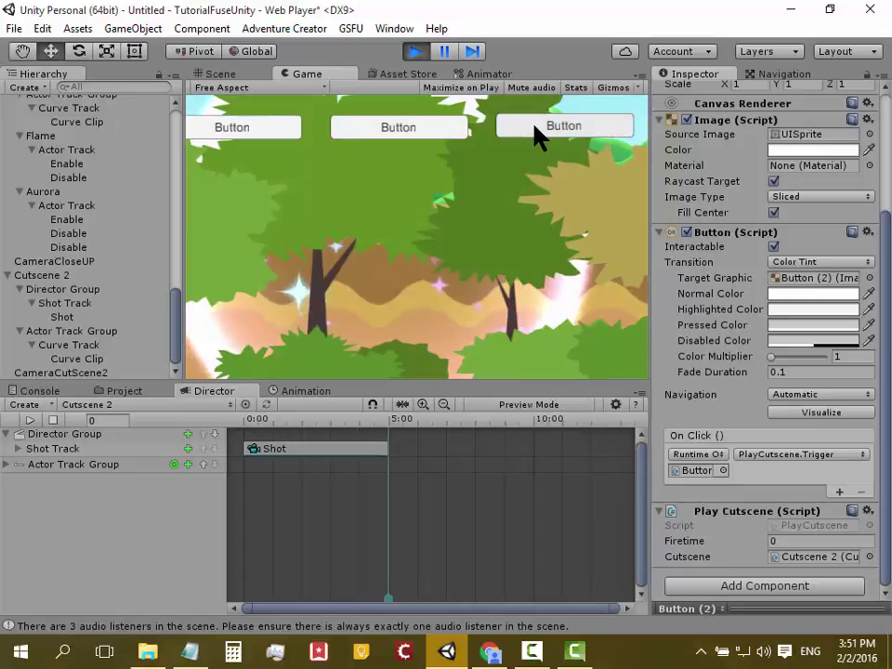
{"action": "left_click", "coordinate": [418, 51]}
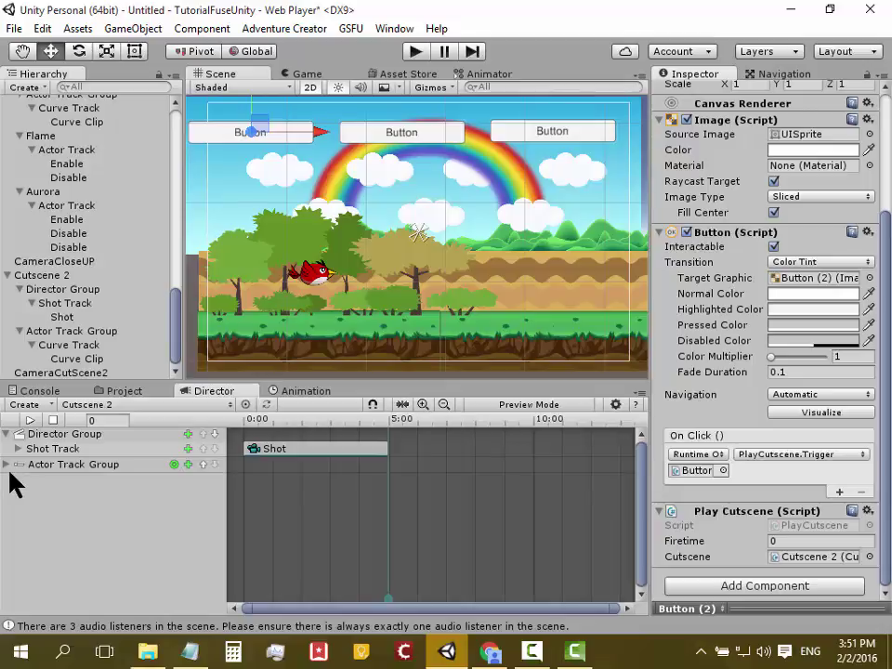
Step: Add a new Actor Track Group to Cutscene 2 bound to CameraCutScene2
{"action": "left_click", "coordinate": [34, 406]}
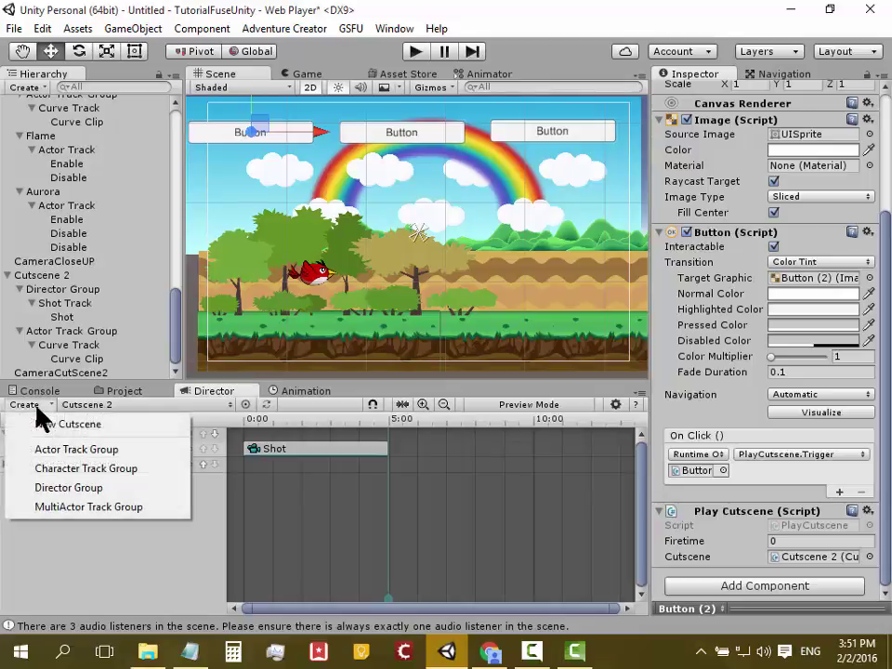
{"action": "left_click", "coordinate": [67, 450]}
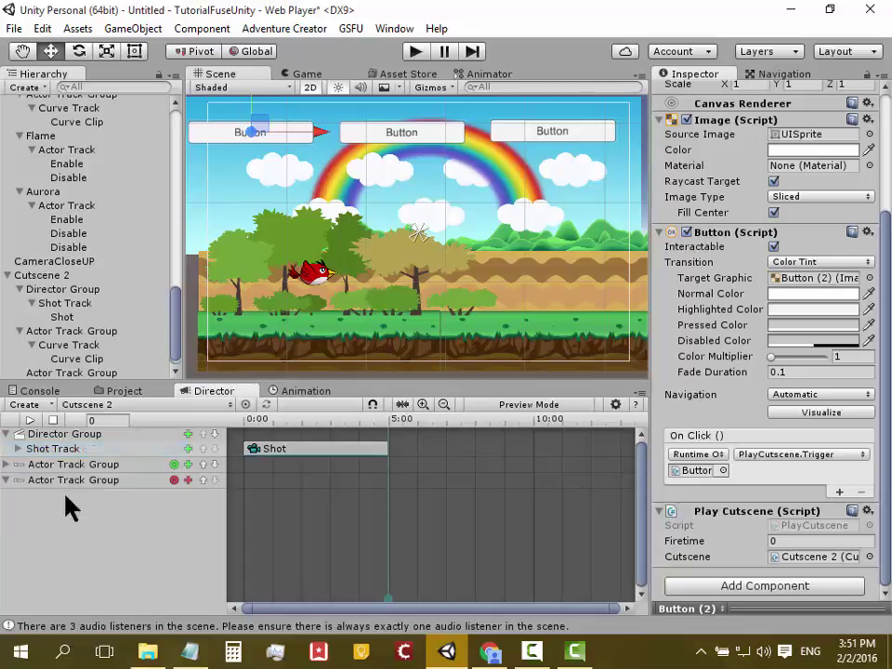
{"action": "left_click", "coordinate": [174, 481]}
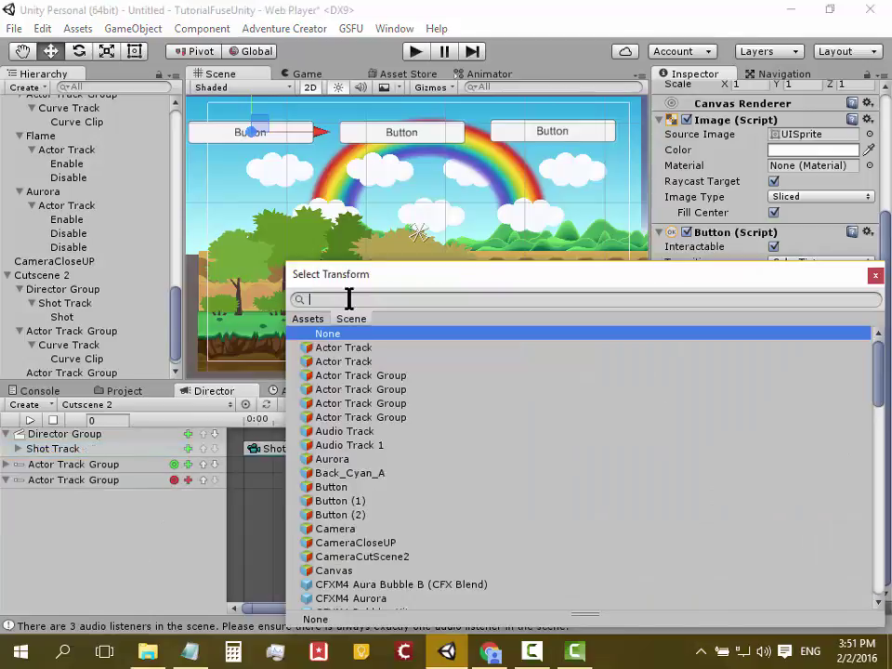
{"action": "type", "text": "camera"}
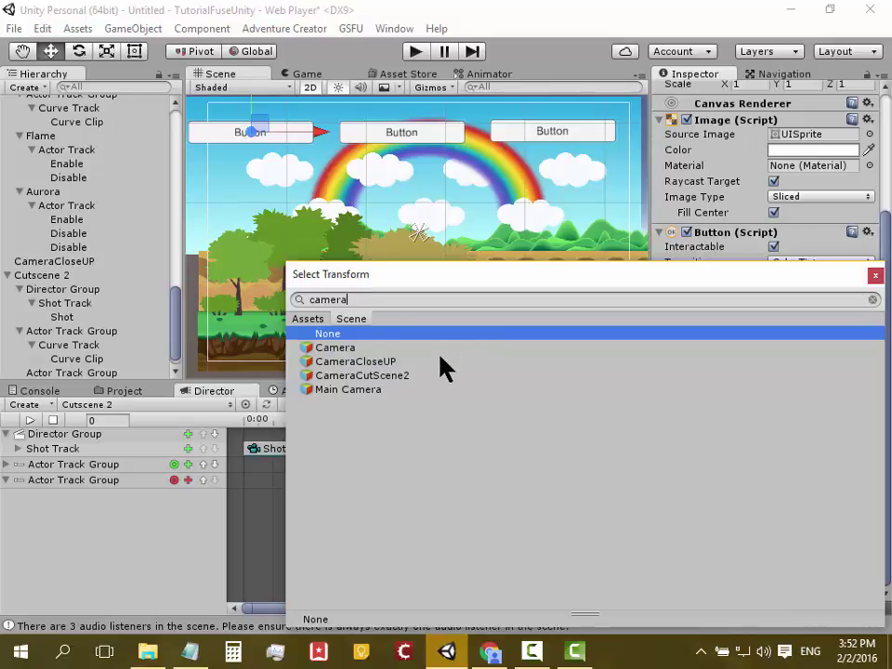
{"action": "double_click", "coordinate": [430, 376]}
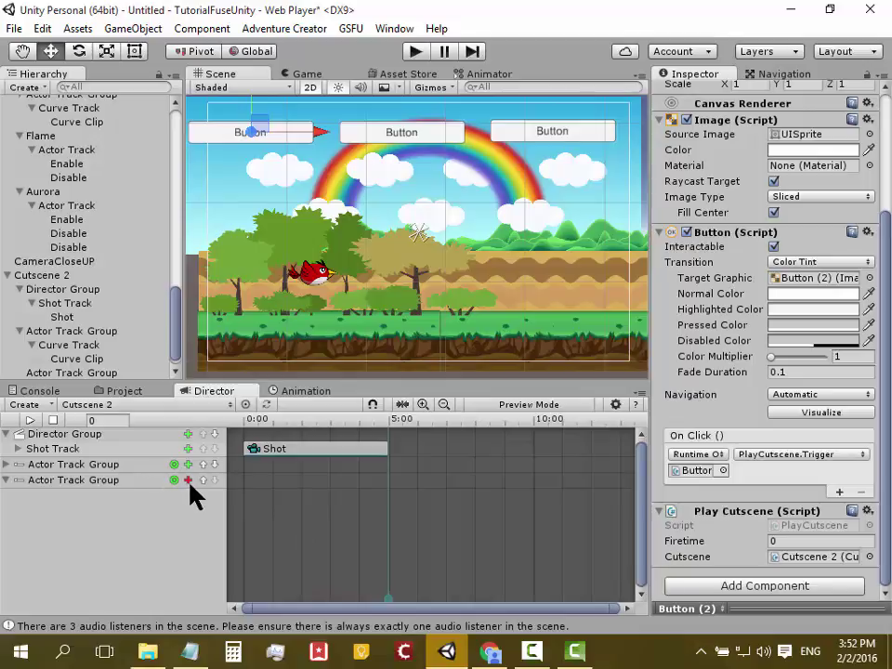
Step: Give the camera group a Curve Track and Curve Clip with a Transform Position curve
{"action": "left_click", "coordinate": [189, 480]}
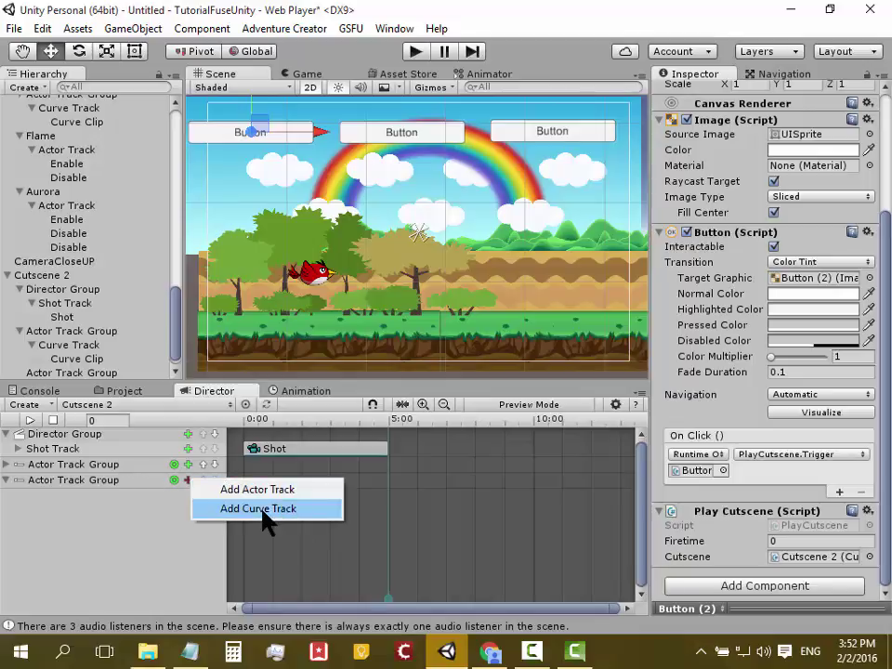
{"action": "left_click", "coordinate": [260, 509]}
{"action": "left_click", "coordinate": [188, 495]}
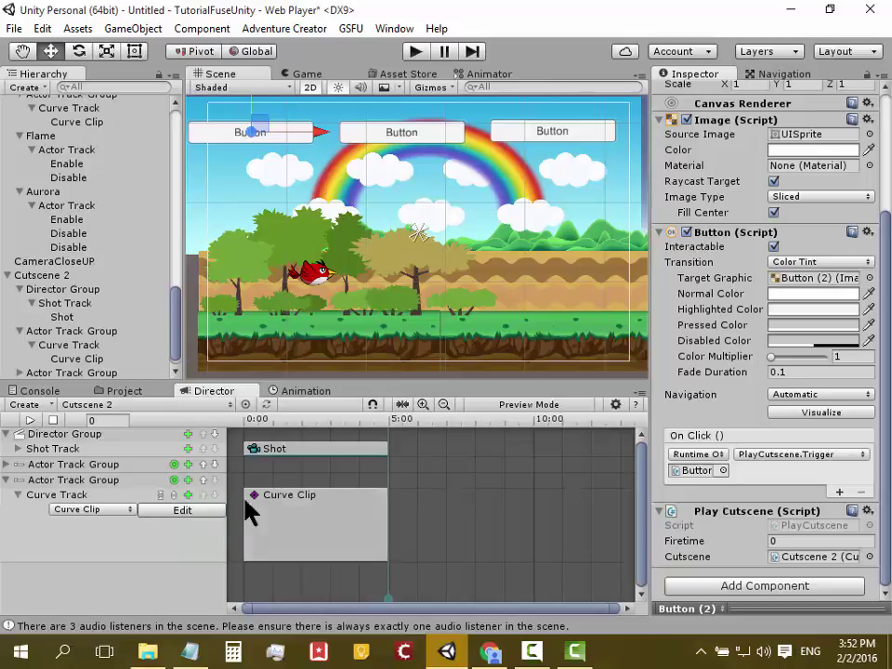
{"action": "left_click", "coordinate": [251, 494]}
{"action": "right_click", "coordinate": [314, 524]}
{"action": "mouse_move", "coordinate": [413, 591]}
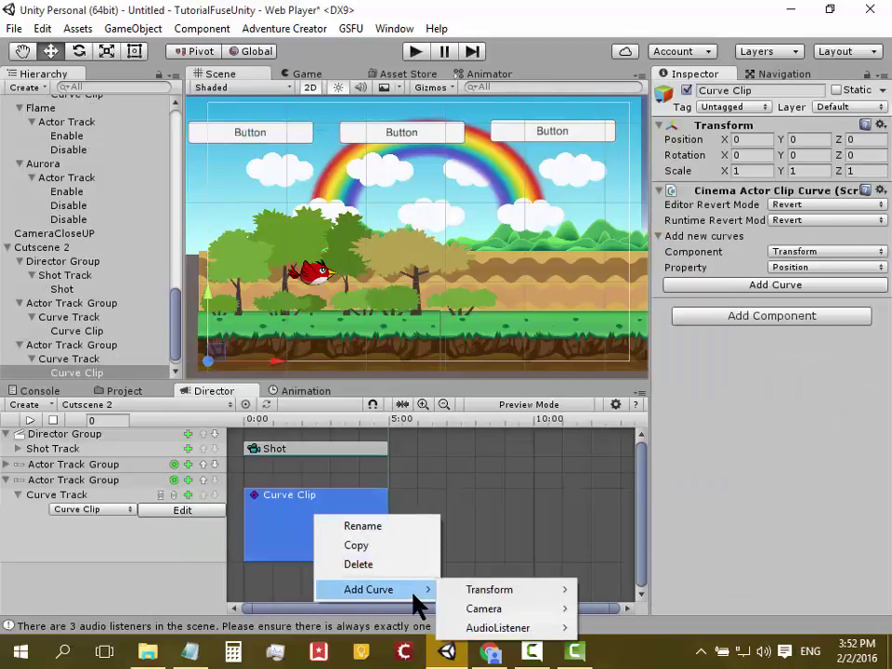
{"action": "mouse_move", "coordinate": [521, 591]}
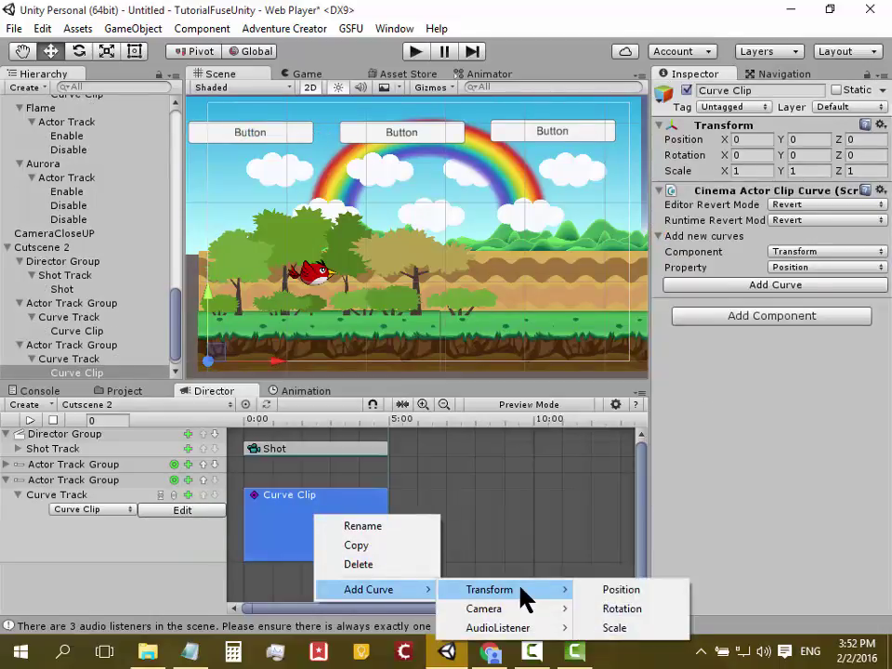
{"action": "left_click", "coordinate": [621, 590]}
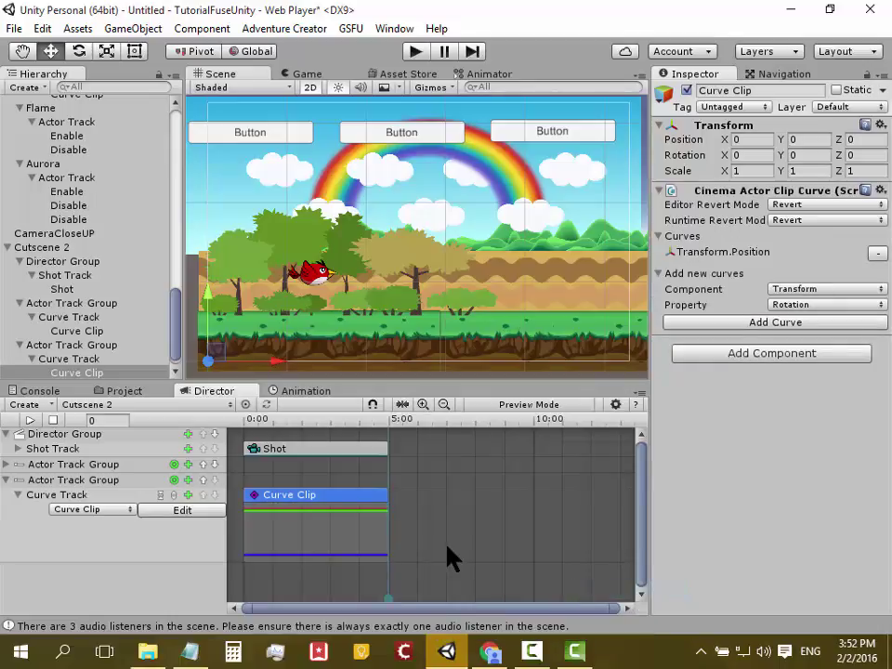
Step: Key the camera's starting position at X 74, Y 266 in the curve clip
{"action": "left_click", "coordinate": [177, 511]}
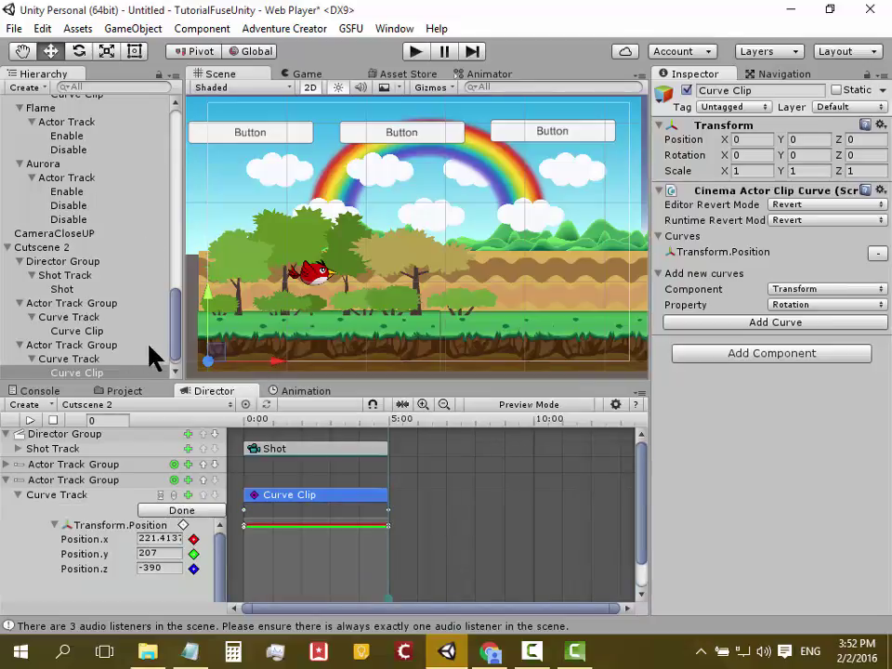
{"action": "left_click", "coordinate": [174, 480]}
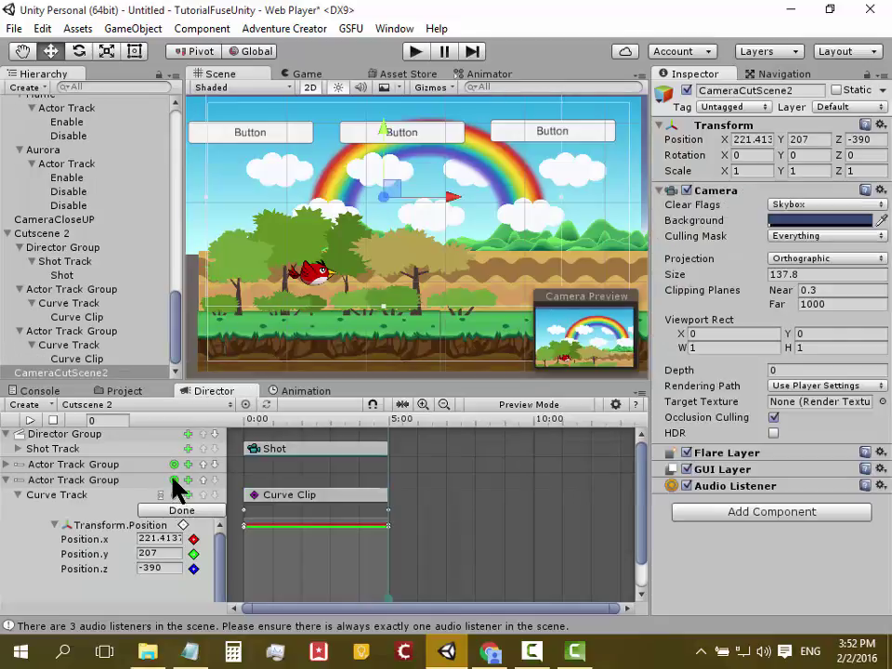
{"action": "left_click_drag", "start_coordinate": [267, 425], "coordinate": [238, 427]}
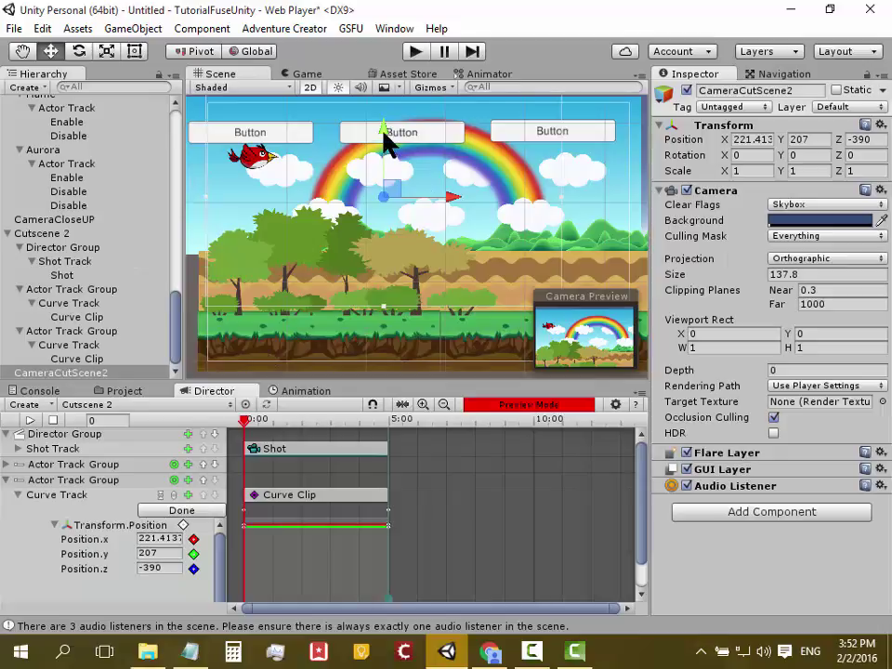
{"action": "left_click_drag", "start_coordinate": [385, 120], "coordinate": [374, 87]}
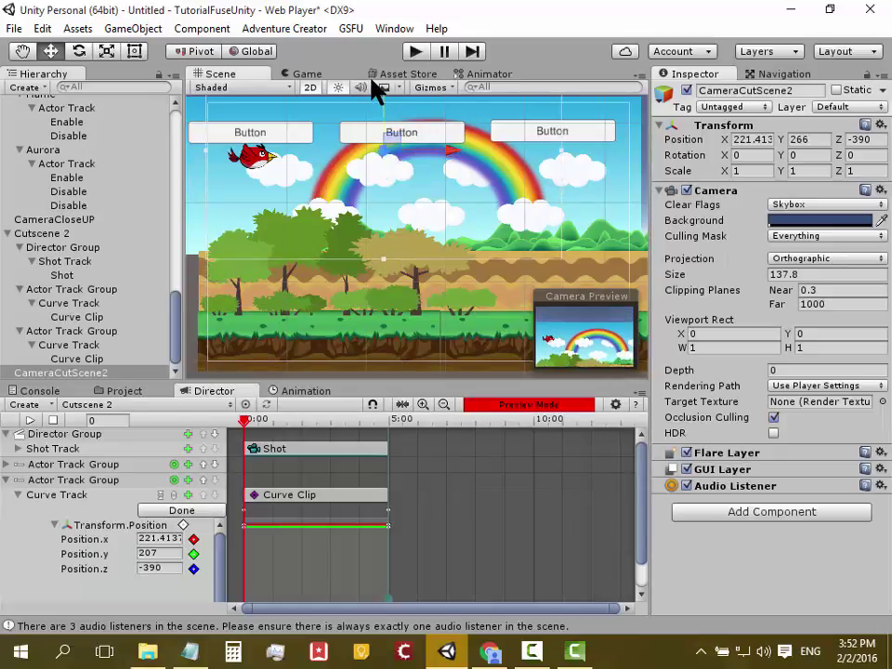
{"action": "left_click_drag", "start_coordinate": [450, 153], "coordinate": [333, 149]}
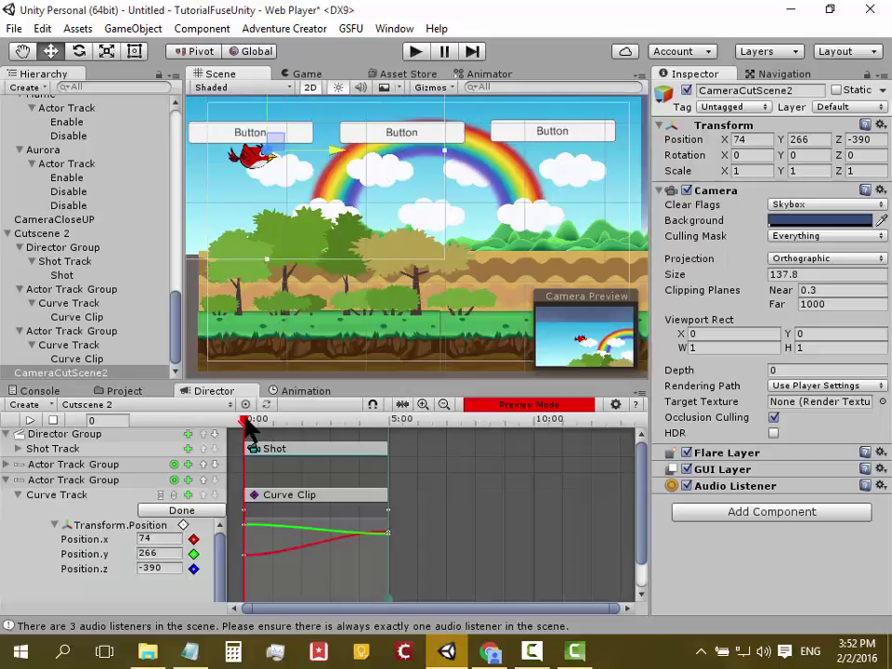
Step: Key the camera's end position at X 452, Y 156 and preview the pan
{"action": "left_click_drag", "start_coordinate": [249, 426], "coordinate": [390, 455]}
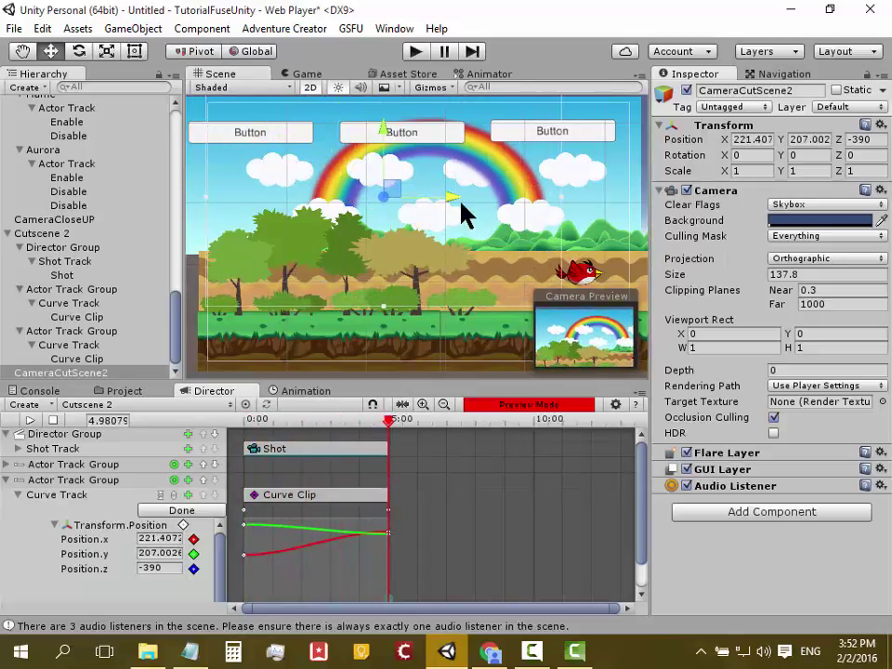
{"action": "left_click_drag", "start_coordinate": [452, 199], "coordinate": [633, 207]}
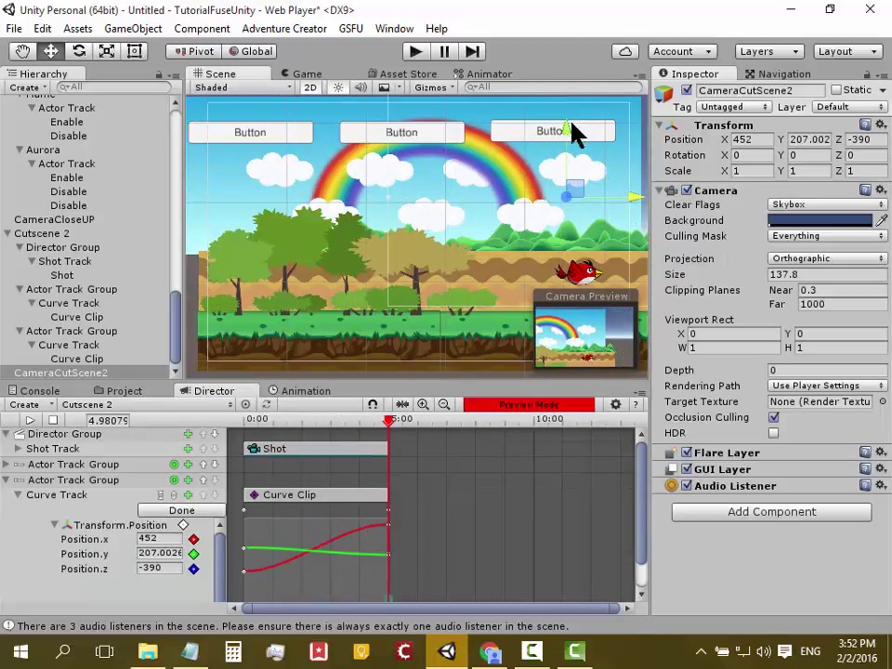
{"action": "left_click_drag", "start_coordinate": [569, 135], "coordinate": [562, 225]}
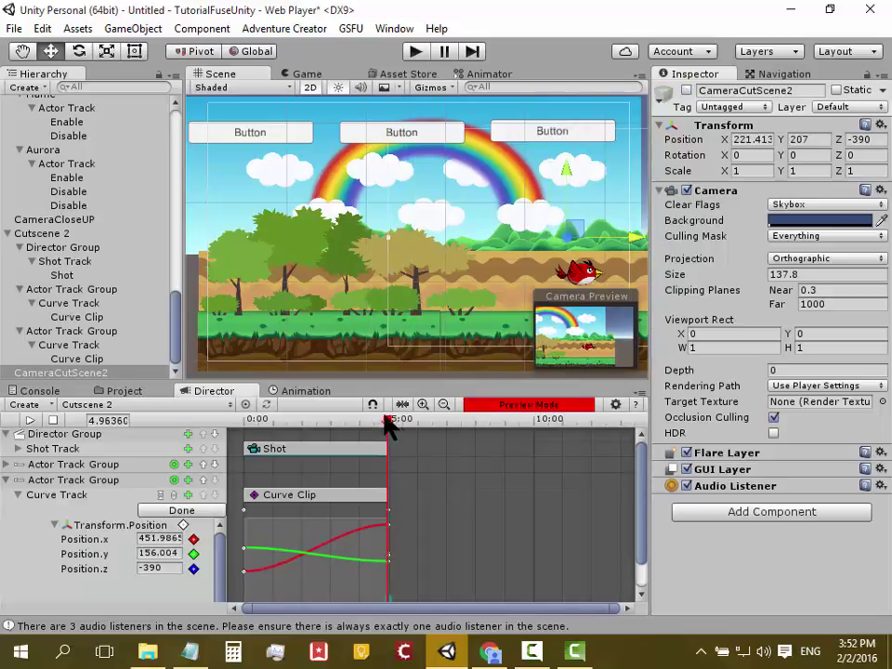
{"action": "mouse_move", "coordinate": [390, 423]}
{"action": "left_mouse_down"}
{"action": "mouse_move", "coordinate": [293, 423]}
{"action": "mouse_move", "coordinate": [380, 456]}
{"action": "mouse_move", "coordinate": [223, 465]}
{"action": "left_mouse_up"}
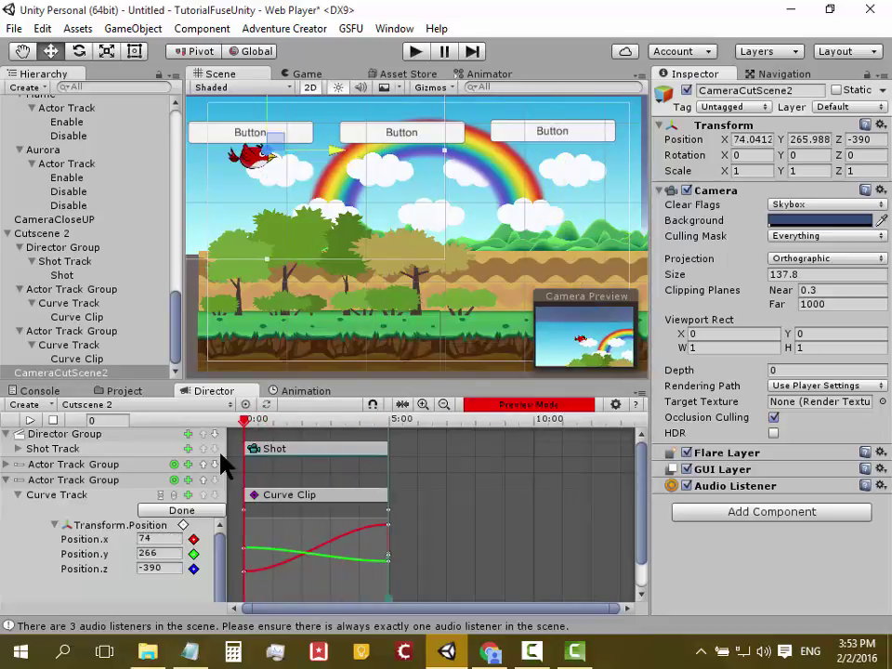
Step: Run the game, trigger Cutscene 2's camera pan from the right button, then exit Play mode
{"action": "left_click", "coordinate": [415, 51]}
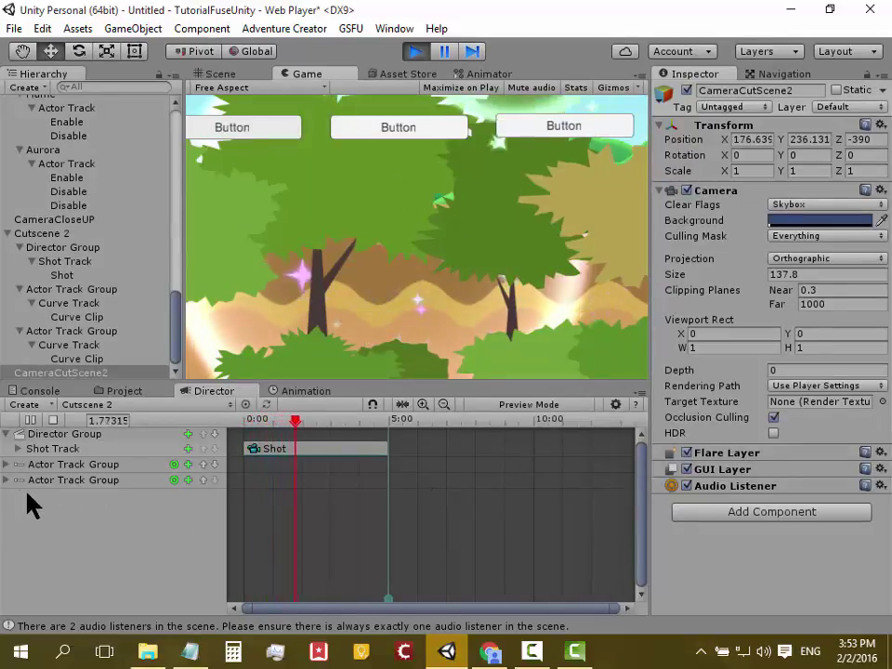
{"action": "left_click", "coordinate": [6, 481]}
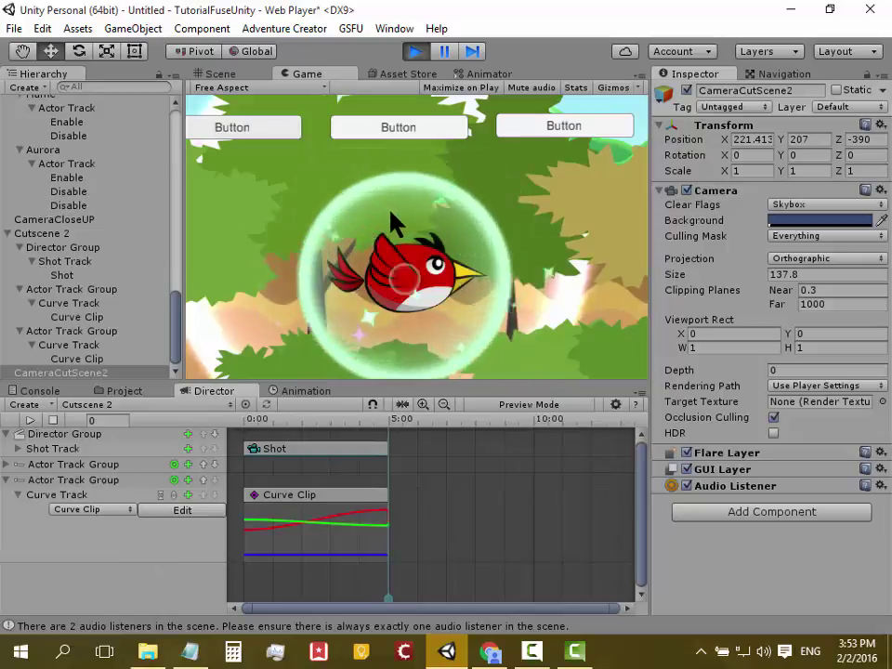
{"action": "left_click", "coordinate": [552, 130]}
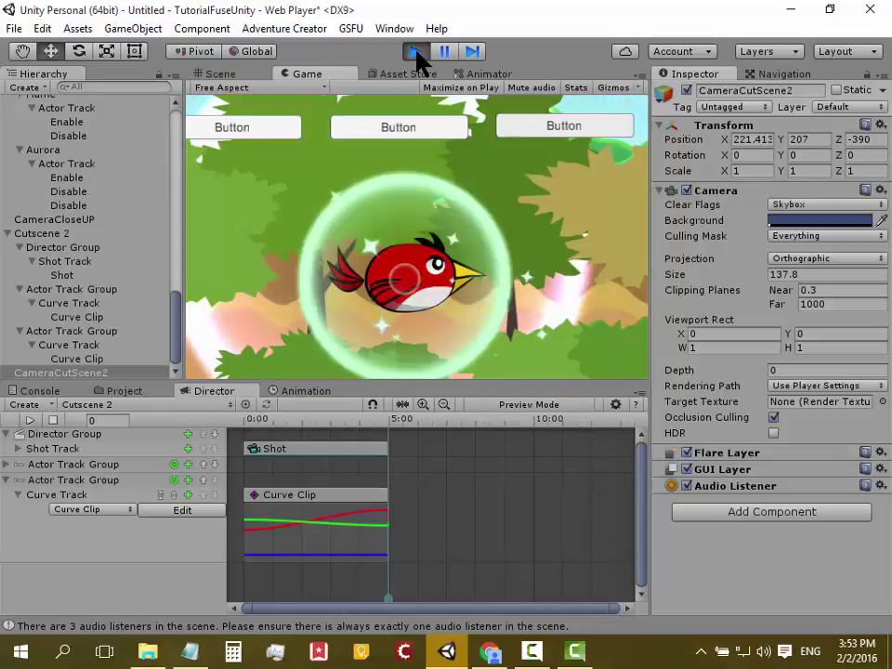
{"action": "left_click", "coordinate": [415, 53]}
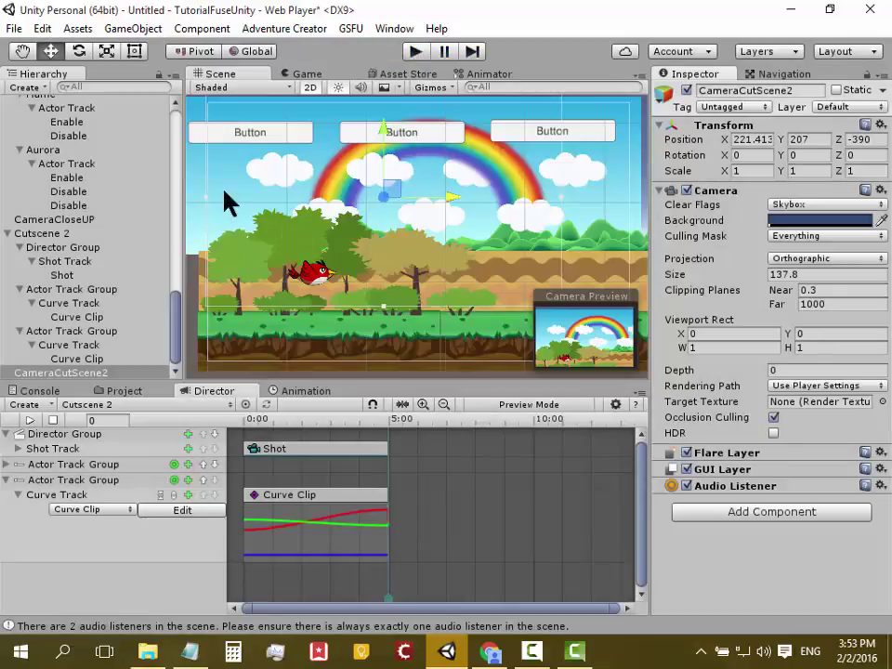
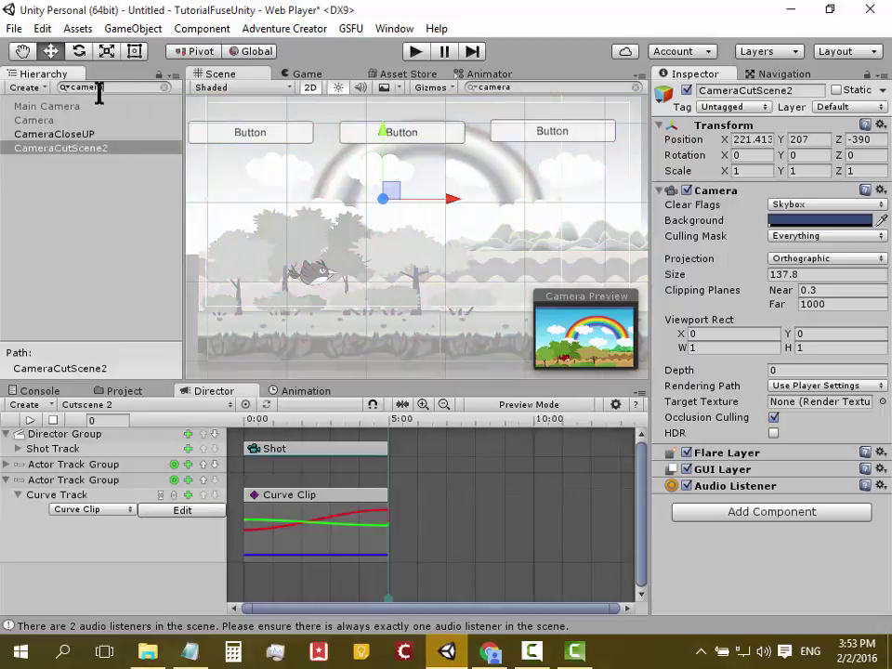
Step: Change the Main Camera's tag from MainCamera to Untagged
{"action": "left_click", "coordinate": [56, 106]}
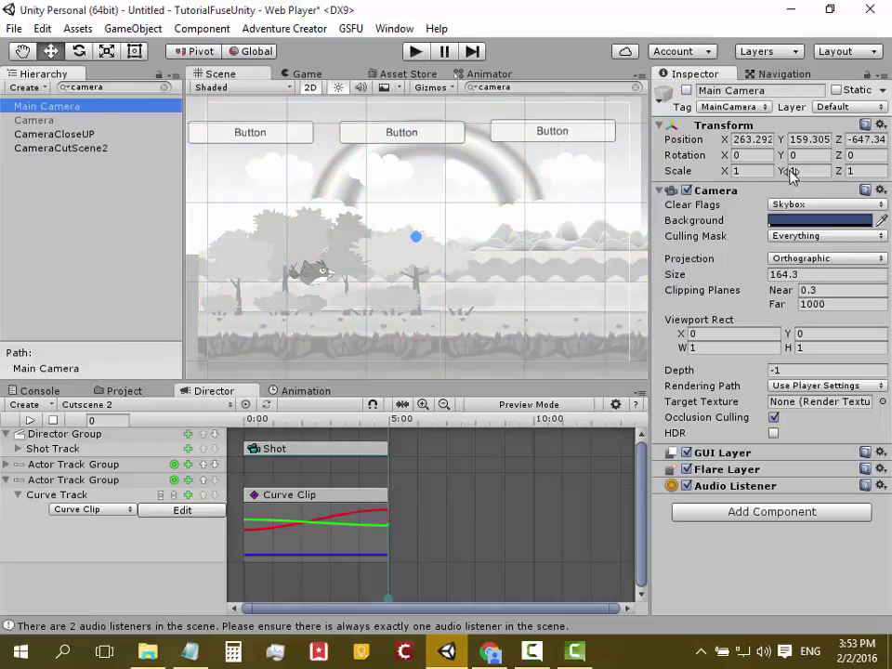
{"action": "left_click", "coordinate": [749, 107]}
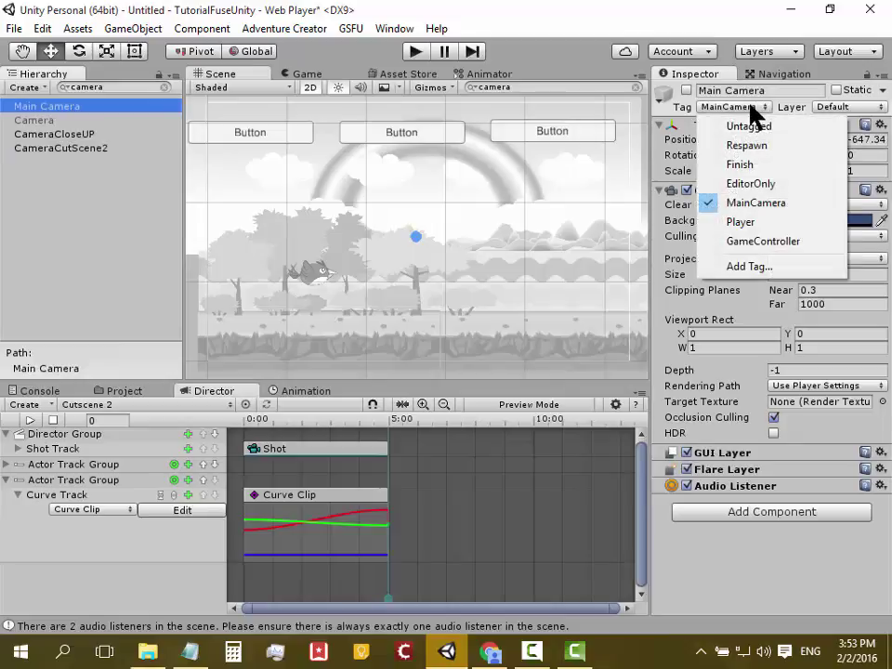
{"action": "left_click", "coordinate": [763, 126]}
Step: Check the Camera, CameraCloseUP and CameraCutScene2 objects, then enter play mode
{"action": "left_click", "coordinate": [50, 120]}
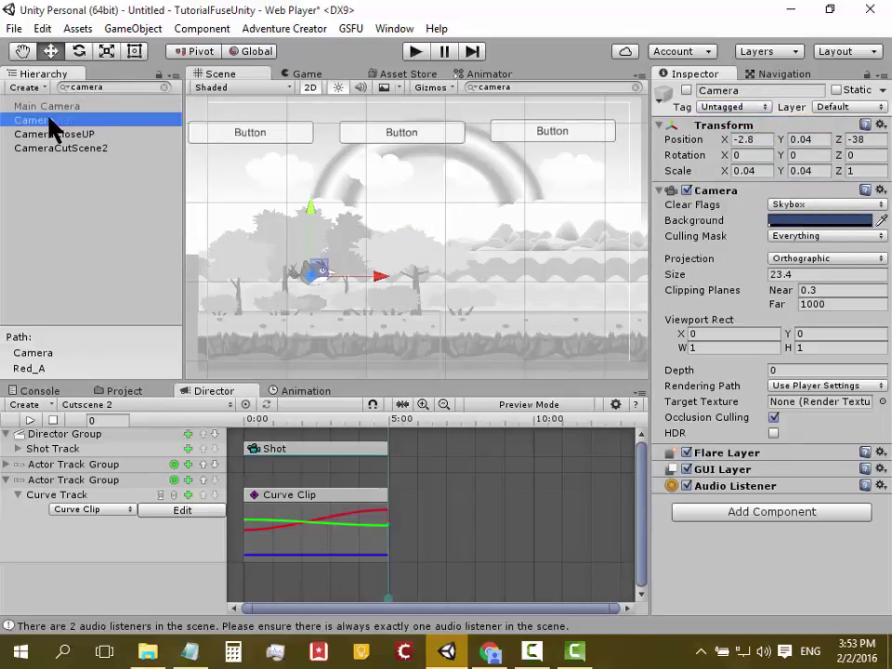
{"action": "left_click", "coordinate": [82, 135]}
{"action": "left_click", "coordinate": [86, 148]}
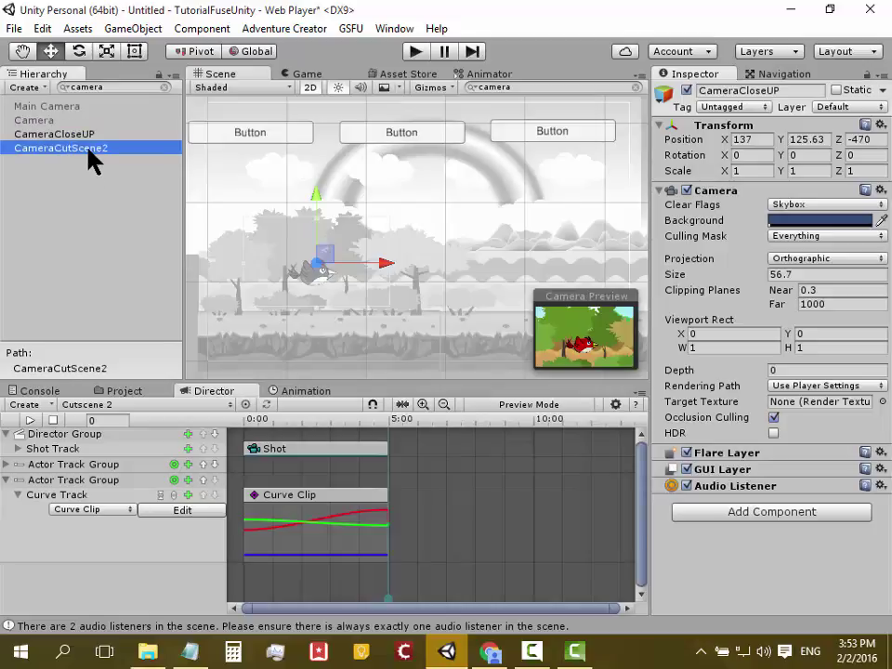
{"action": "left_click", "coordinate": [416, 53]}
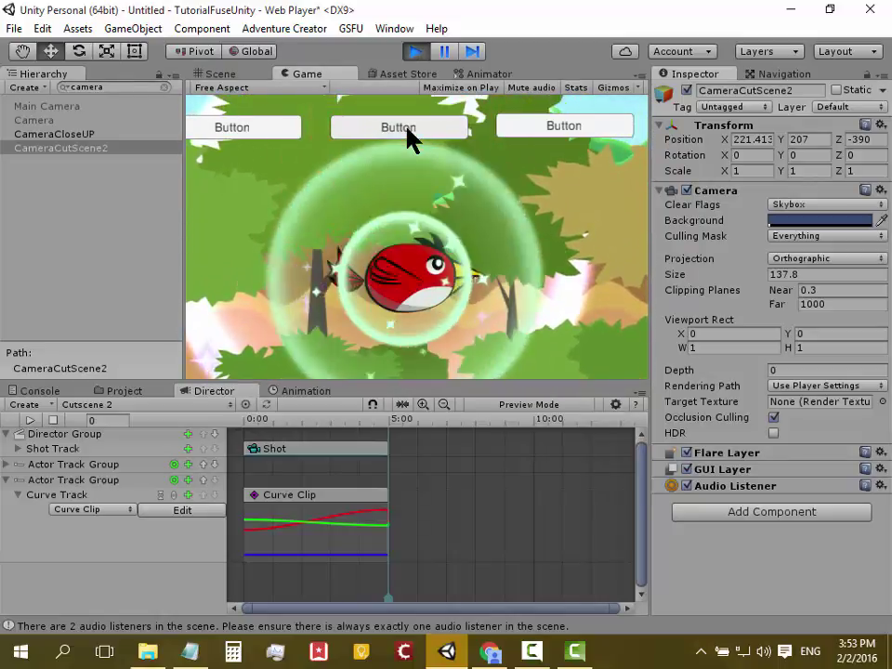
Step: Trigger the camera cutscene from a game button and pause it mid-playback
{"action": "left_click", "coordinate": [549, 144]}
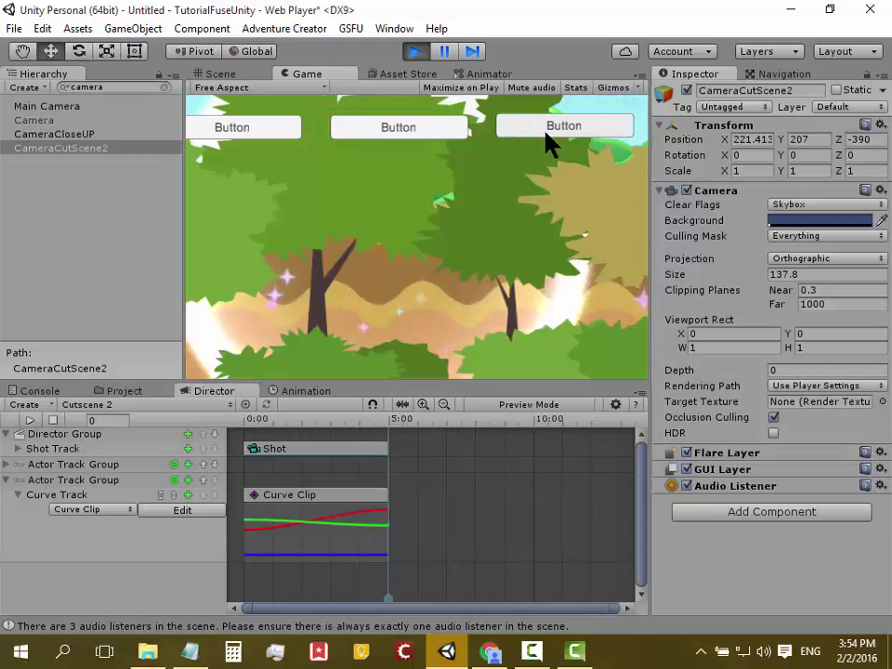
{"action": "left_click", "coordinate": [229, 125]}
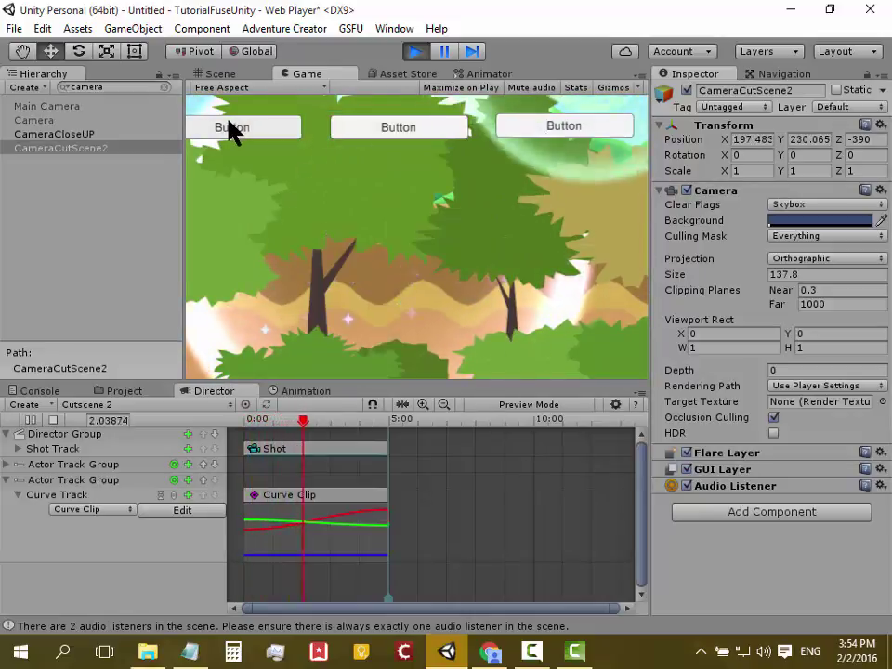
{"action": "left_click", "coordinate": [446, 52]}
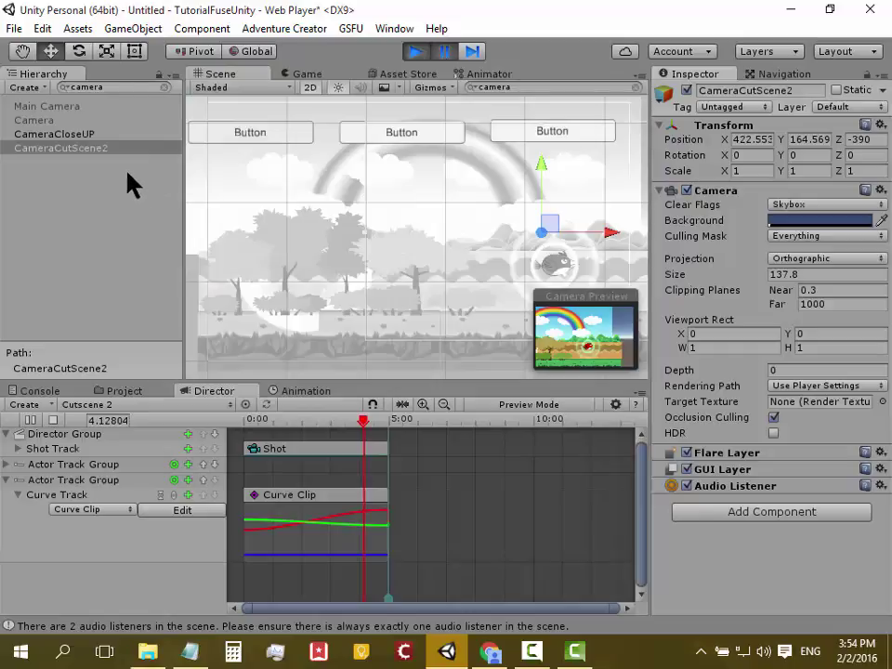
Step: While paused, inspect the CameraCloseUP, CameraCutScene2 and Main Camera settings
{"action": "left_click", "coordinate": [104, 134]}
{"action": "left_click", "coordinate": [108, 150]}
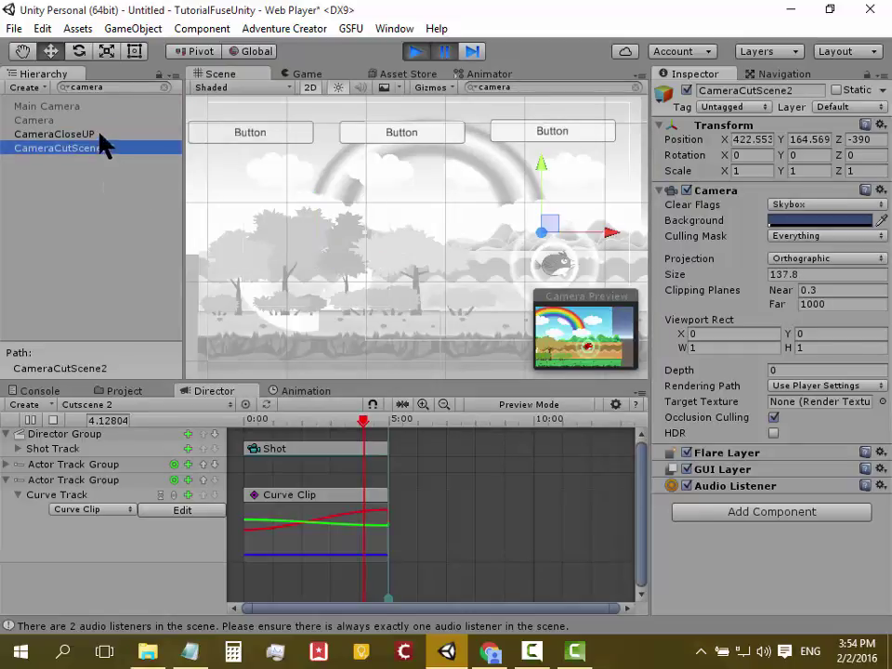
{"action": "left_click", "coordinate": [101, 133]}
{"action": "left_click", "coordinate": [97, 107]}
{"action": "left_click", "coordinate": [99, 137]}
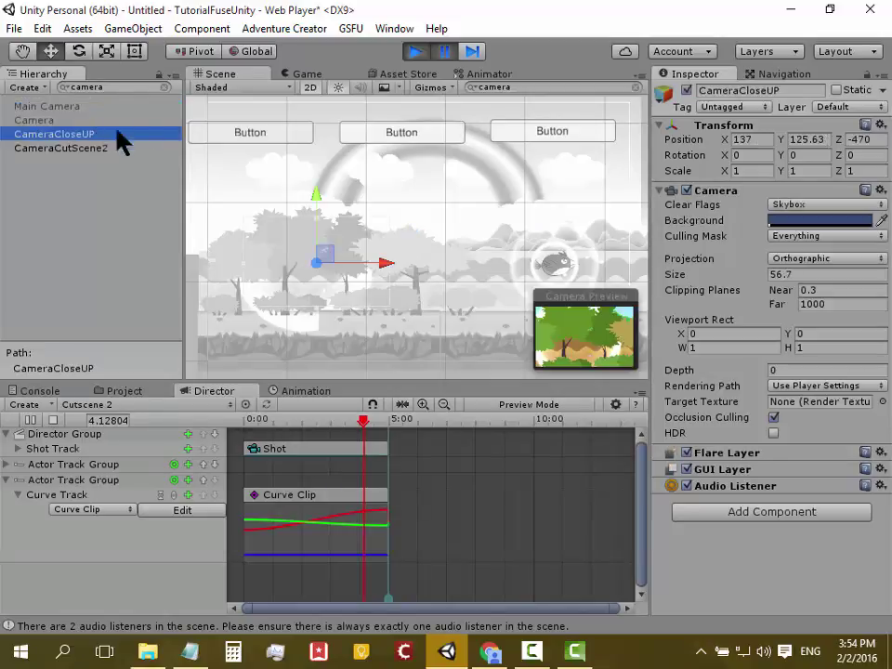
Step: Resume the paused cutscene, then stop the running game
{"action": "left_click", "coordinate": [437, 54]}
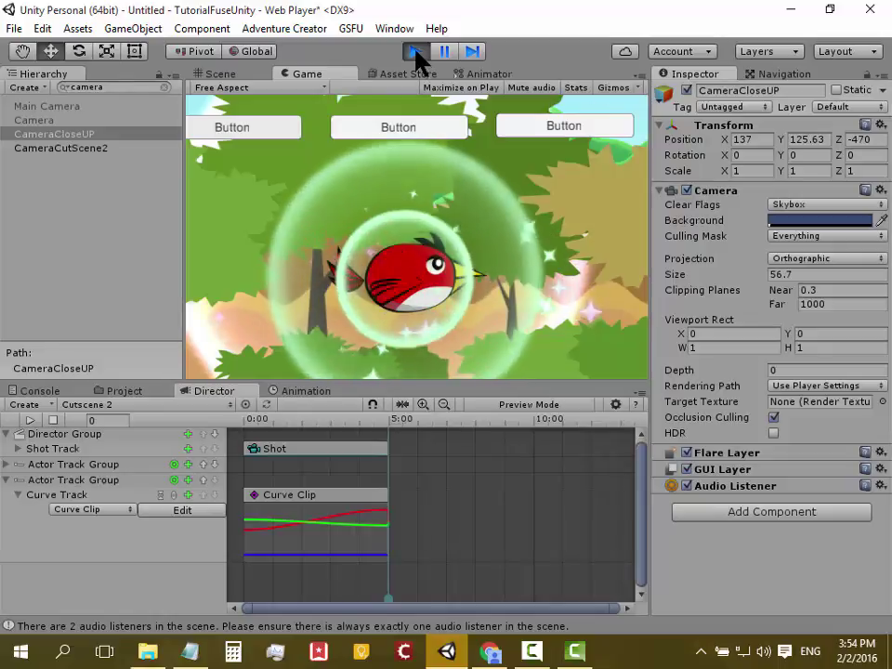
{"action": "left_click", "coordinate": [417, 54]}
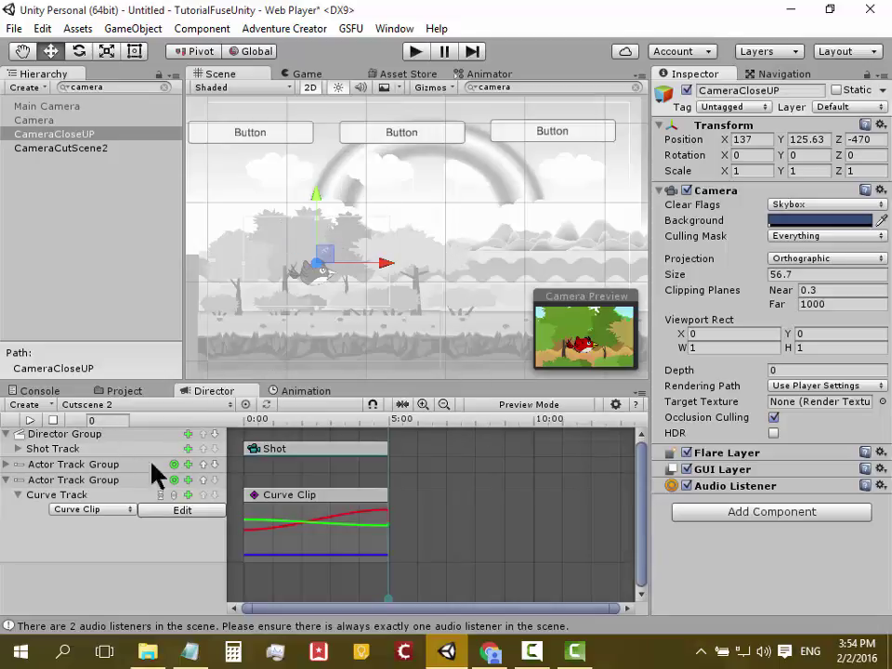
{"action": "left_click", "coordinate": [533, 652]}
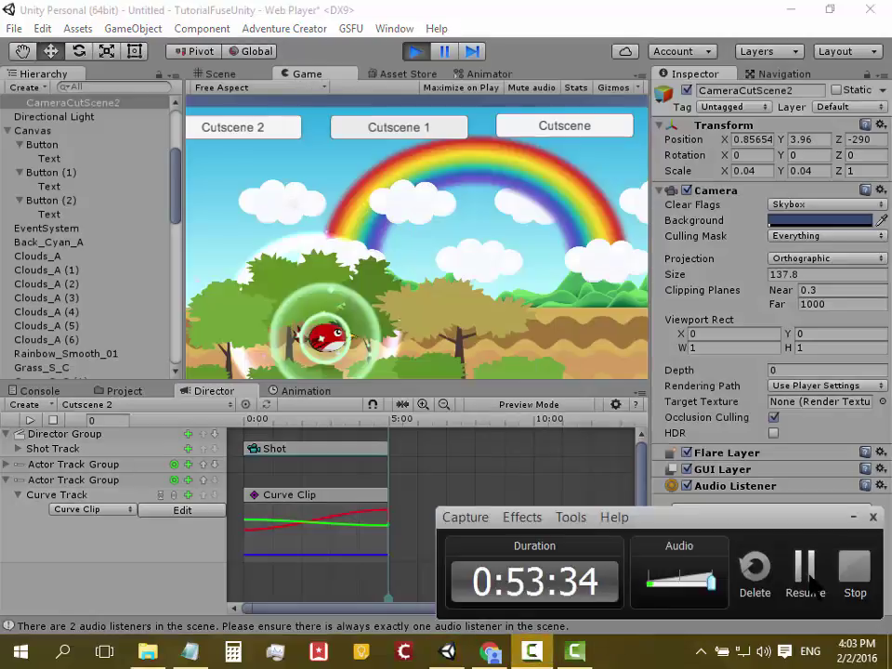
Step: Play Cutscene 1's bird close-up, the third cutscene's wide rainbow shot, then Cutscene 2
{"action": "left_click", "coordinate": [412, 132]}
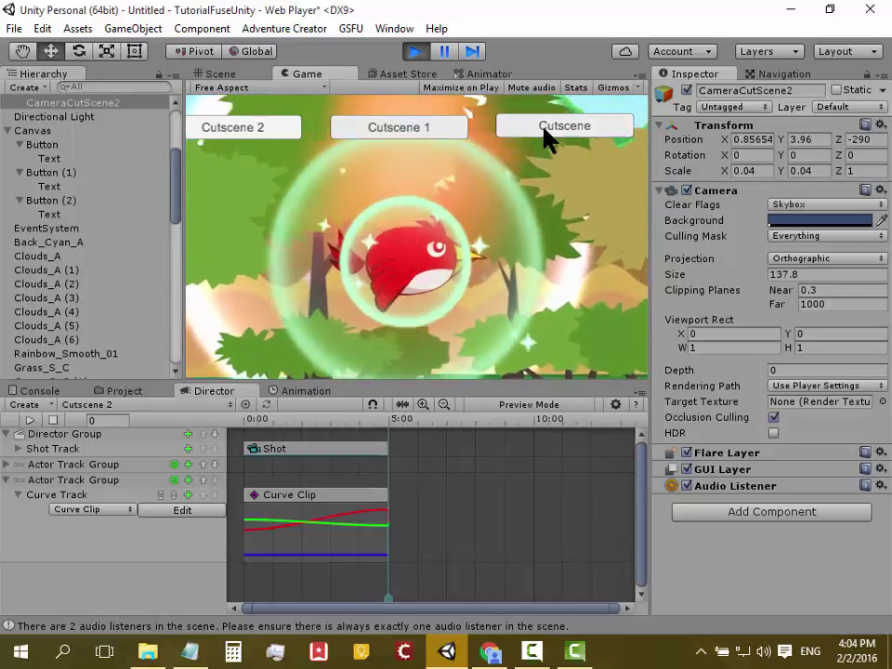
{"action": "left_click", "coordinate": [545, 130]}
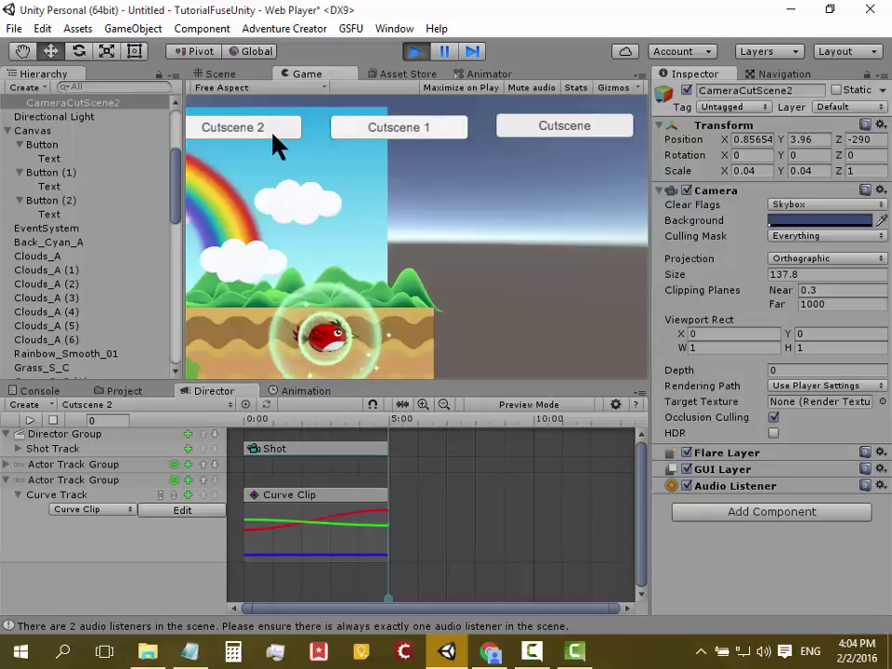
{"action": "left_click", "coordinate": [266, 134]}
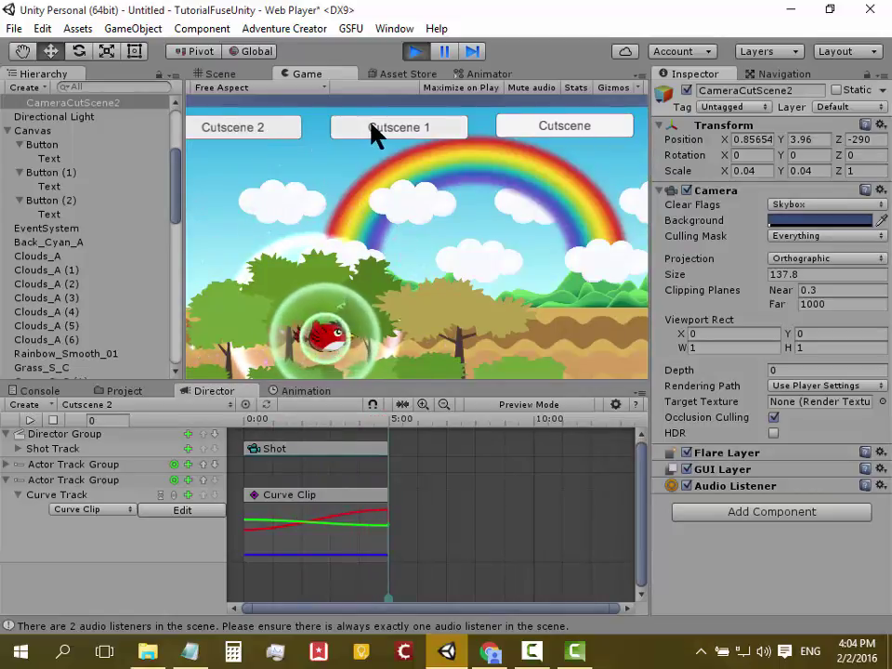
Step: Exit play mode to return the level scene to the editor
{"action": "left_click", "coordinate": [412, 54]}
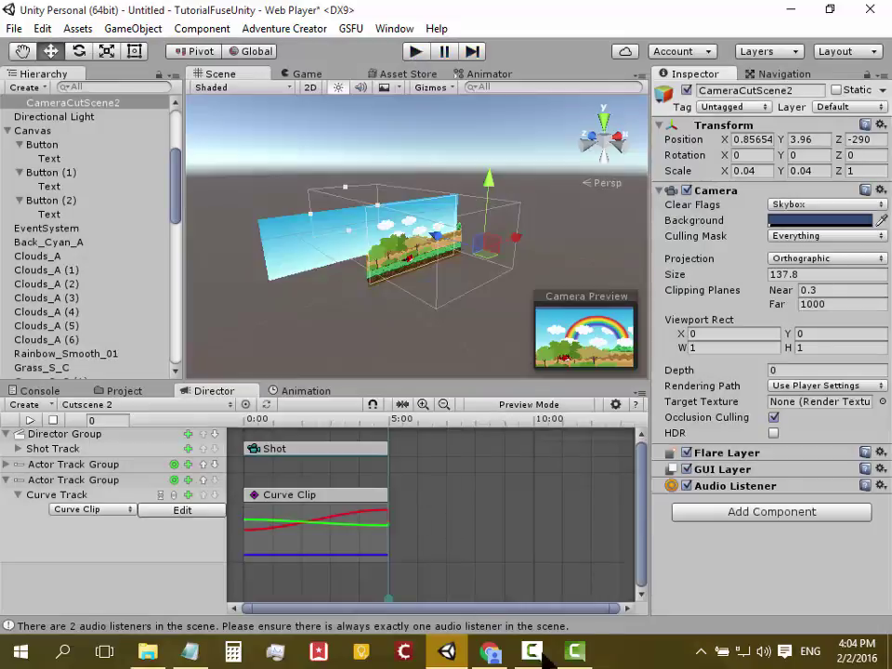
{"action": "left_click", "coordinate": [576, 652]}
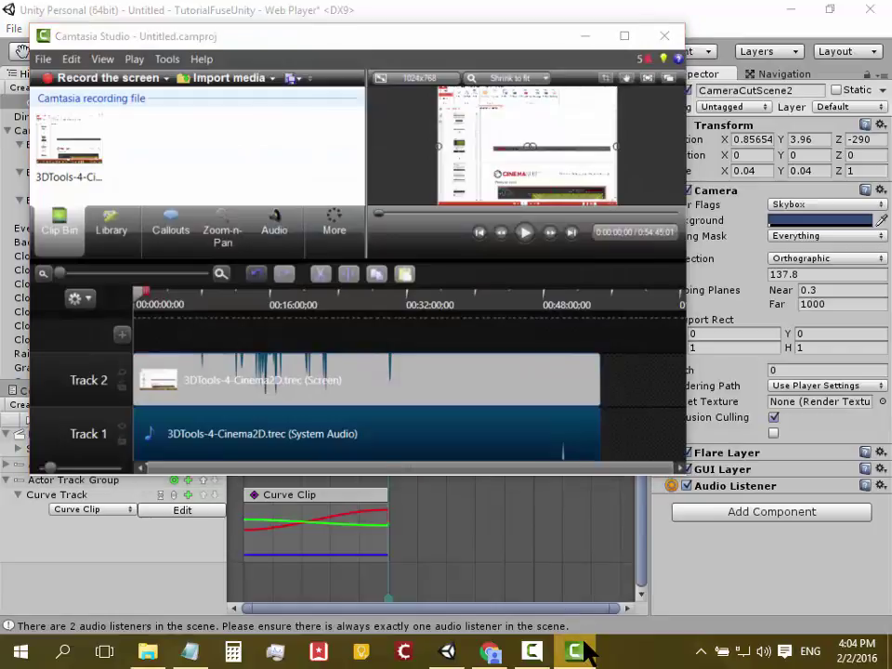
{"action": "left_click", "coordinate": [575, 652]}
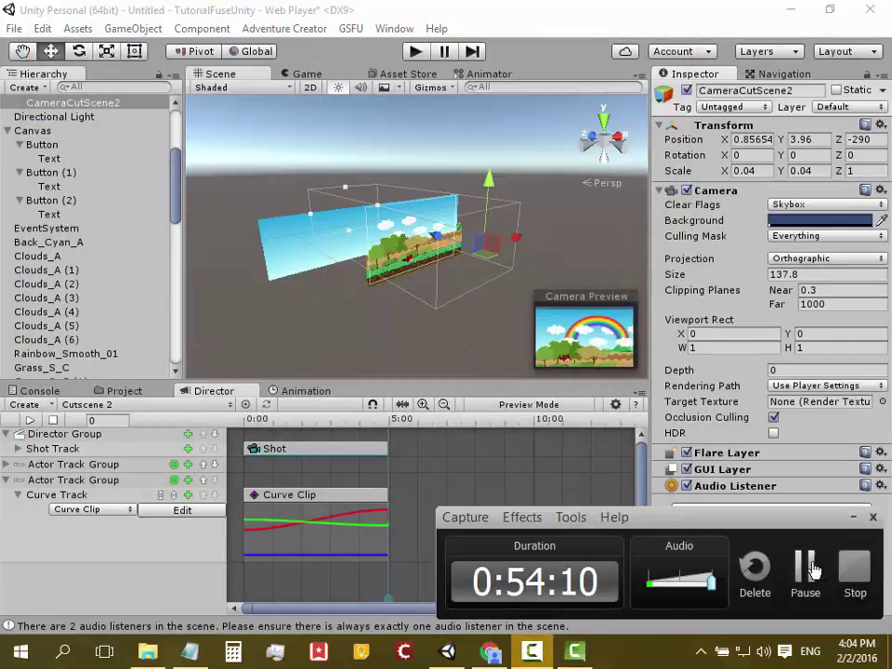